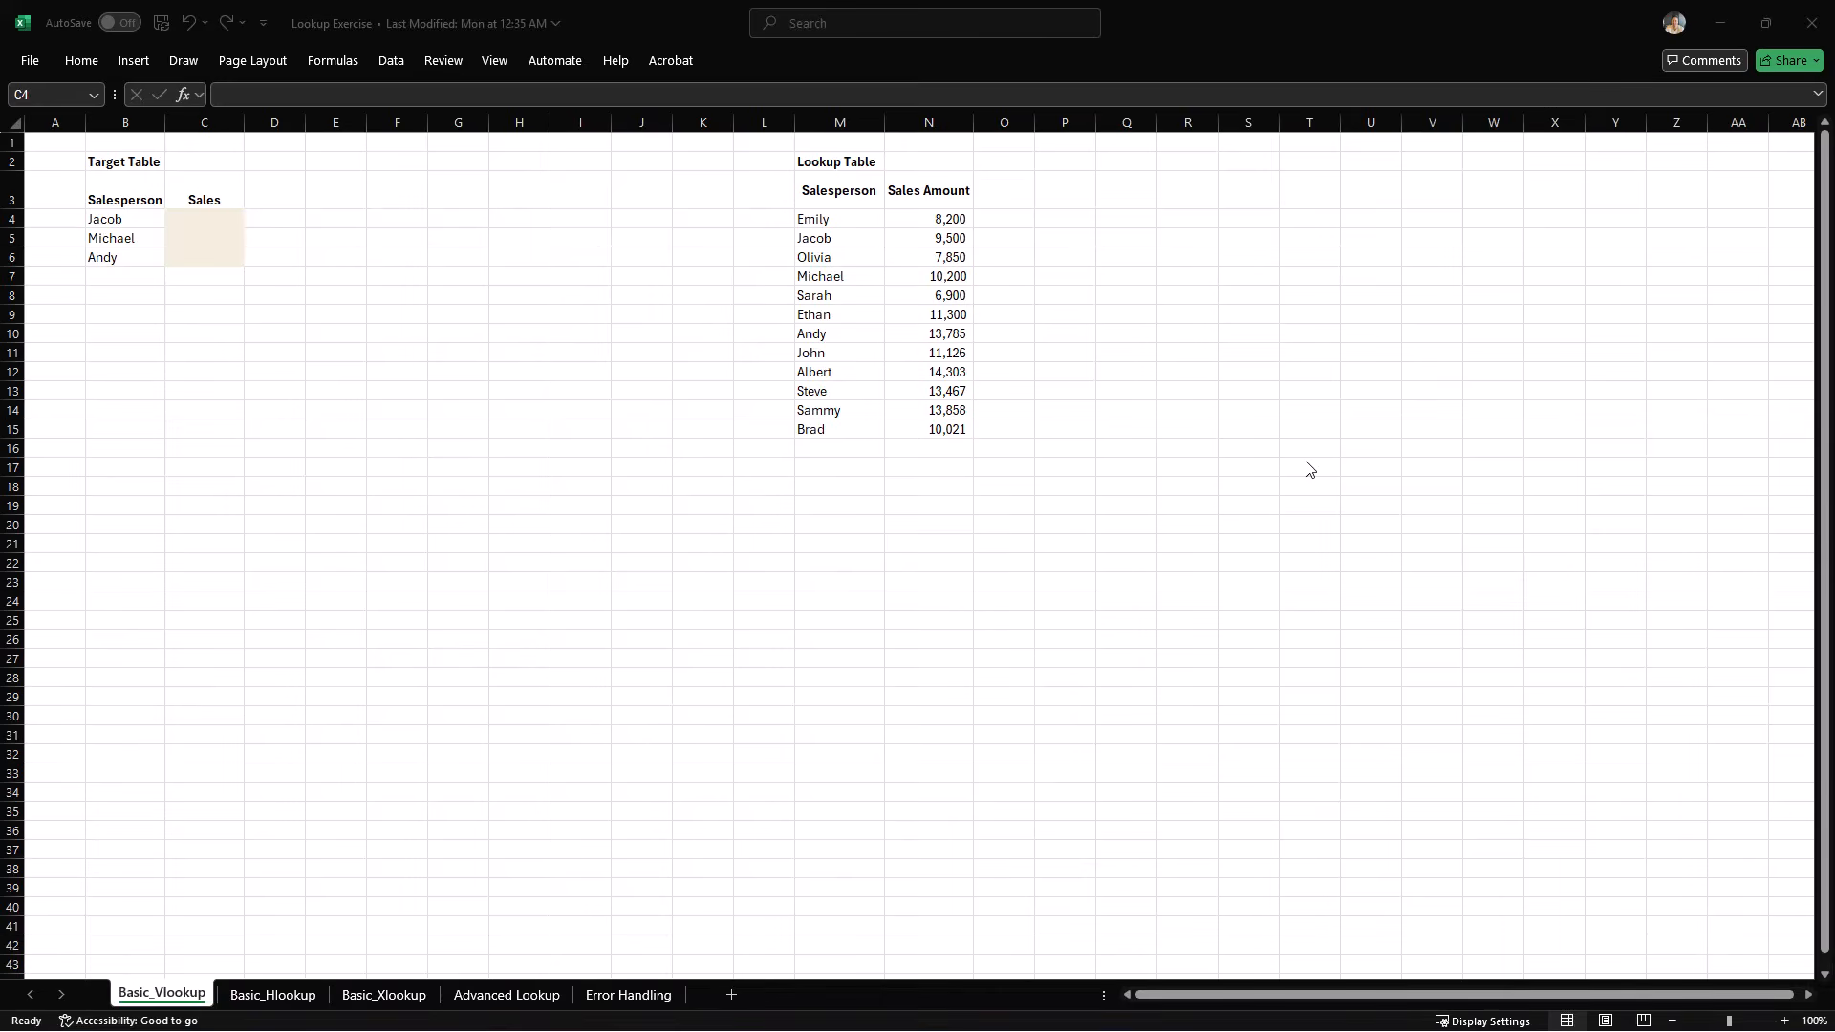
In C4, enter a VLOOKUP formula that looks up B4 in M4:N15 and returns column 2 with an exact match (FALSE).
left_click(197, 216)
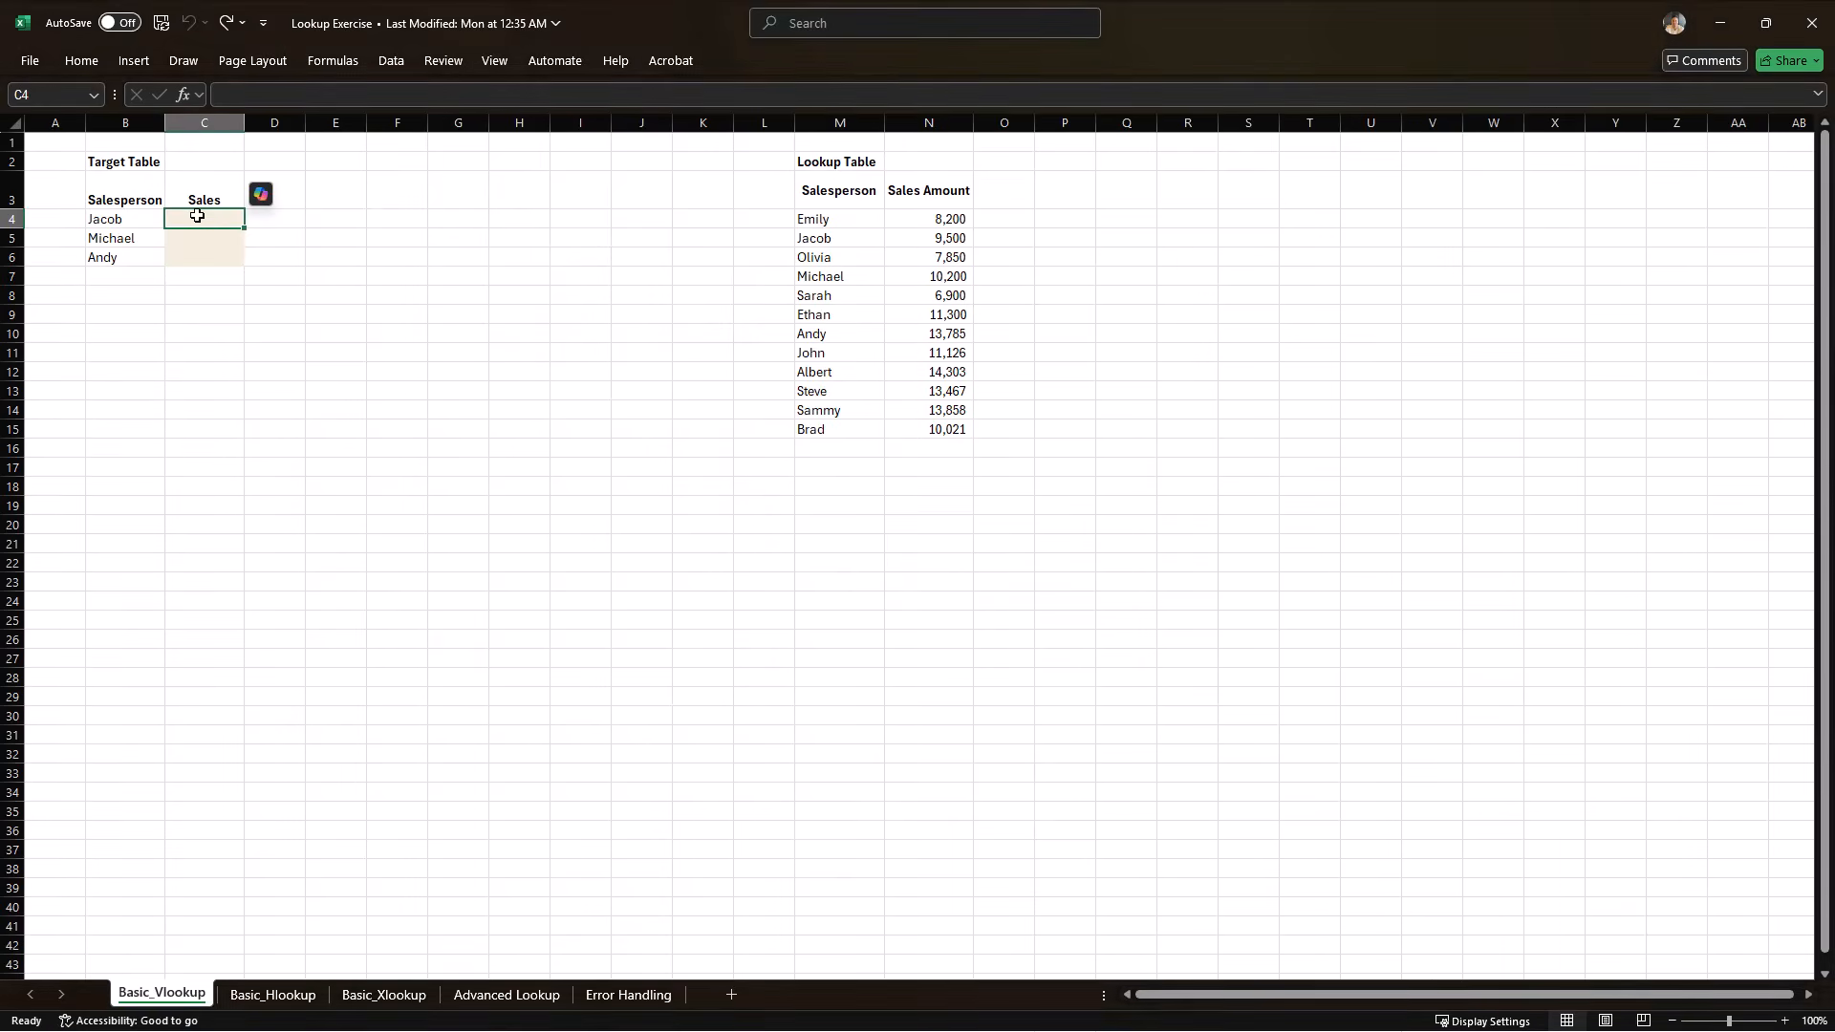
type("=vl")
key("Tab")
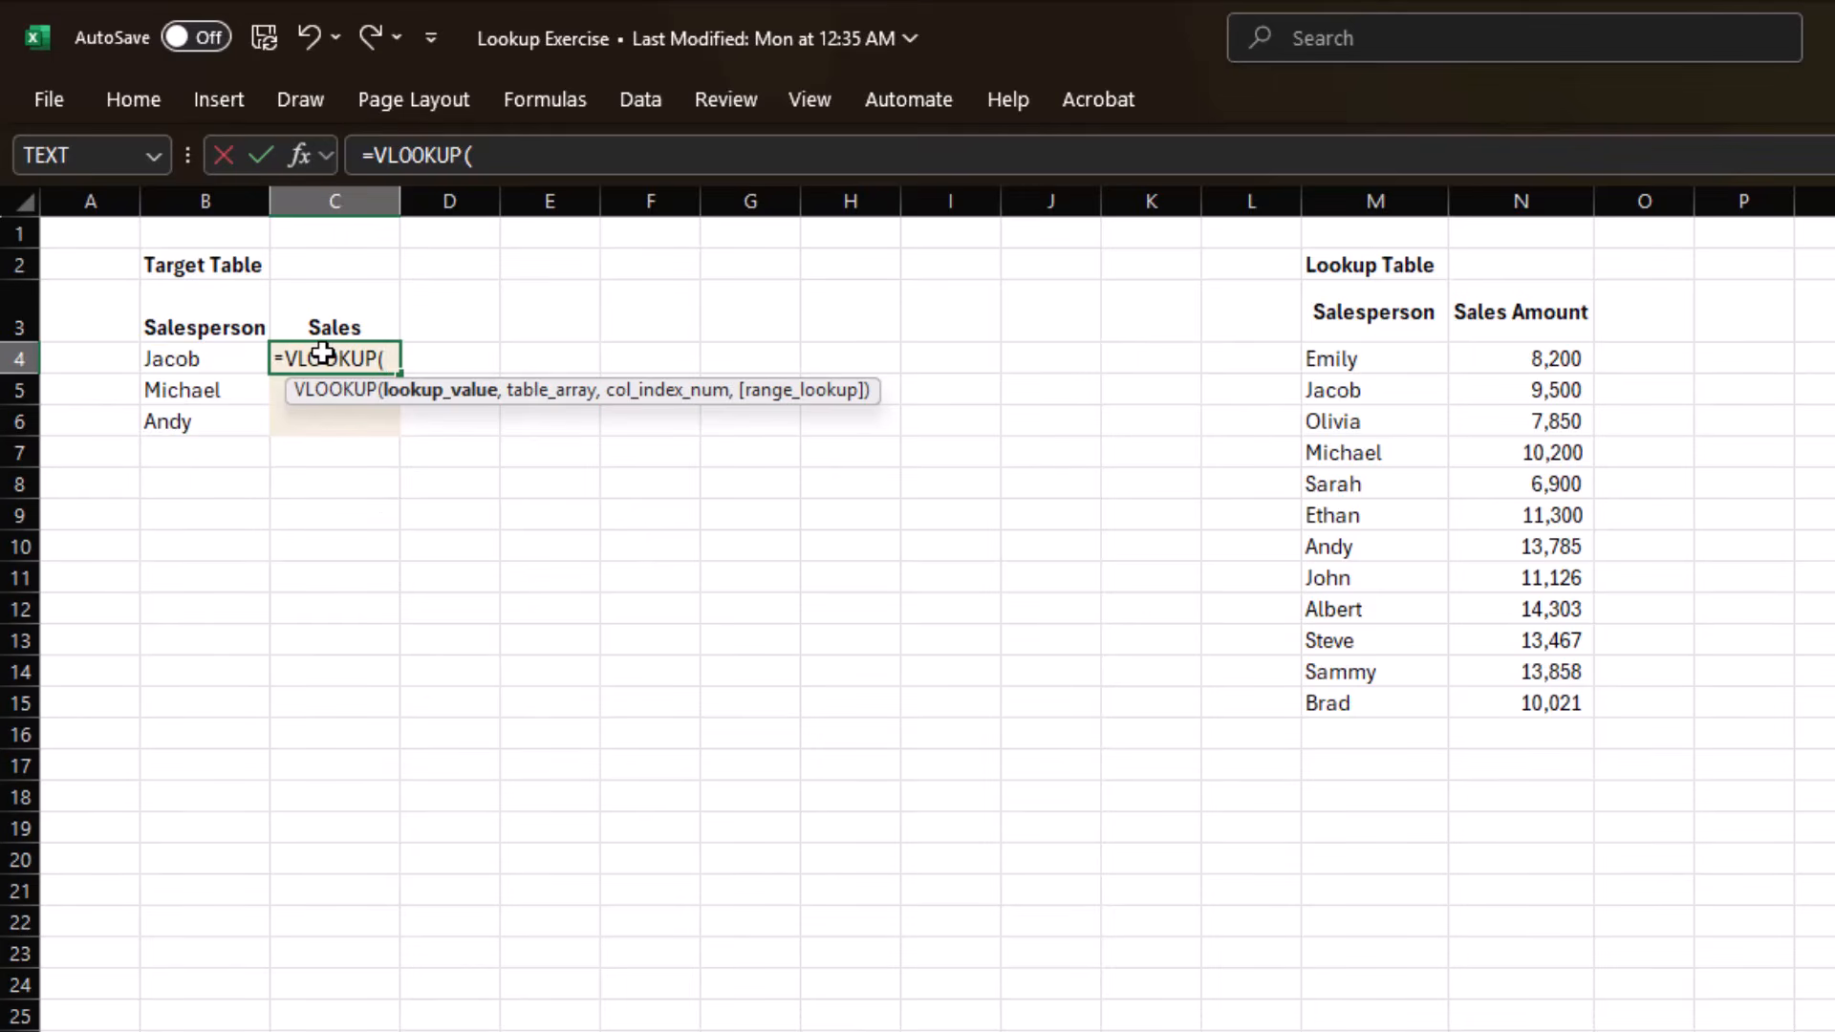
left_click(166, 353)
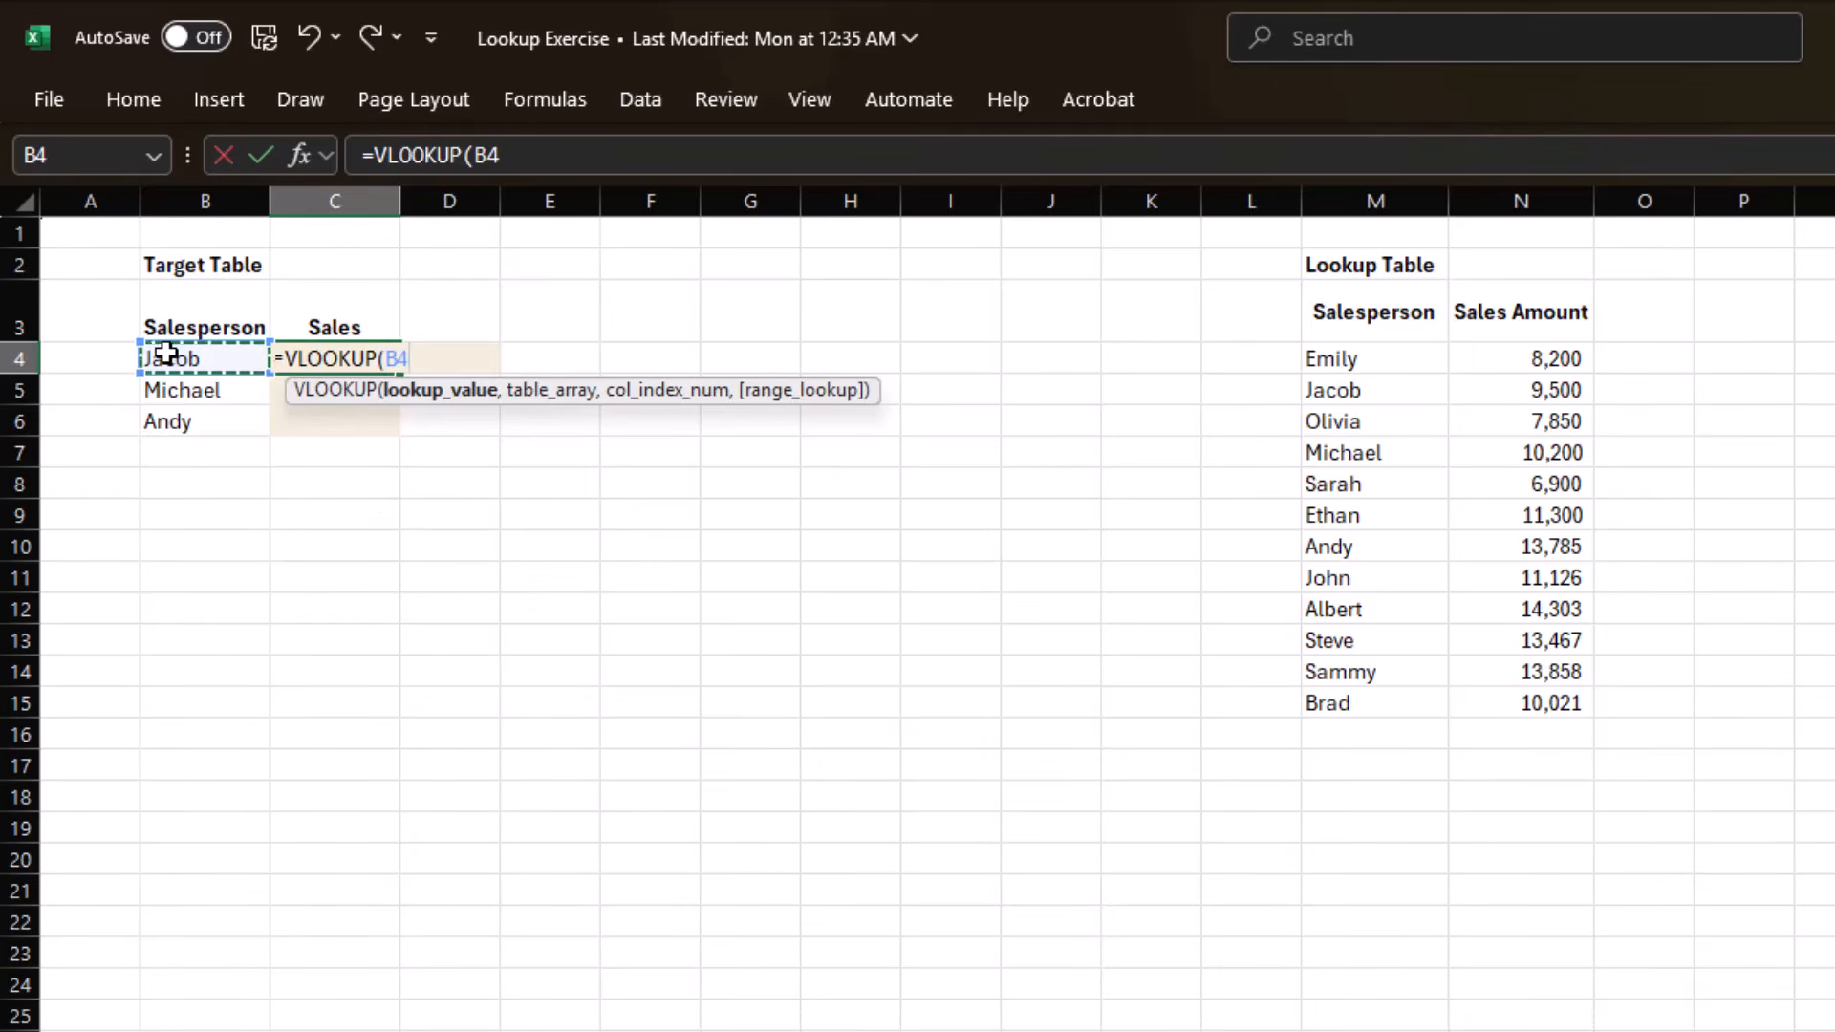
type(",")
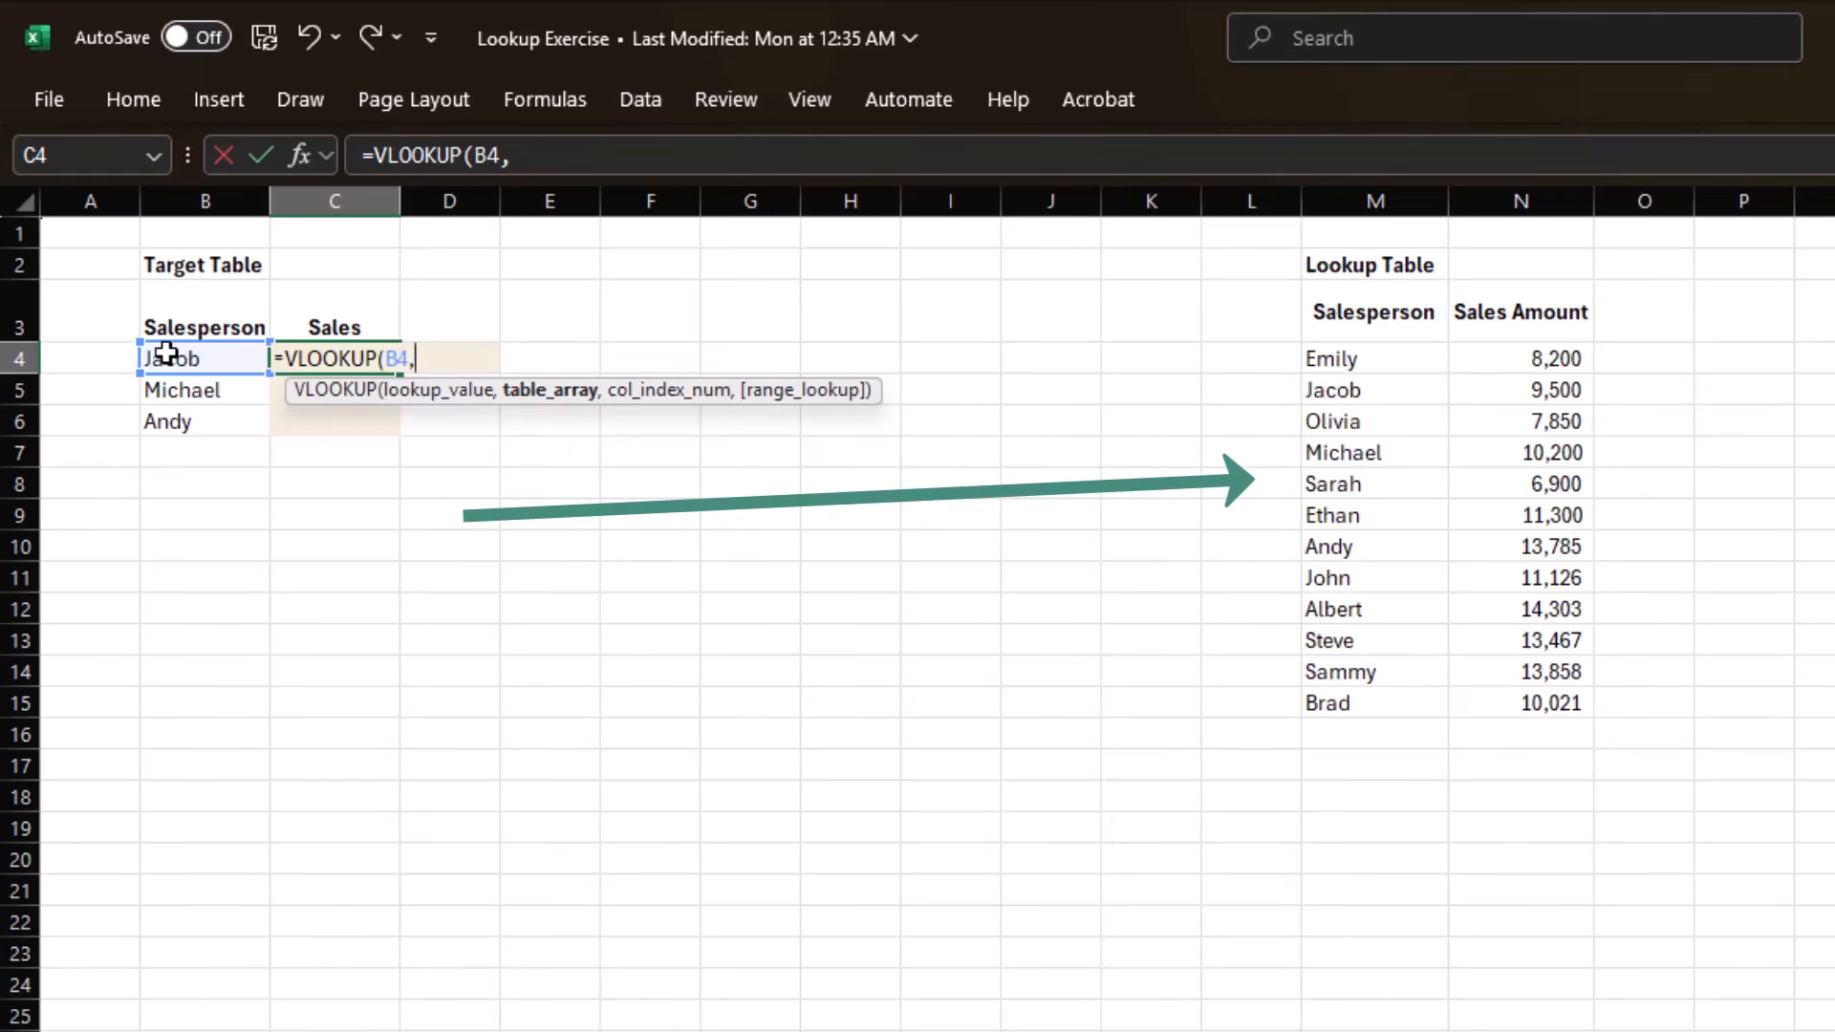
left_click_drag(1314, 360, 1497, 703)
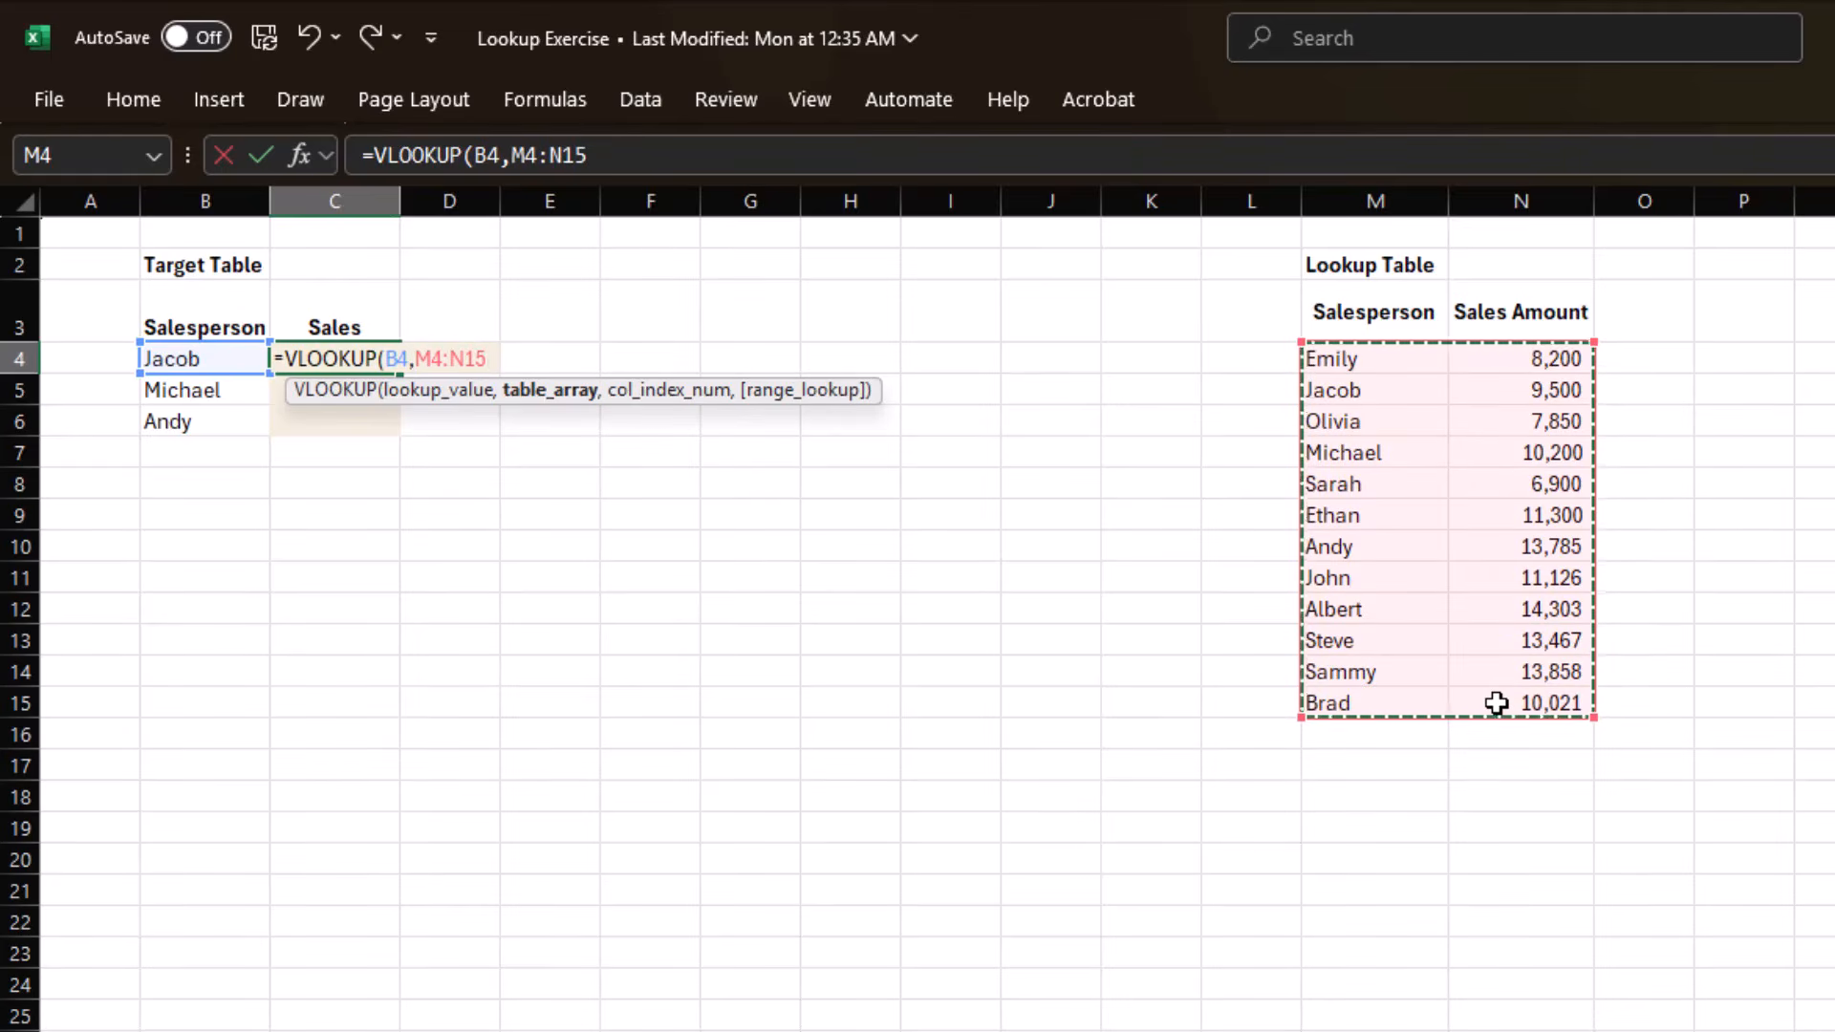
type(",")
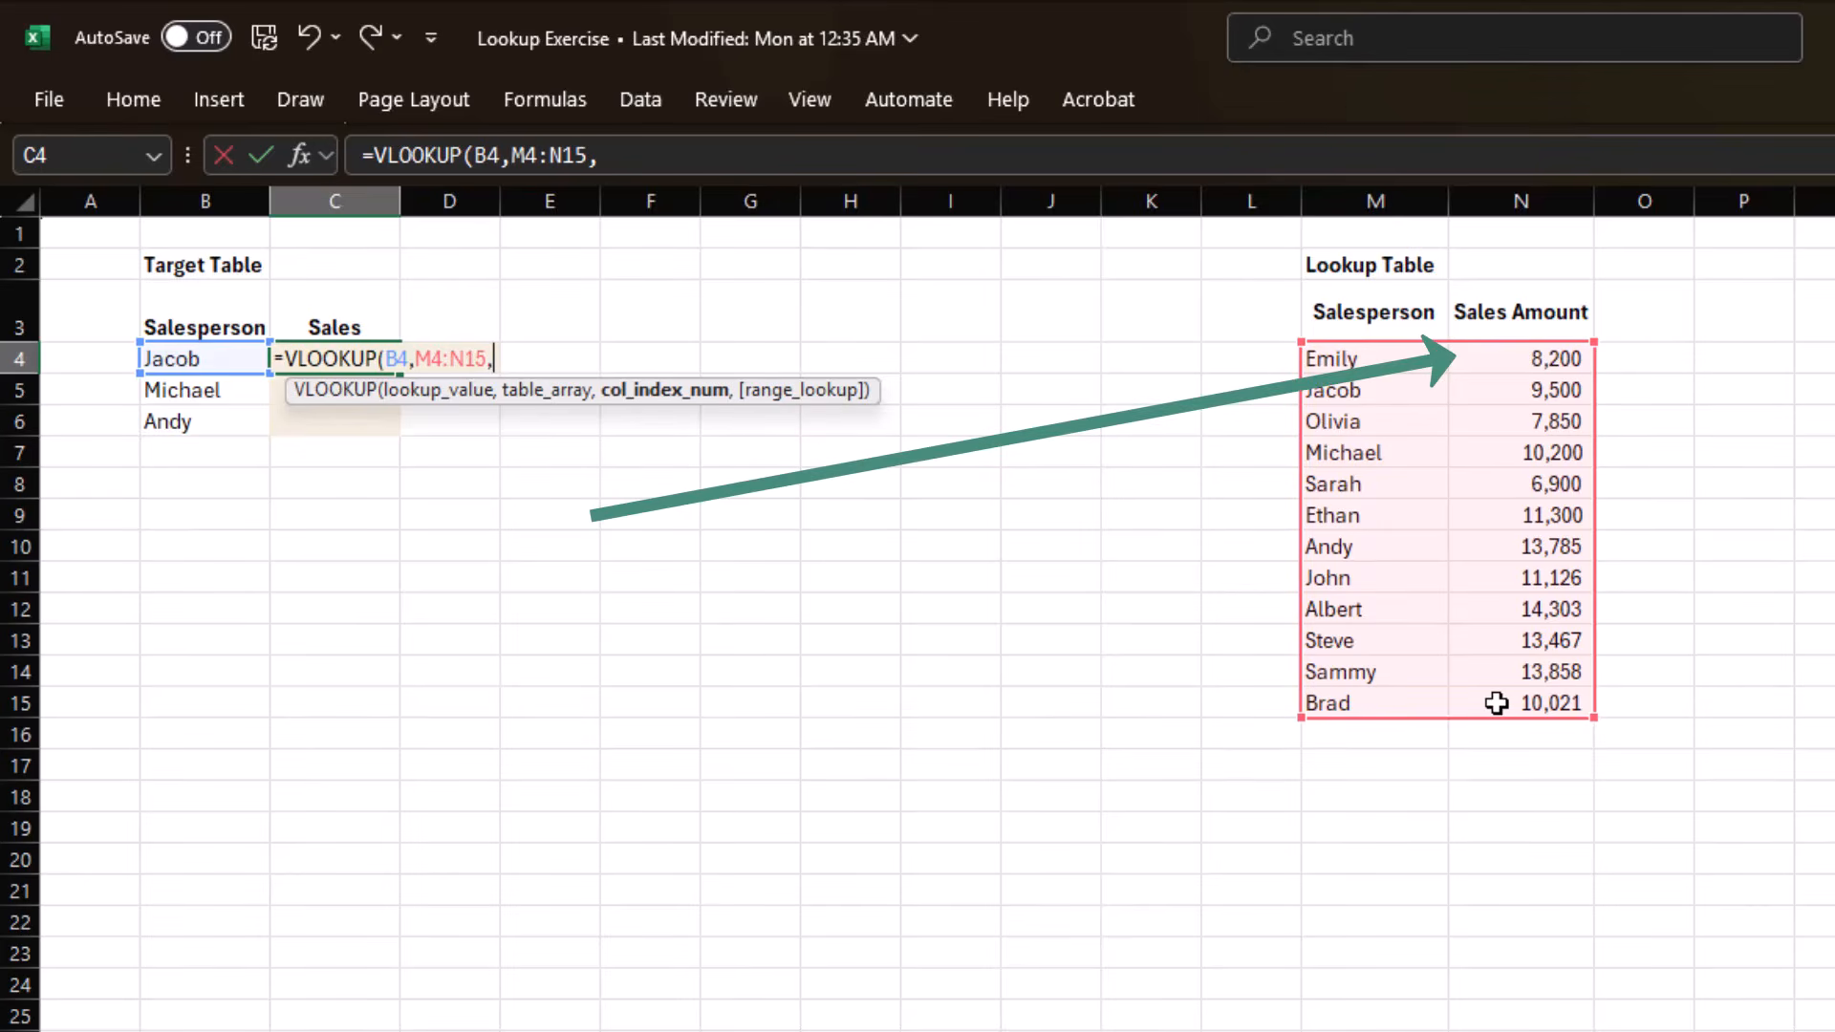
type("2,")
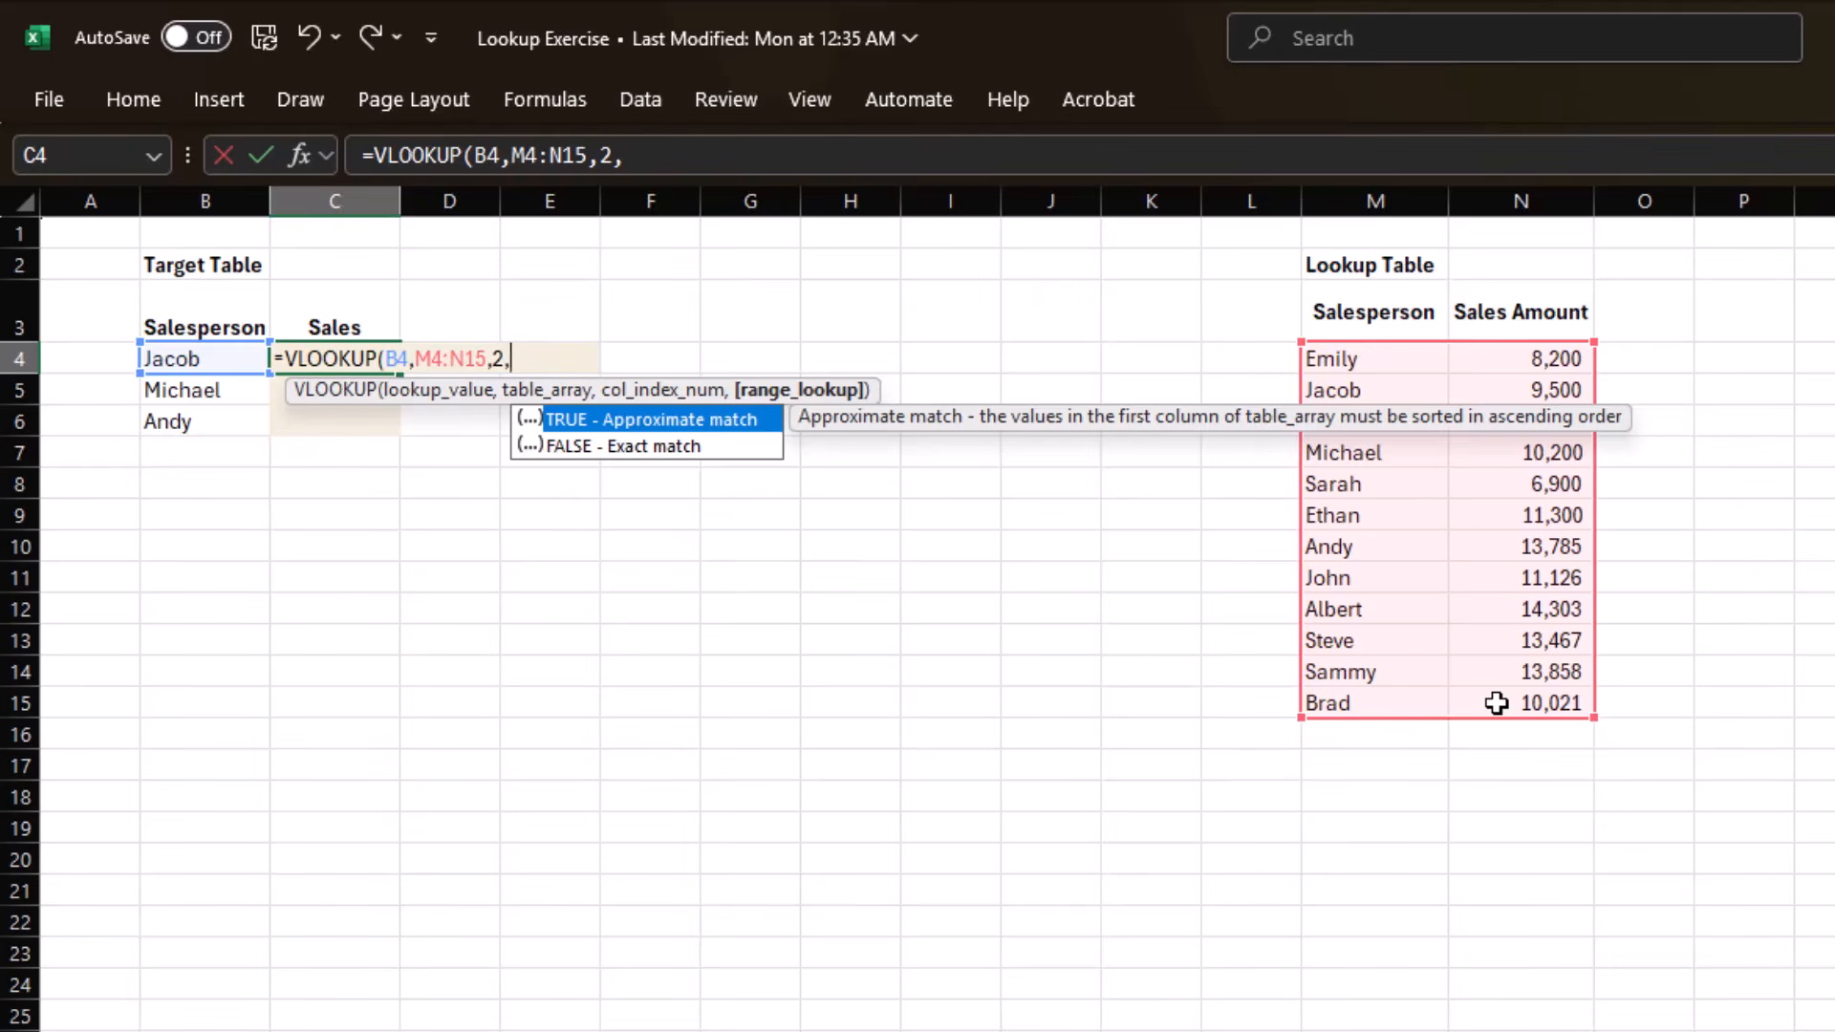
type("fal")
key("Tab")
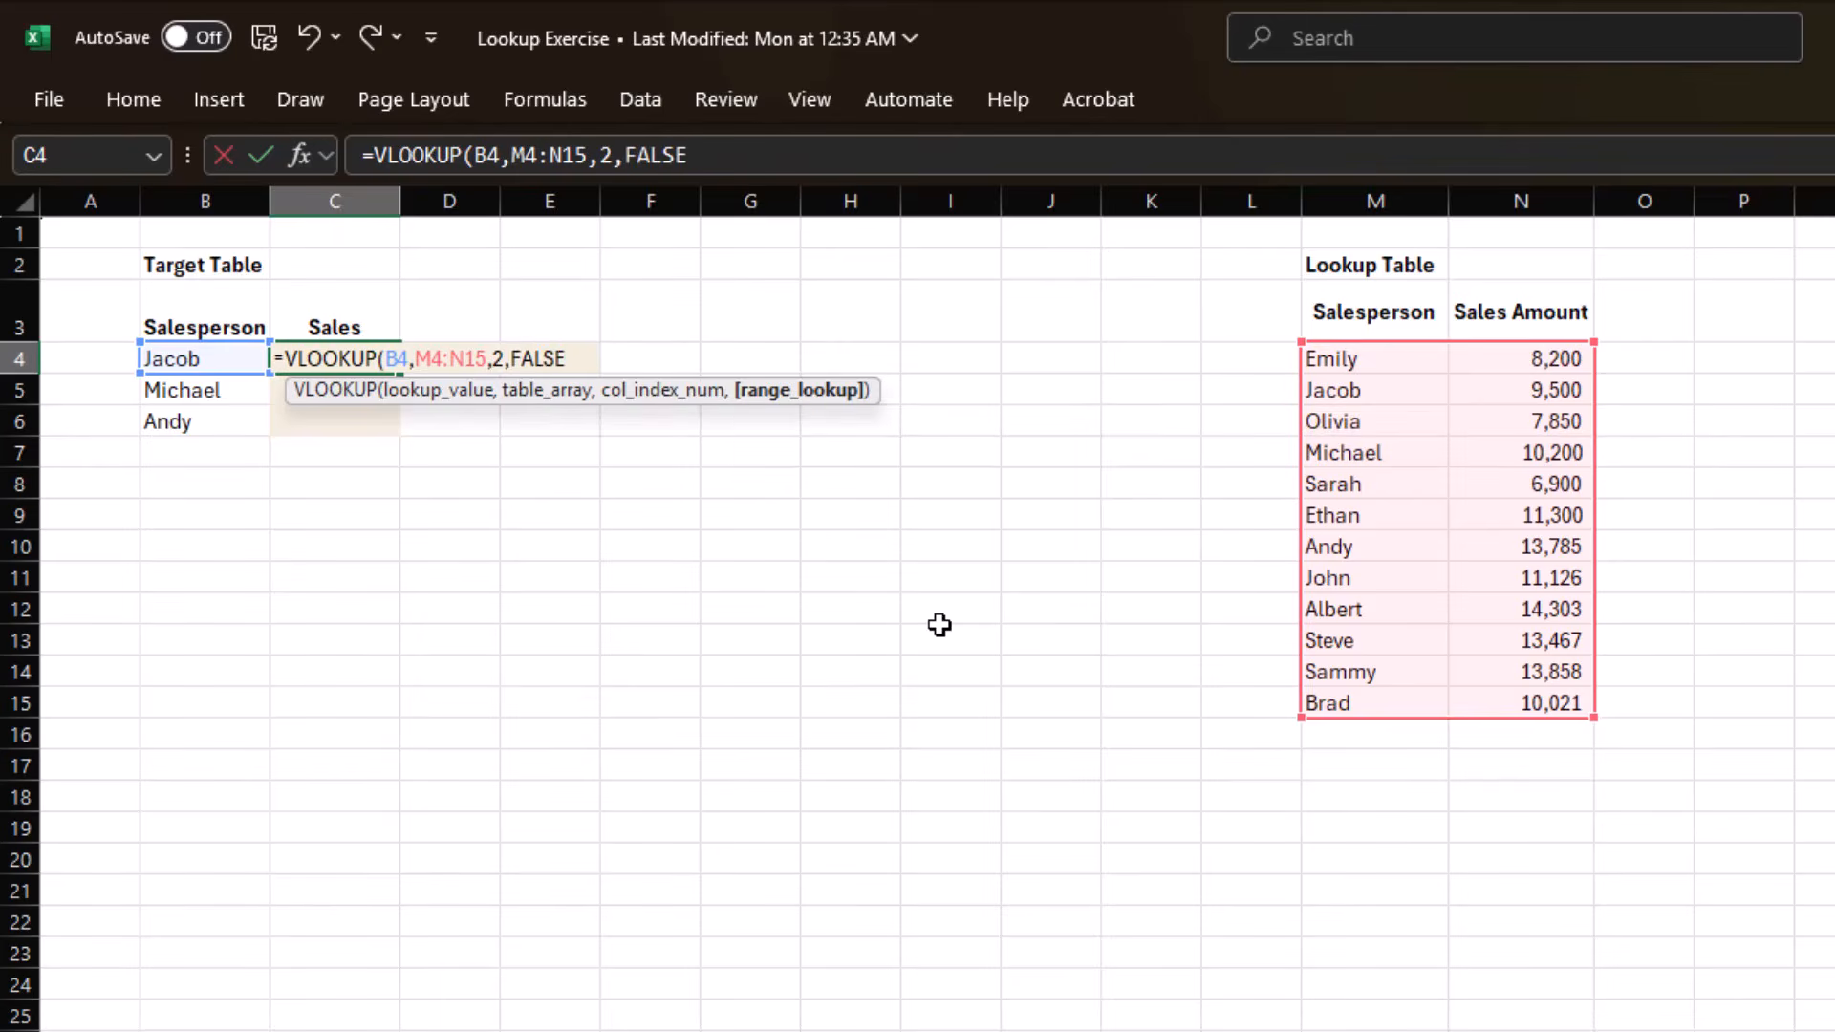
type(")")
key("Return")
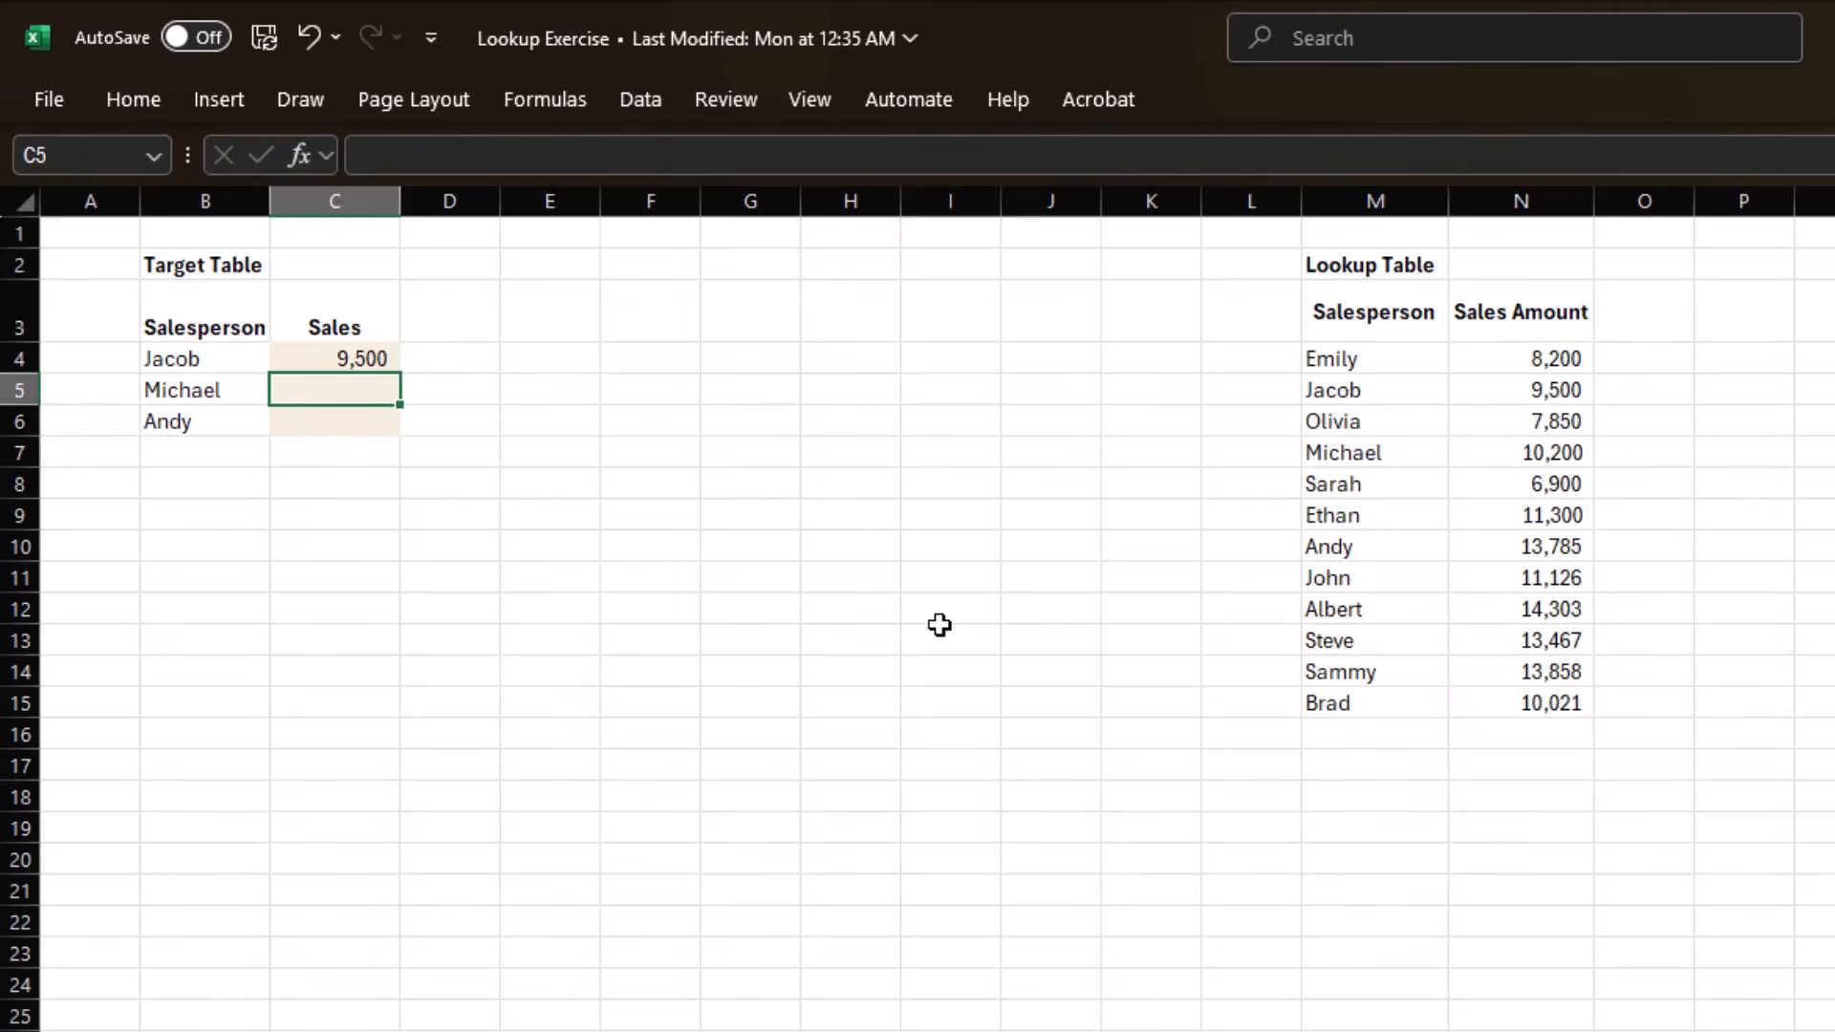
Make the table range in the C4 VLOOKUP formula absolute as $M$4:$N$15.
key("Up")
key("F2")
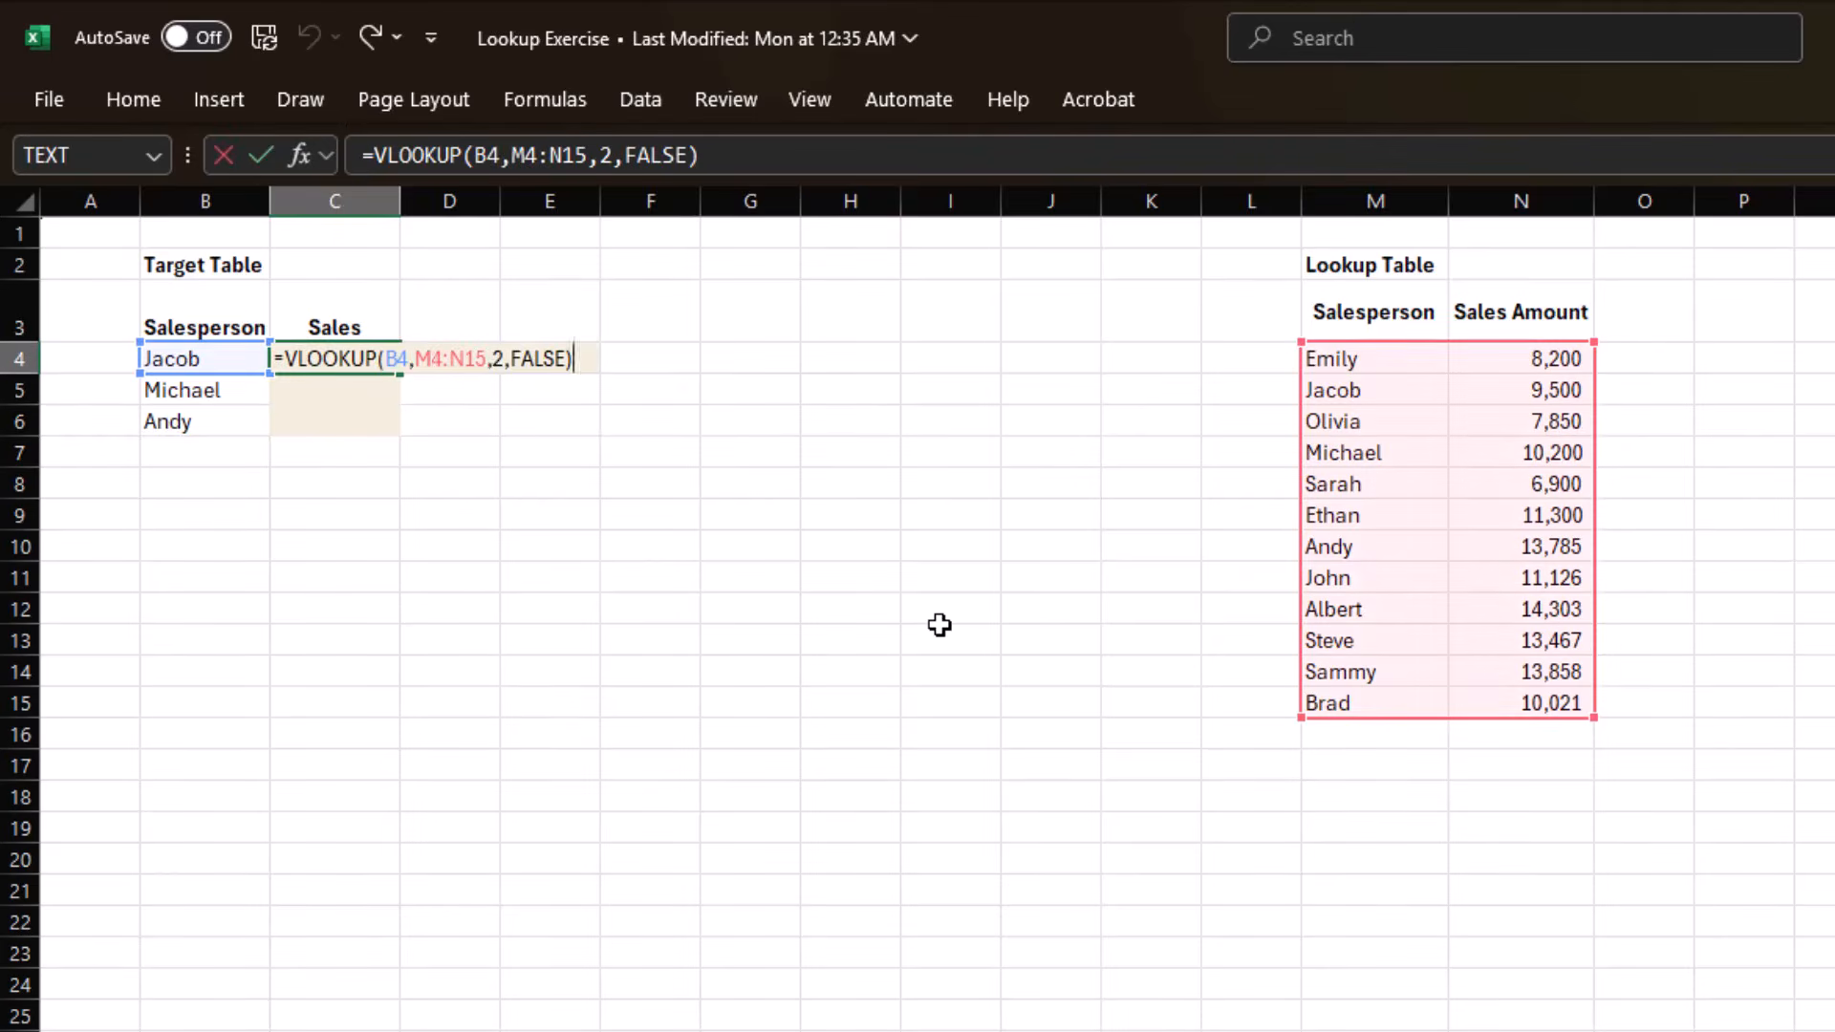
left_click(433, 358)
key("F4")
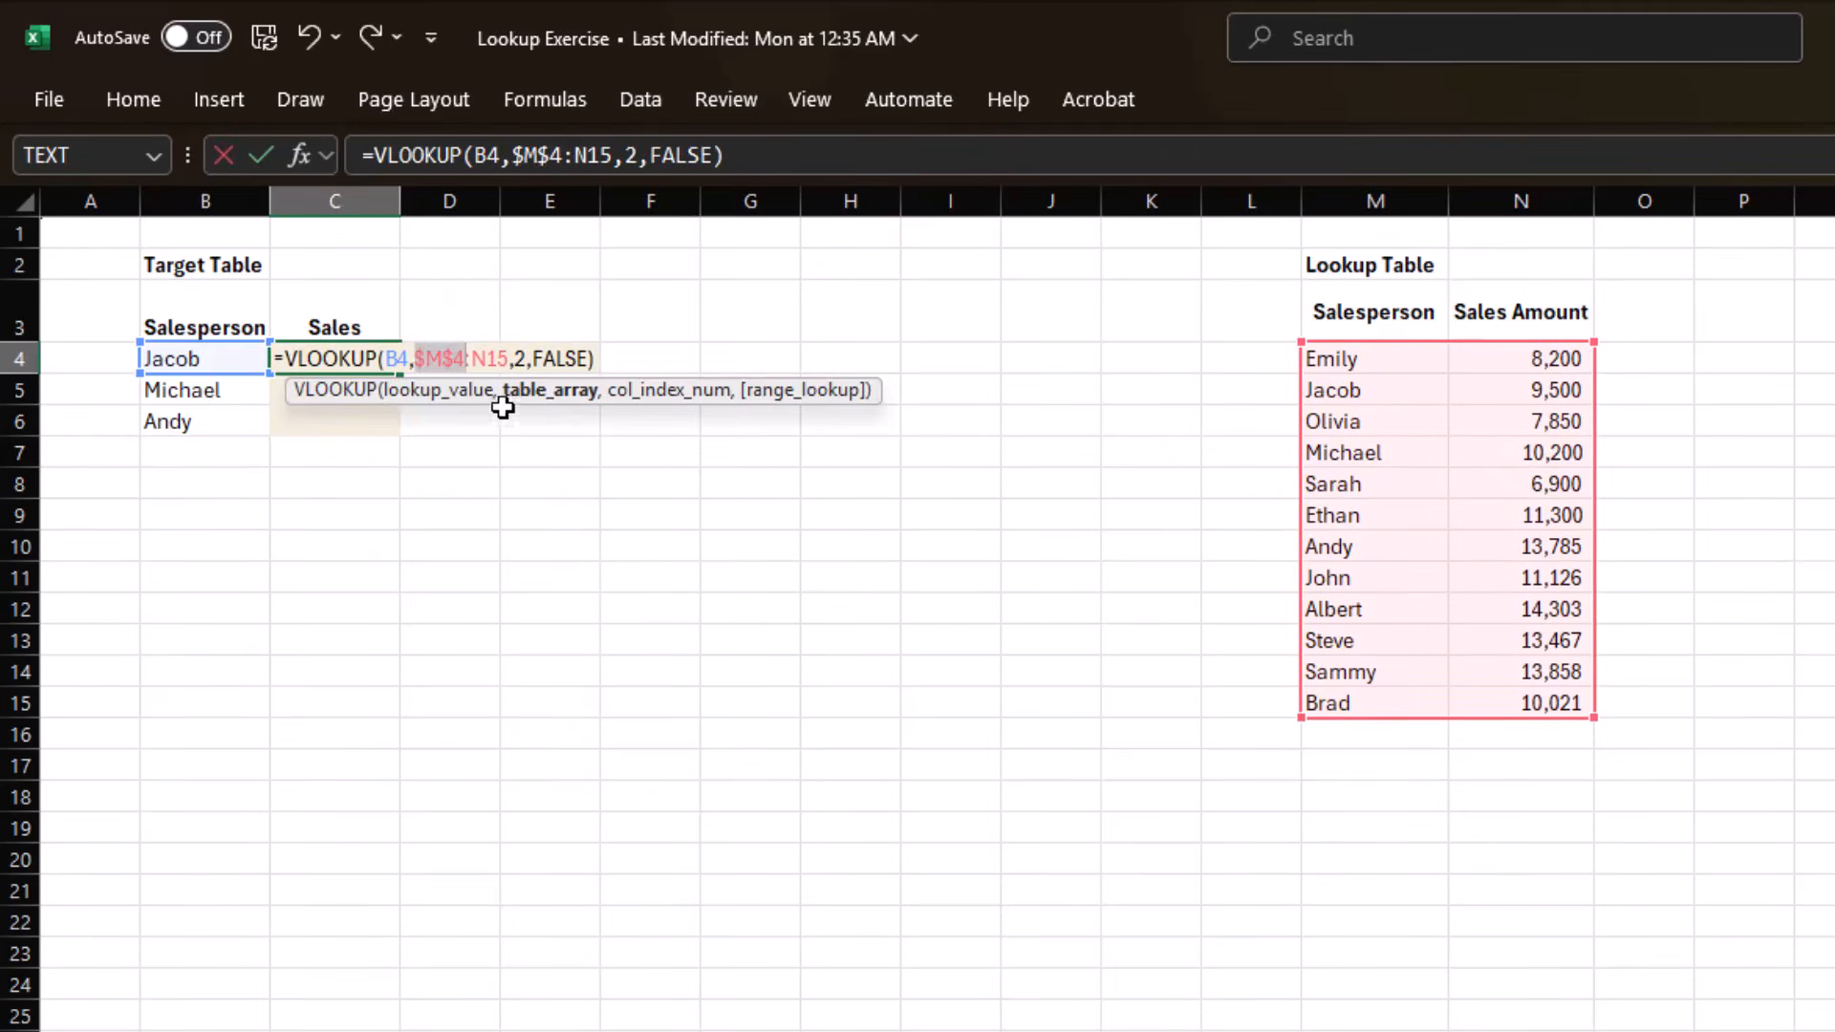
left_click(488, 361)
key("F4")
key("Return")
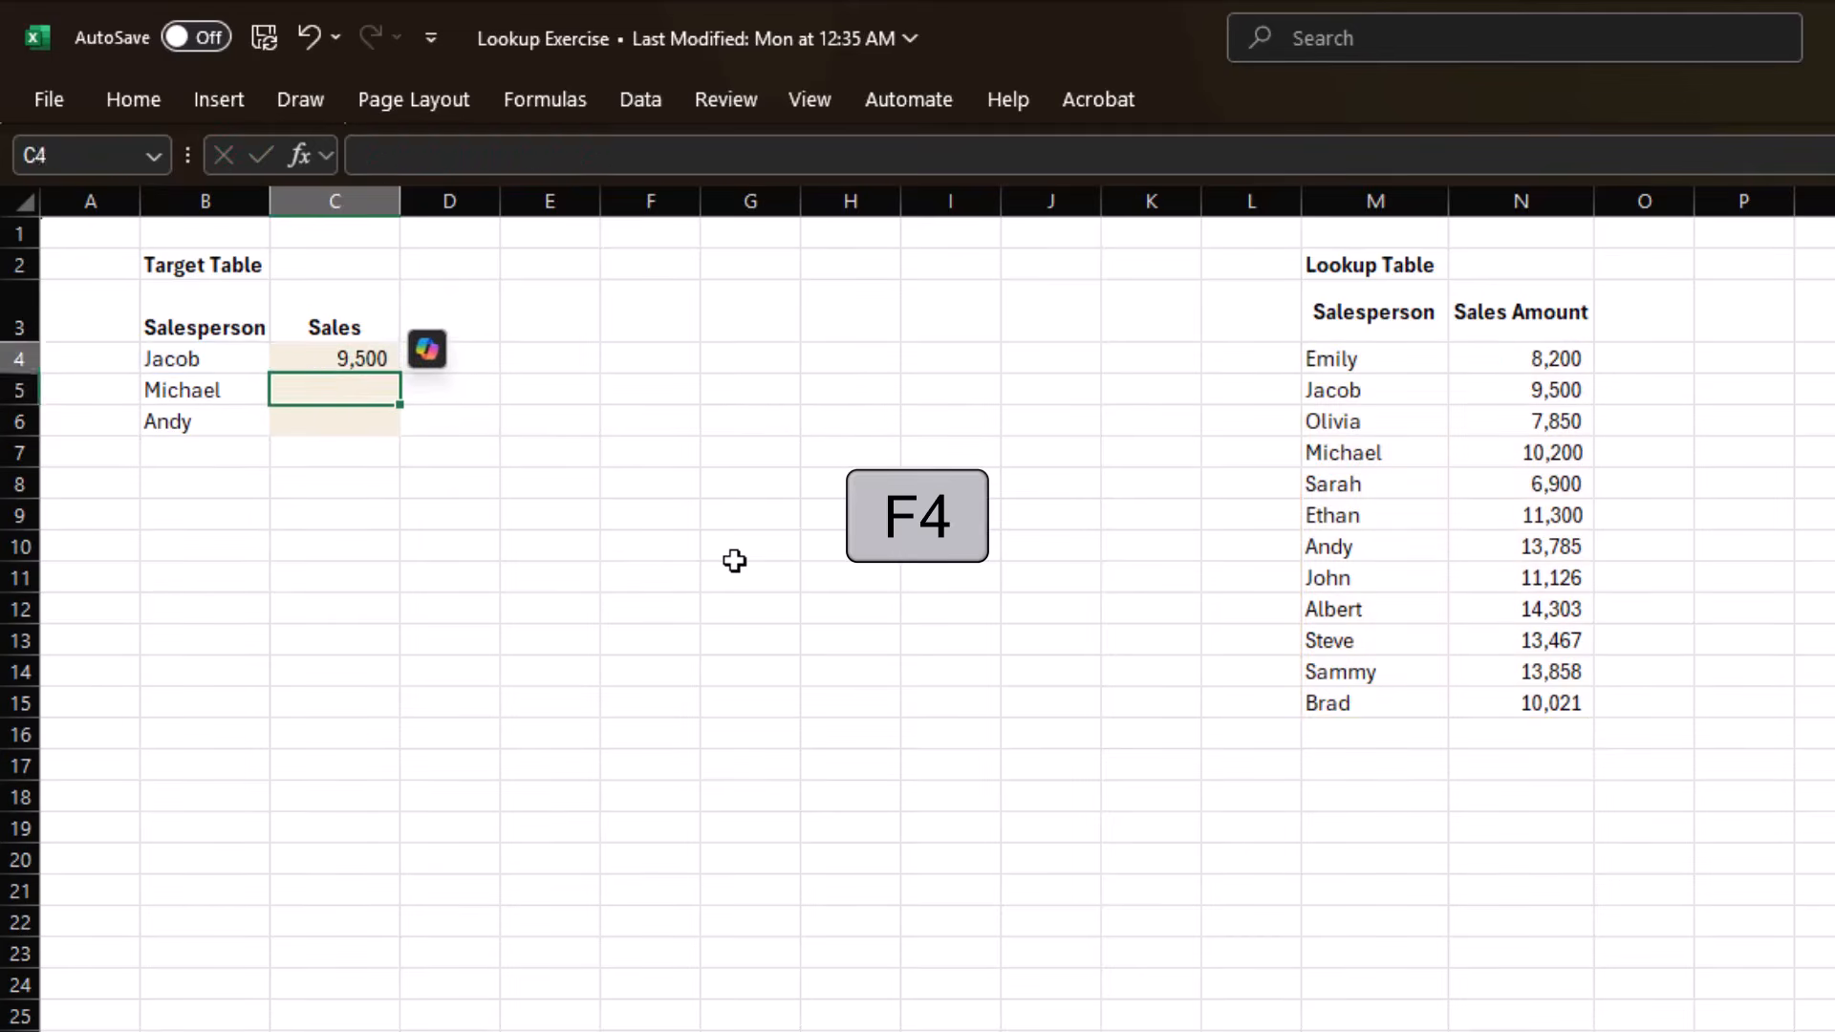
Fill the VLOOKUP formula from C4 down through C6.
key("Up")
key("ctrl+c")
key("shift+Down")
key("shift+Down")
key("ctrl+d")
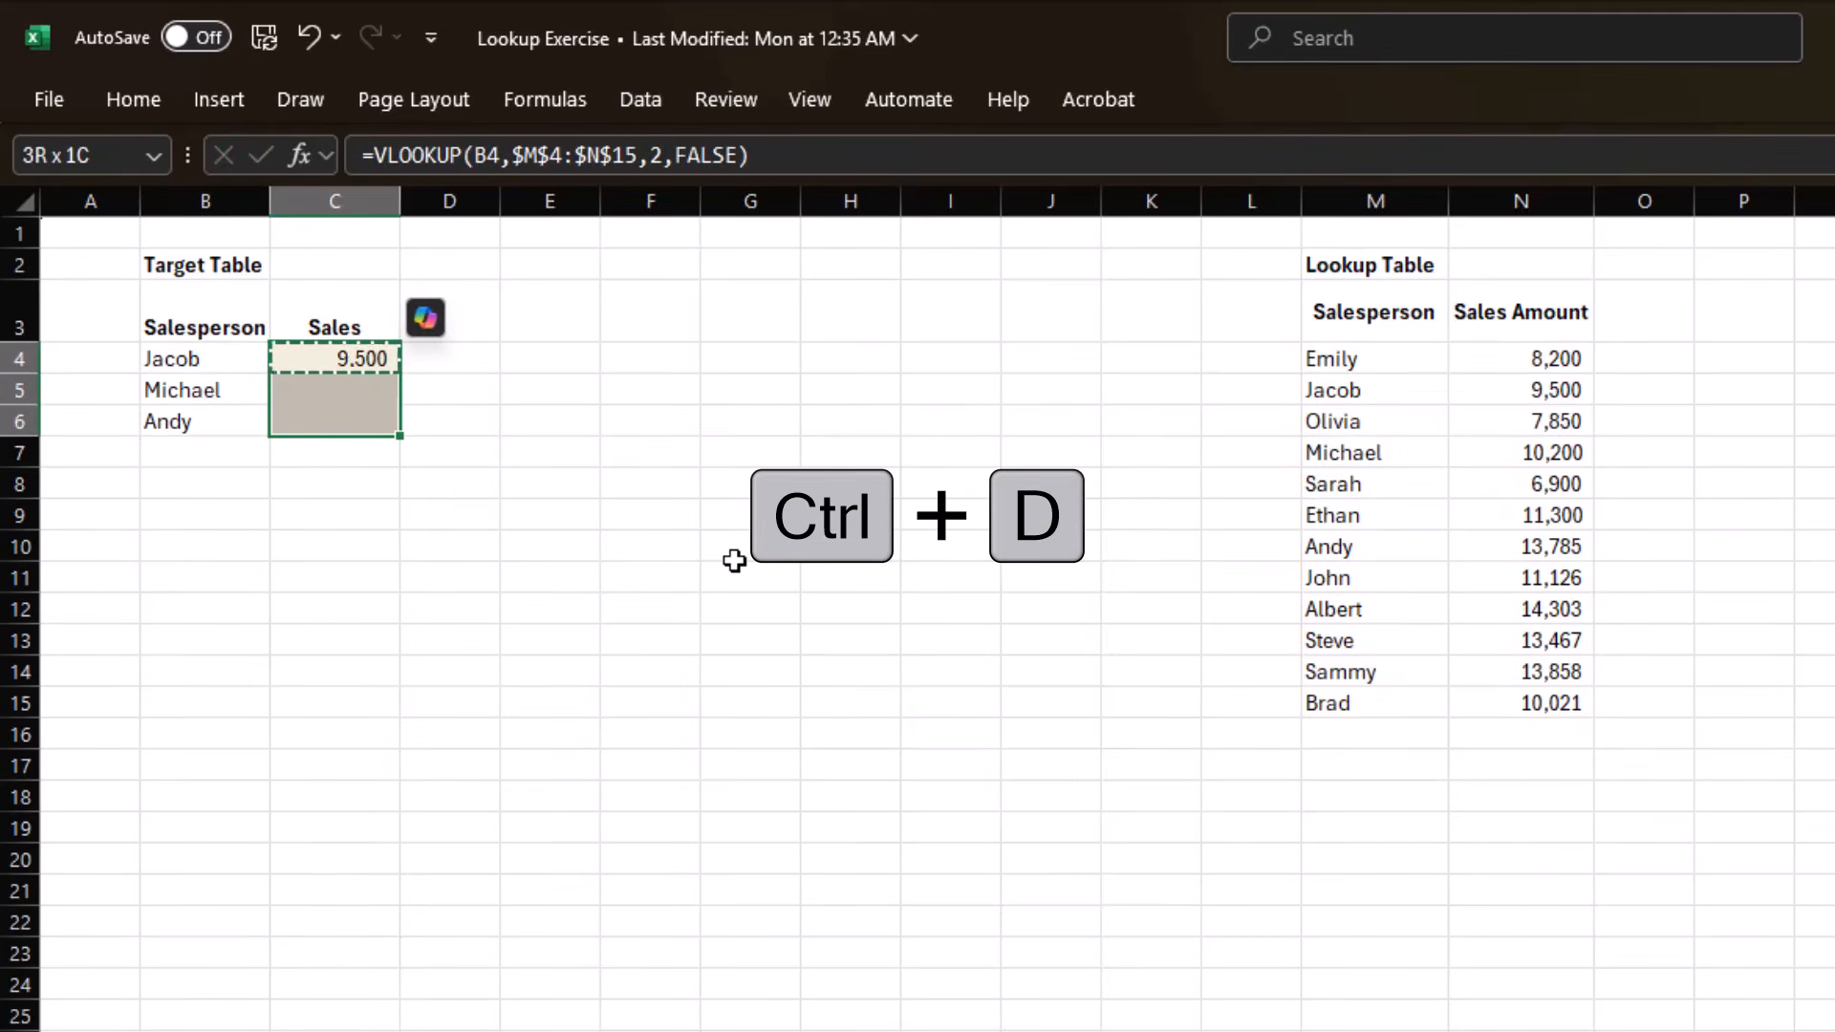
key("Escape")
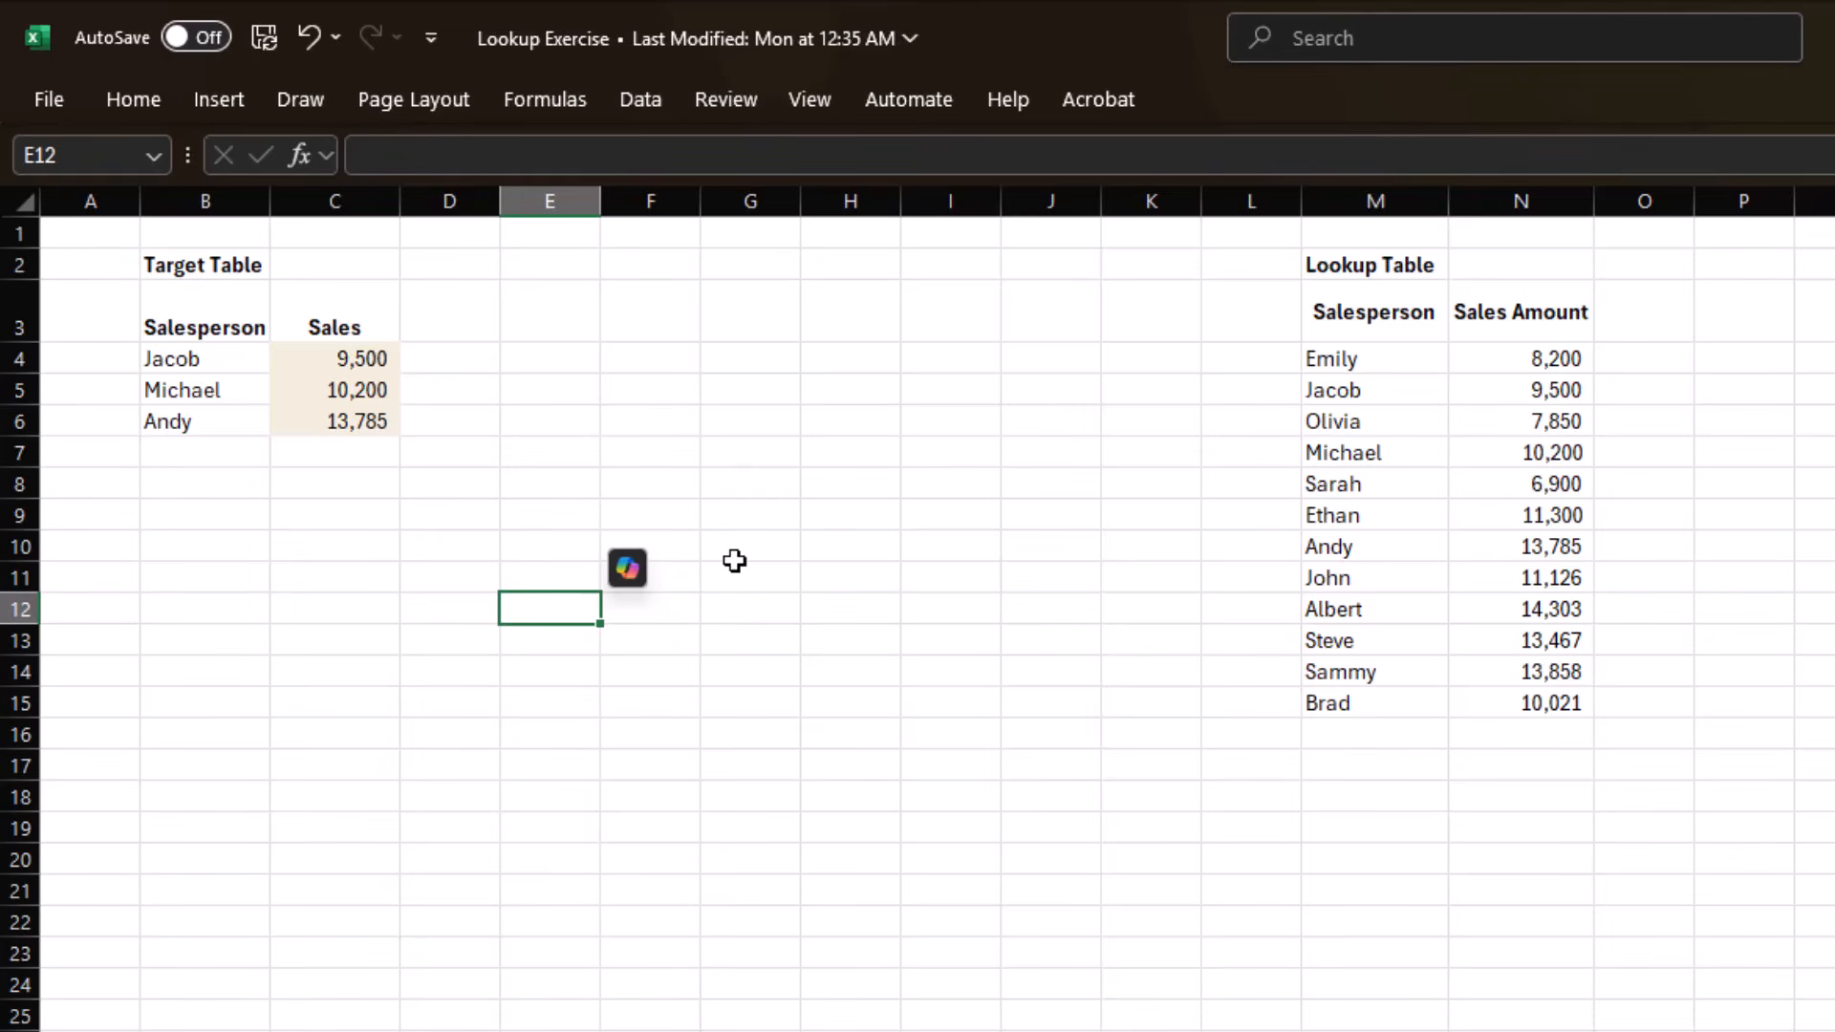
Review the VLOOKUP formula in C4, and clear the Sales formulas from C4:C6.
double_click(331, 353)
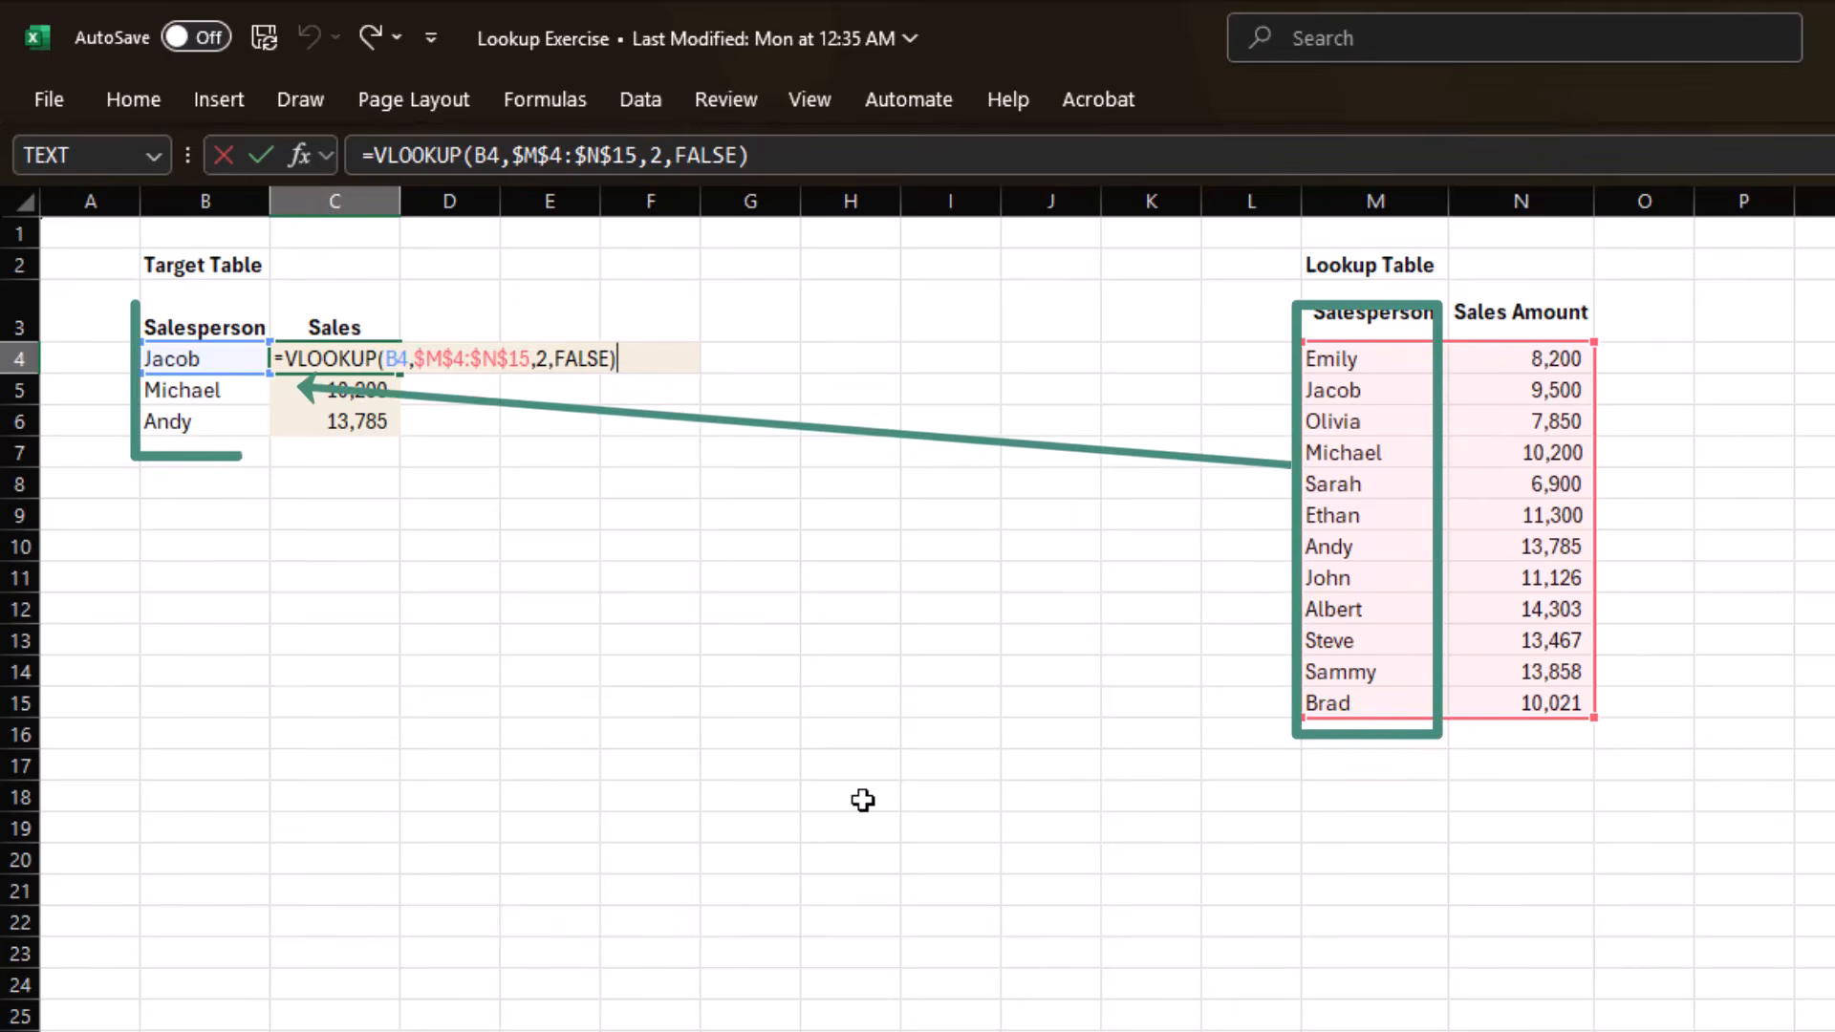
key("ctrl+Return")
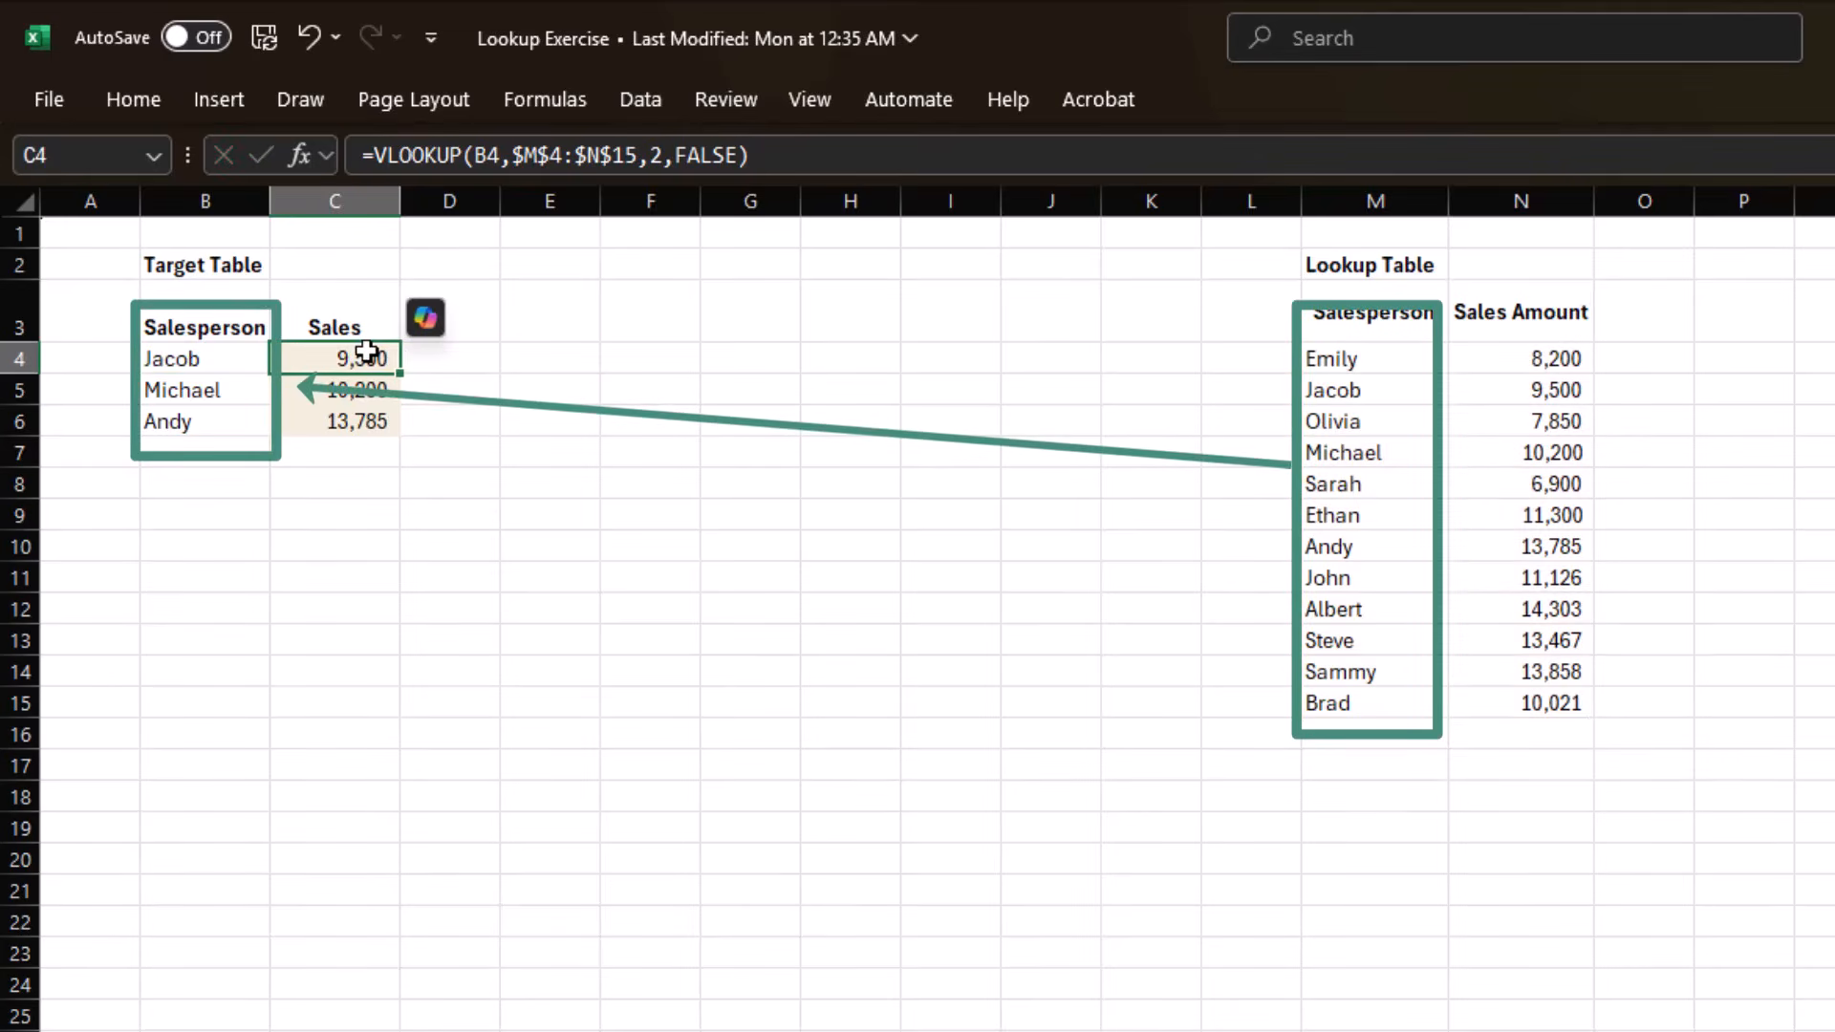
key("shift+Down")
key("shift+Down")
key("Delete")
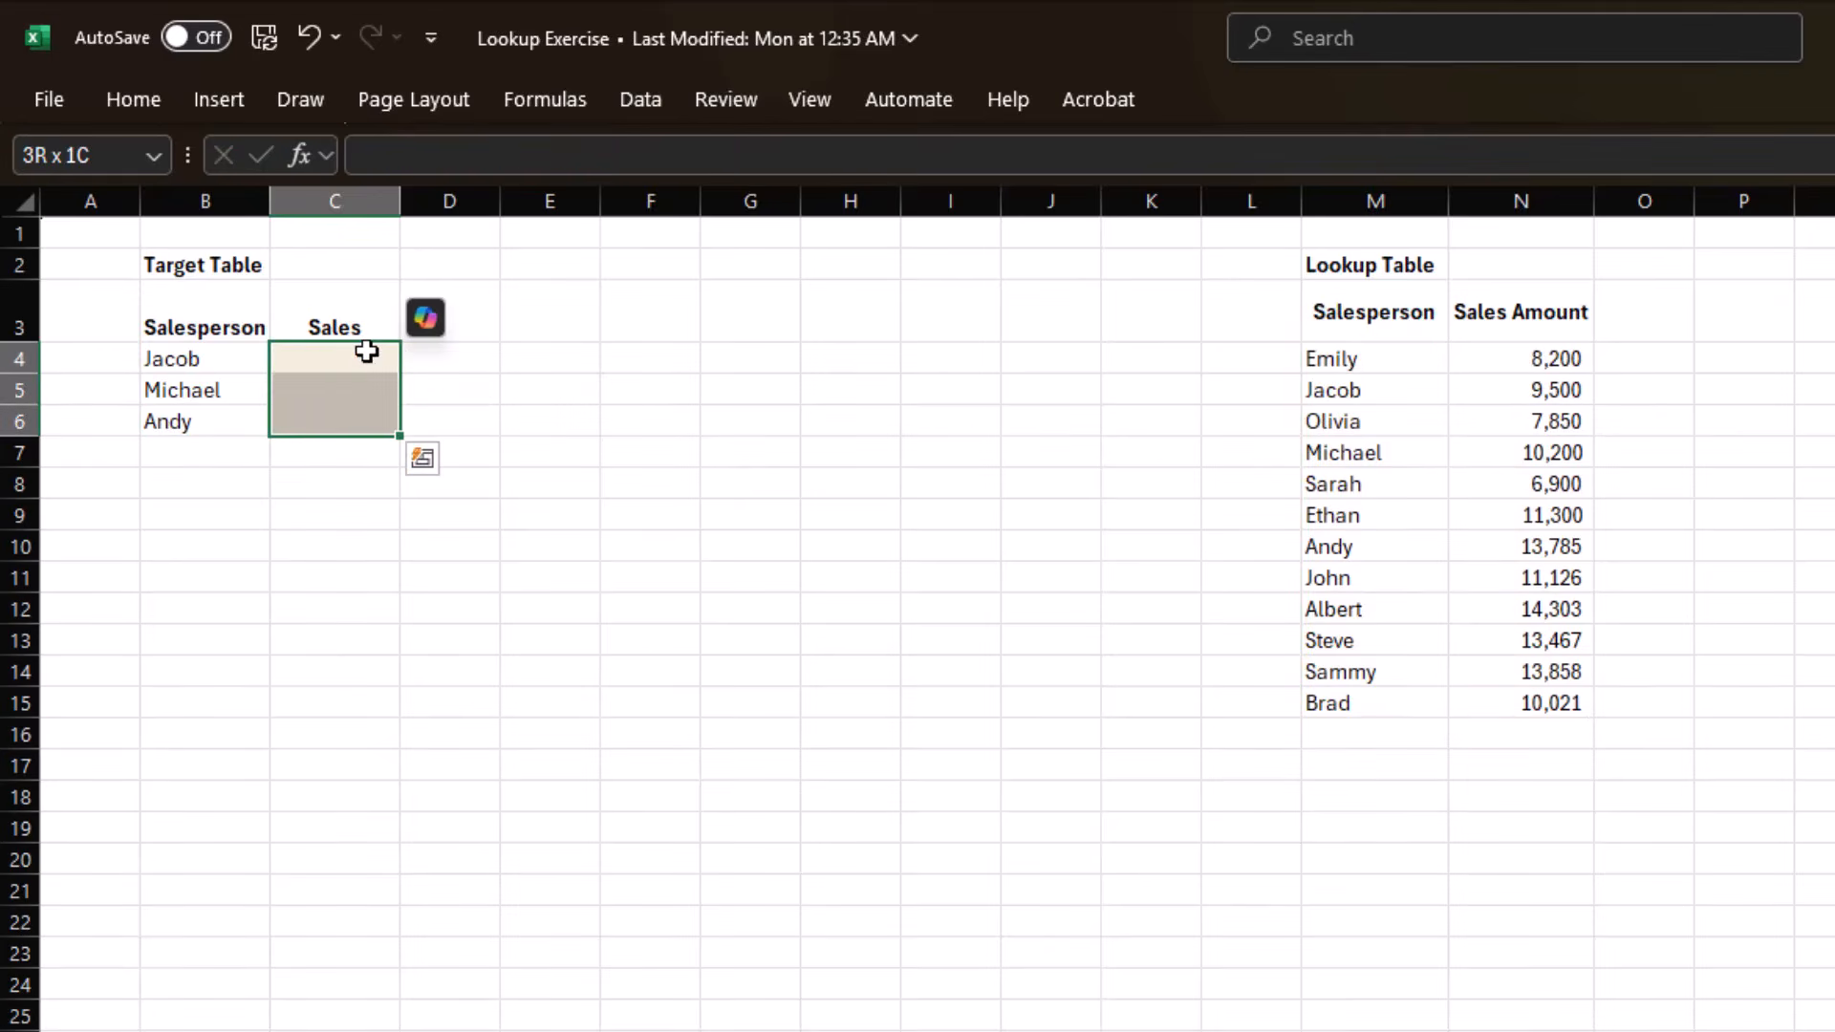
Add an SP Code column in column L of the lookup table, headed in L3 and numbered 1 to 12 in L4:L15.
left_click(1255, 329)
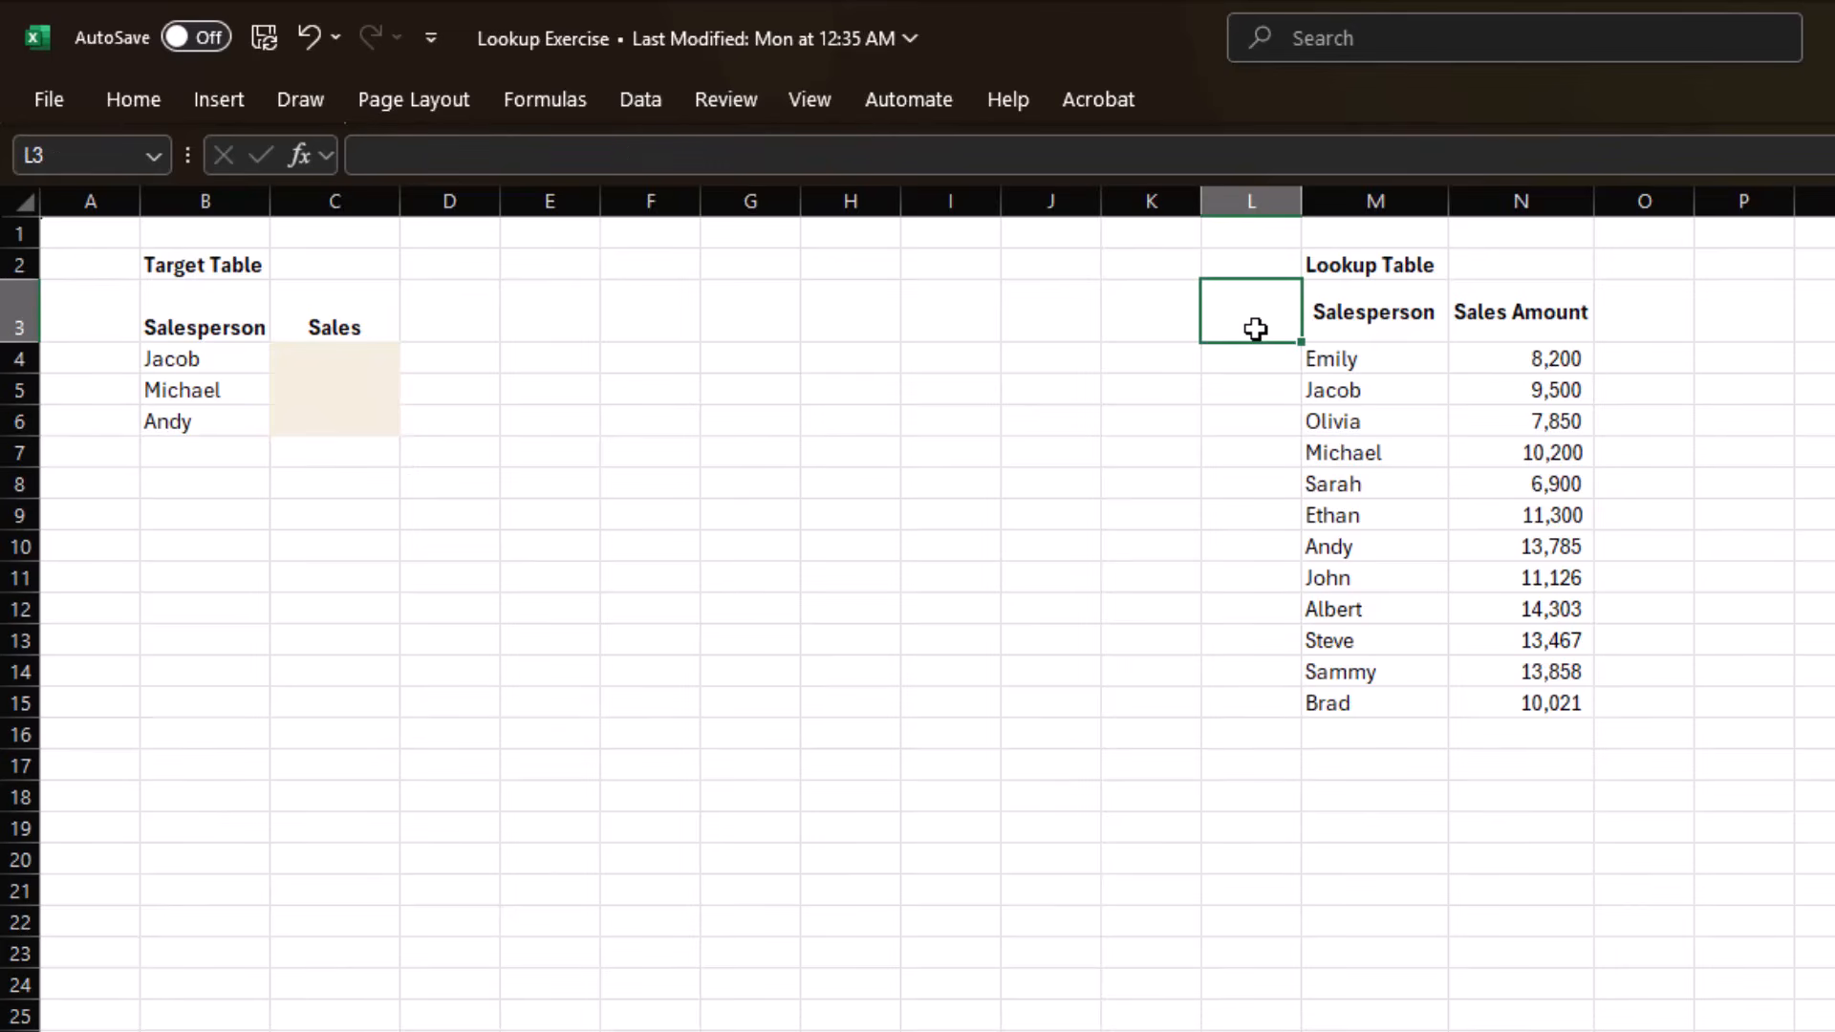
type("SP Code")
key("Return")
type("1")
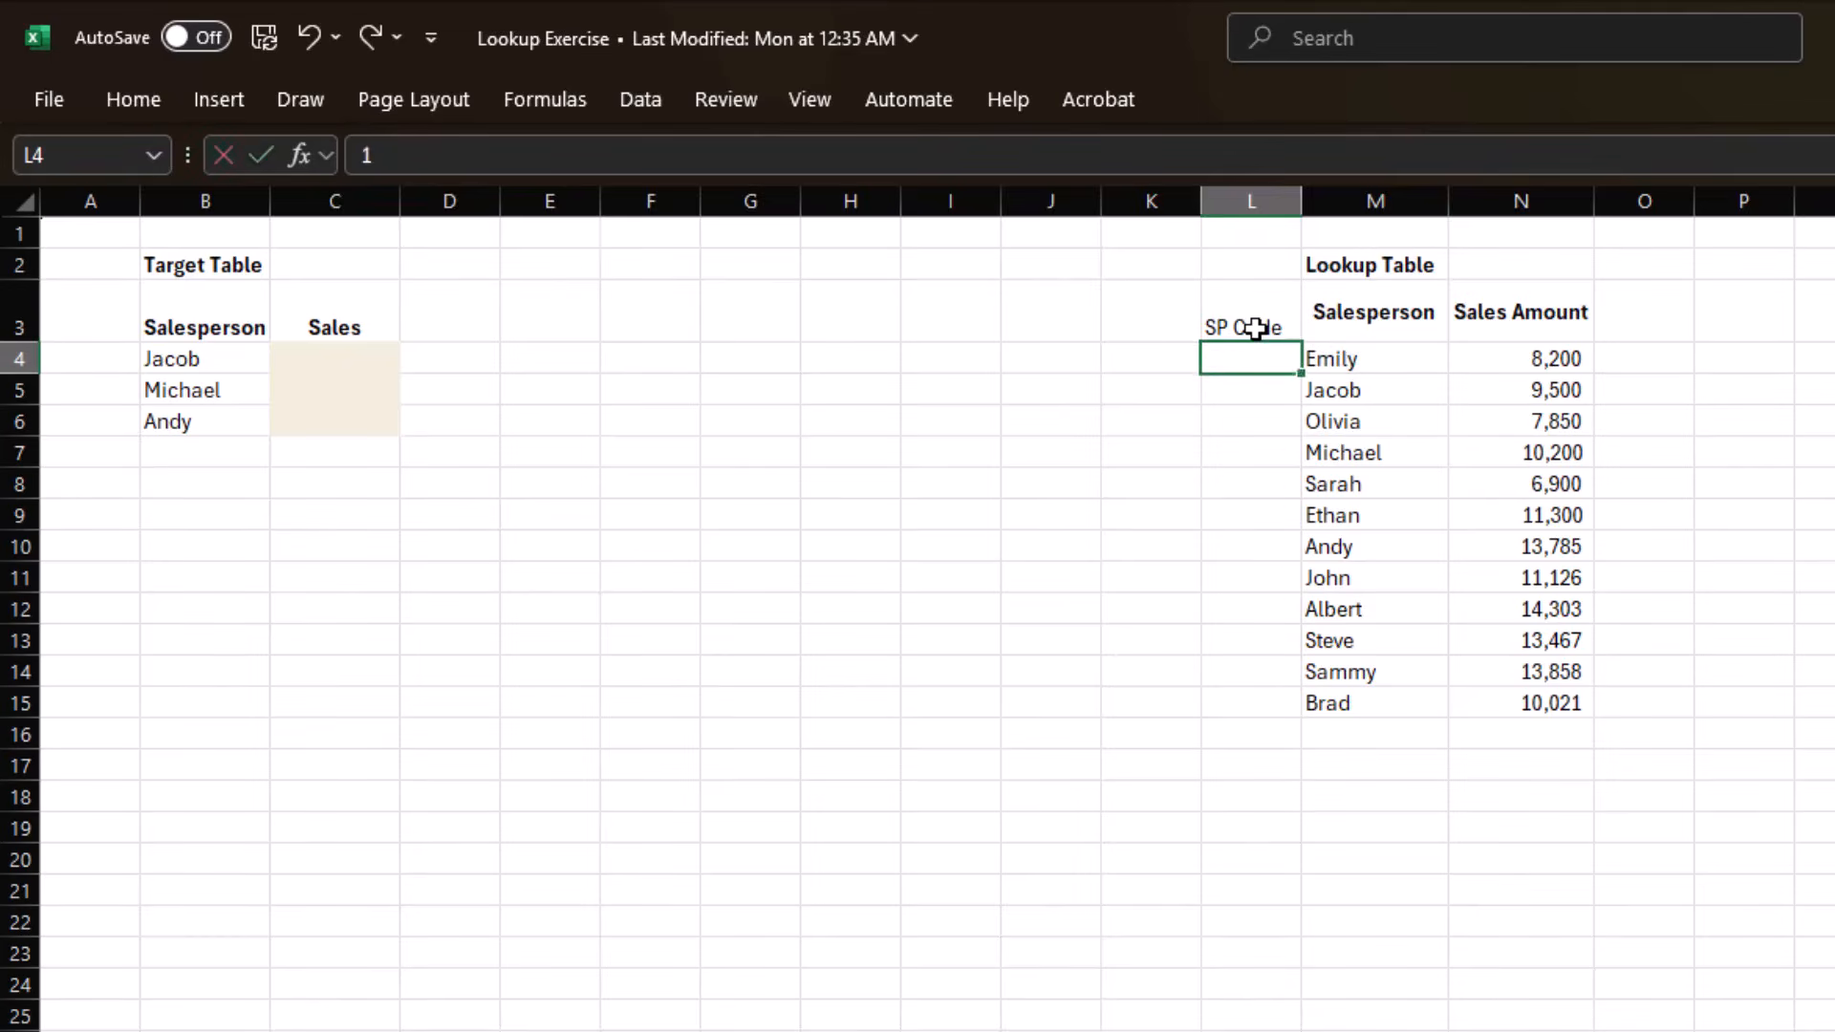
key("Return")
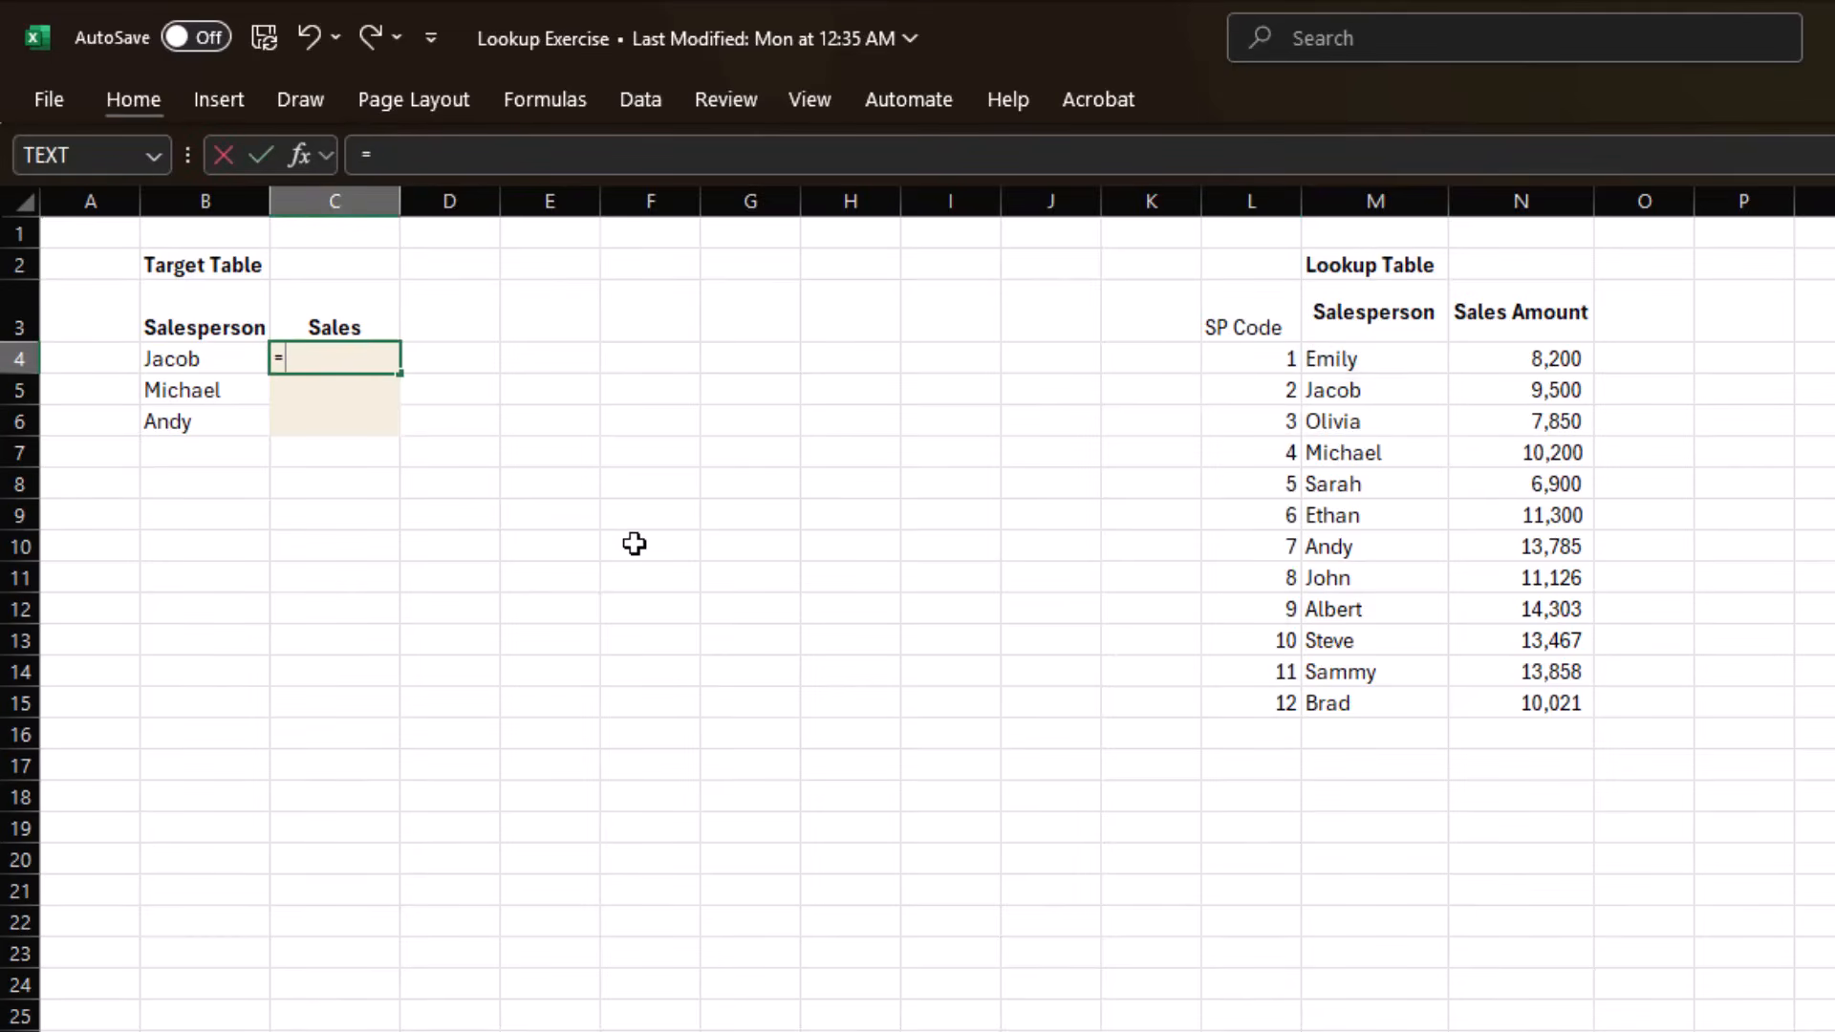
In C4, enter a VLOOKUP formula that looks up B4 in L4:N15 and returns column 3 with an exact match.
type("vloo")
key("Tab")
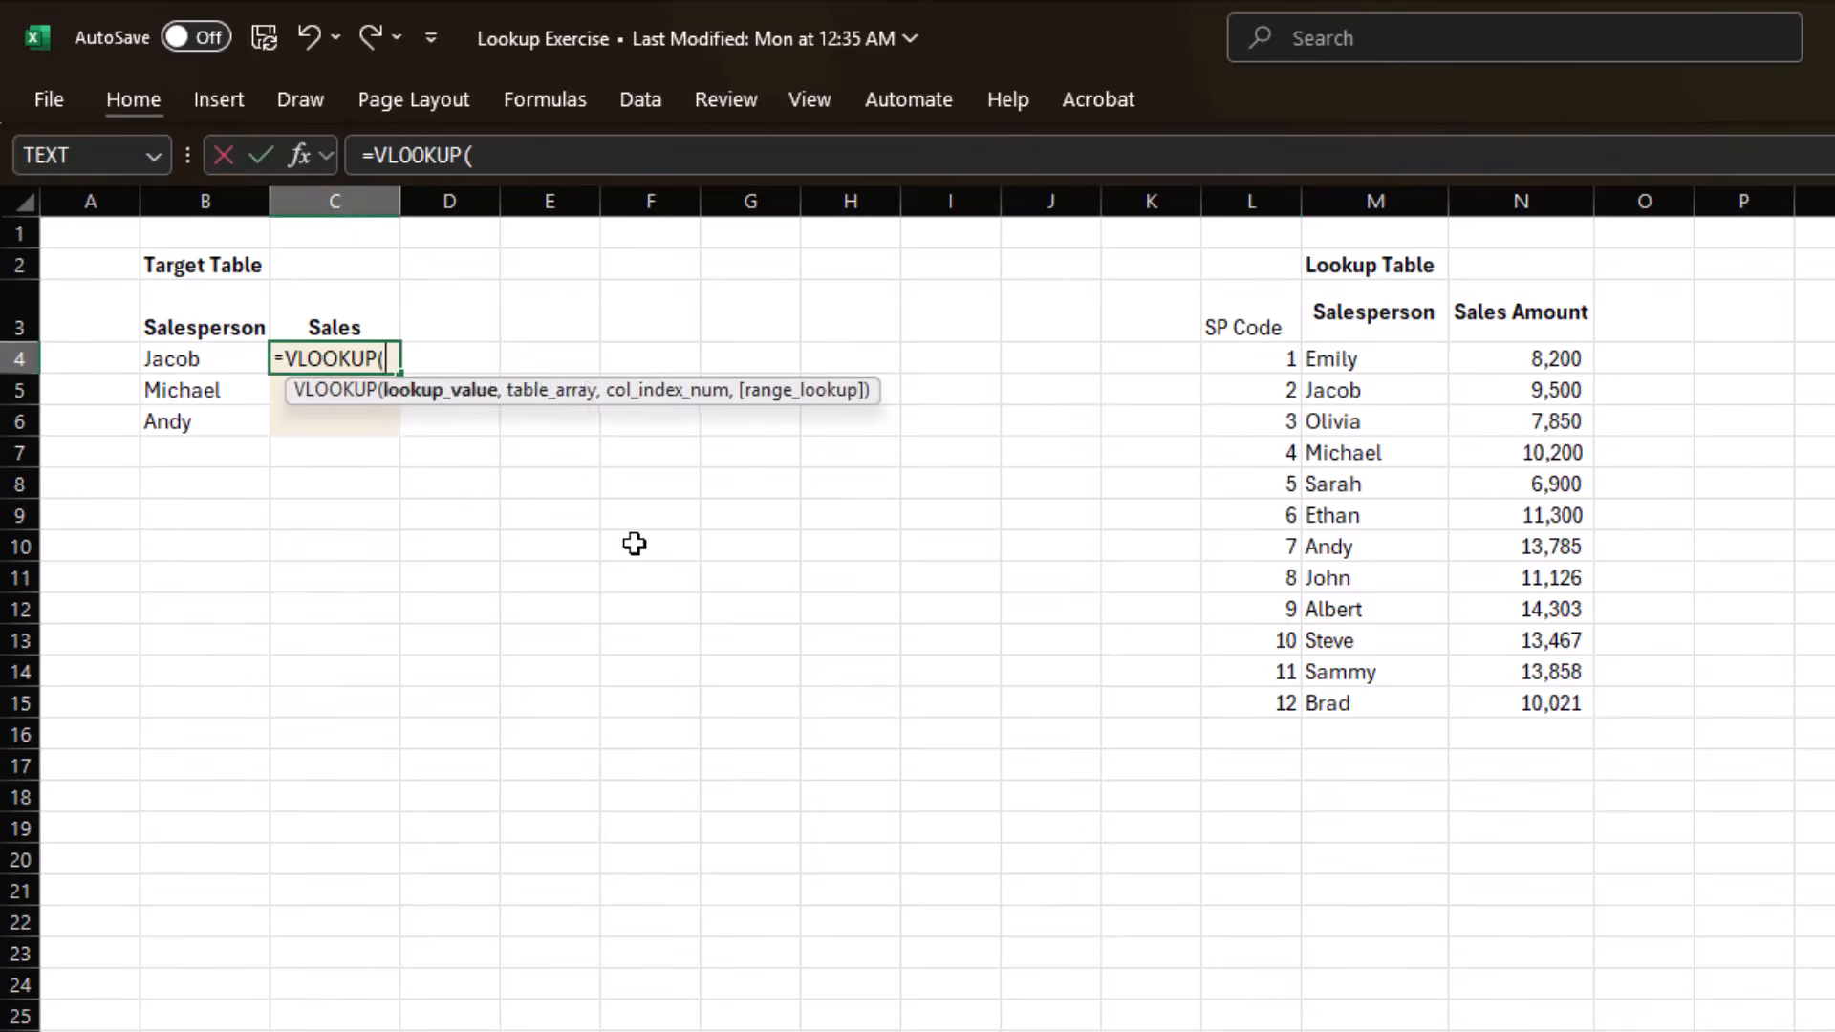
key("Left")
type(",")
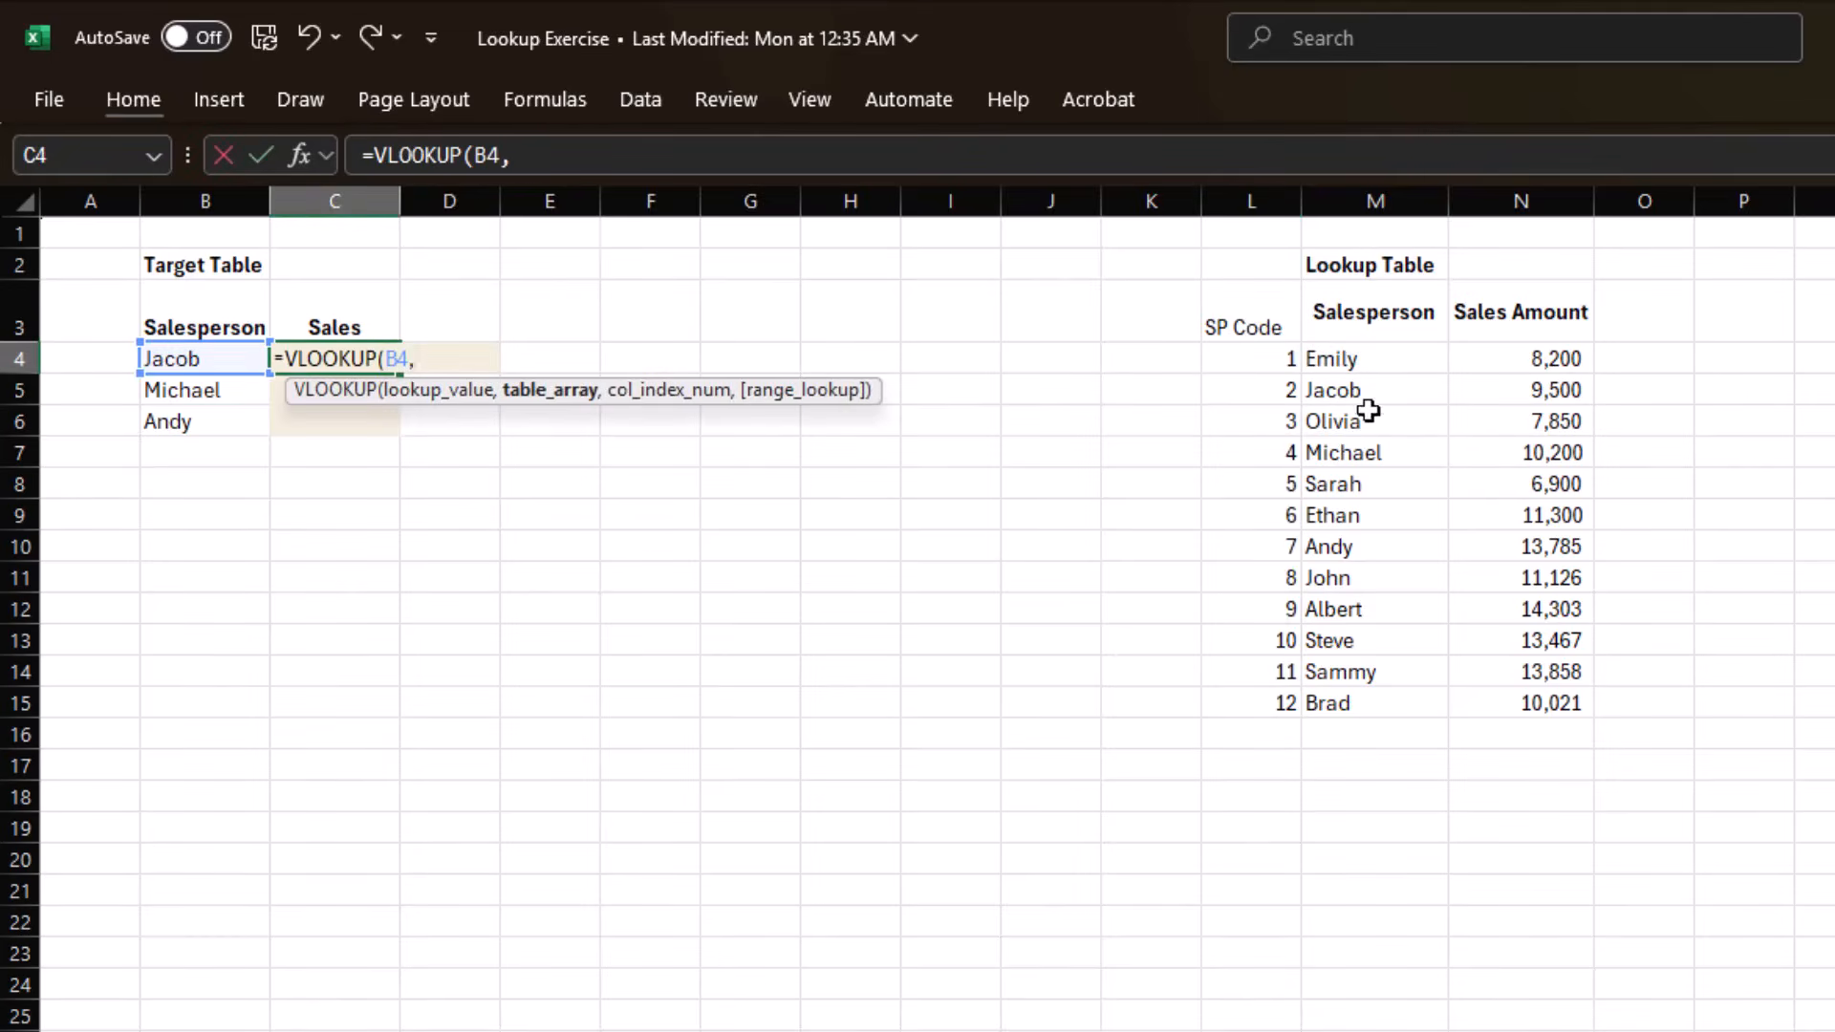
left_click_drag(1265, 361, 1520, 695)
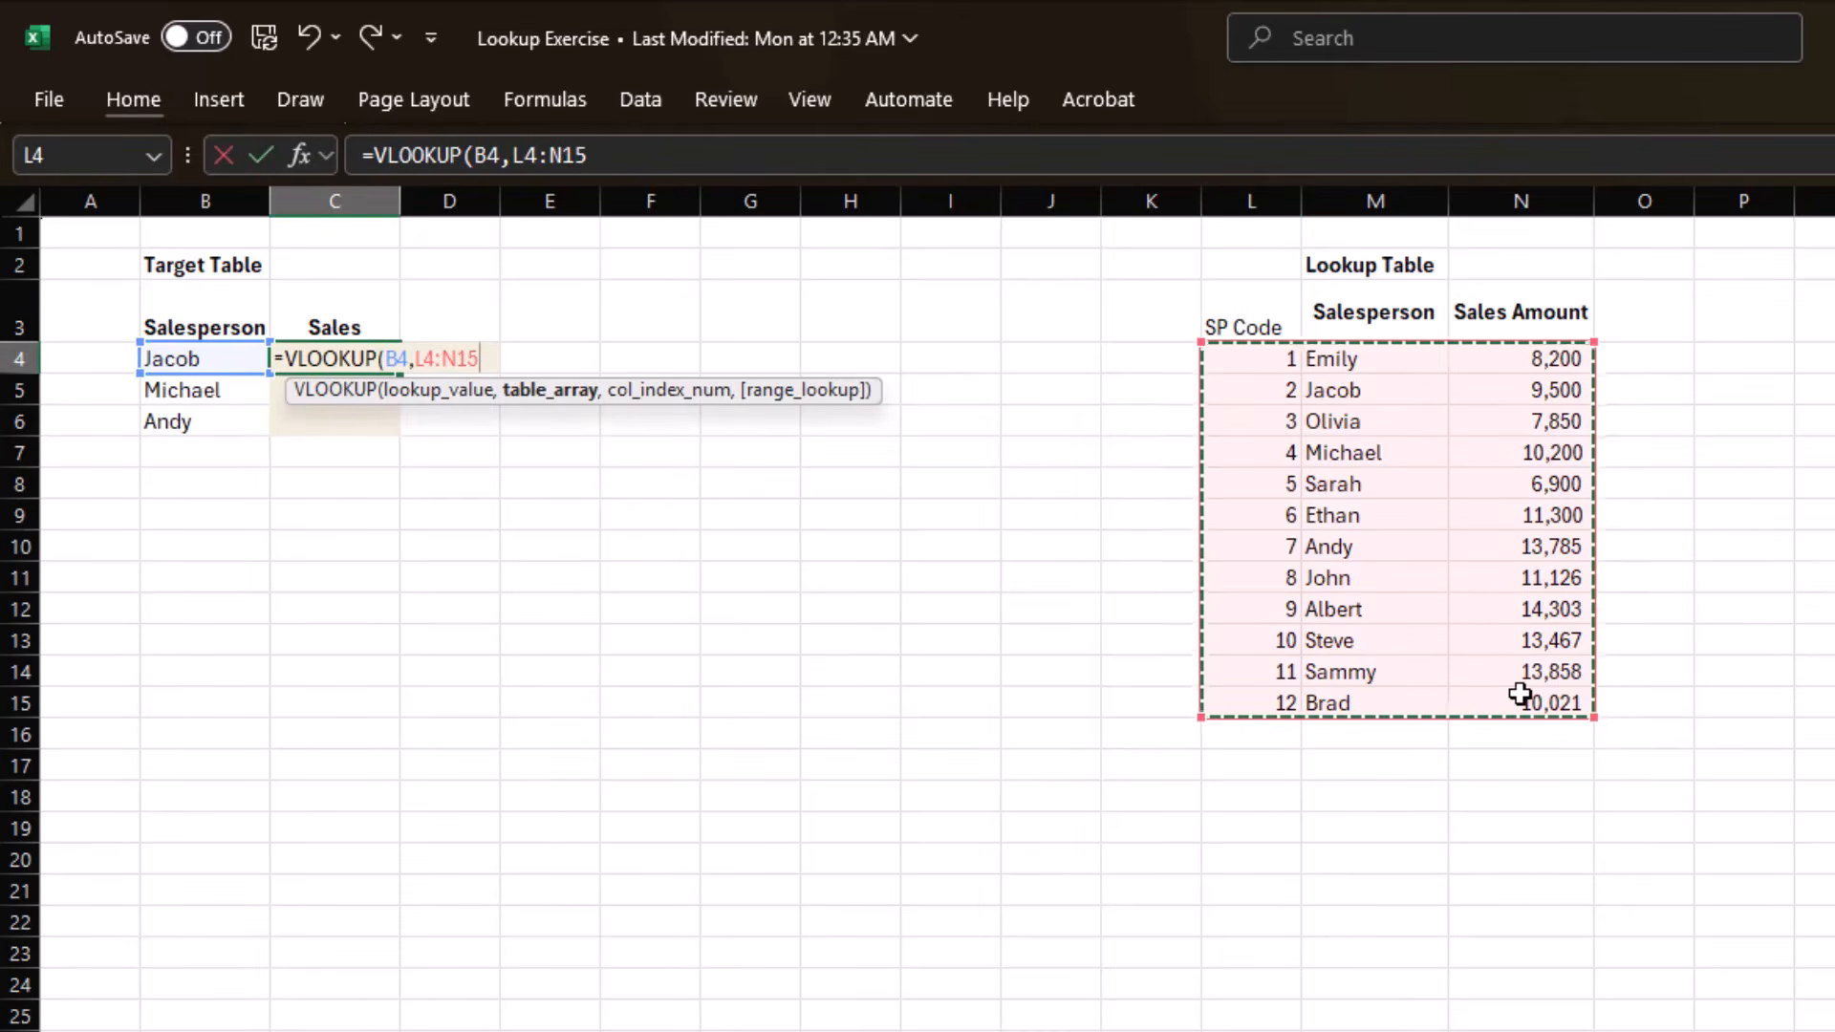
type(",")
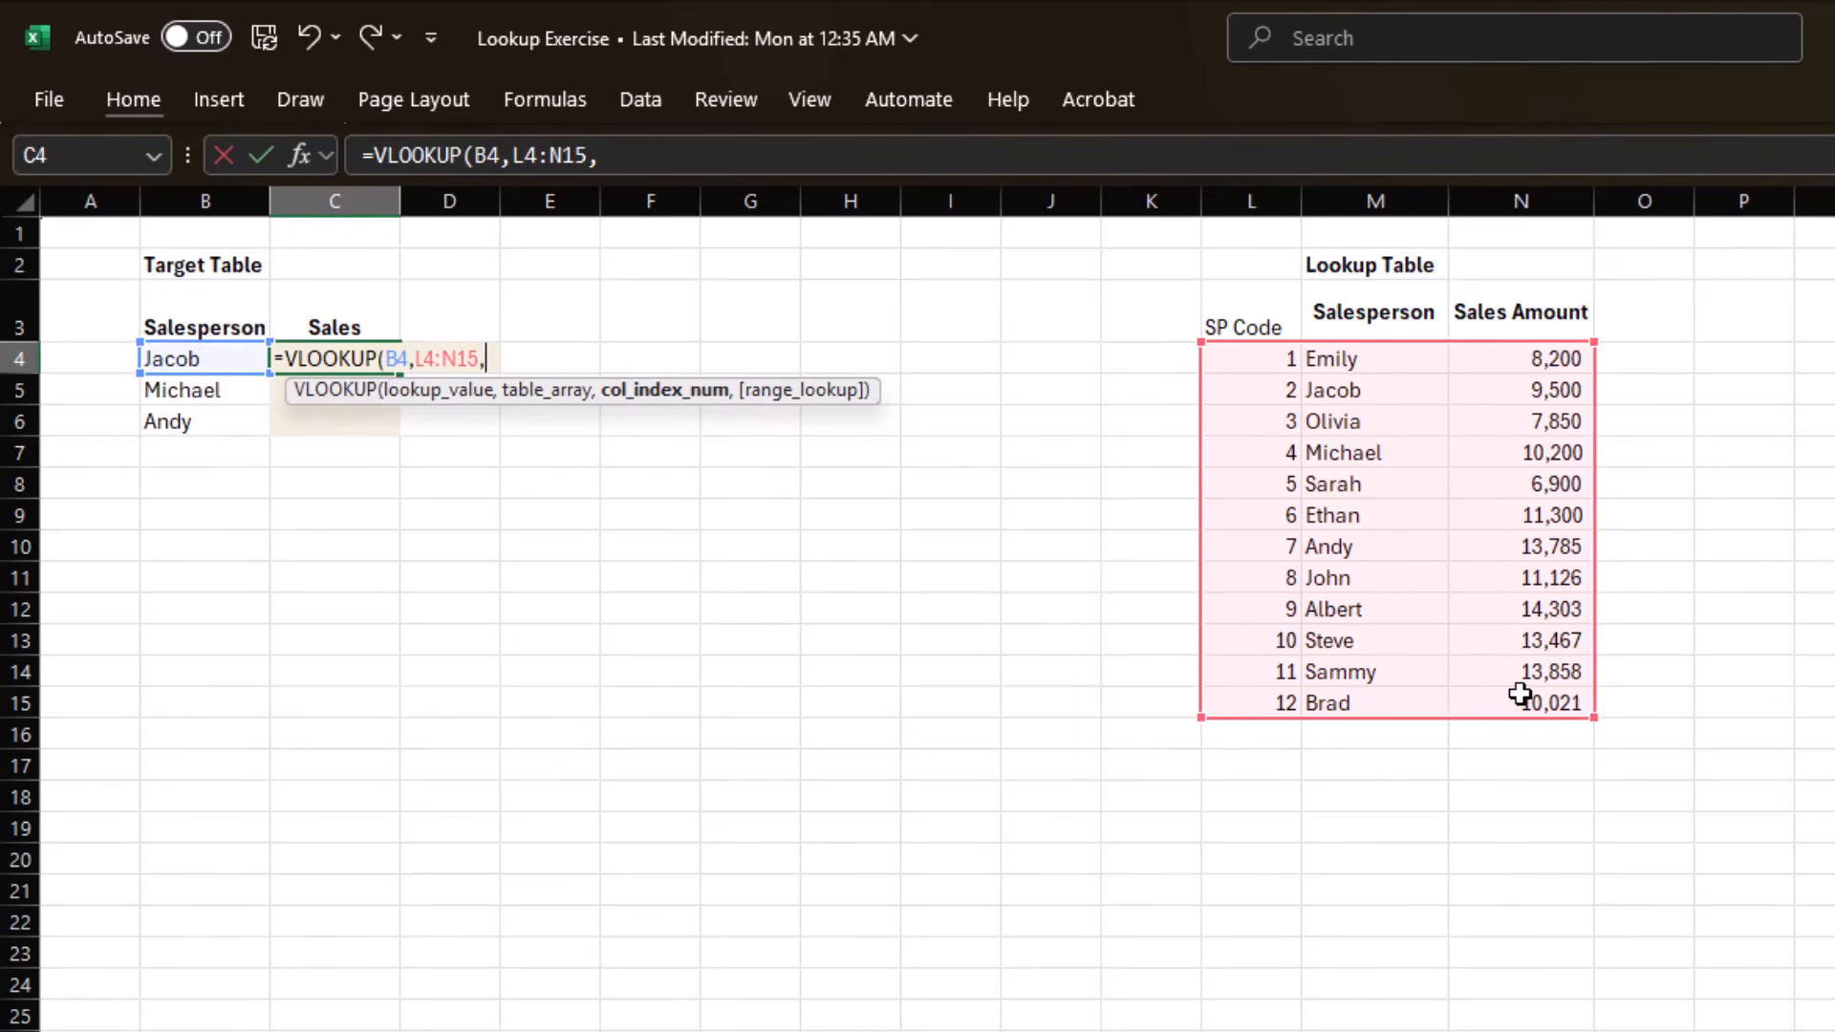
key("Return")
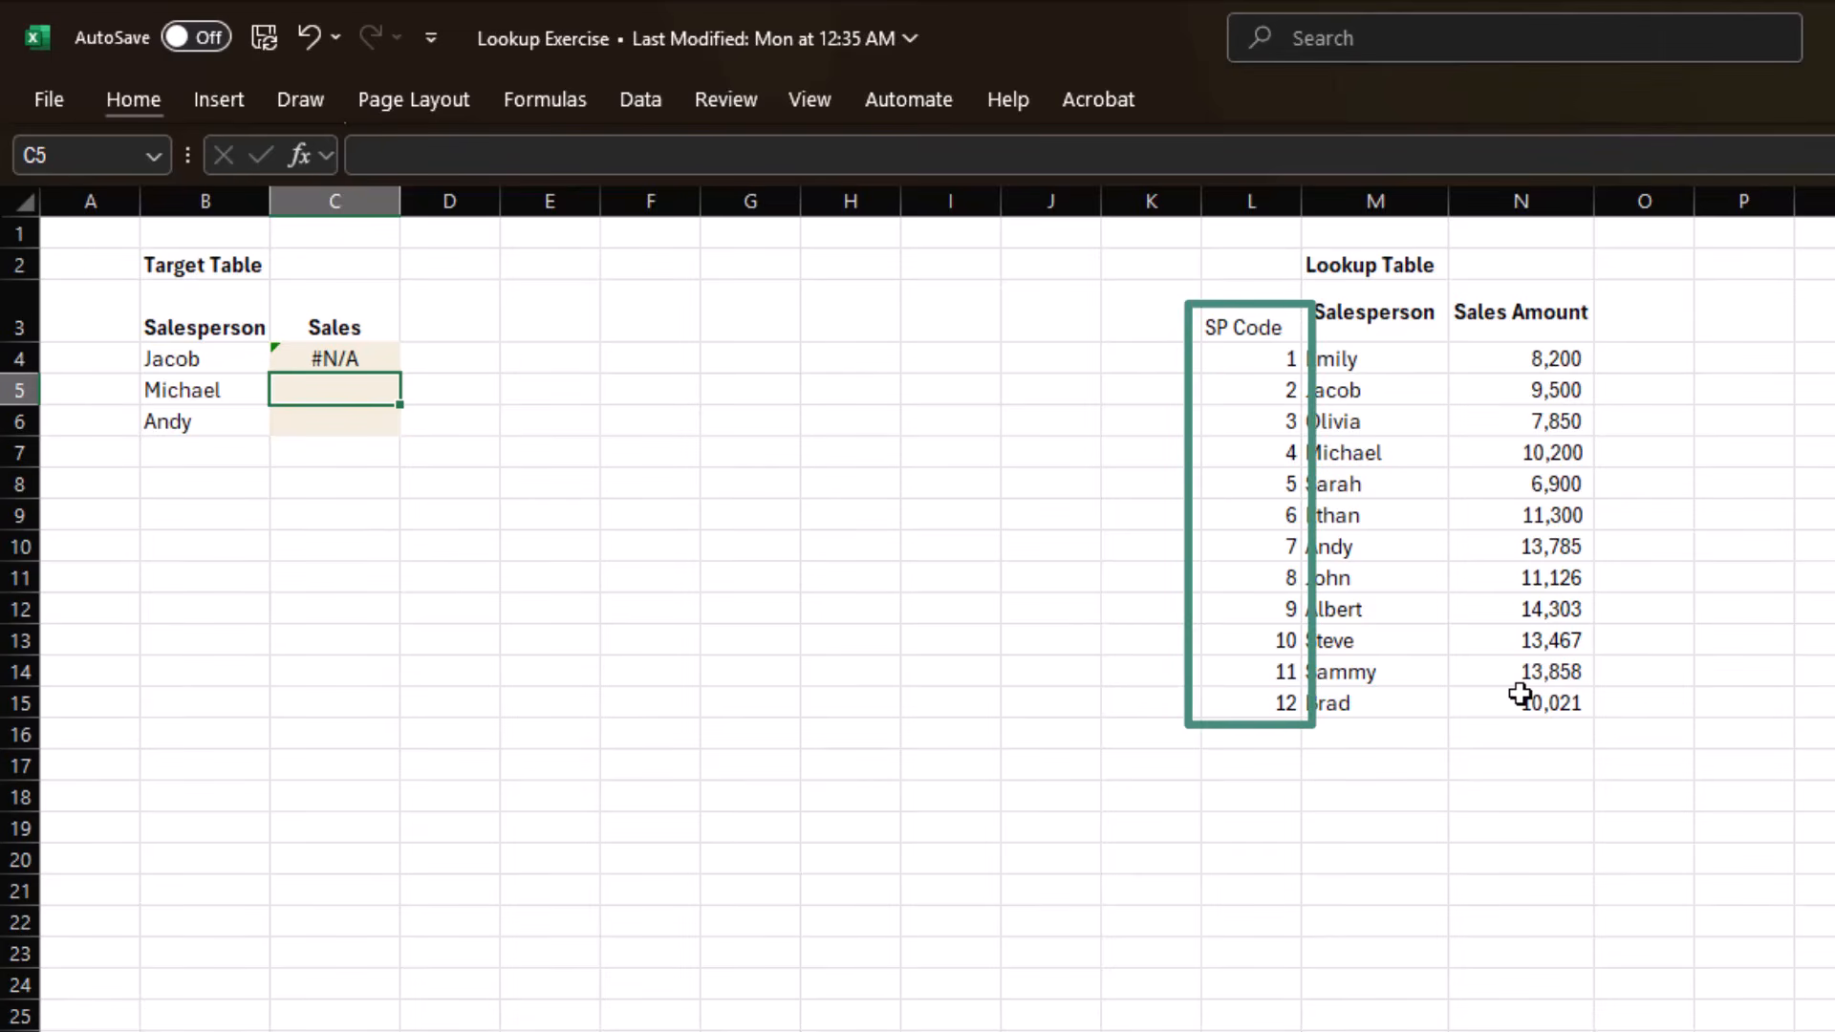
Correct the C4 VLOOKUP formula to use table range M4:N15 and column index 2.
left_click(364, 361)
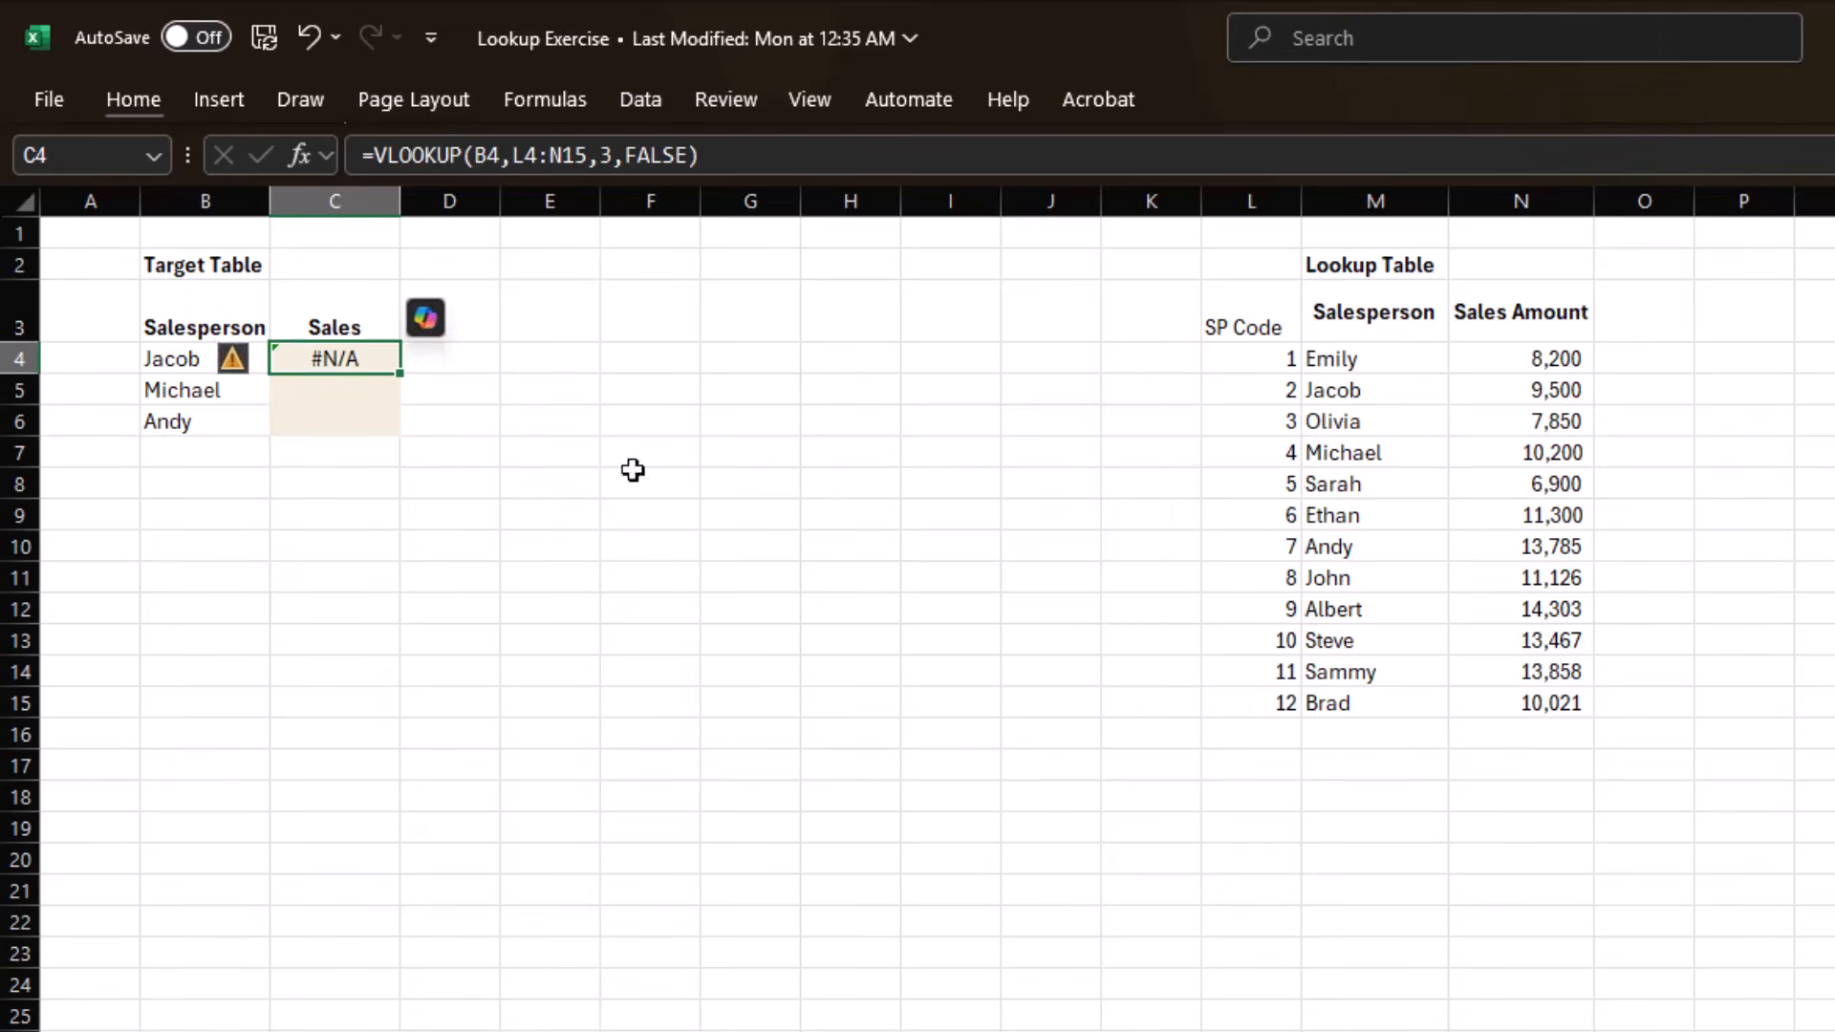
key("F2")
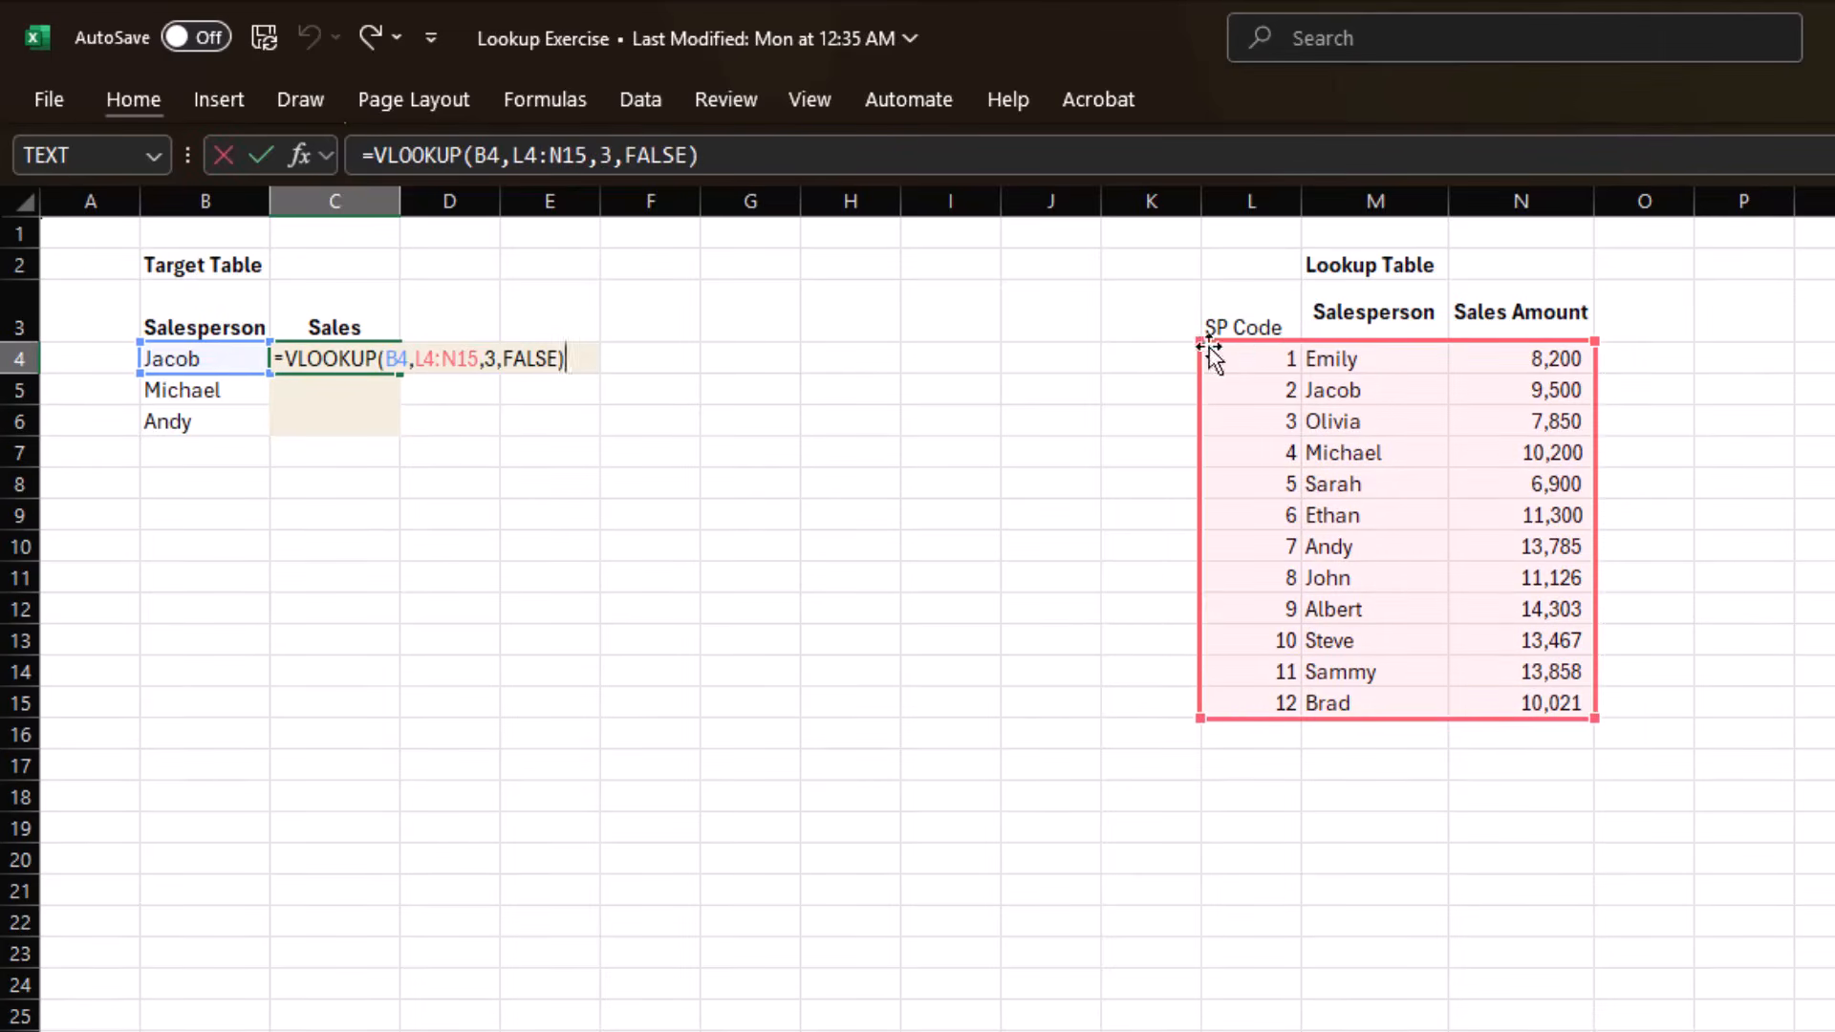
left_click_drag(1248, 352, 1274, 356)
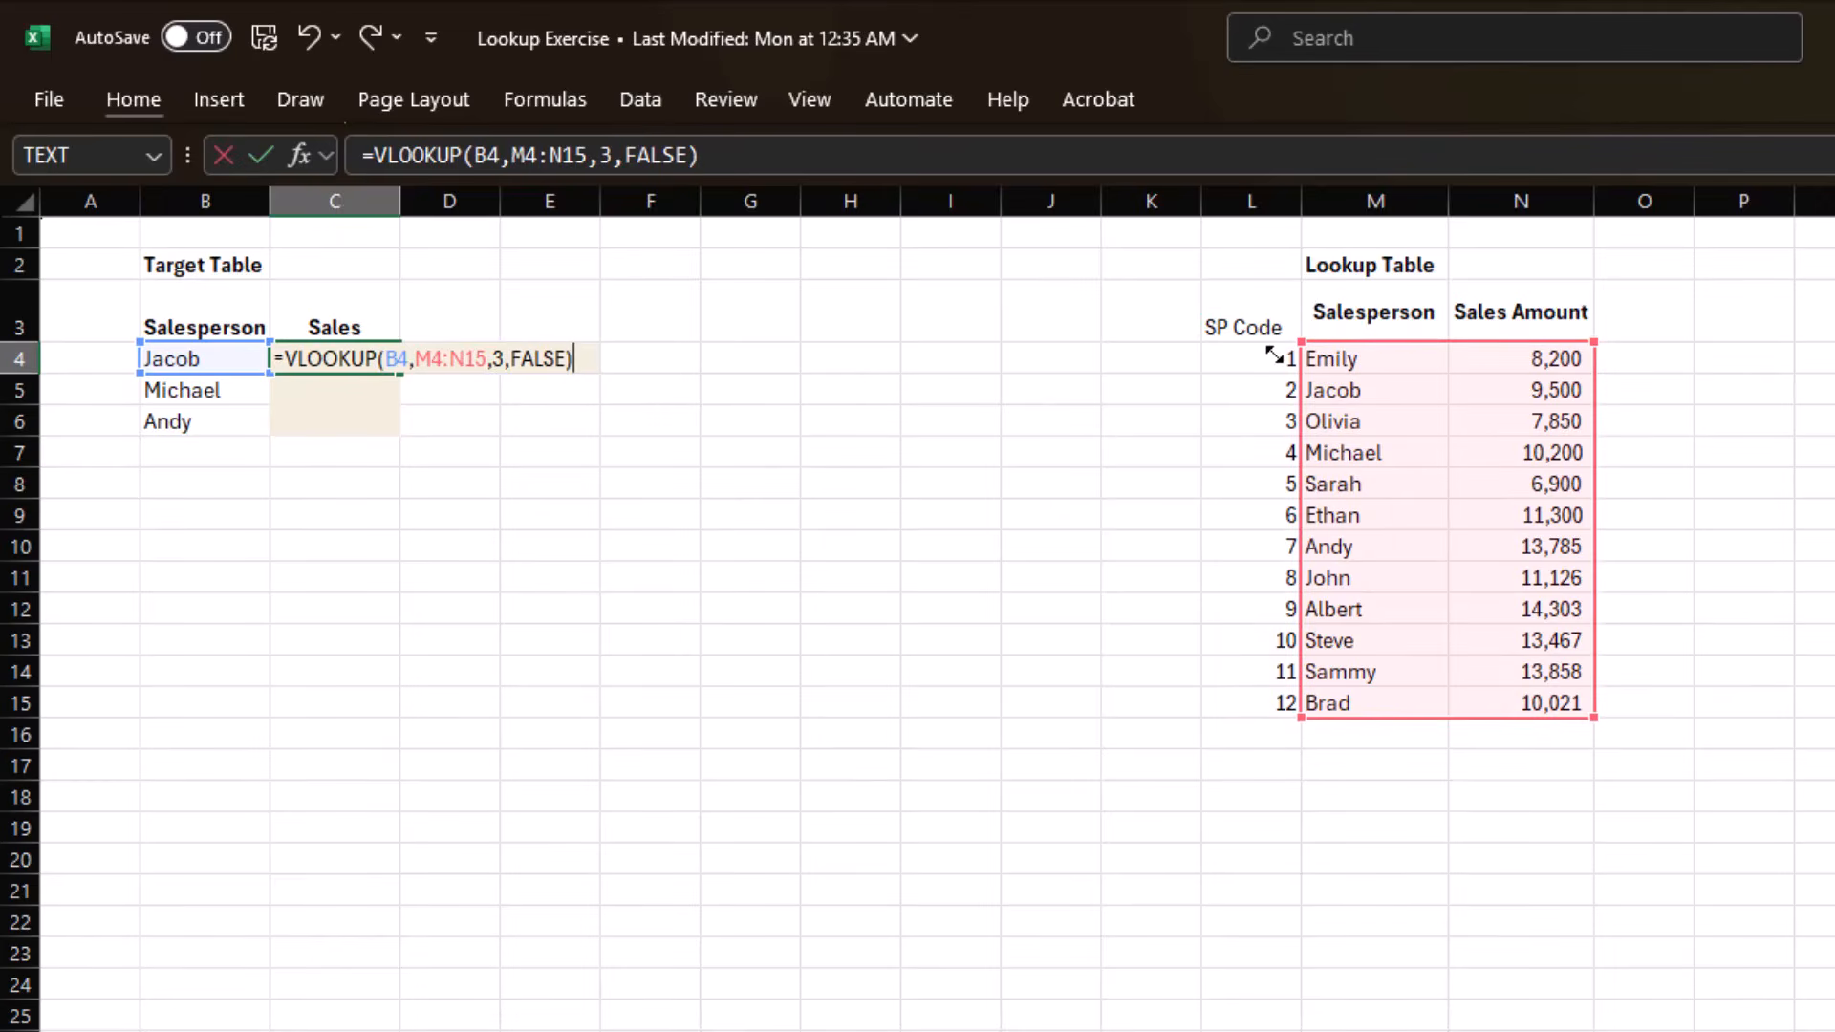
left_click(498, 359)
key("BackSpace")
type("2")
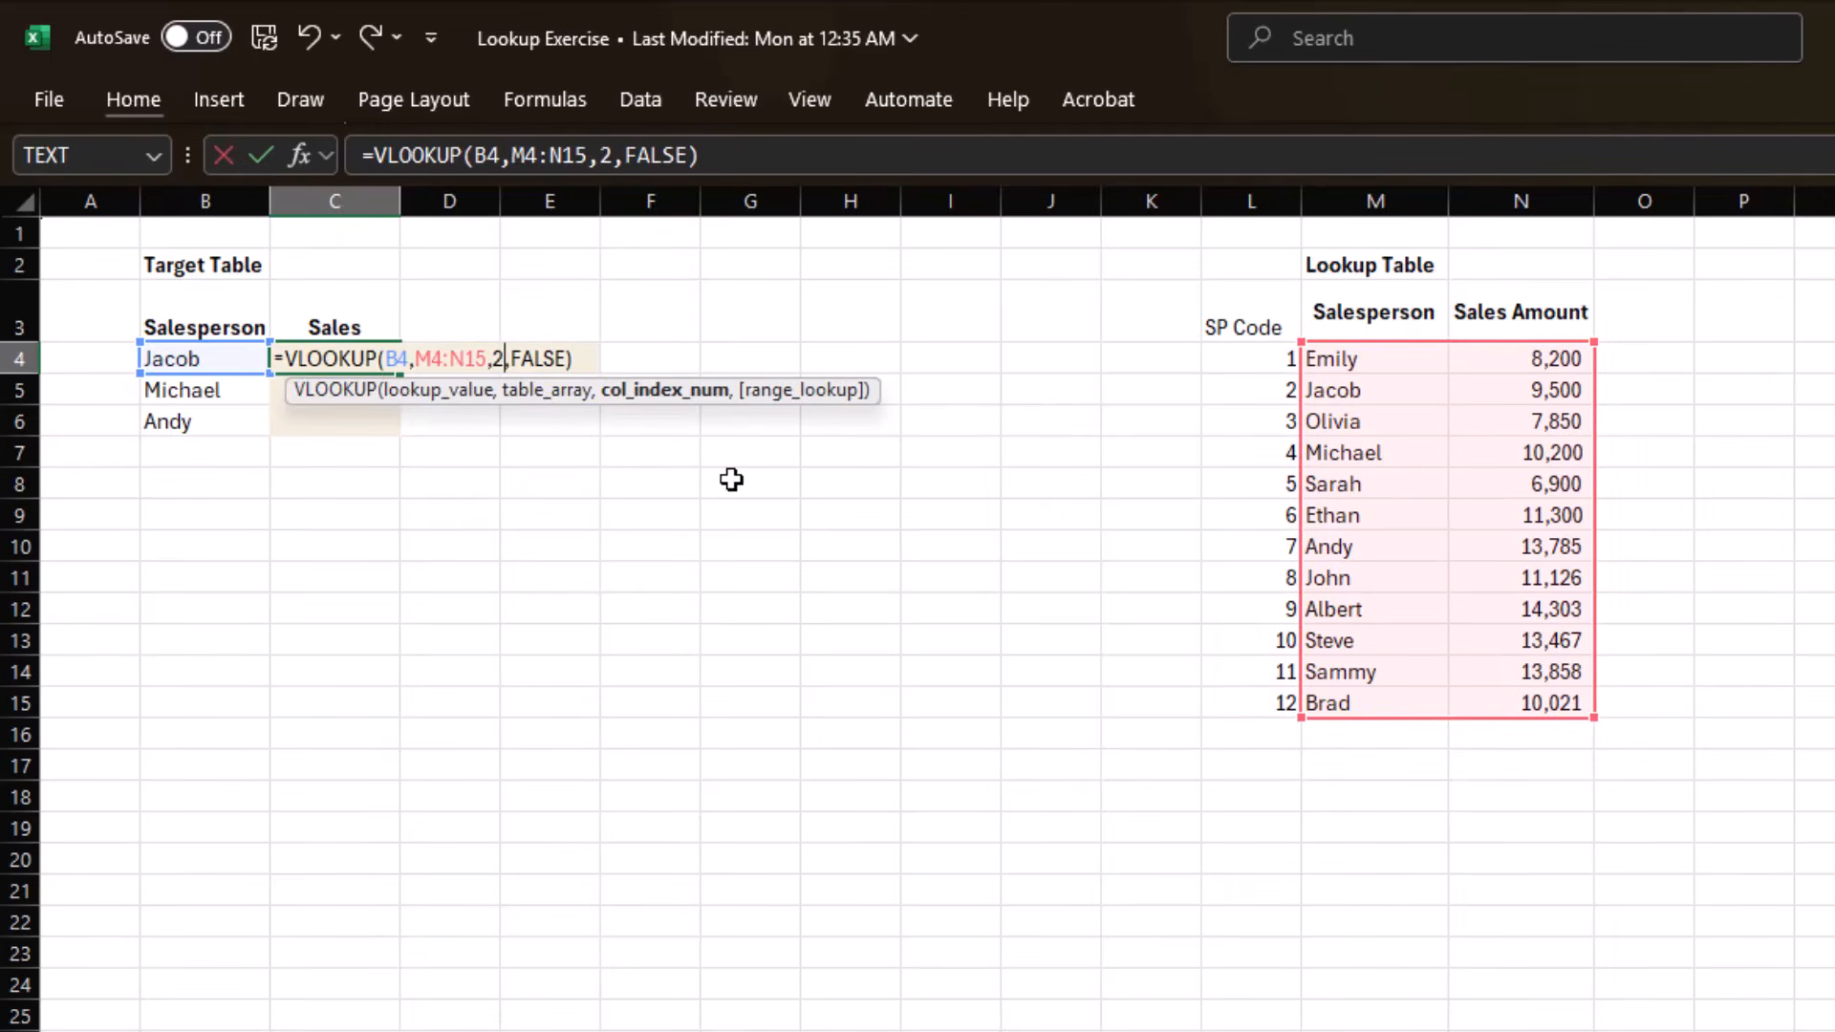
key("Return")
key("Up")
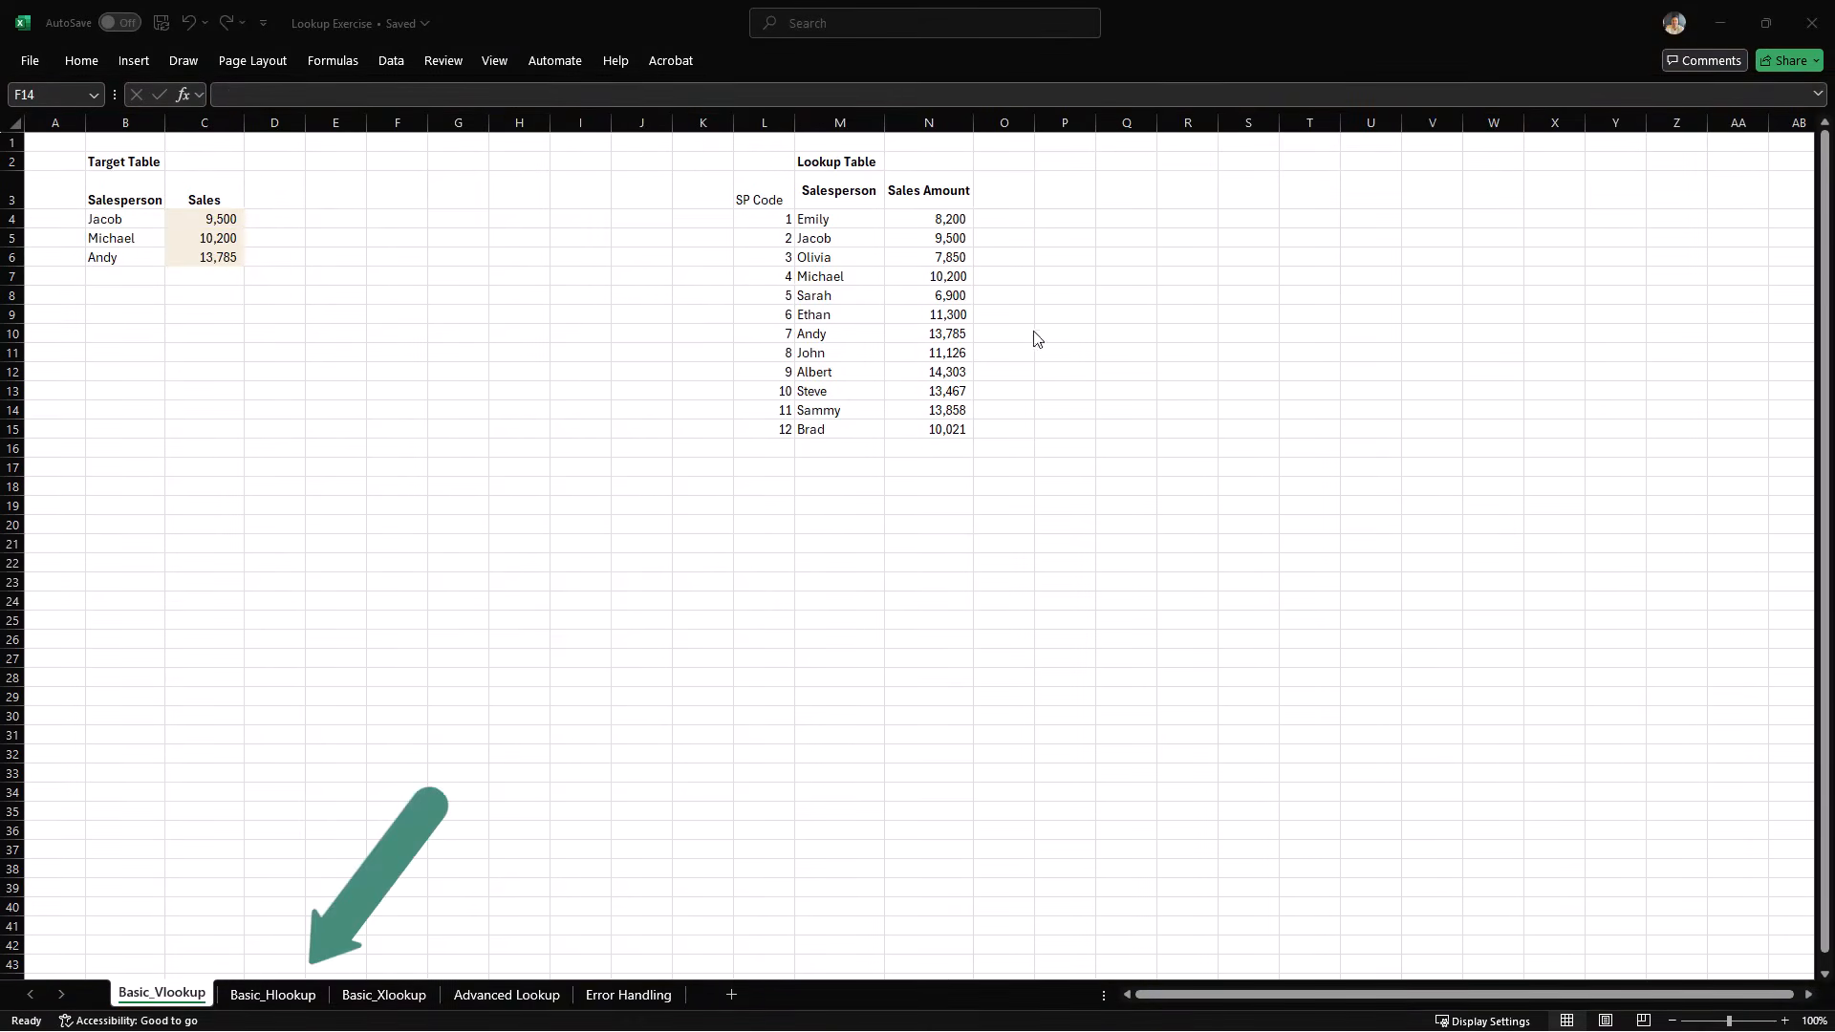
On the Basic_Hlookup sheet, enter an HLOOKUP formula in C4 that finds B4 in N3:Y4 and returns row 2 with an exact match.
left_click(268, 995)
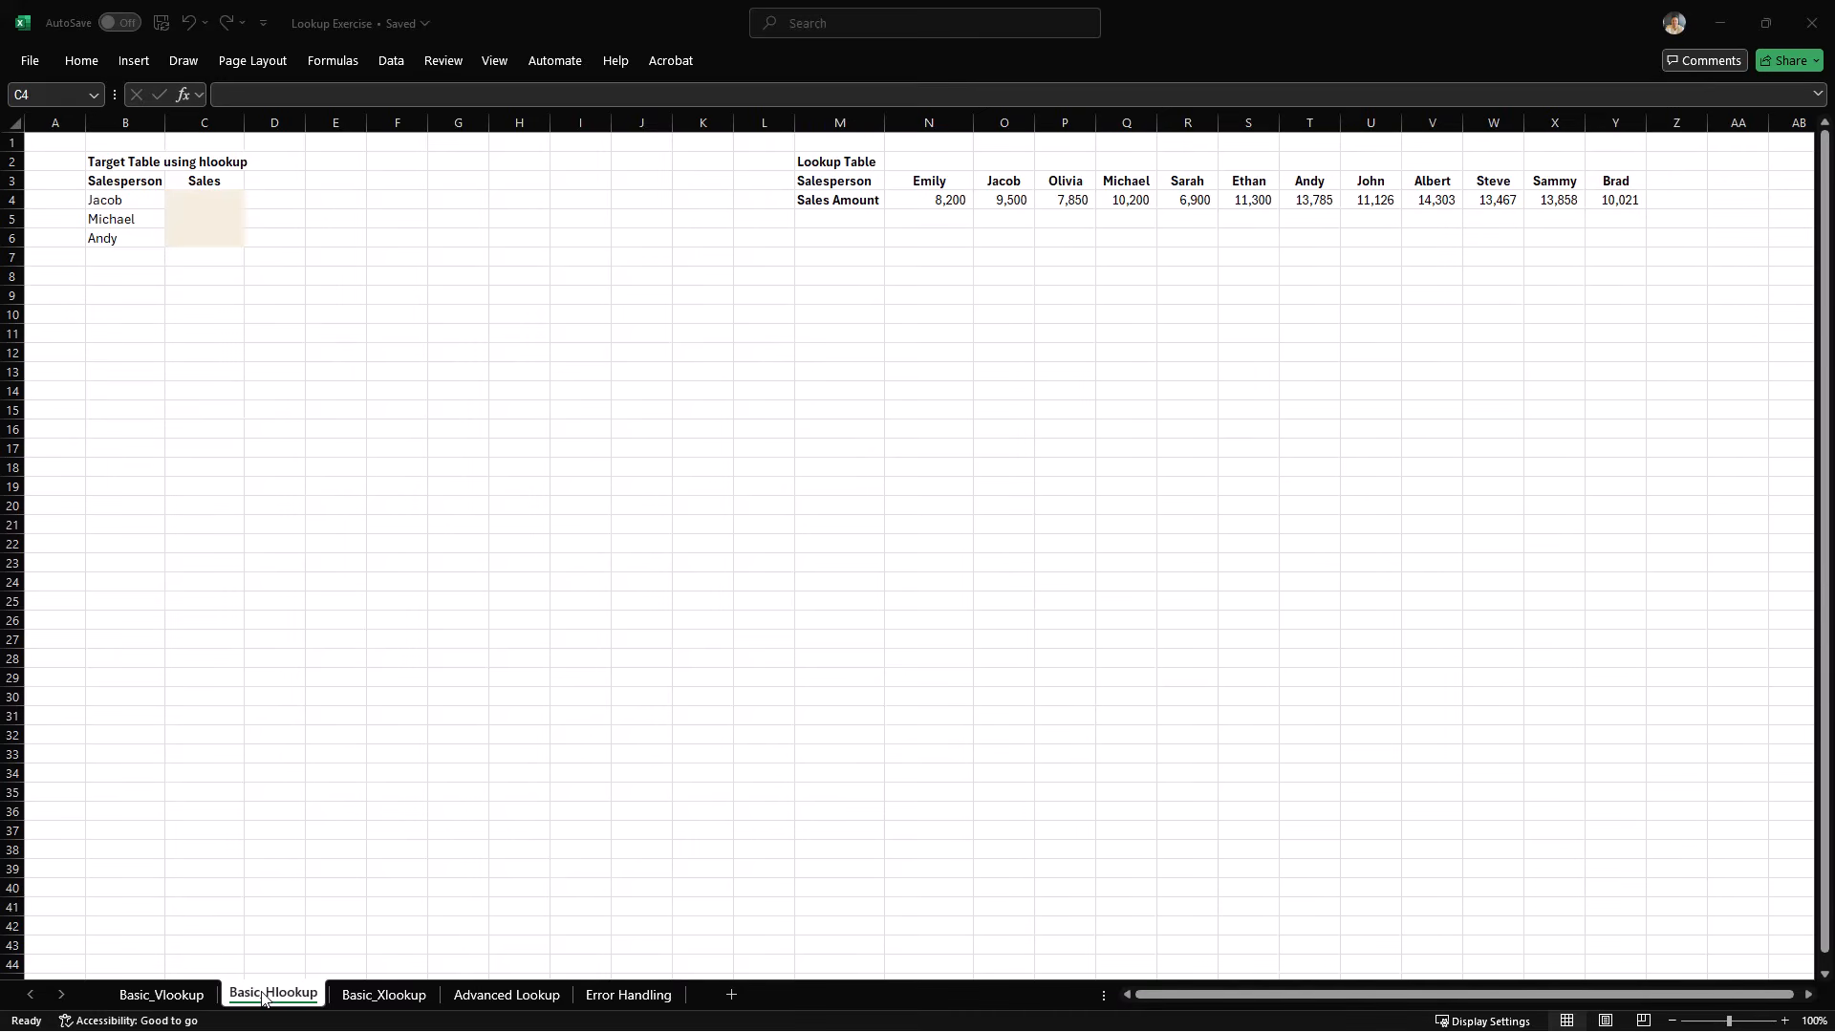
left_click(264, 998)
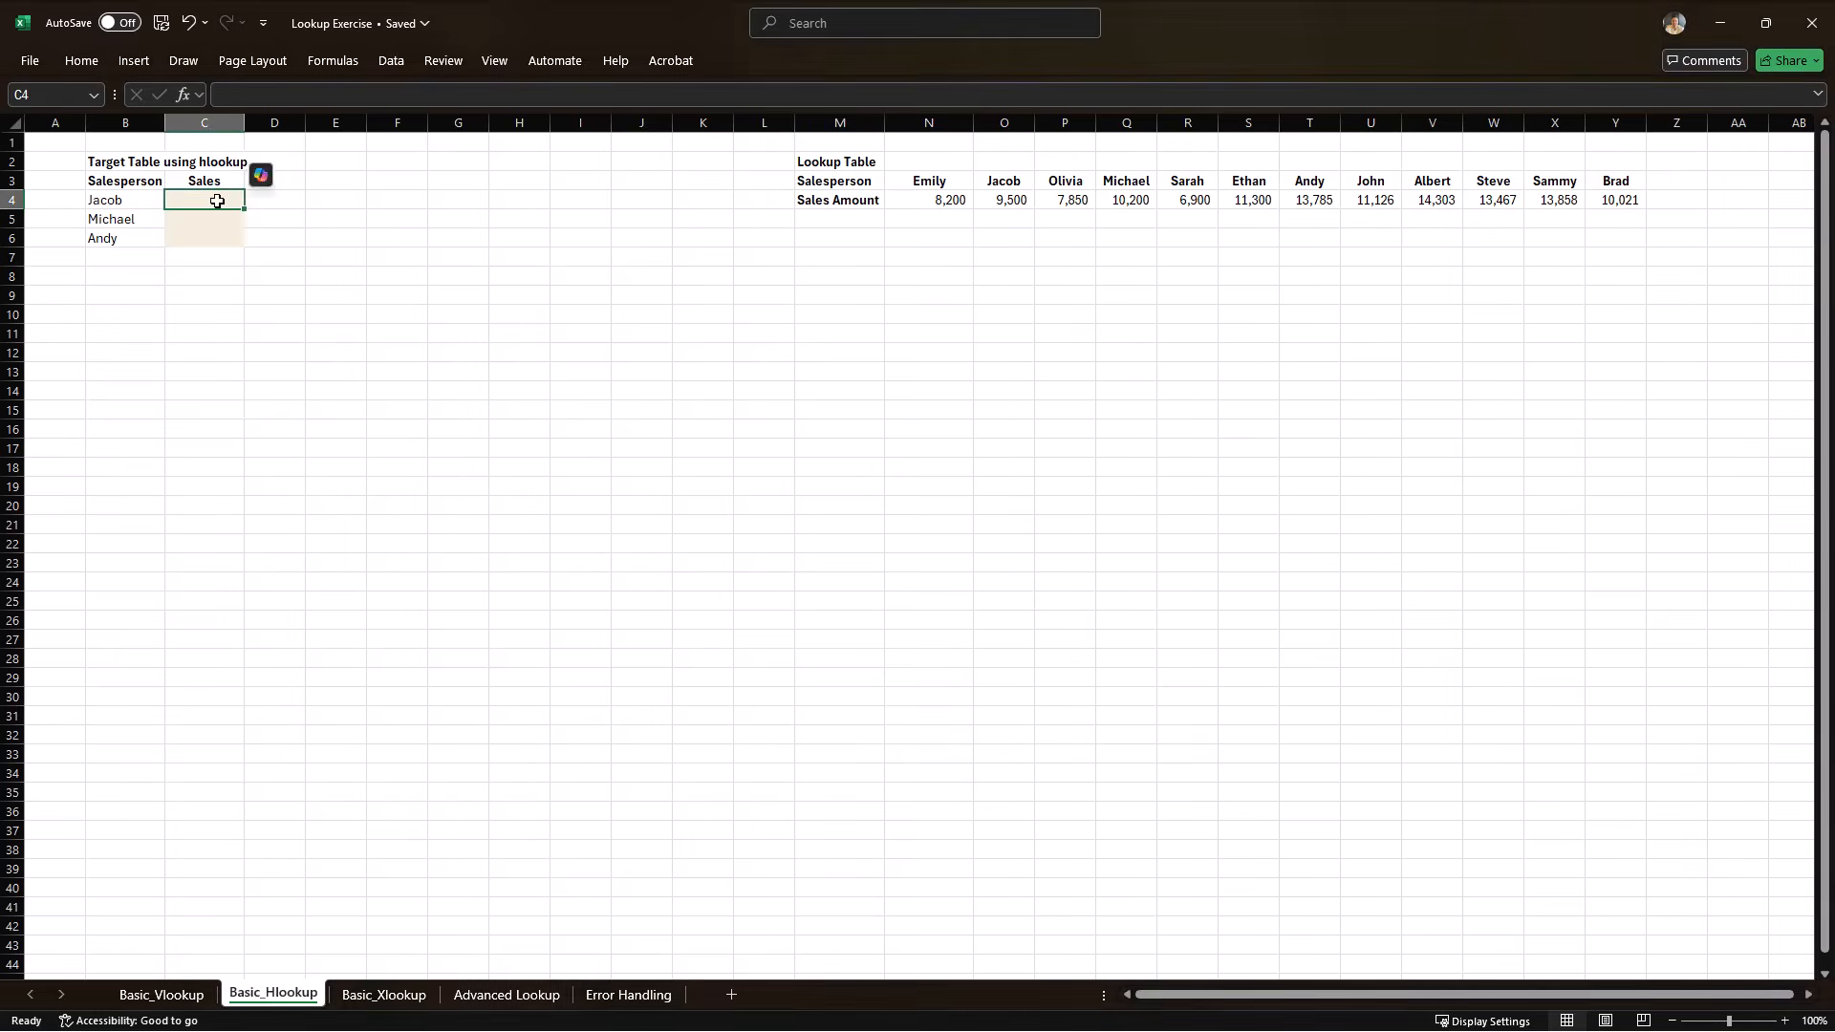
type("=HLOOKUP(")
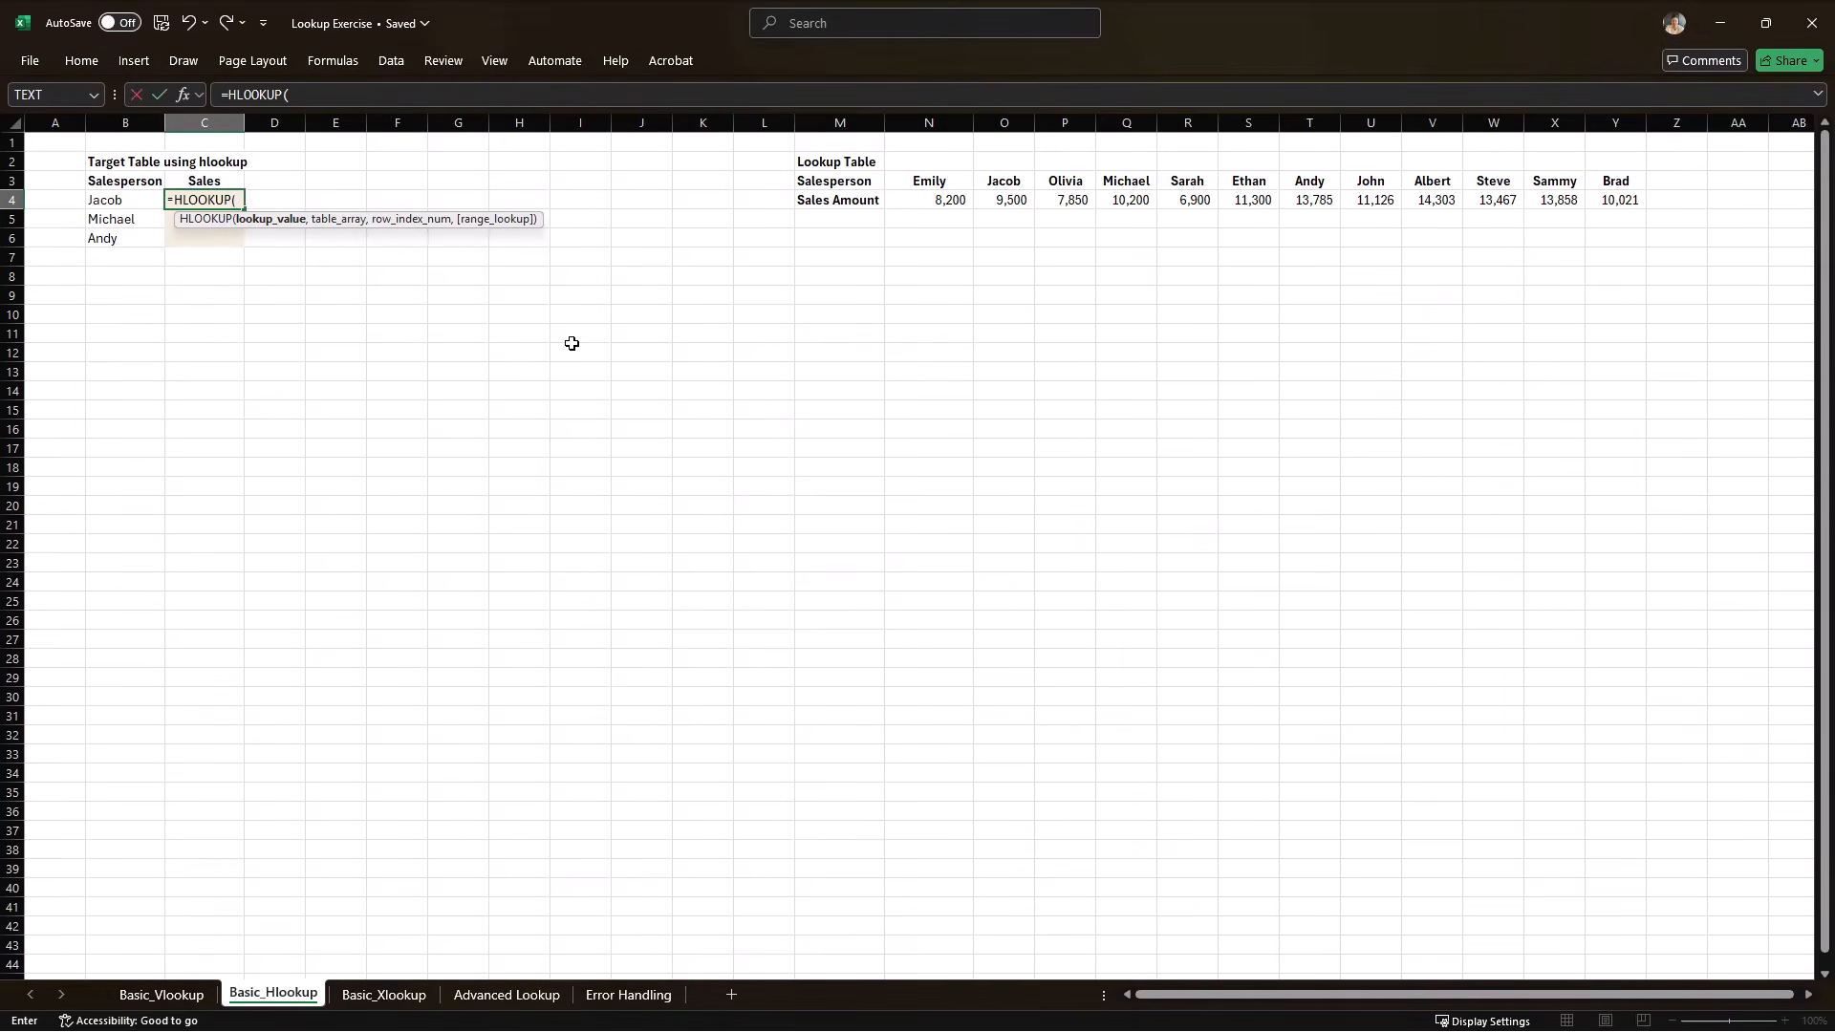
left_click(127, 205)
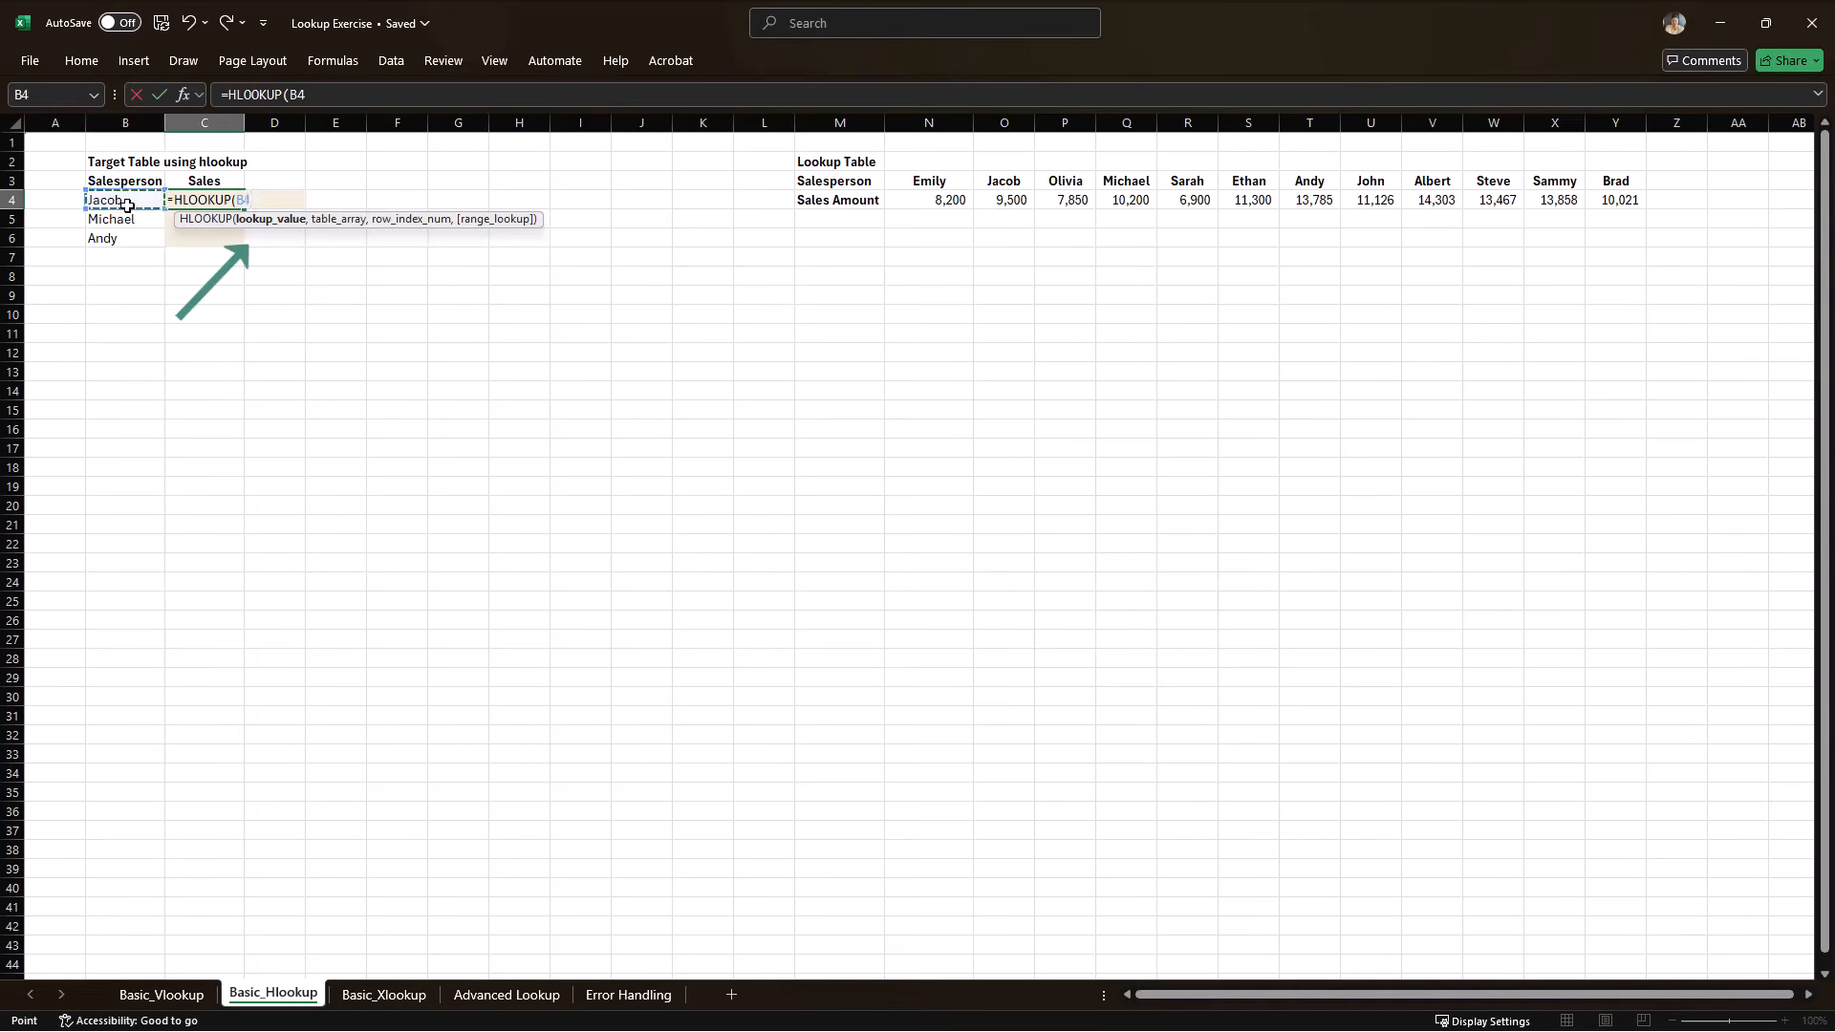
type(",")
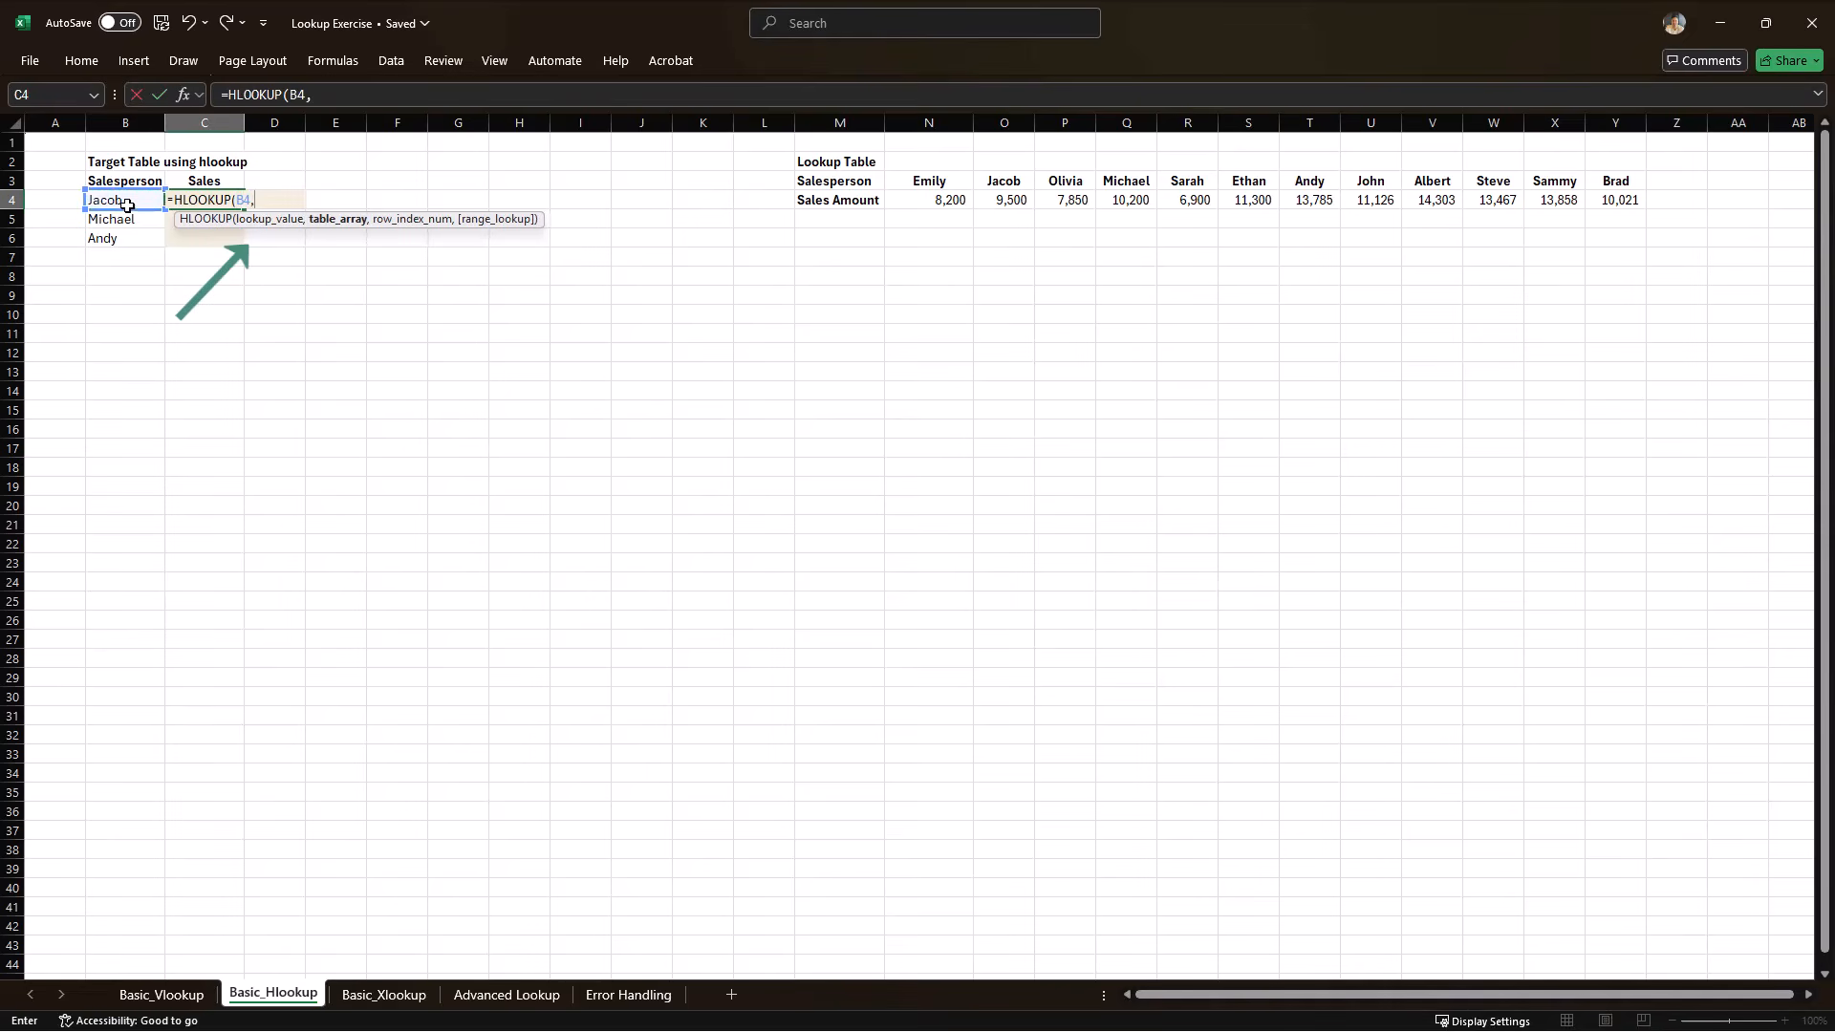
left_click_drag(941, 180, 1605, 199)
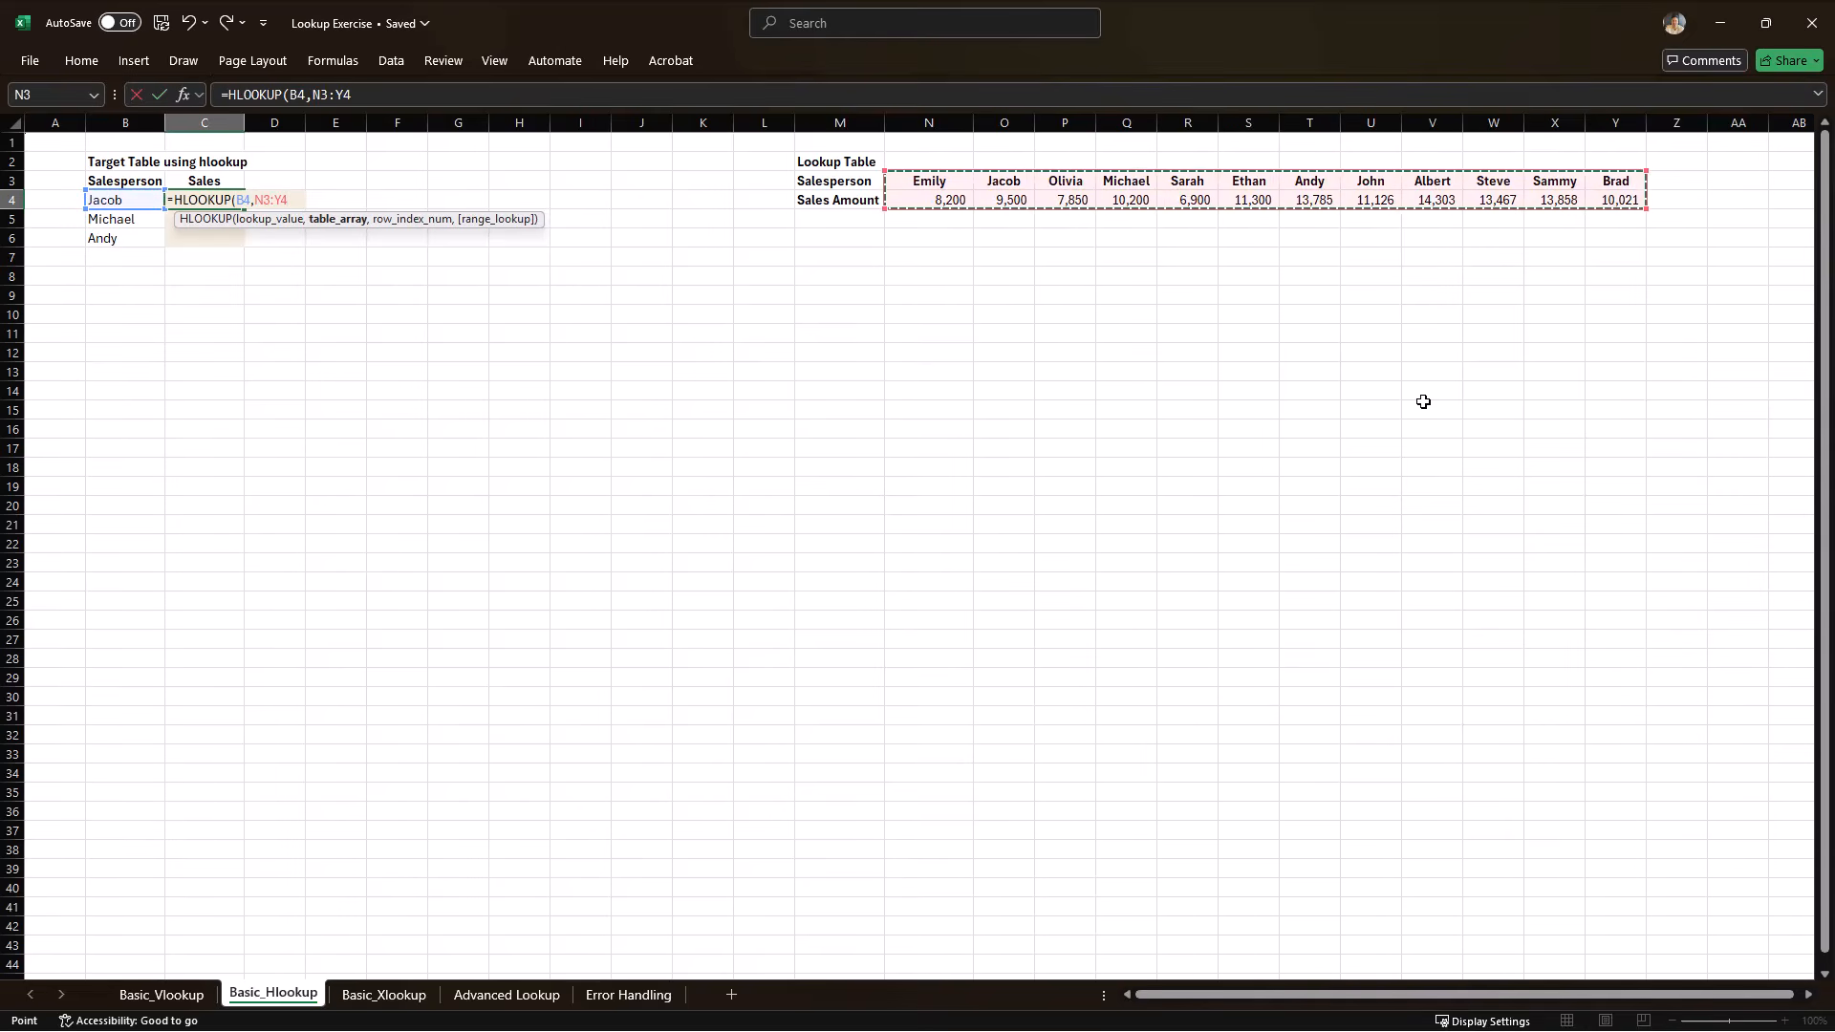
type(",")
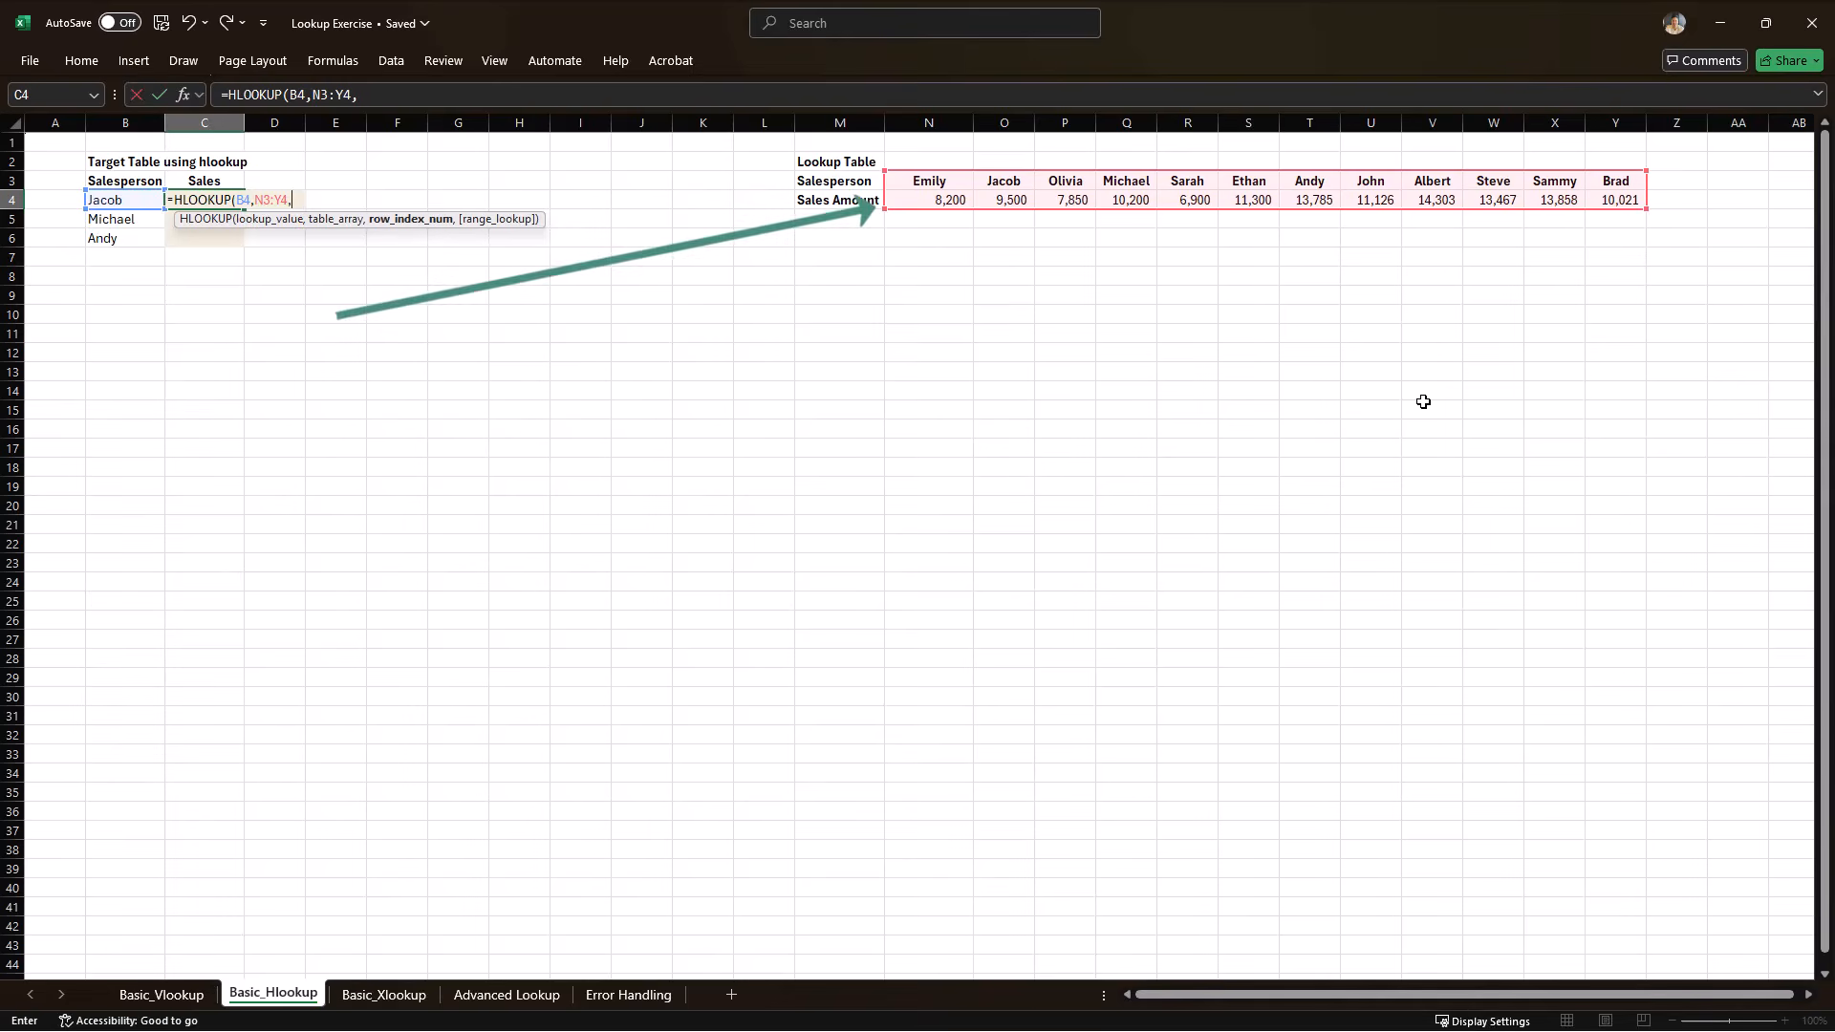
type("2,")
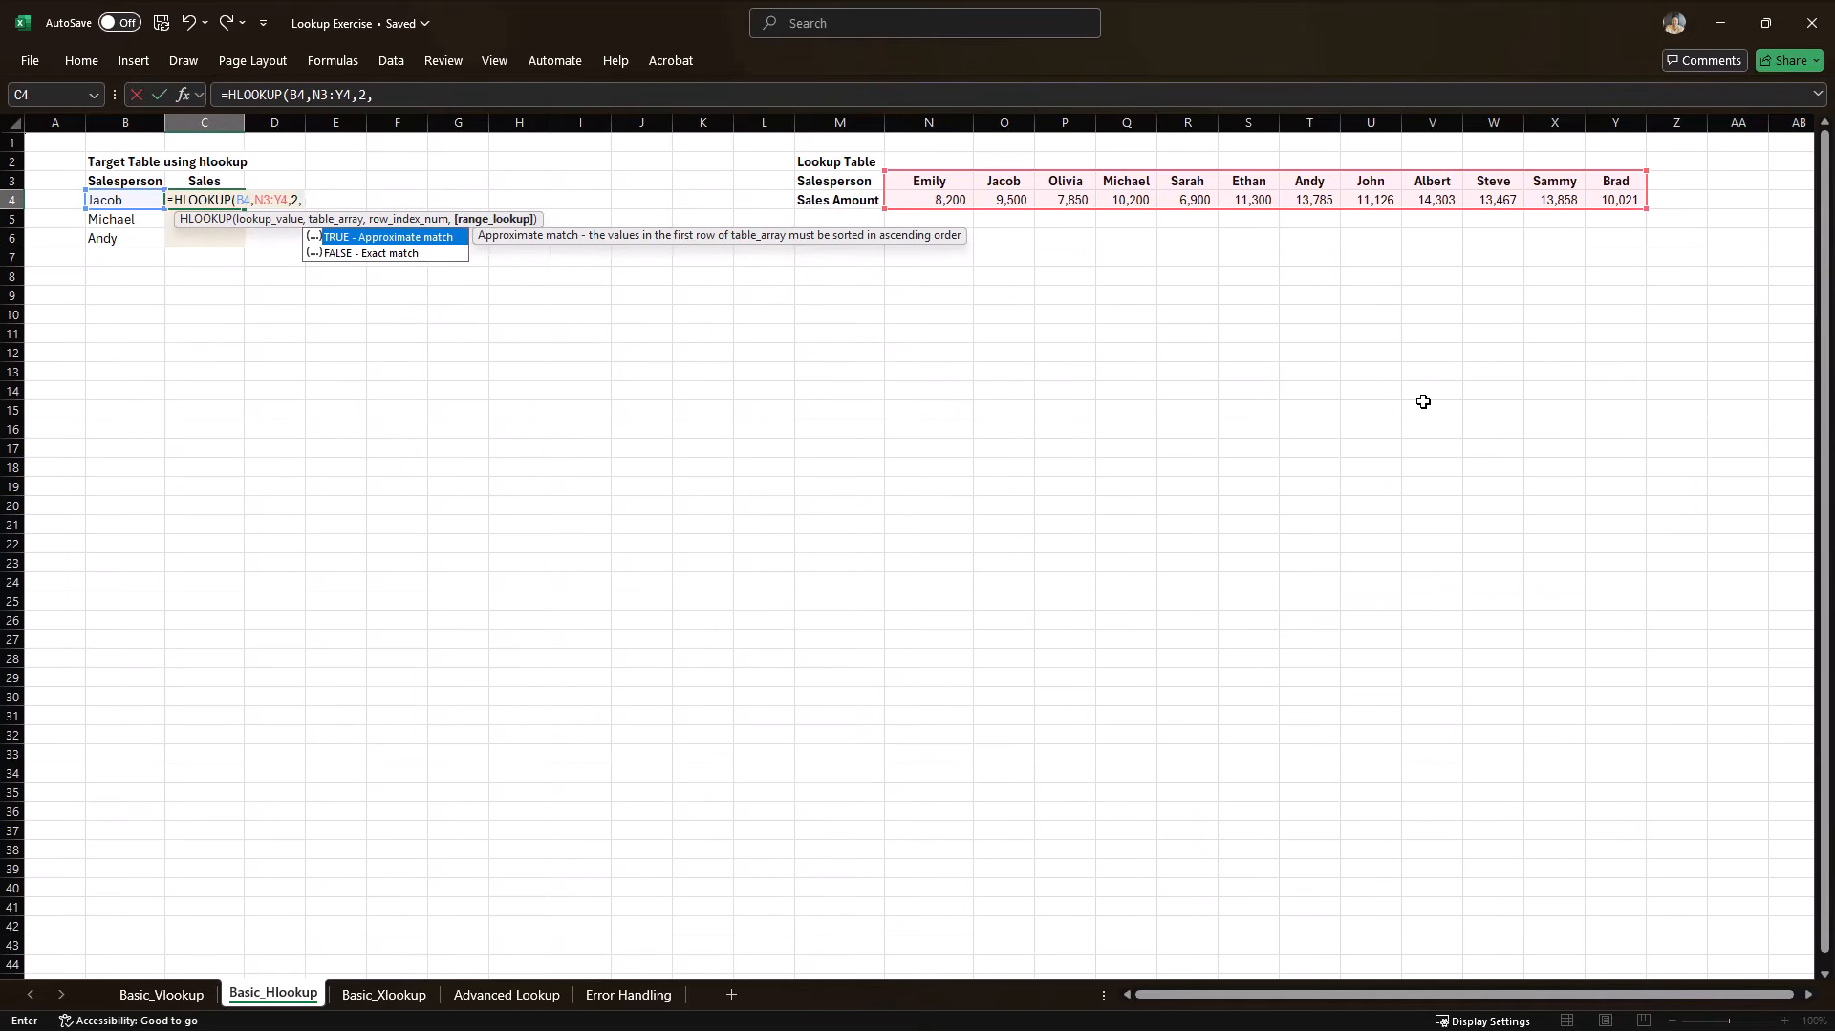
type("F")
key("Tab")
type(")")
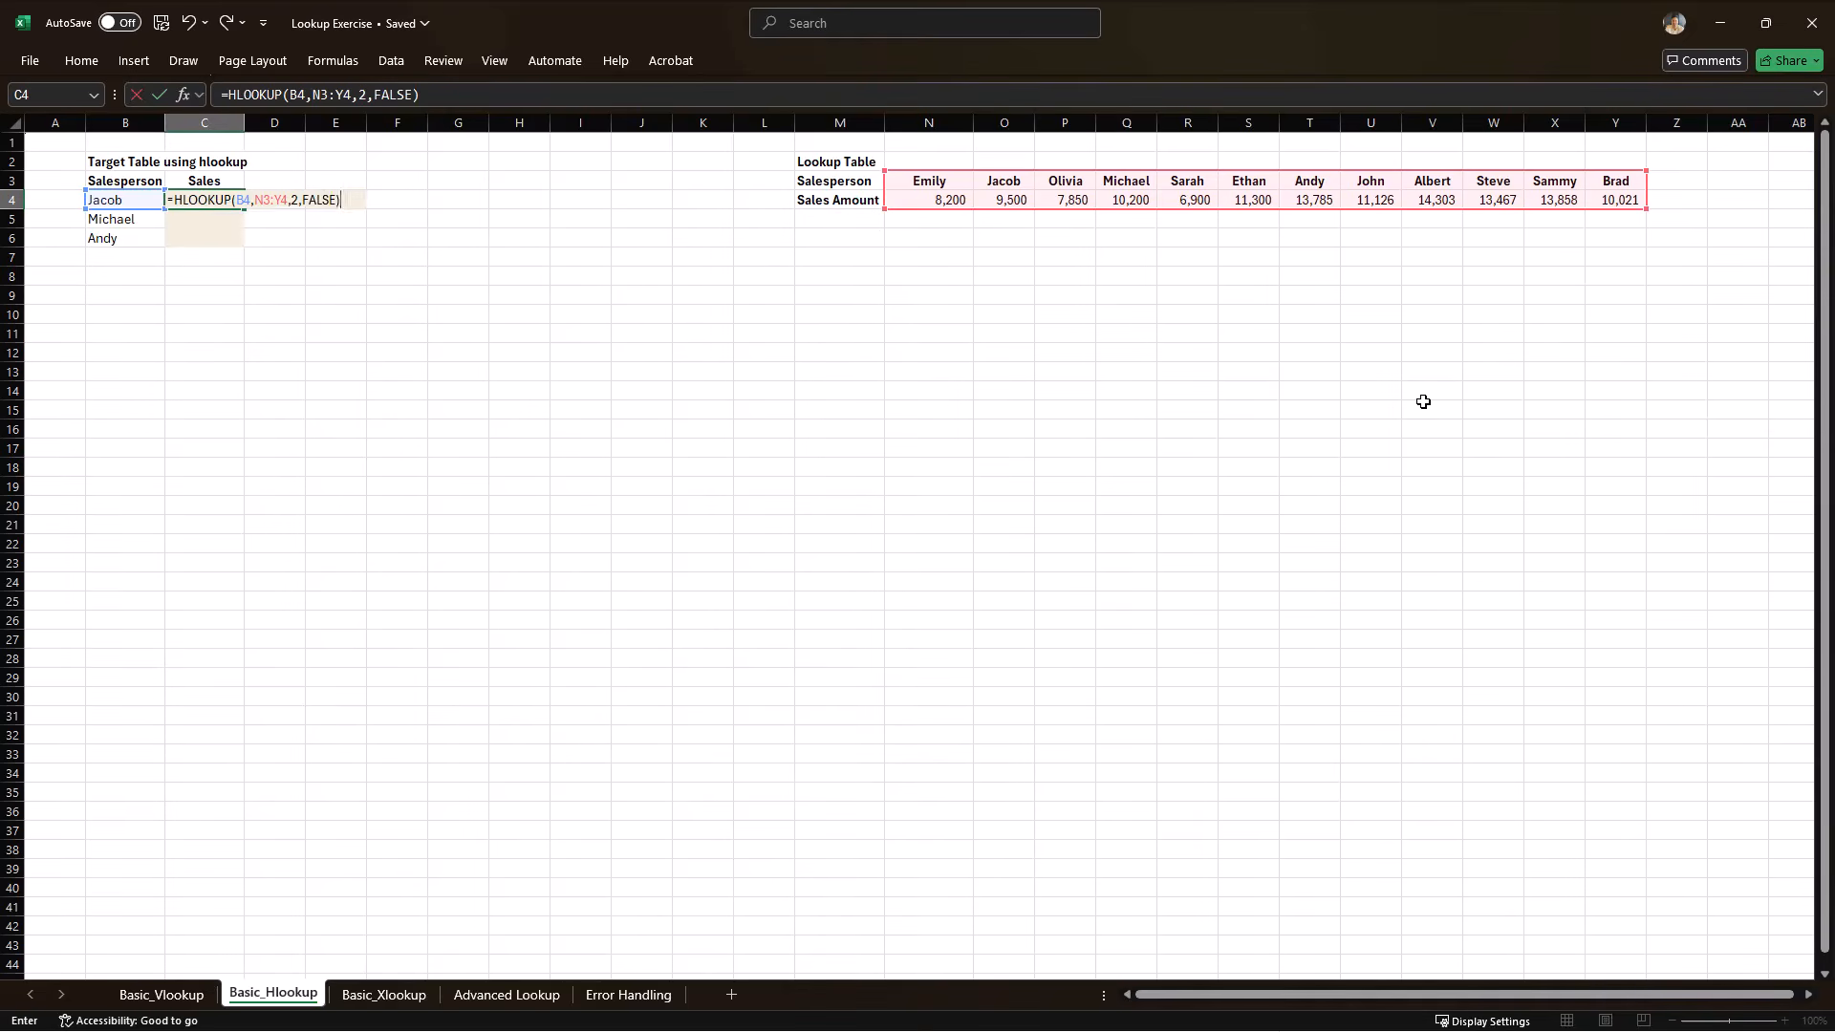
key("ctrl+Return")
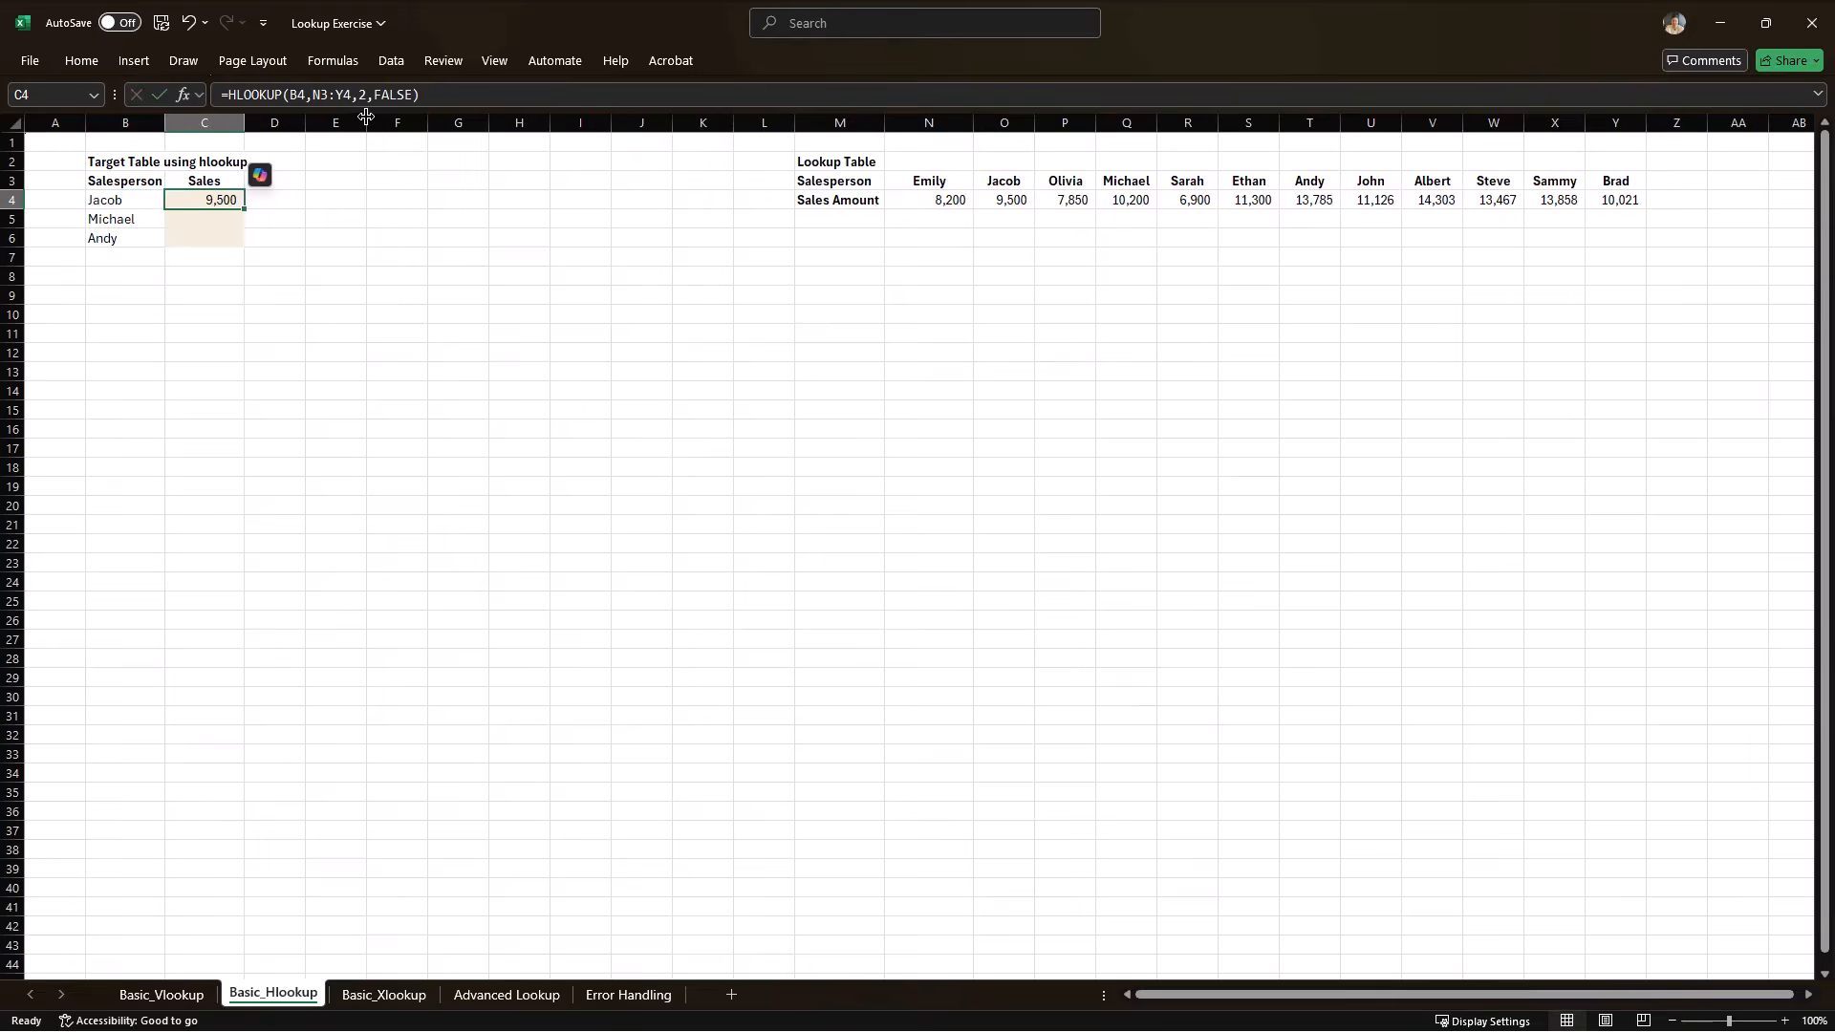
Make the C4 formula's table range absolute as $N$3:$Y$4, and fill the formula down to C6.
left_click(318, 95)
key("F4")
key("Right")
key("Right")
key("F4")
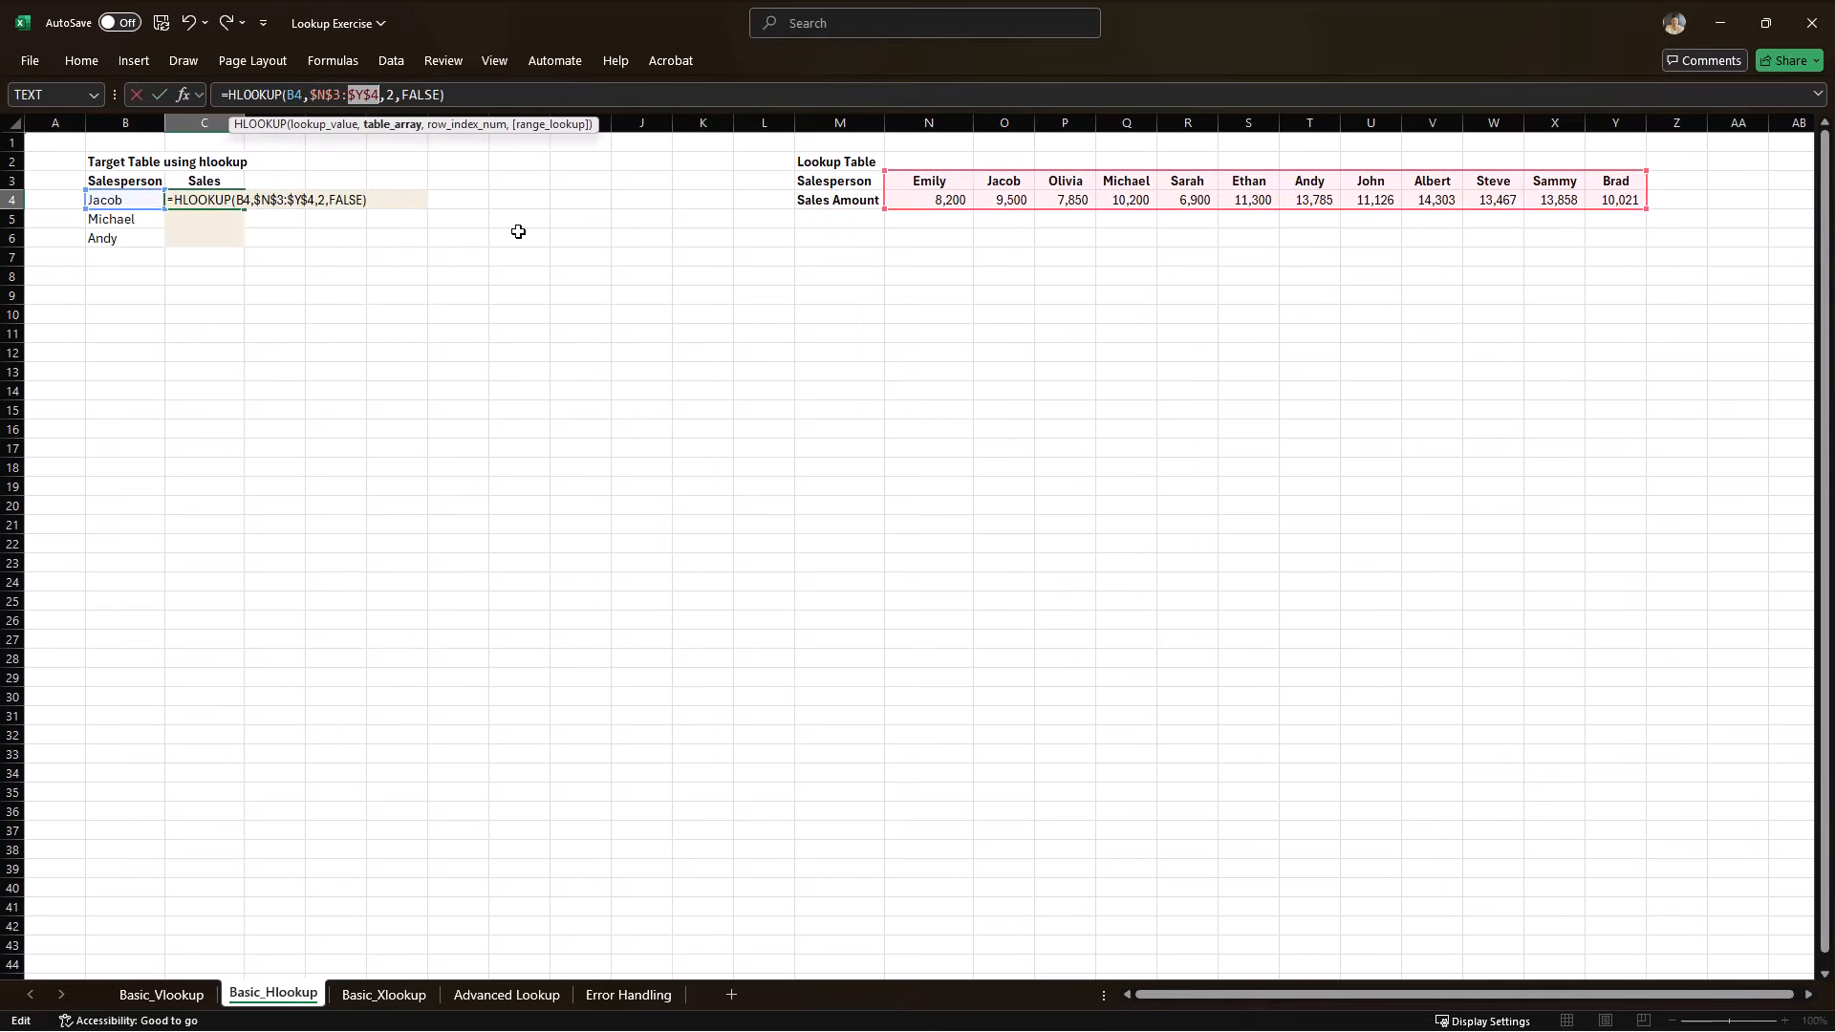
key("ctrl+Return")
key("shift+Down")
key("shift+Down")
key("ctrl+d")
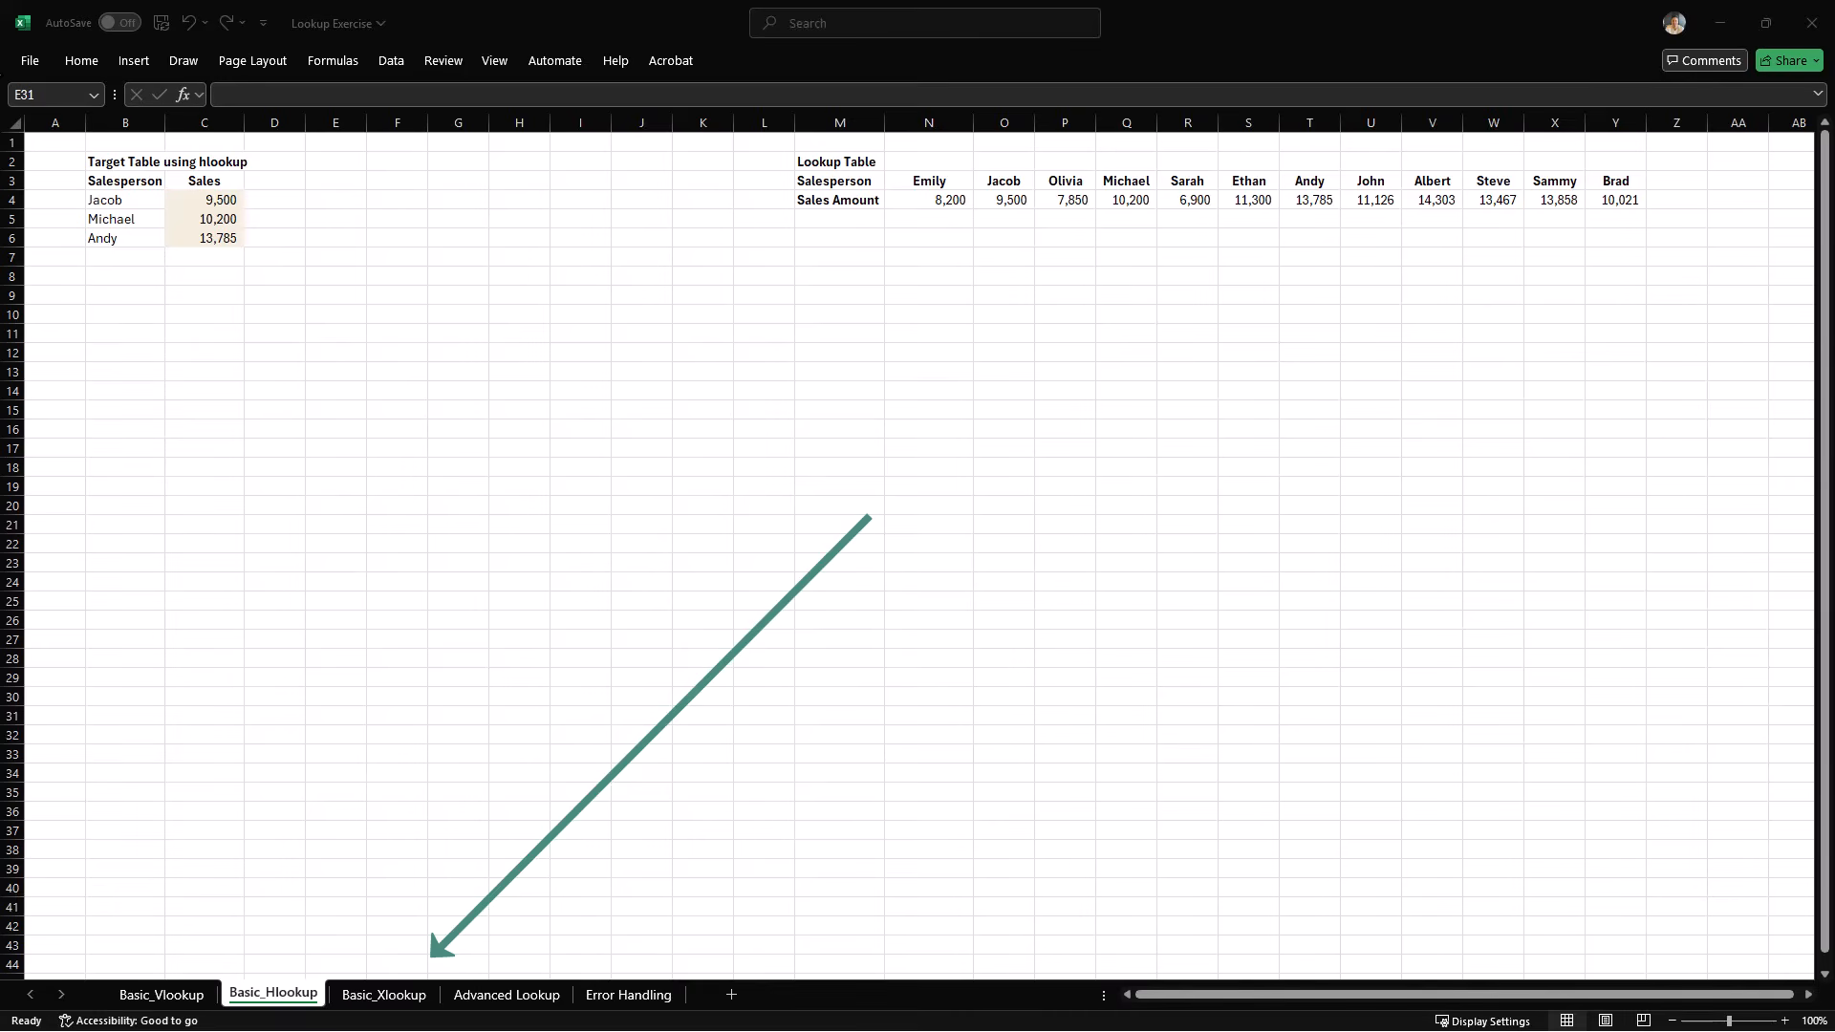
On the Basic_Xlookup sheet, enter an XLOOKUP formula in C4 that finds B4 in M4:M15 and returns the value from N4:N15.
key("ctrl+Page_Down")
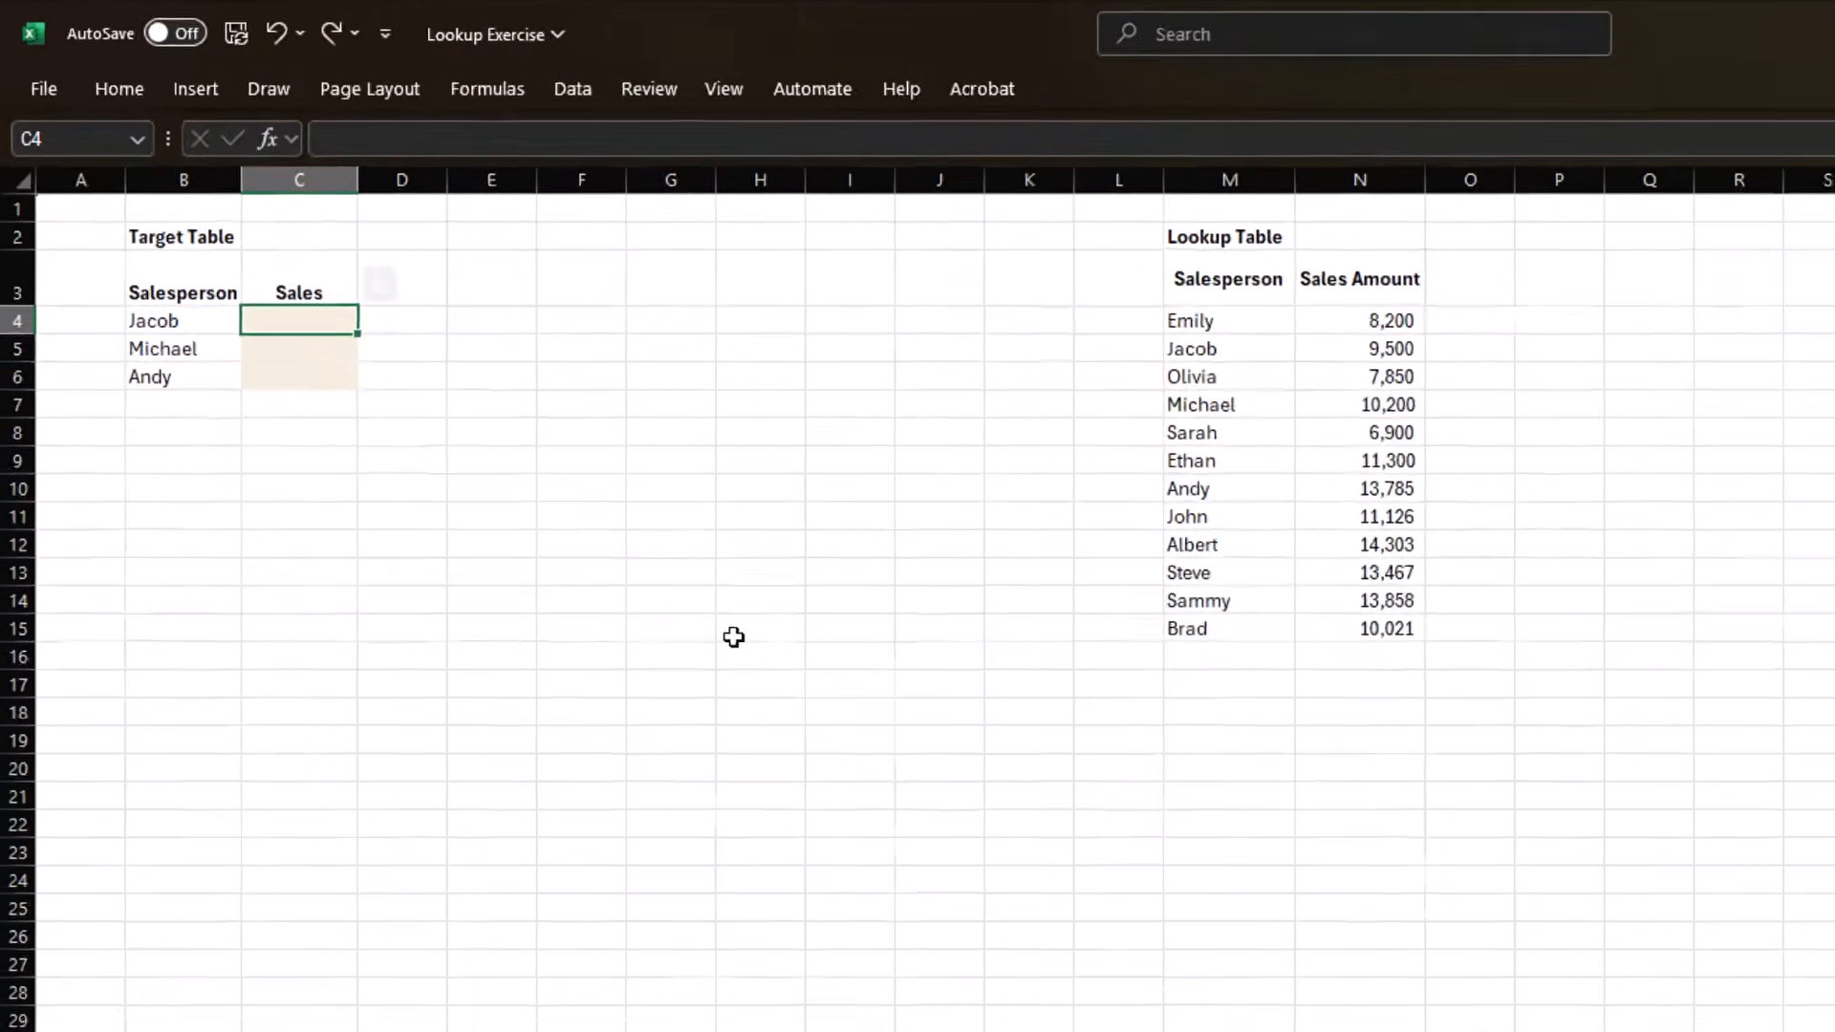
type("=xloo")
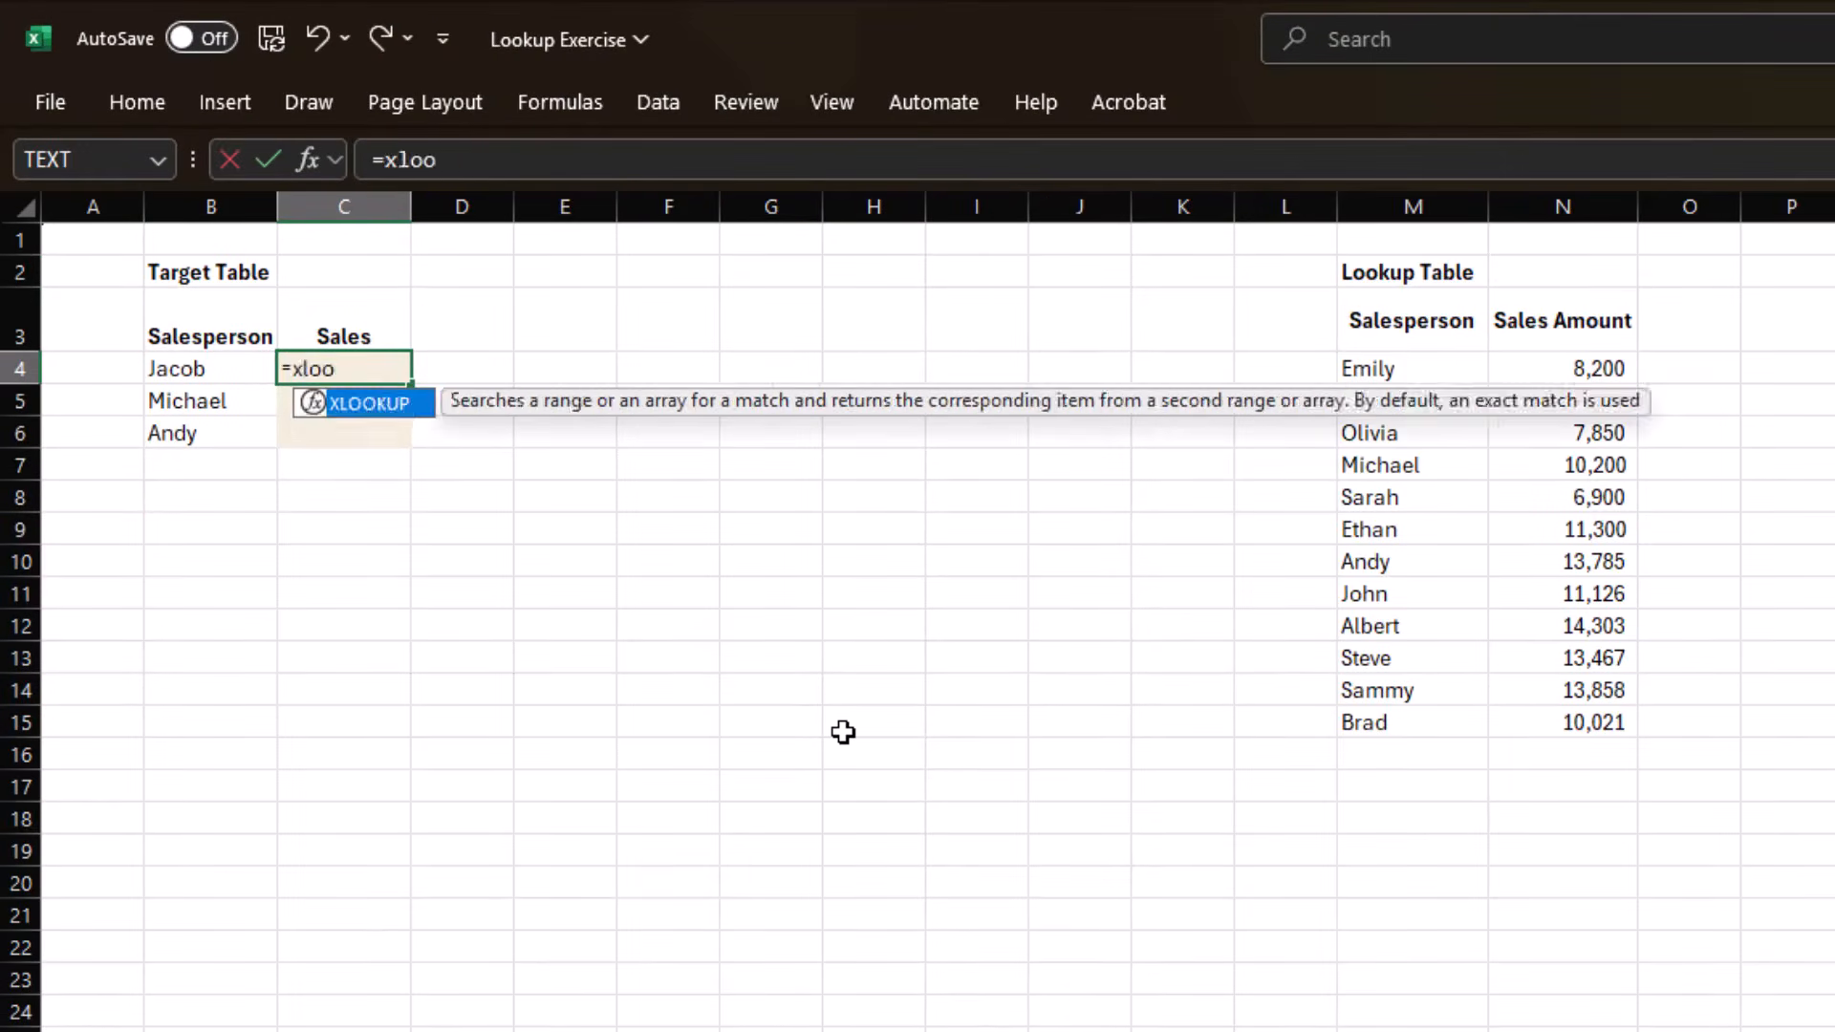
key("Tab")
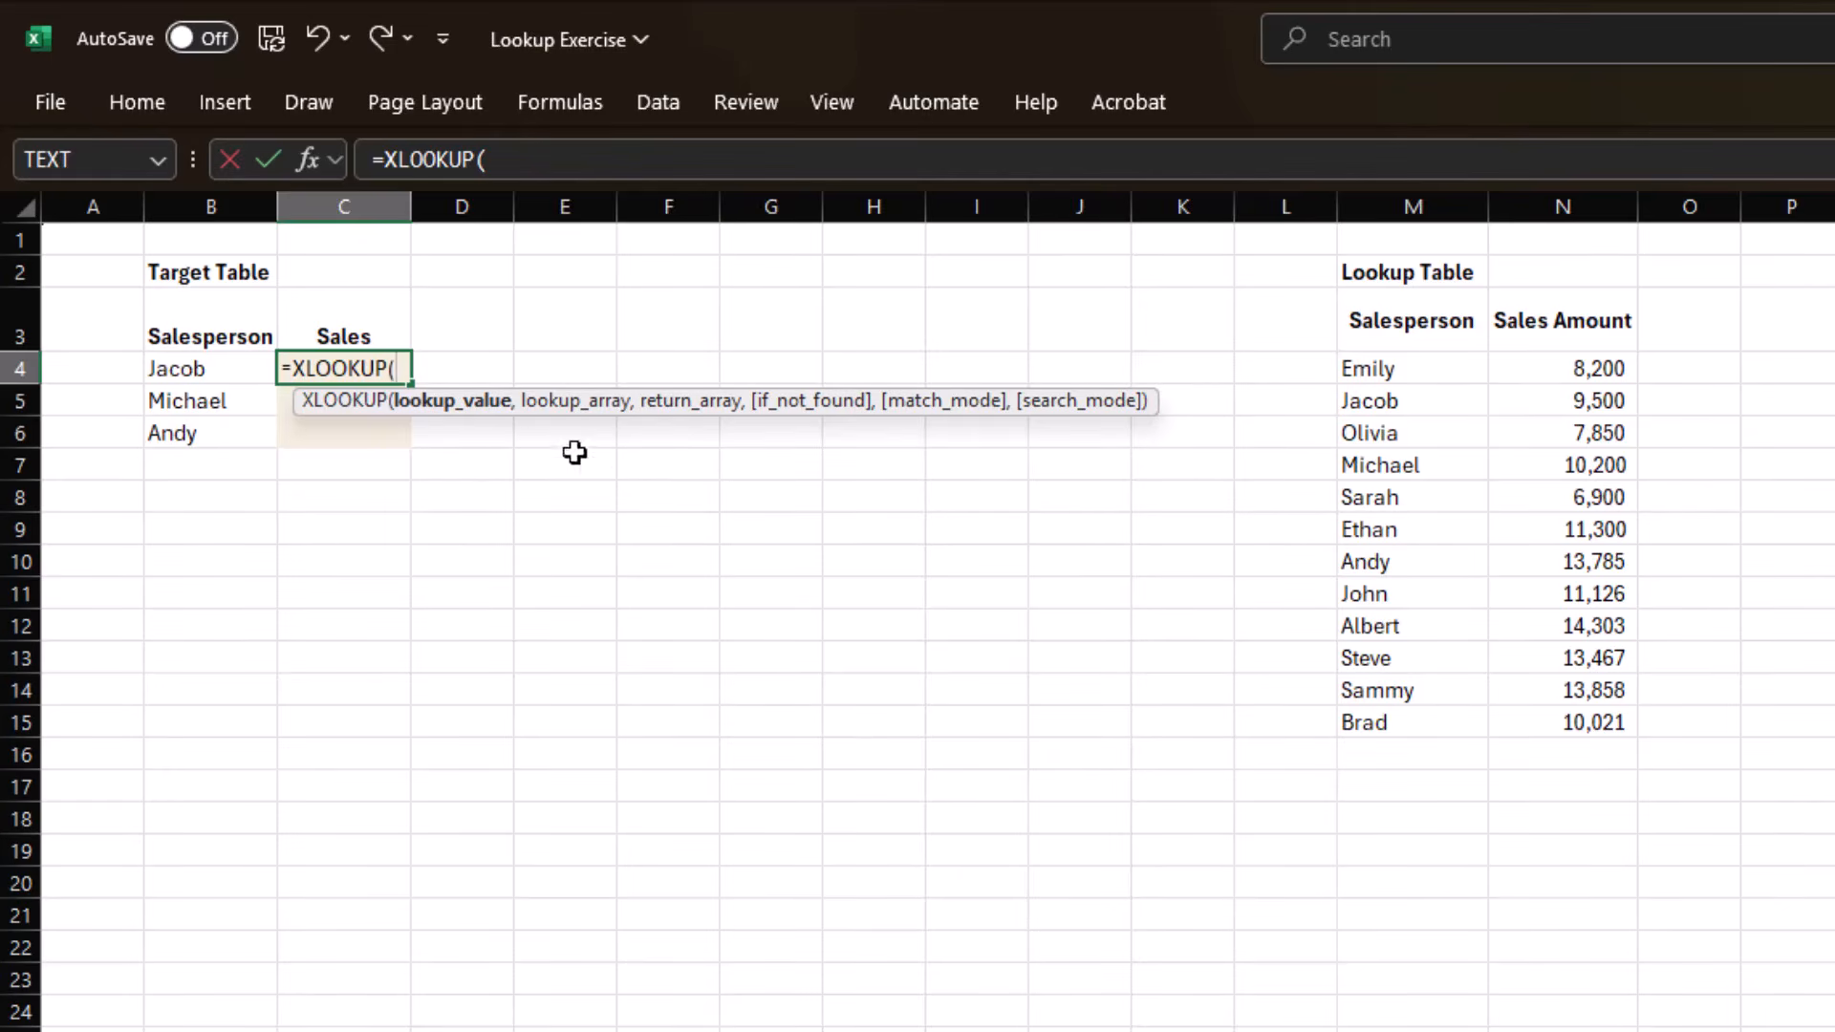
left_click(224, 366)
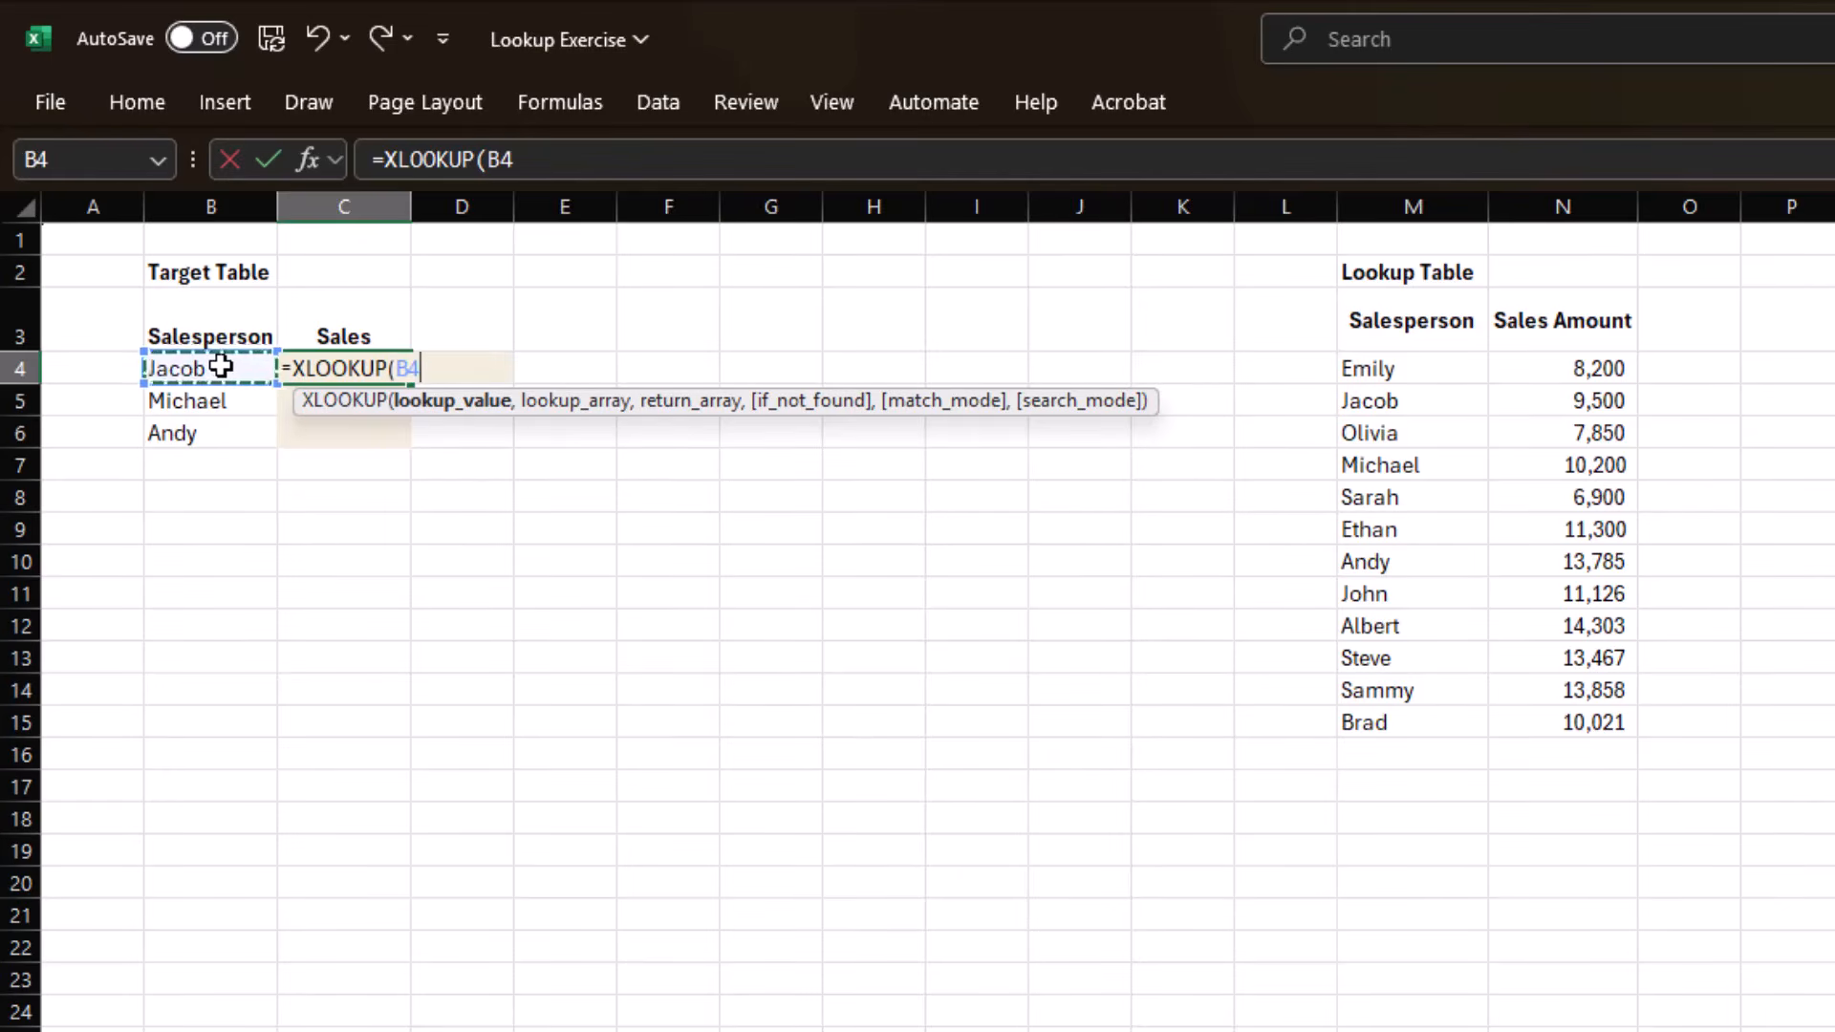
type(",")
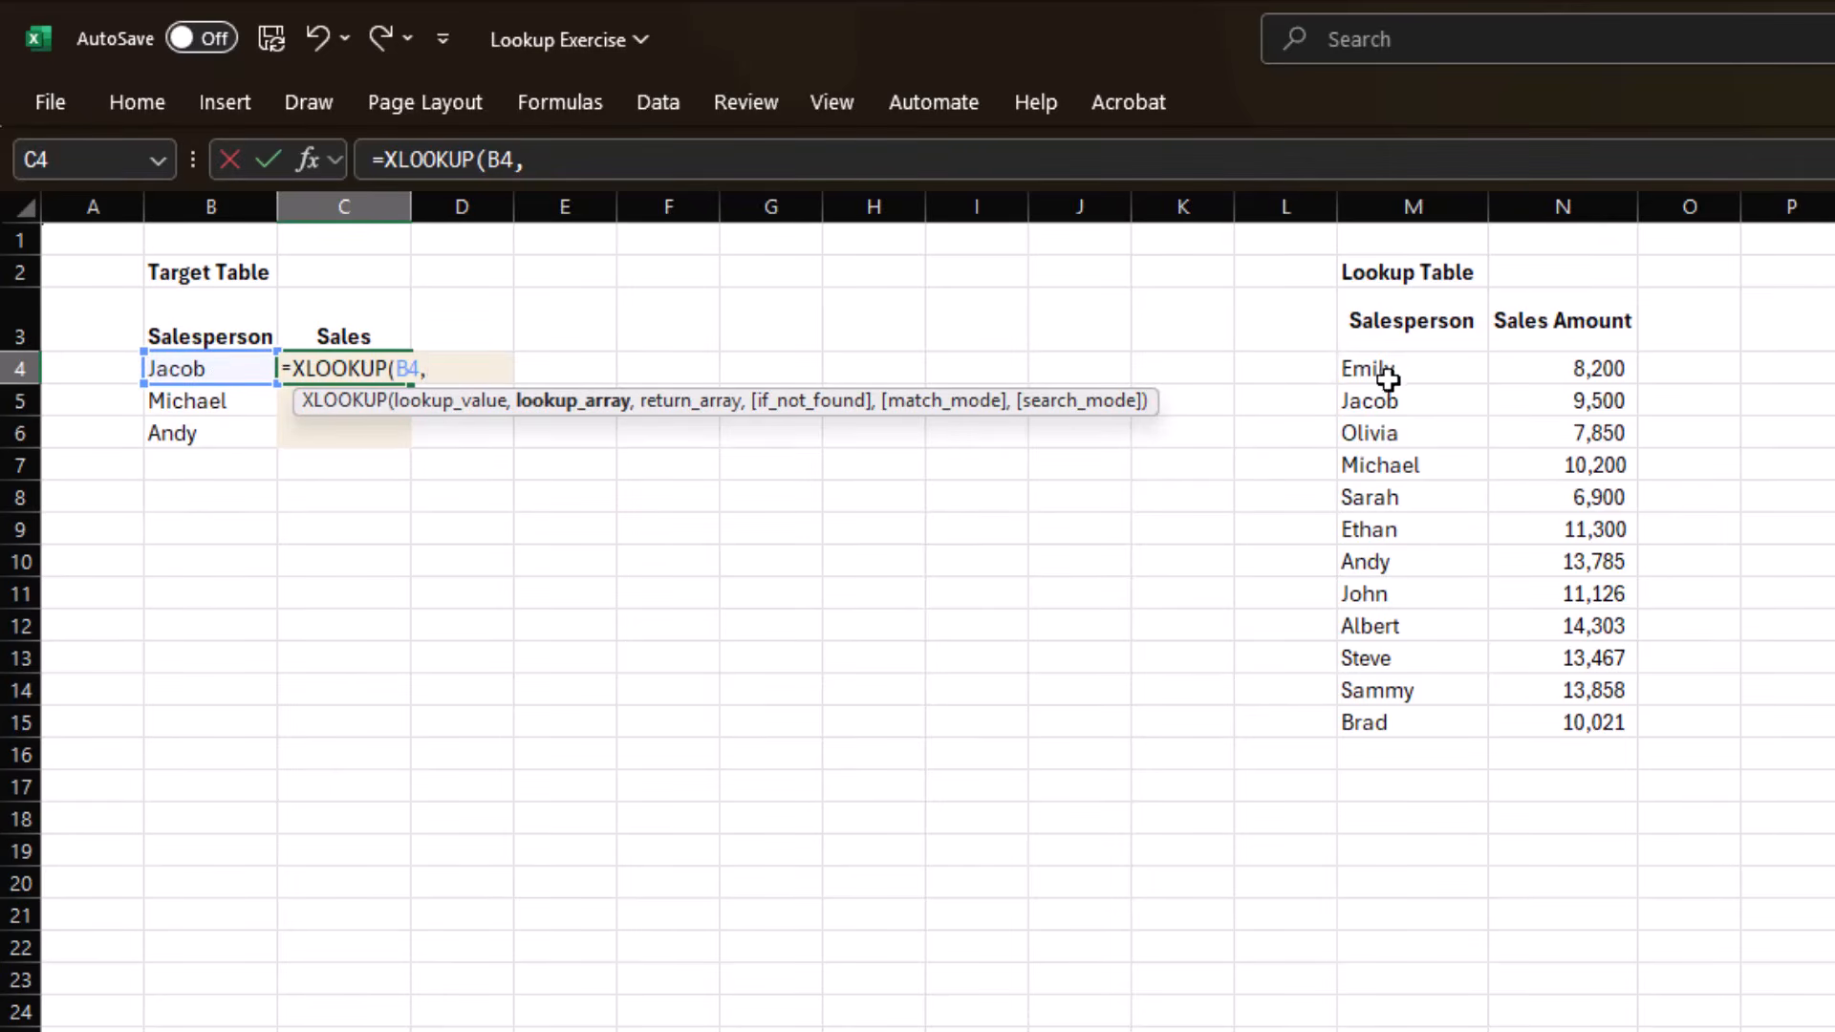
left_click_drag(1389, 372, 1427, 721)
type(",")
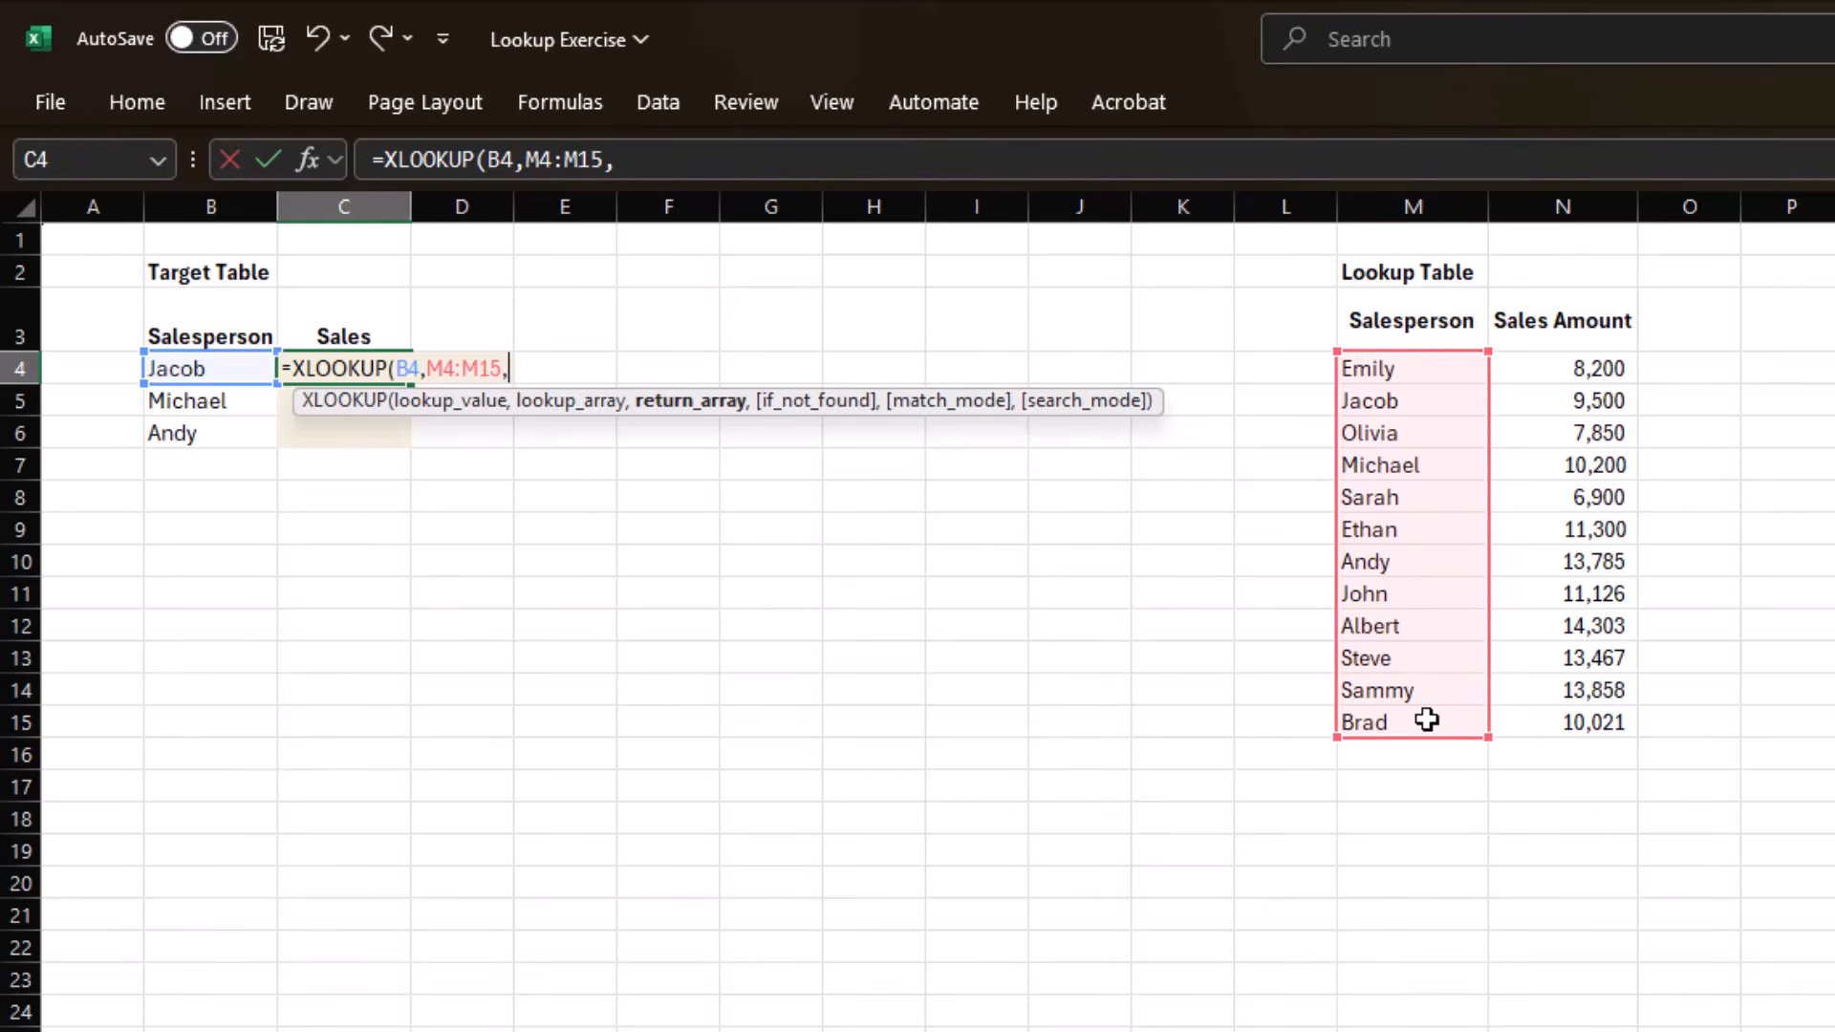
left_click_drag(1573, 373, 1601, 726)
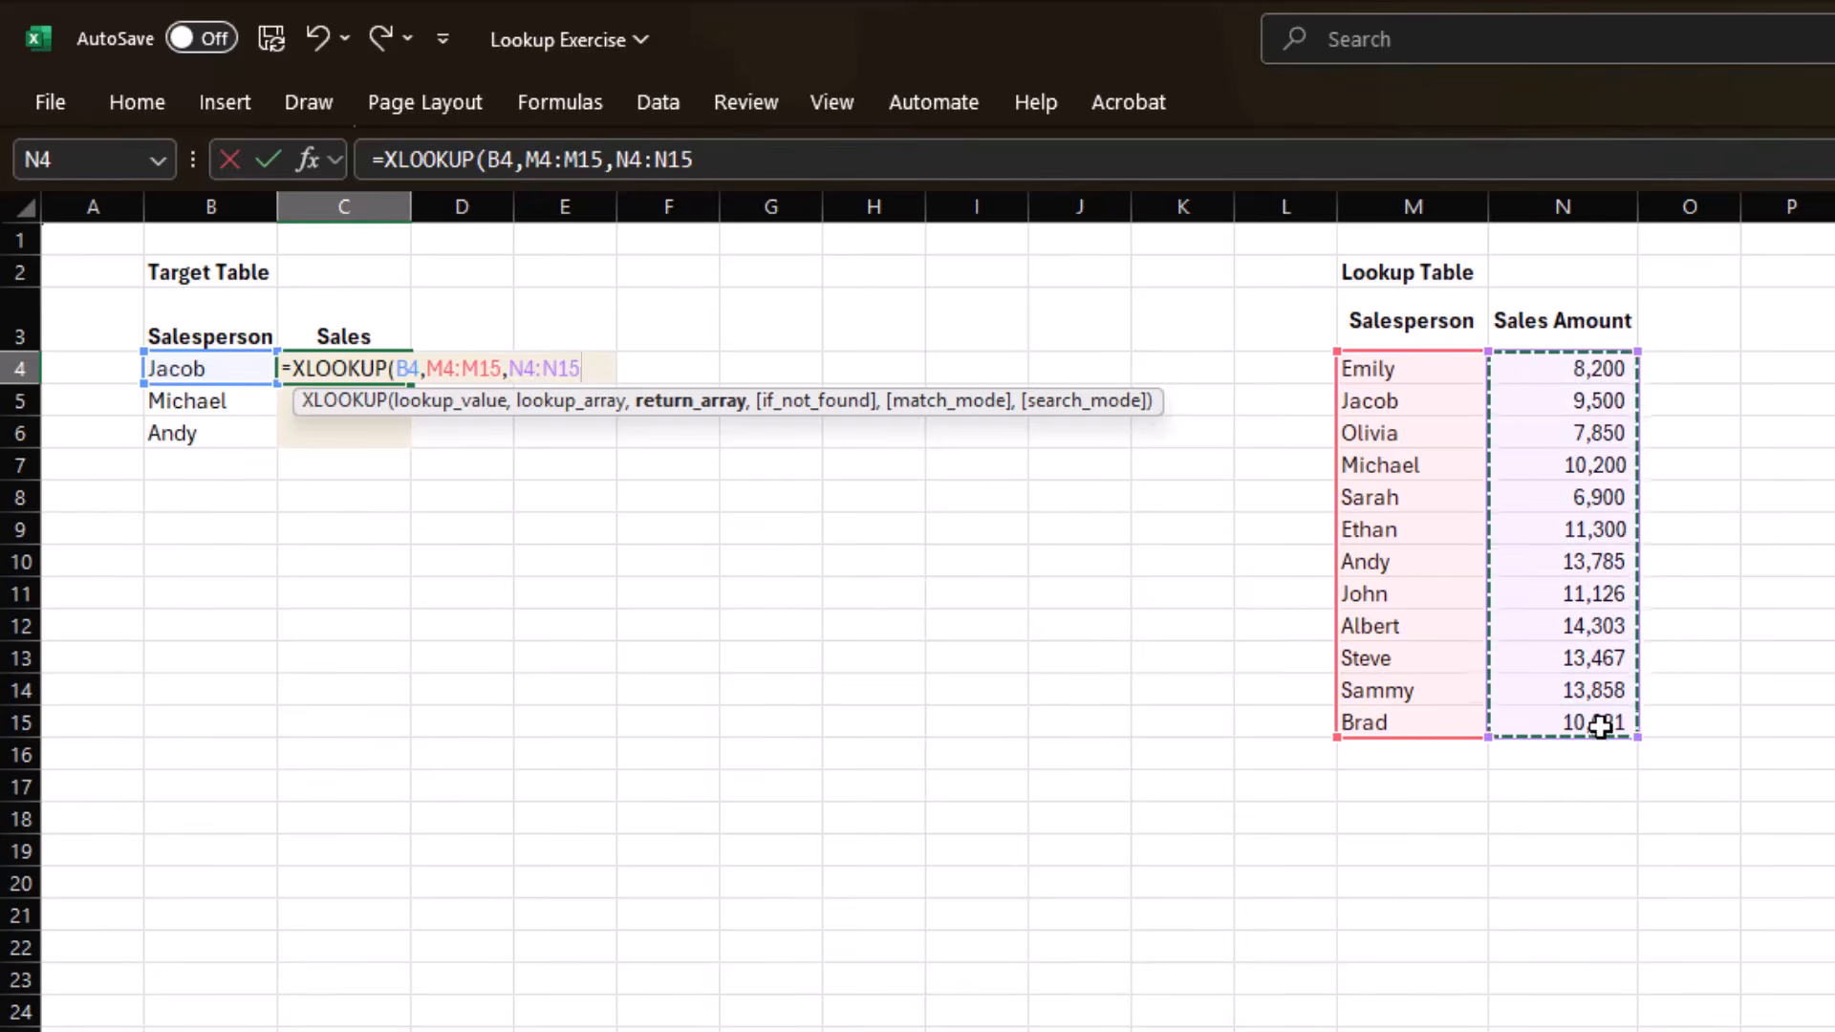
type(")")
key("Return")
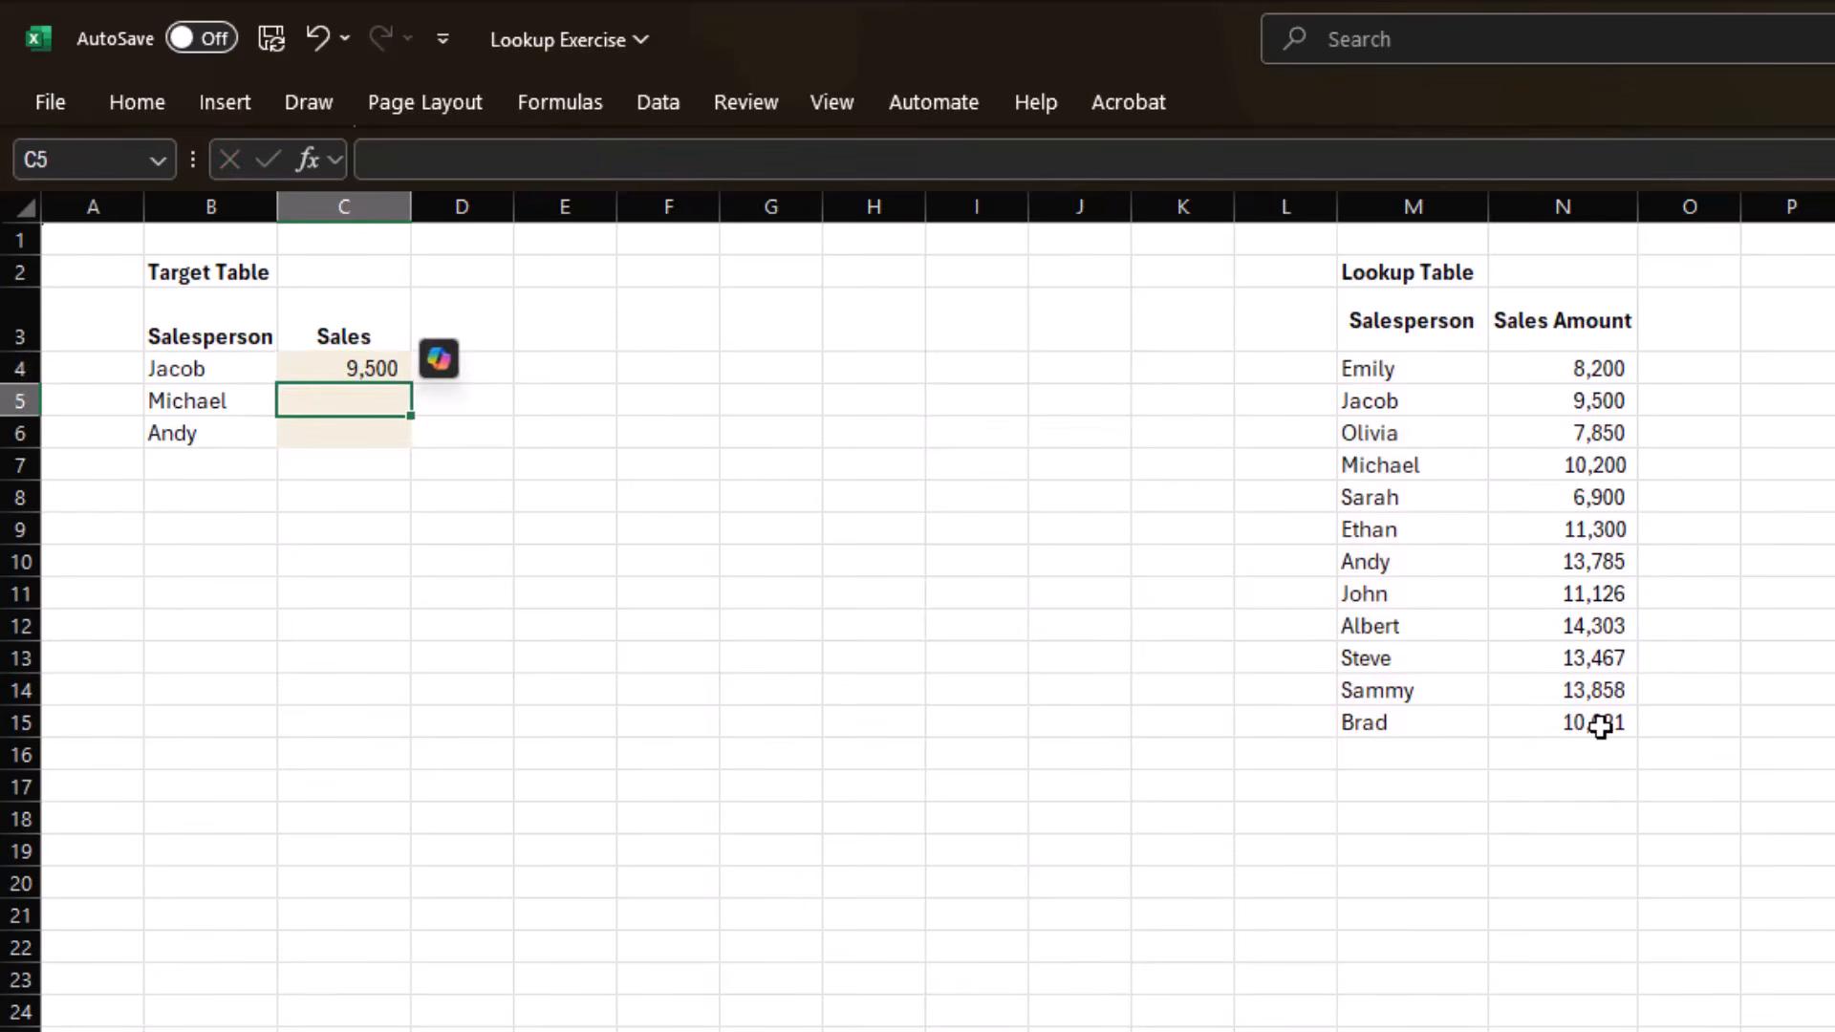
Try shortening the lookup array in the C4 XLOOKUP formula to M4:M11, keeping N4:N15 as the return array.
key("Up")
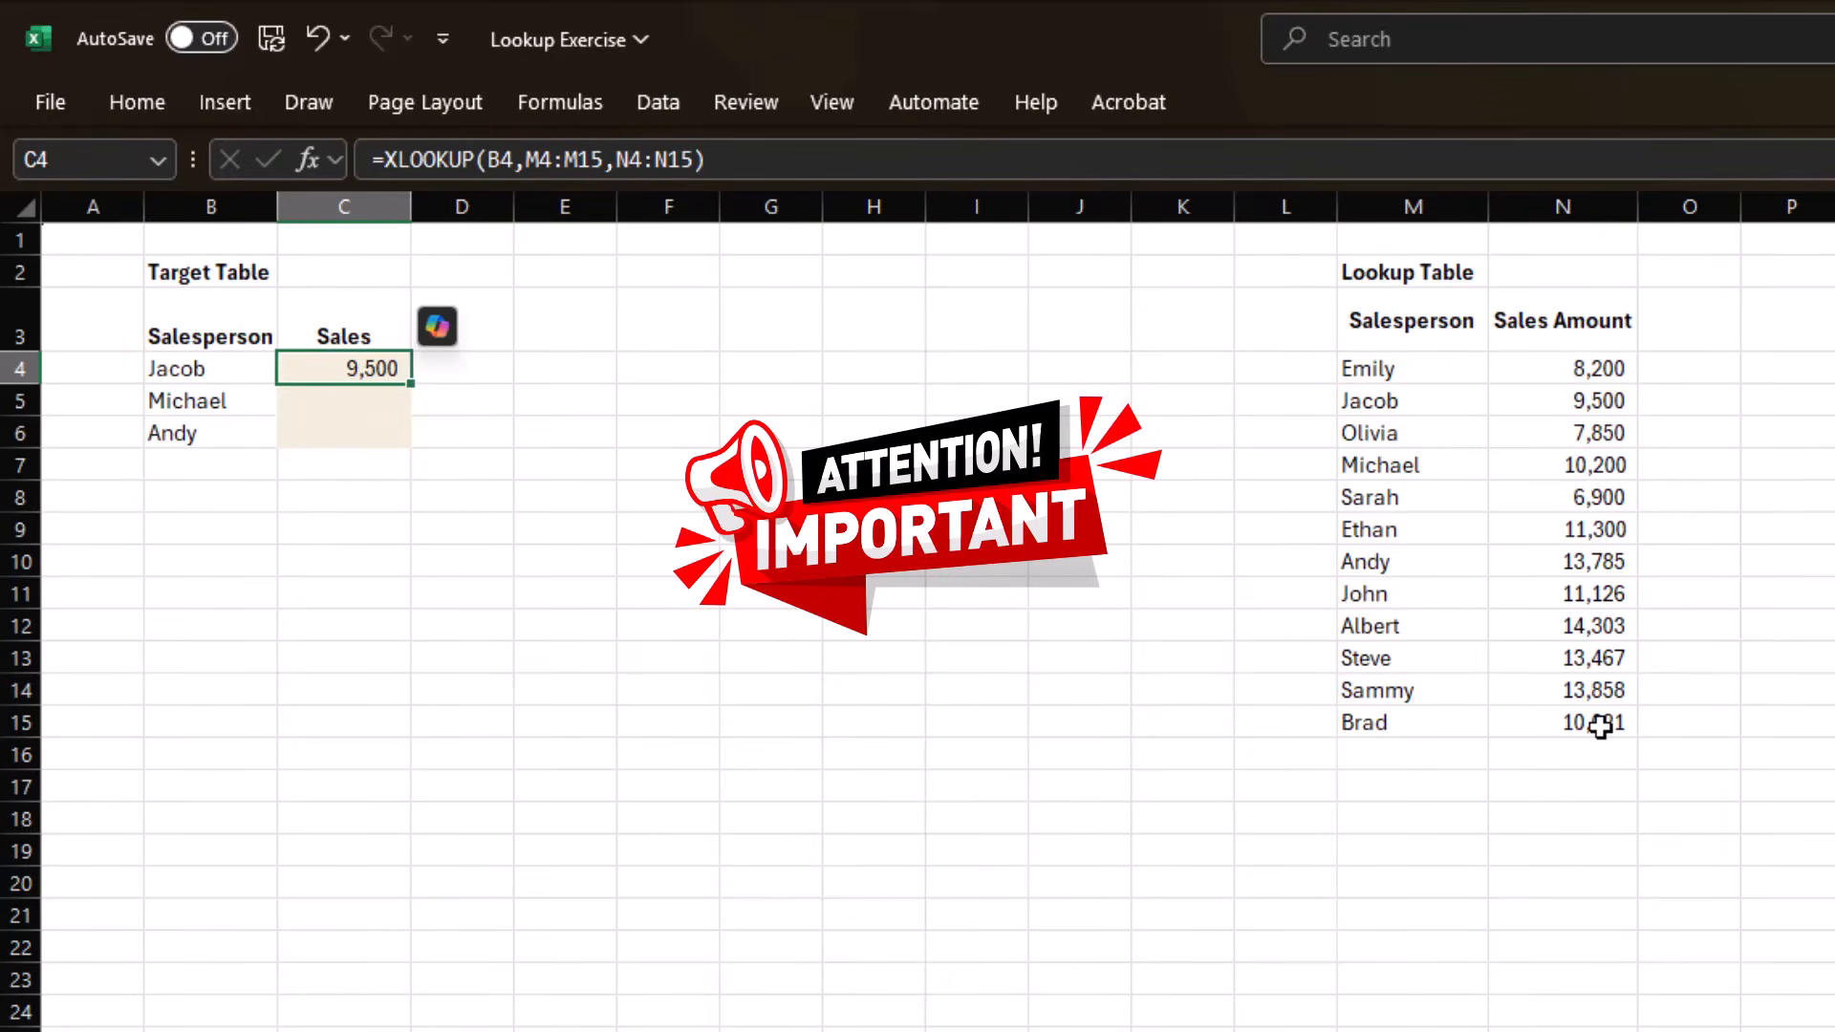
key("F2")
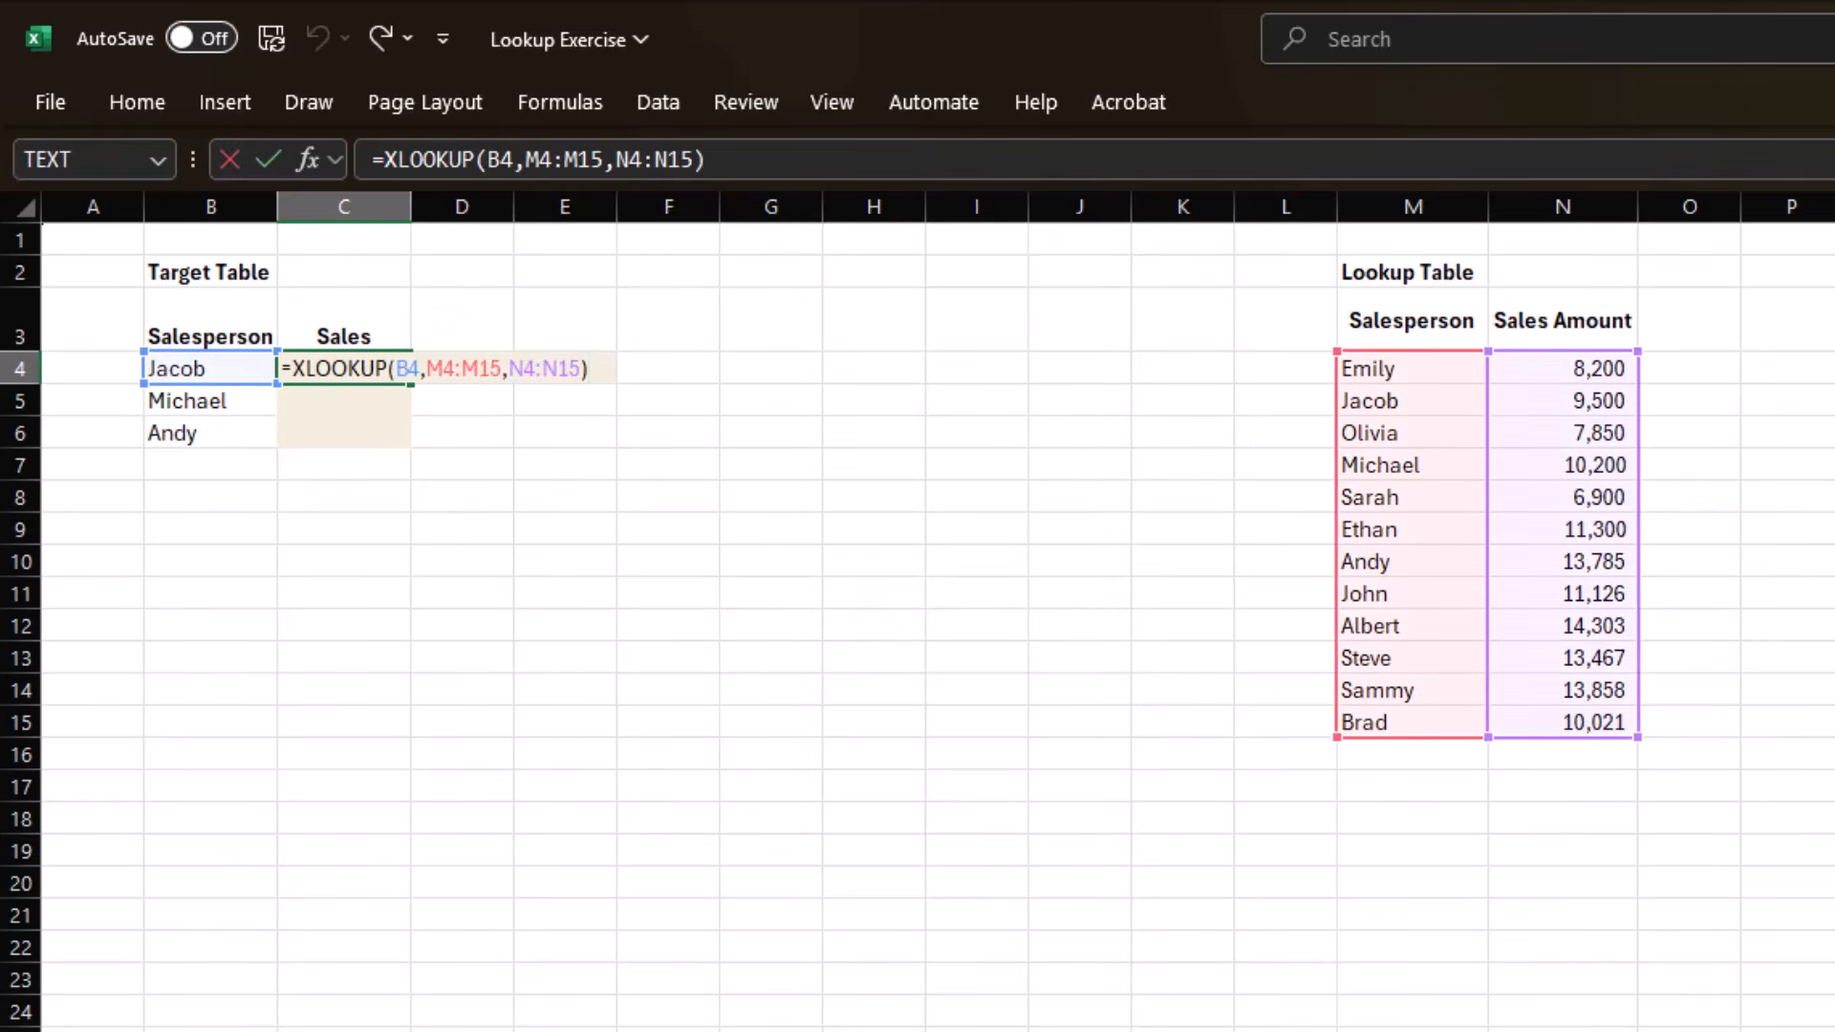
left_click_drag(1336, 736, 1331, 598)
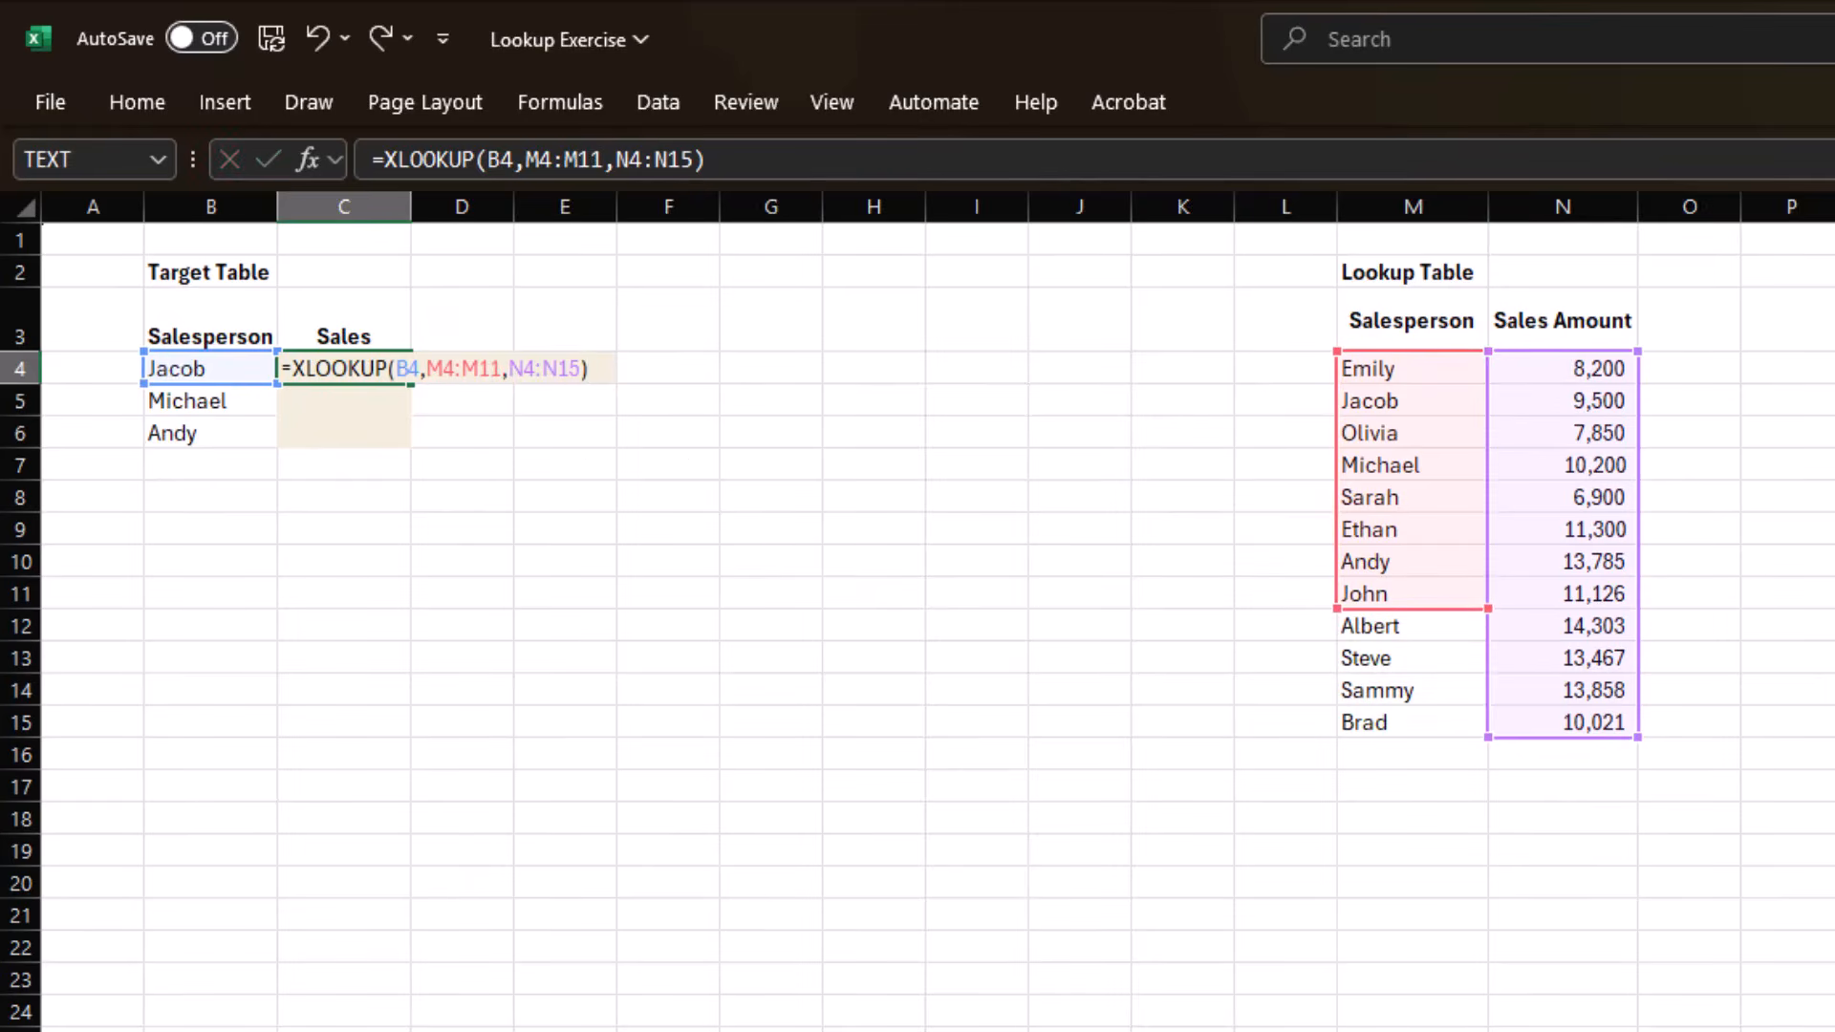
key("Return")
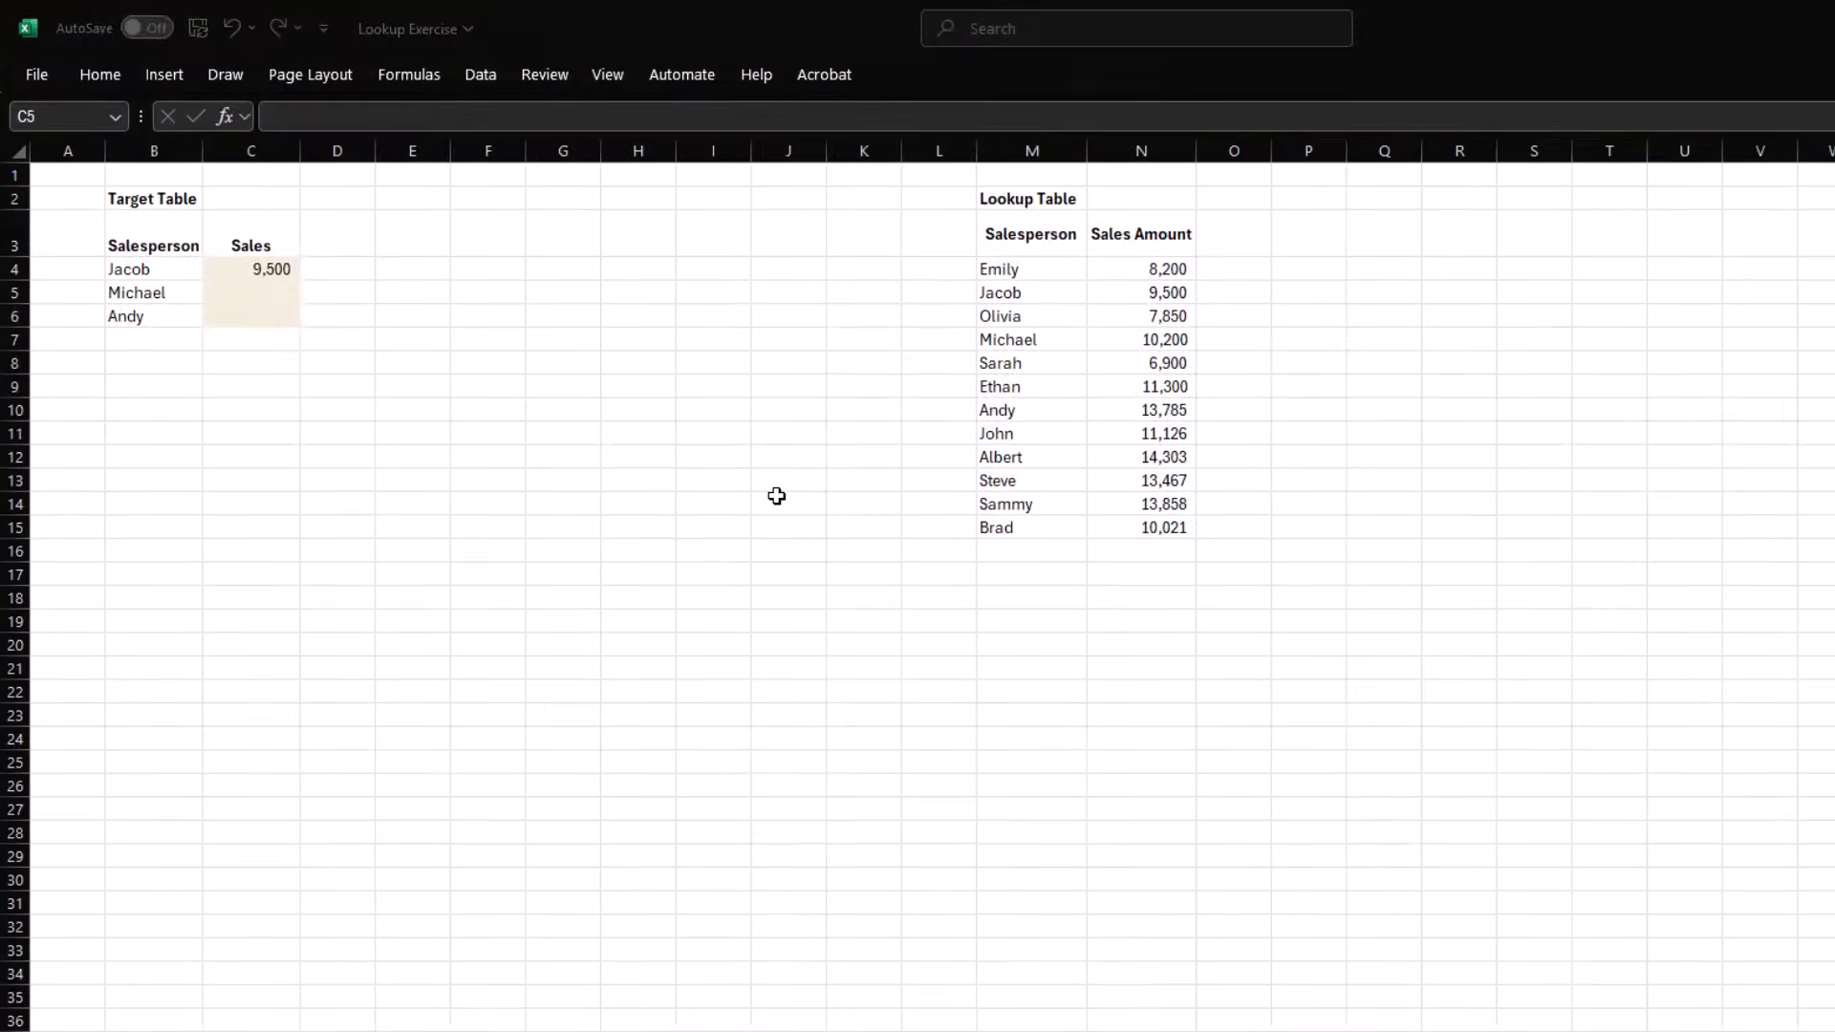
Copy the target and lookup tables in B2:N15 and paste them starting at B19.
left_click_drag(124, 198, 1122, 520)
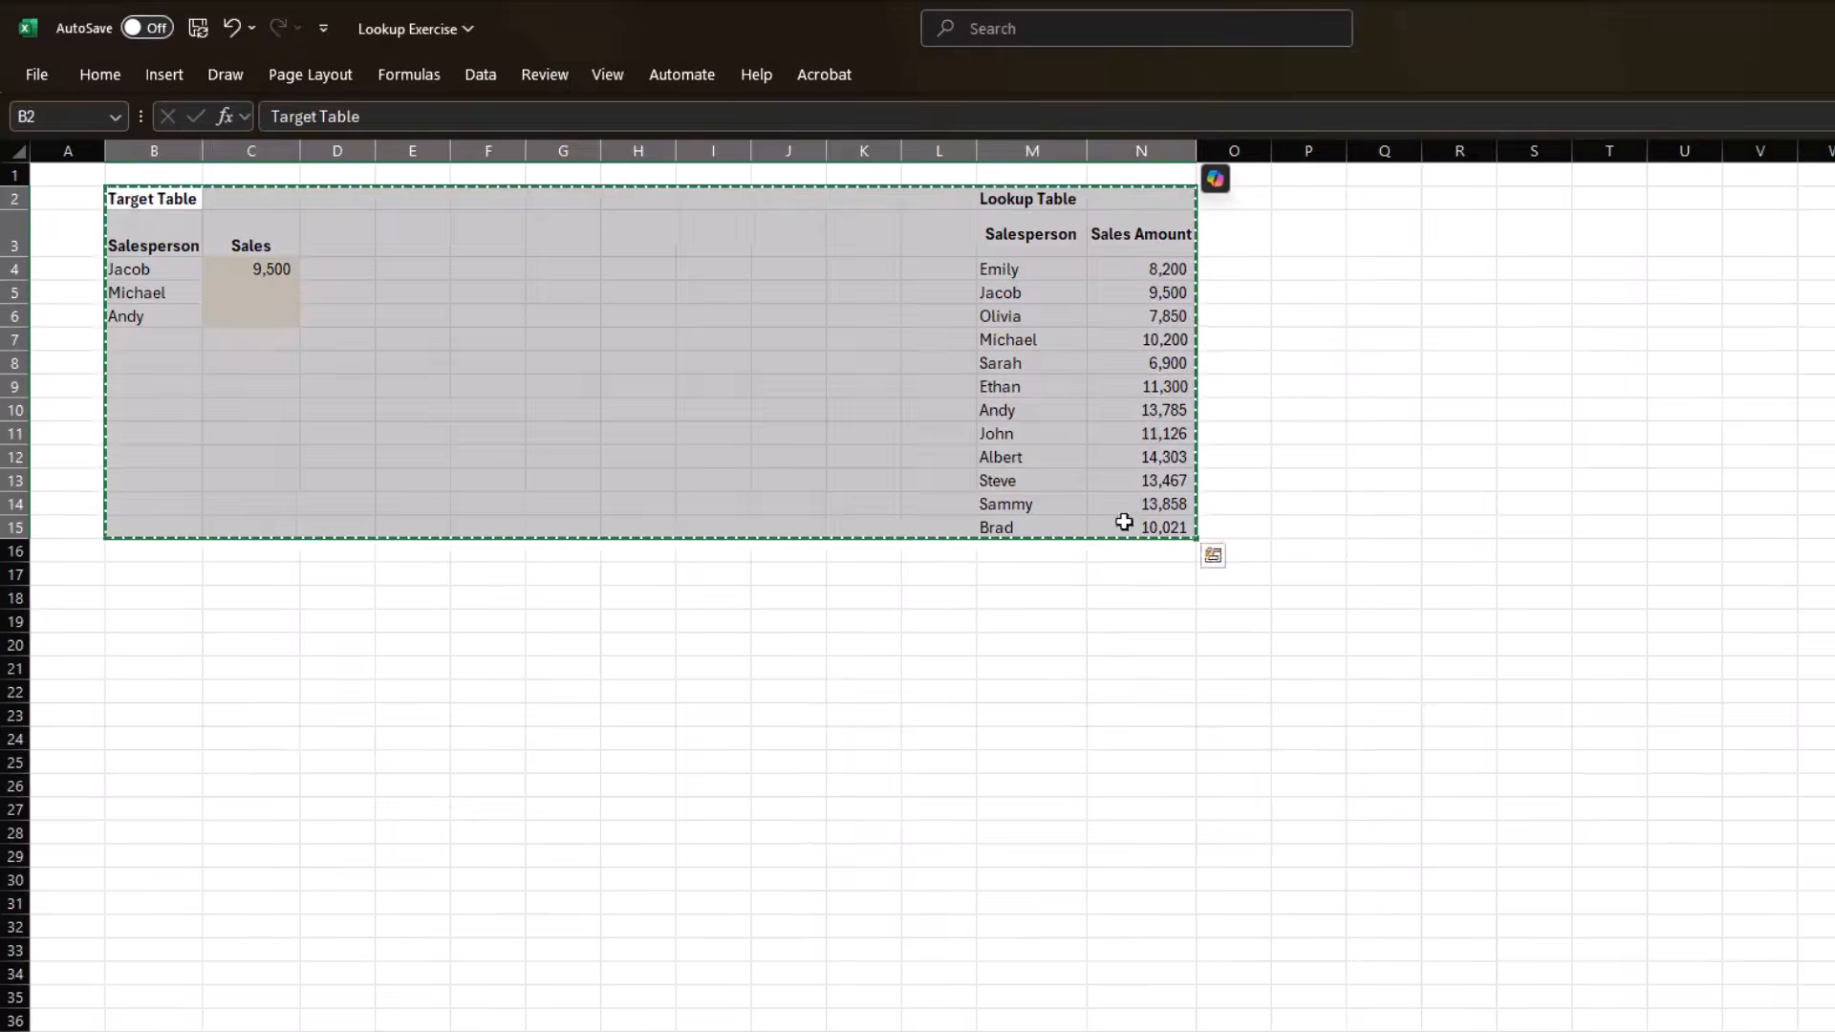
key("ctrl+c")
left_click(168, 622)
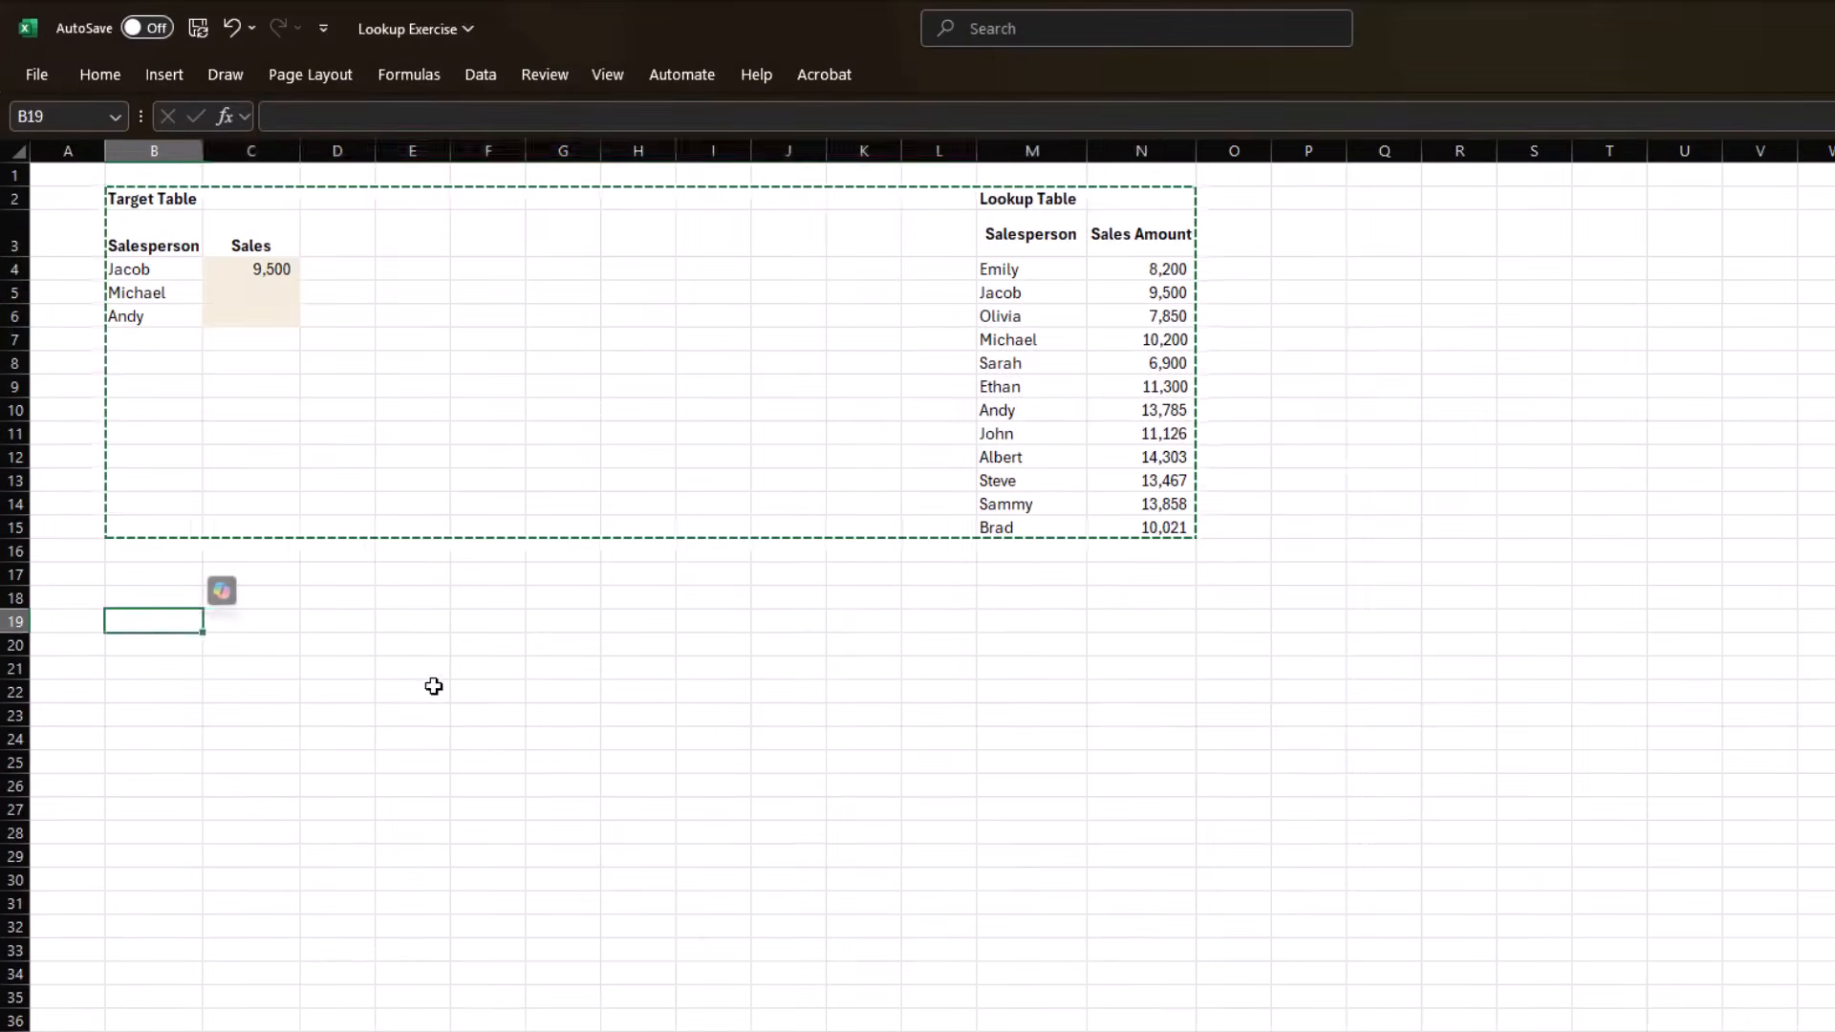
key("ctrl+v")
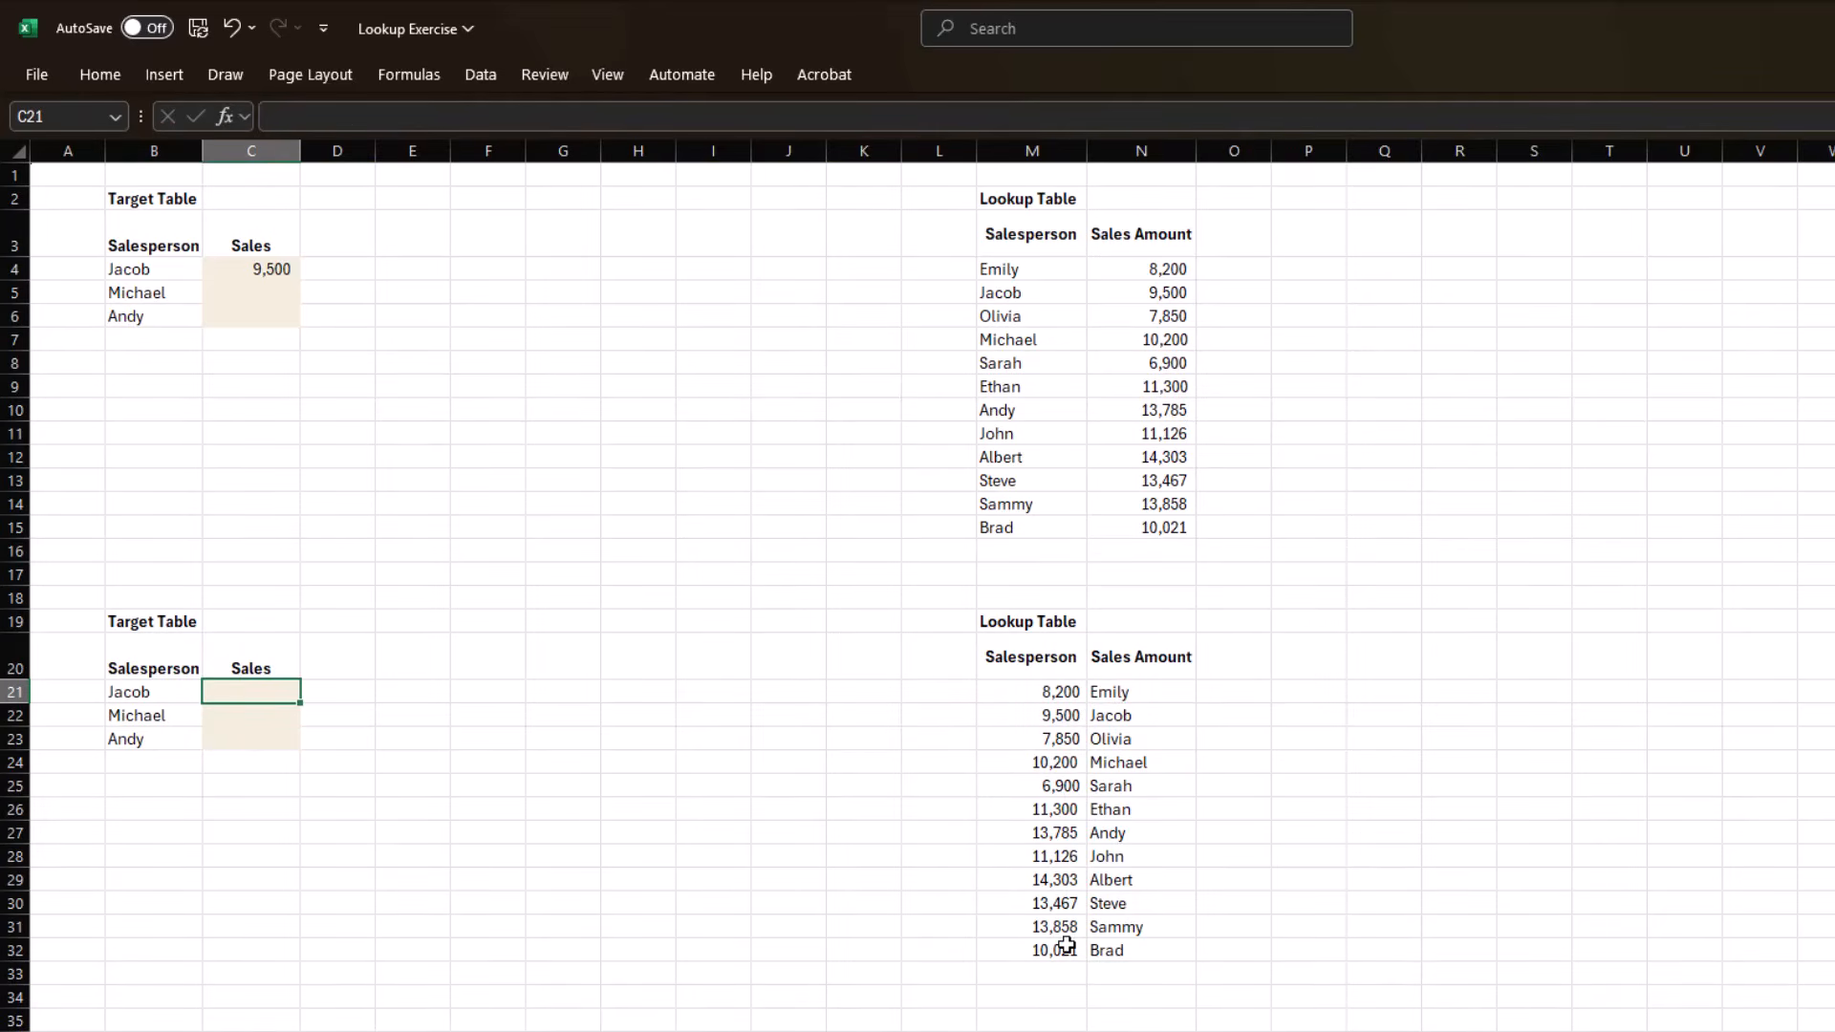
In C21, try a VLOOKUP formula that looks up B21 in M21:N32 and returns column 2 with an exact match.
type("=vl")
key("Tab")
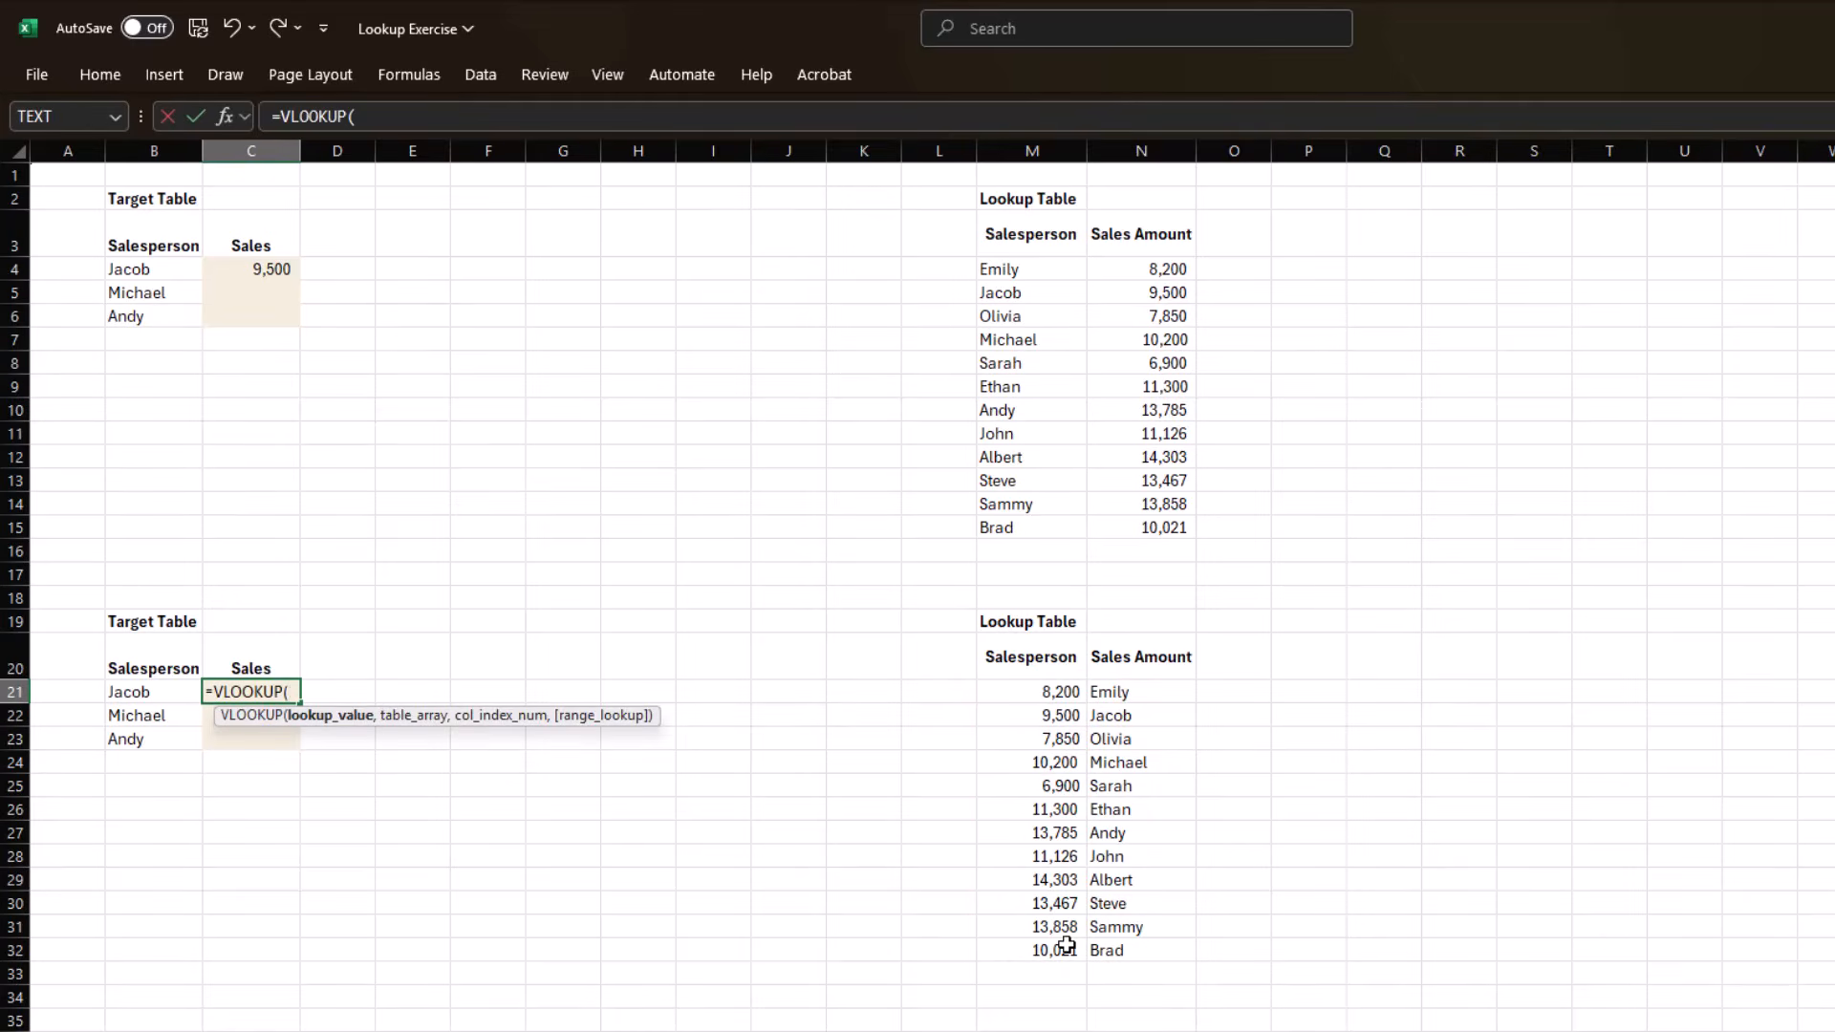
key("Left")
type(",")
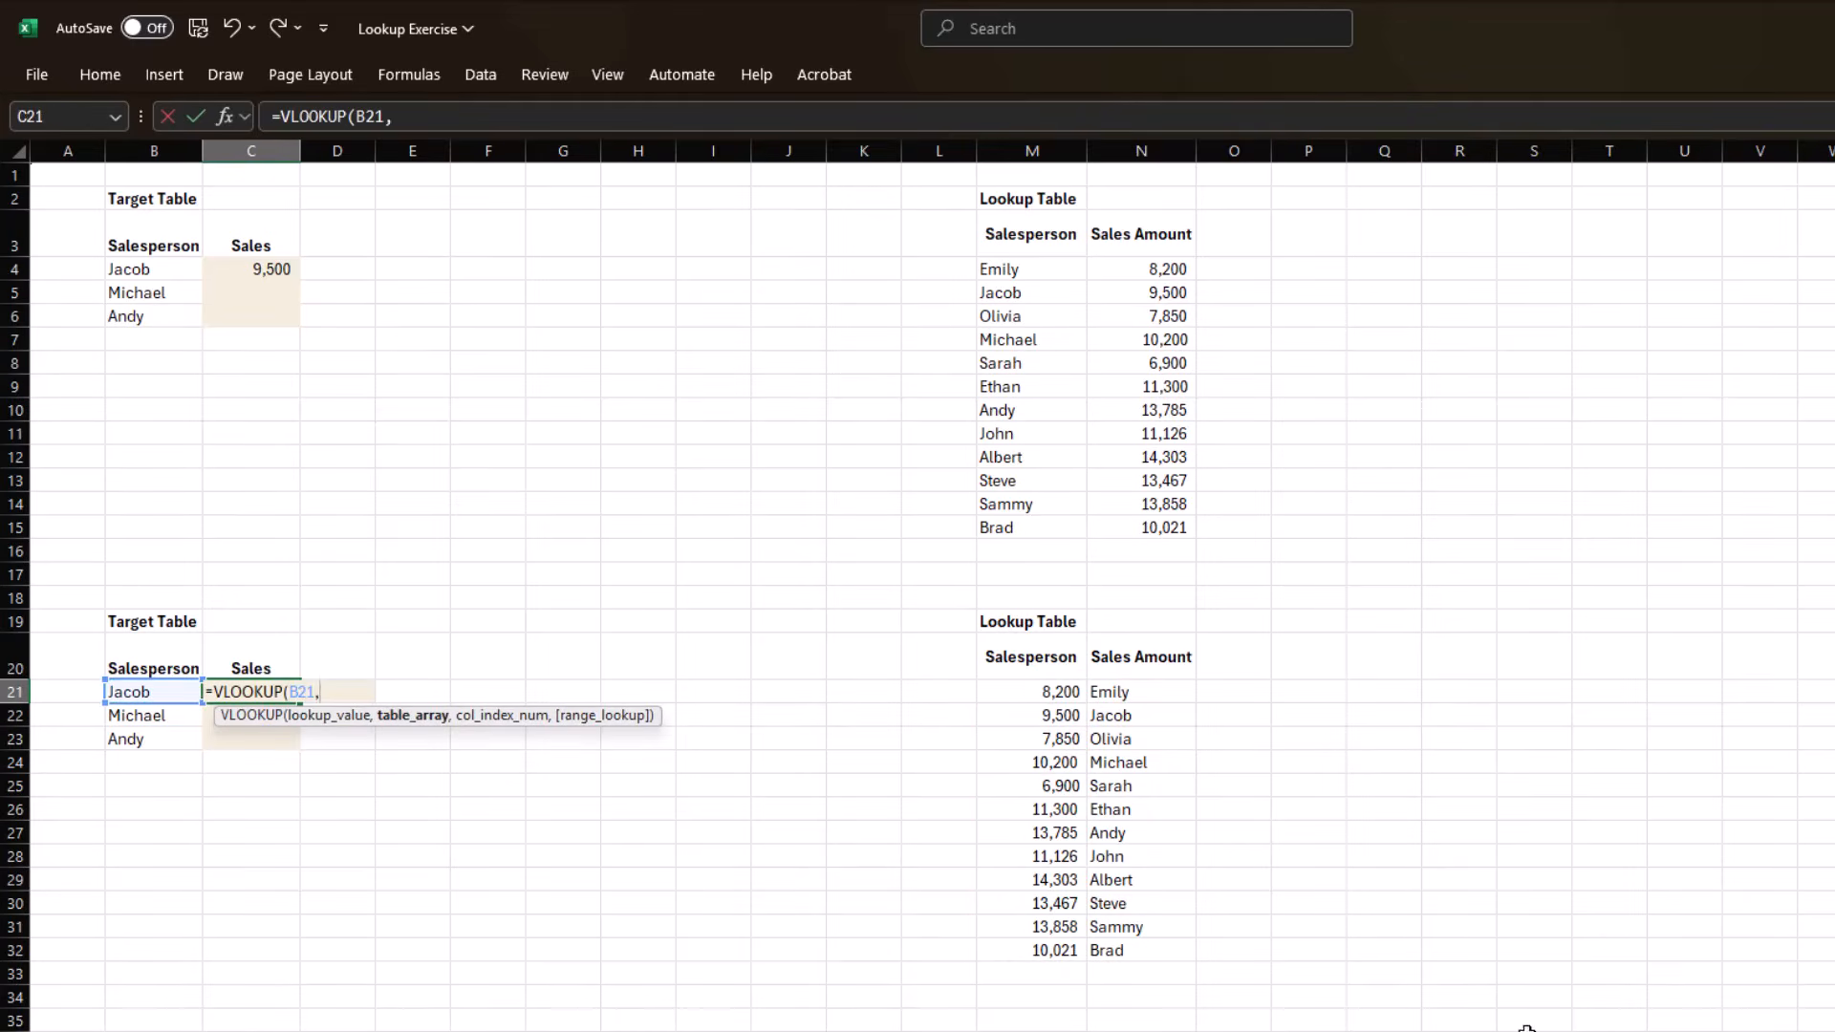
left_click_drag(1146, 692, 1128, 880)
left_click_drag(1069, 940, 1078, 949)
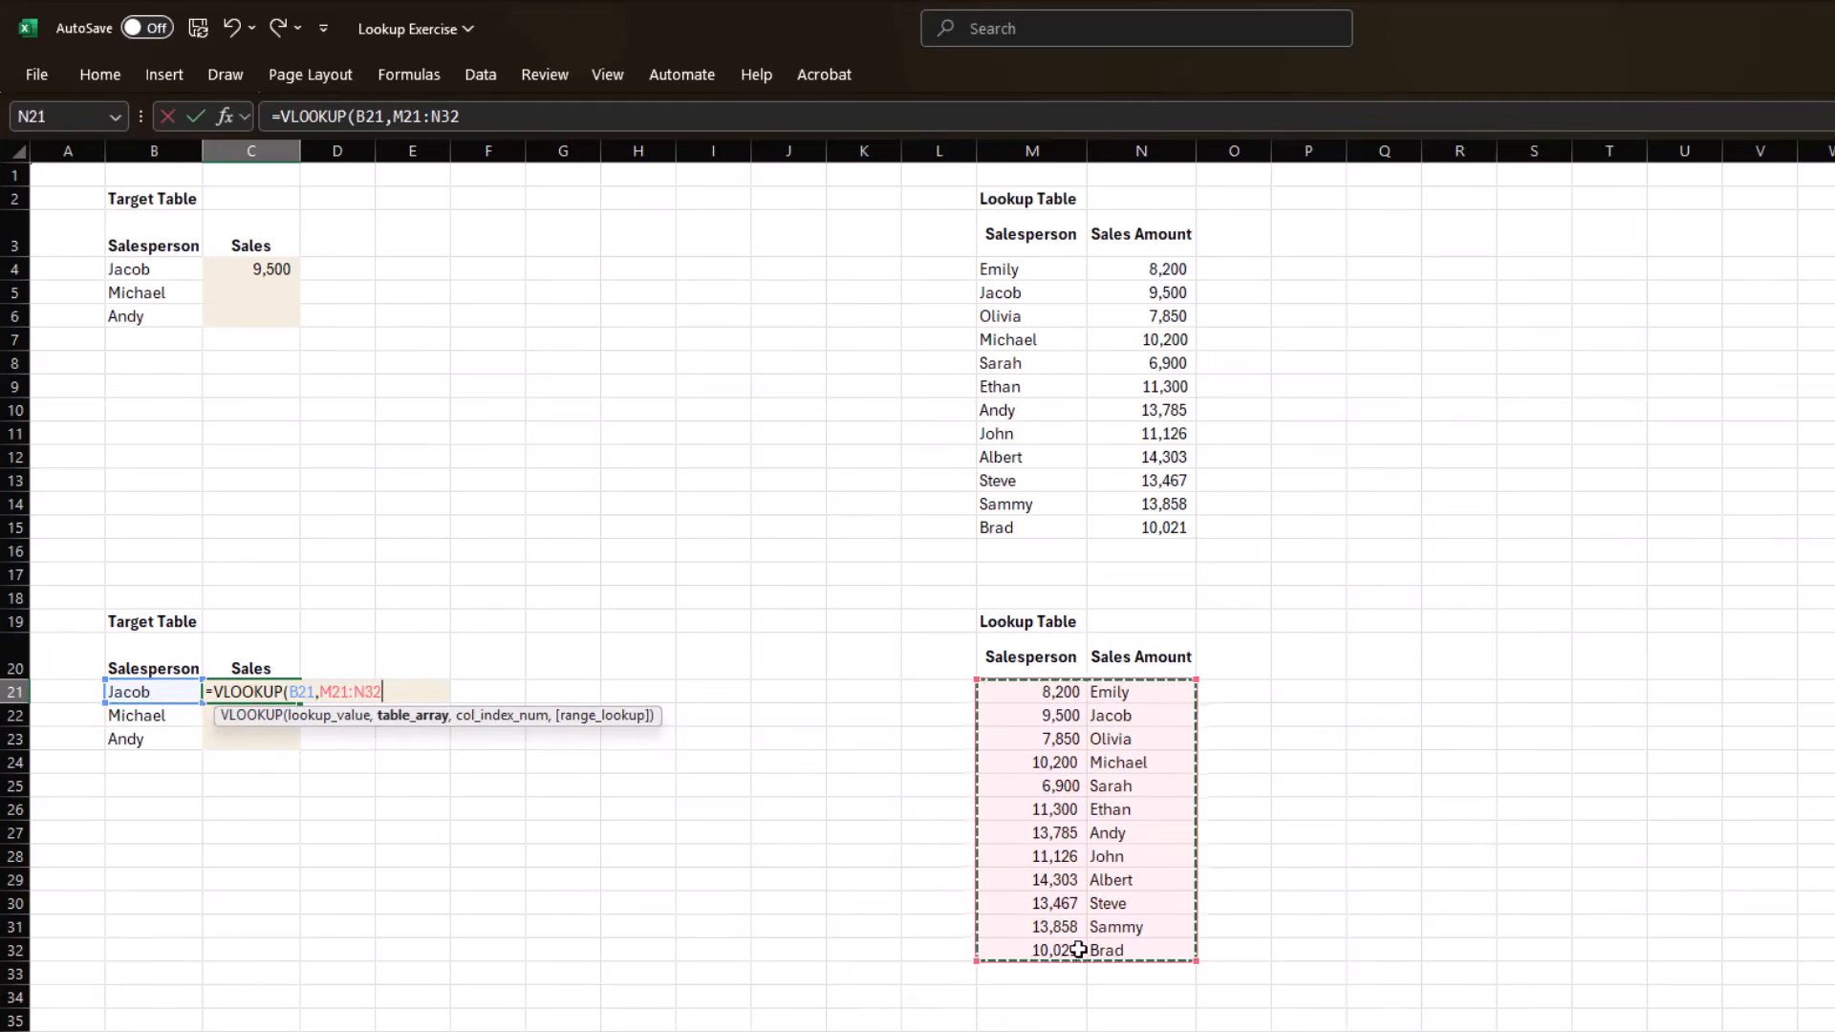
type(",")
type("2,FALSE)")
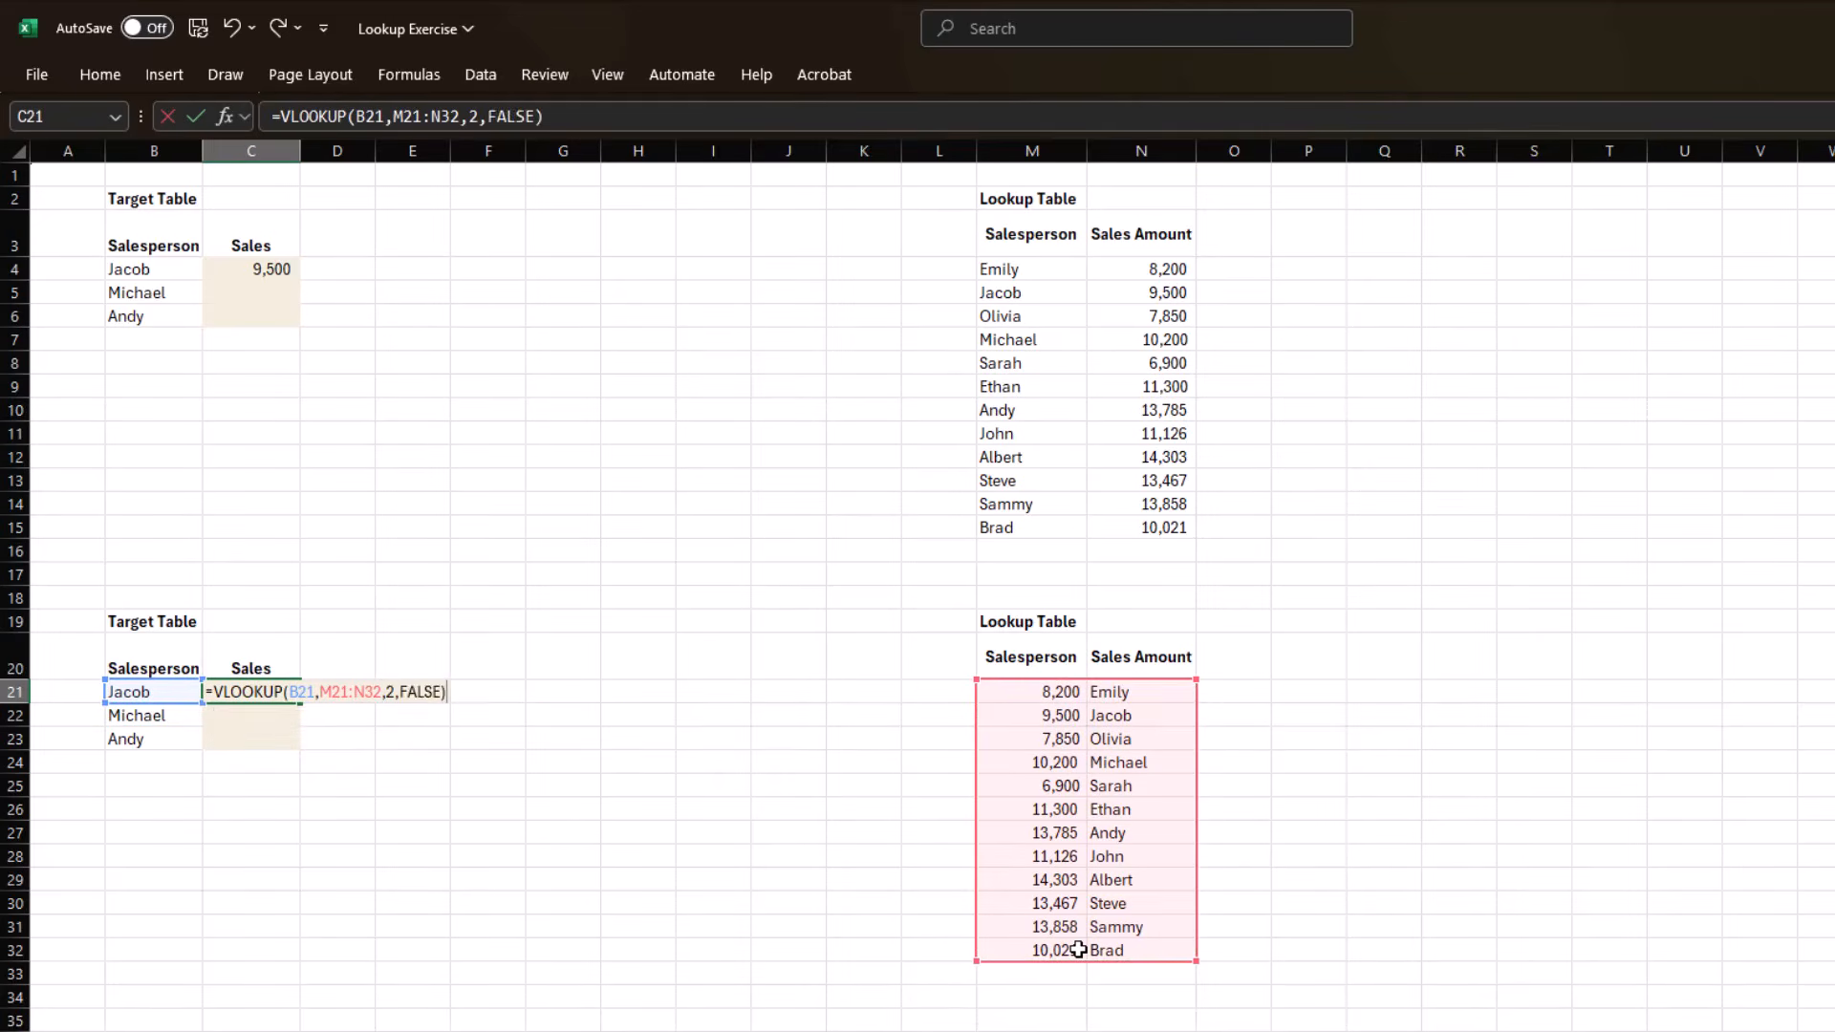
key("Return")
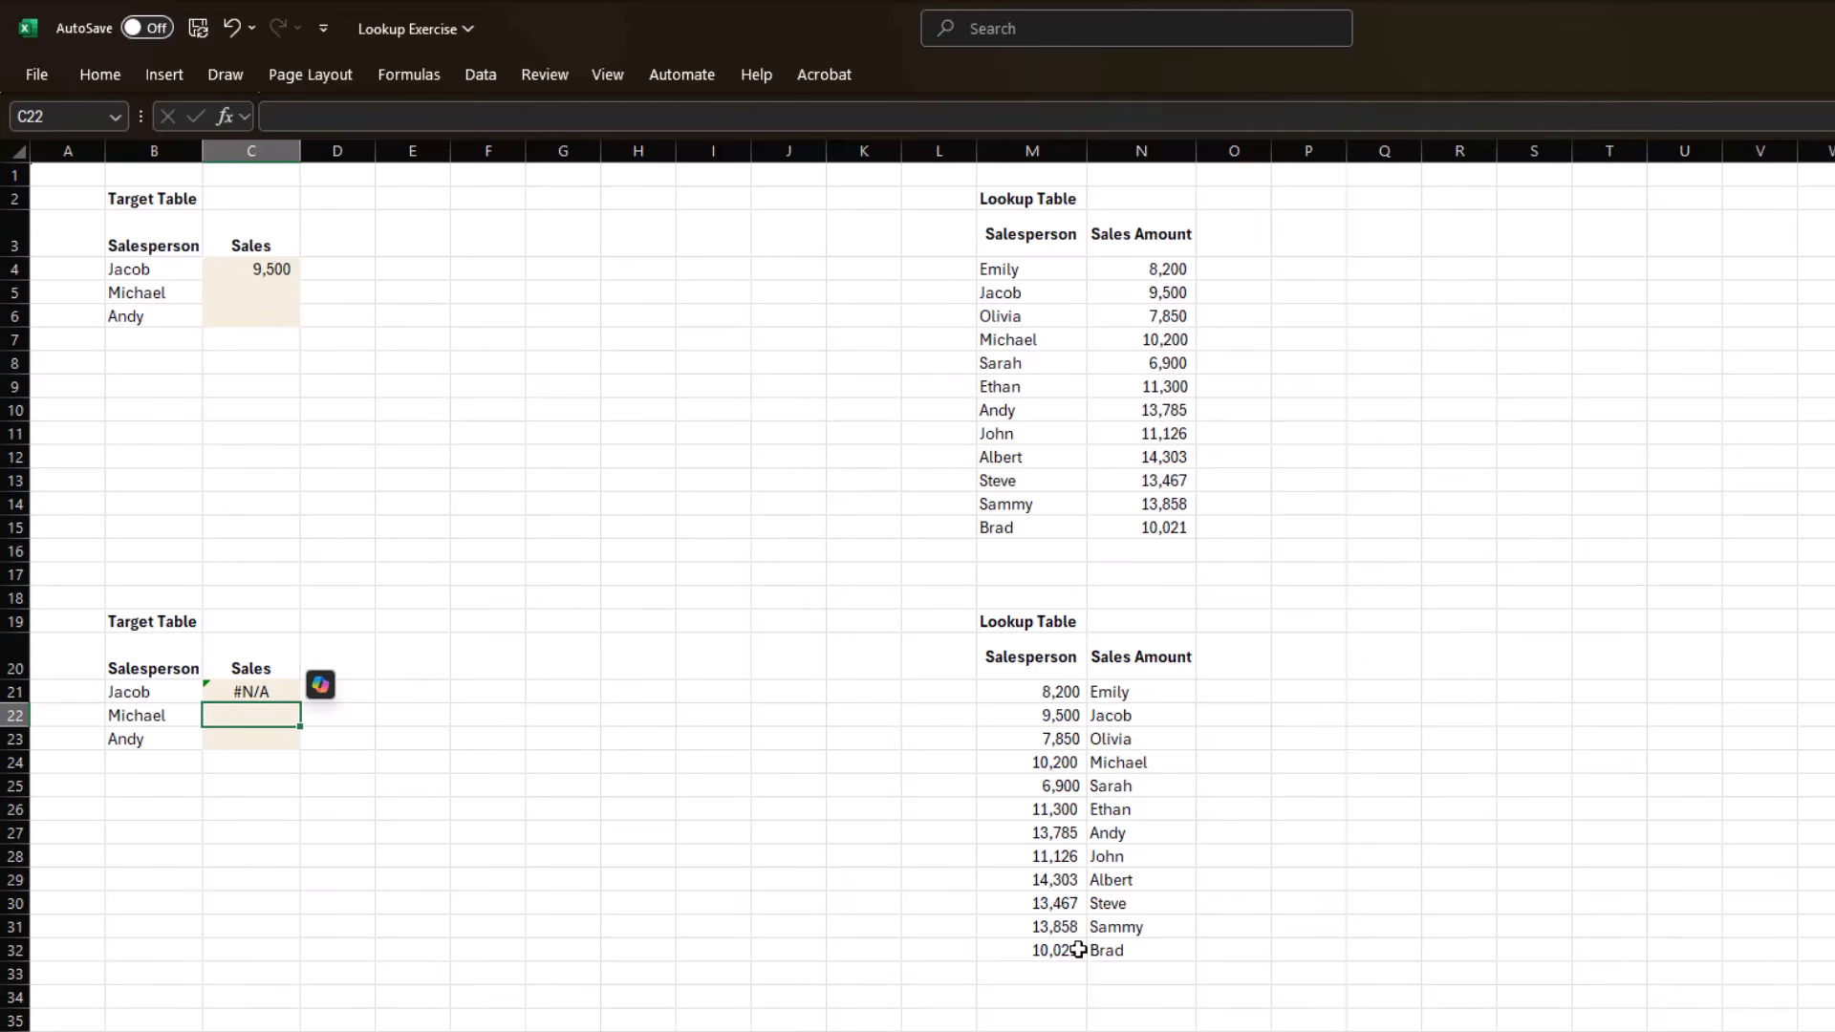
Replace the formula in C21 with an XLOOKUP that finds B21 in N21:N32 and returns the value from M21:M32.
key("Up")
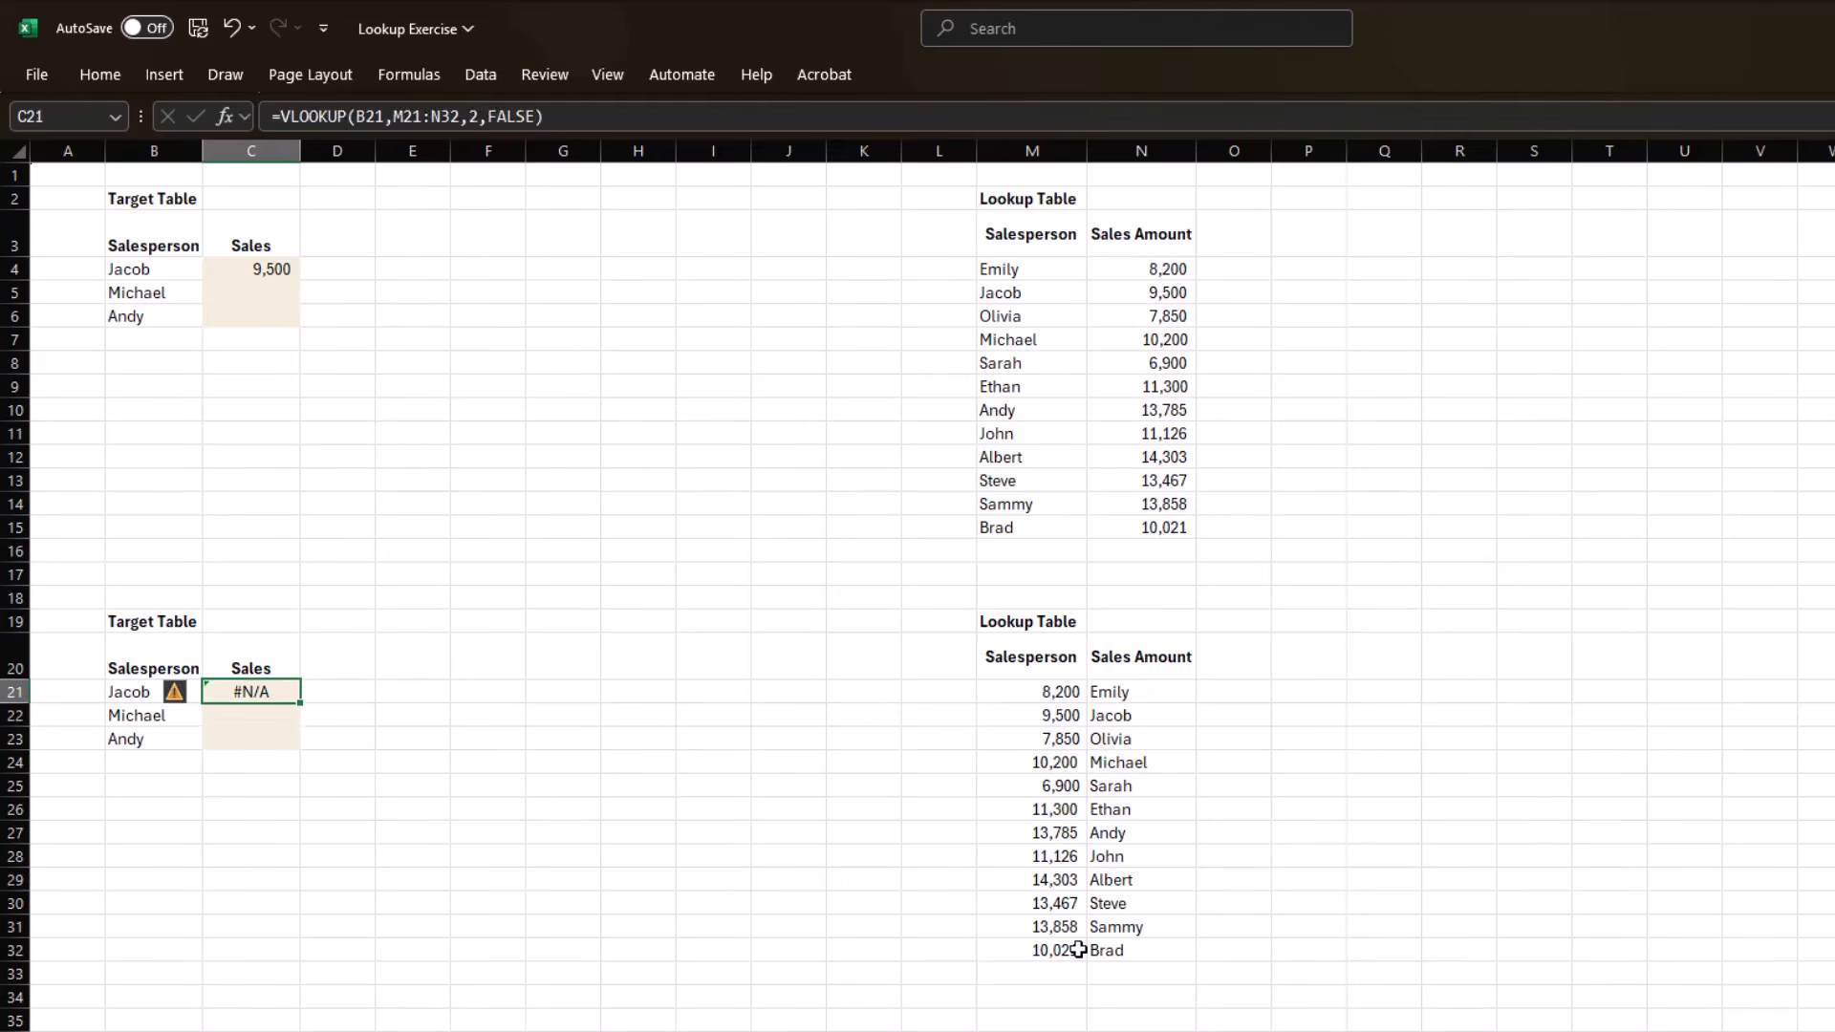
type("=xlook")
key("Tab")
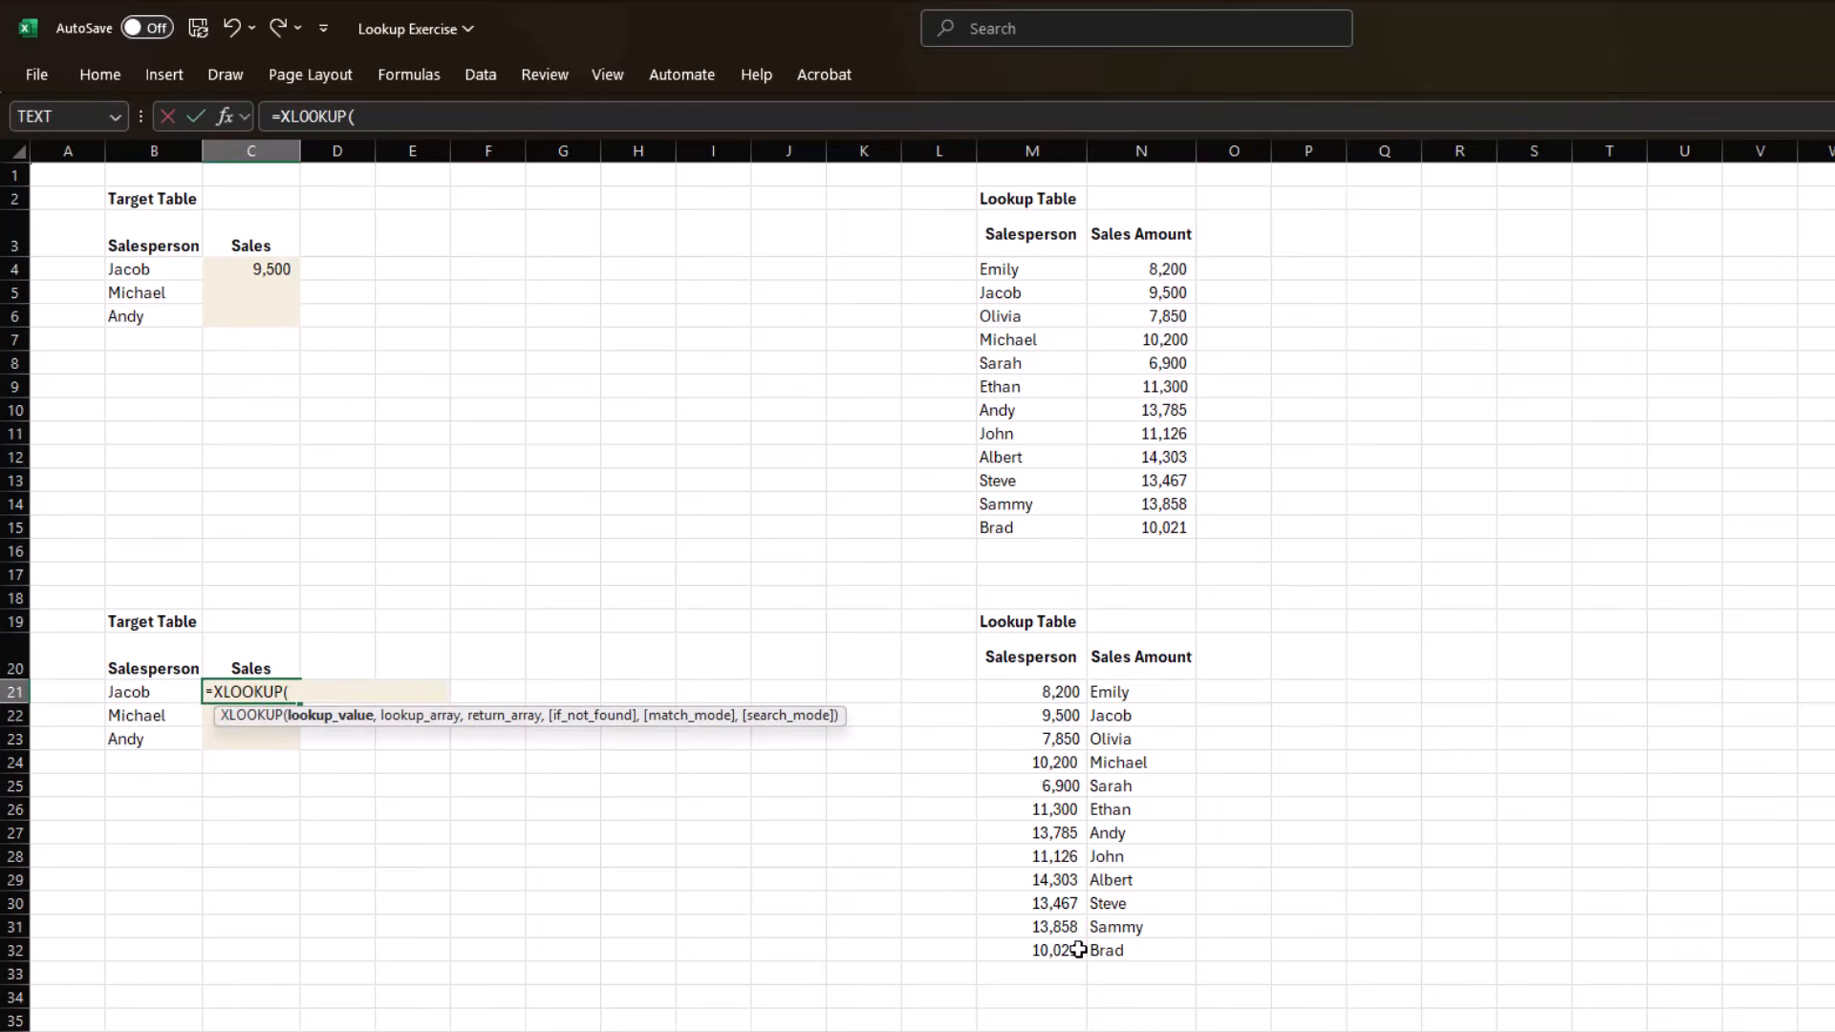
key("Left")
type(",")
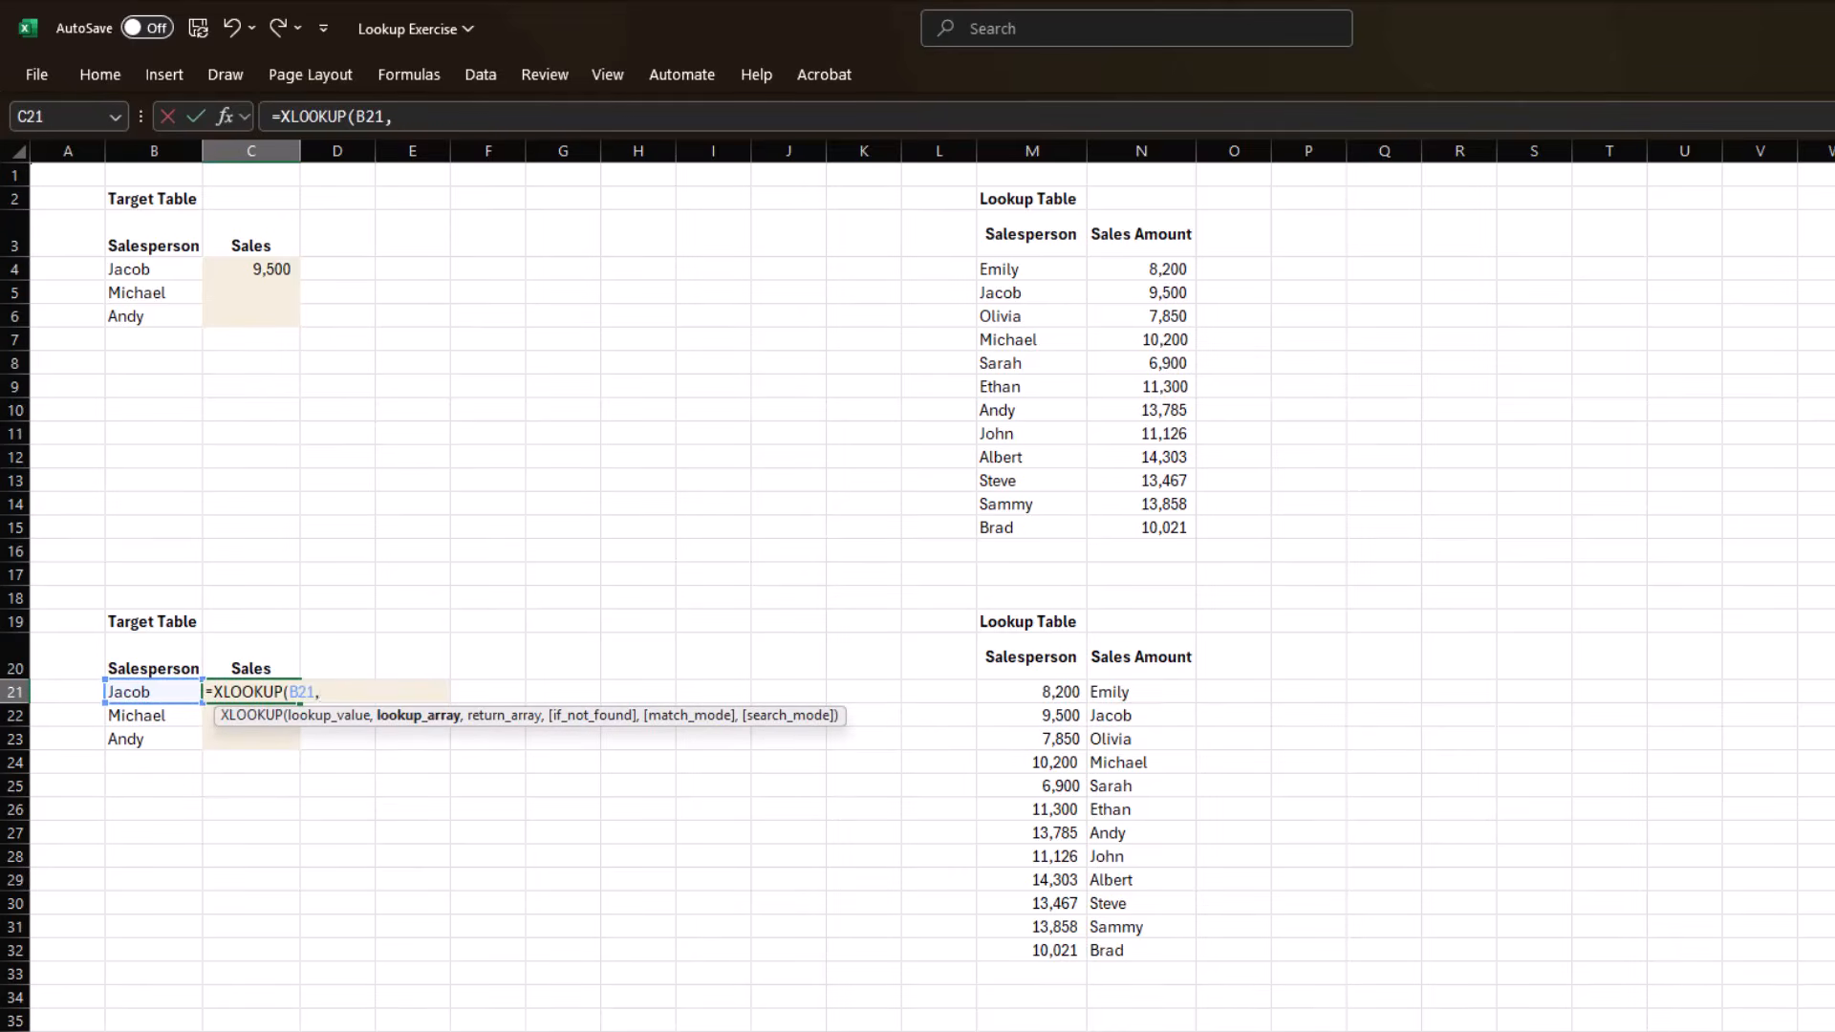
left_click_drag(1129, 691, 1156, 949)
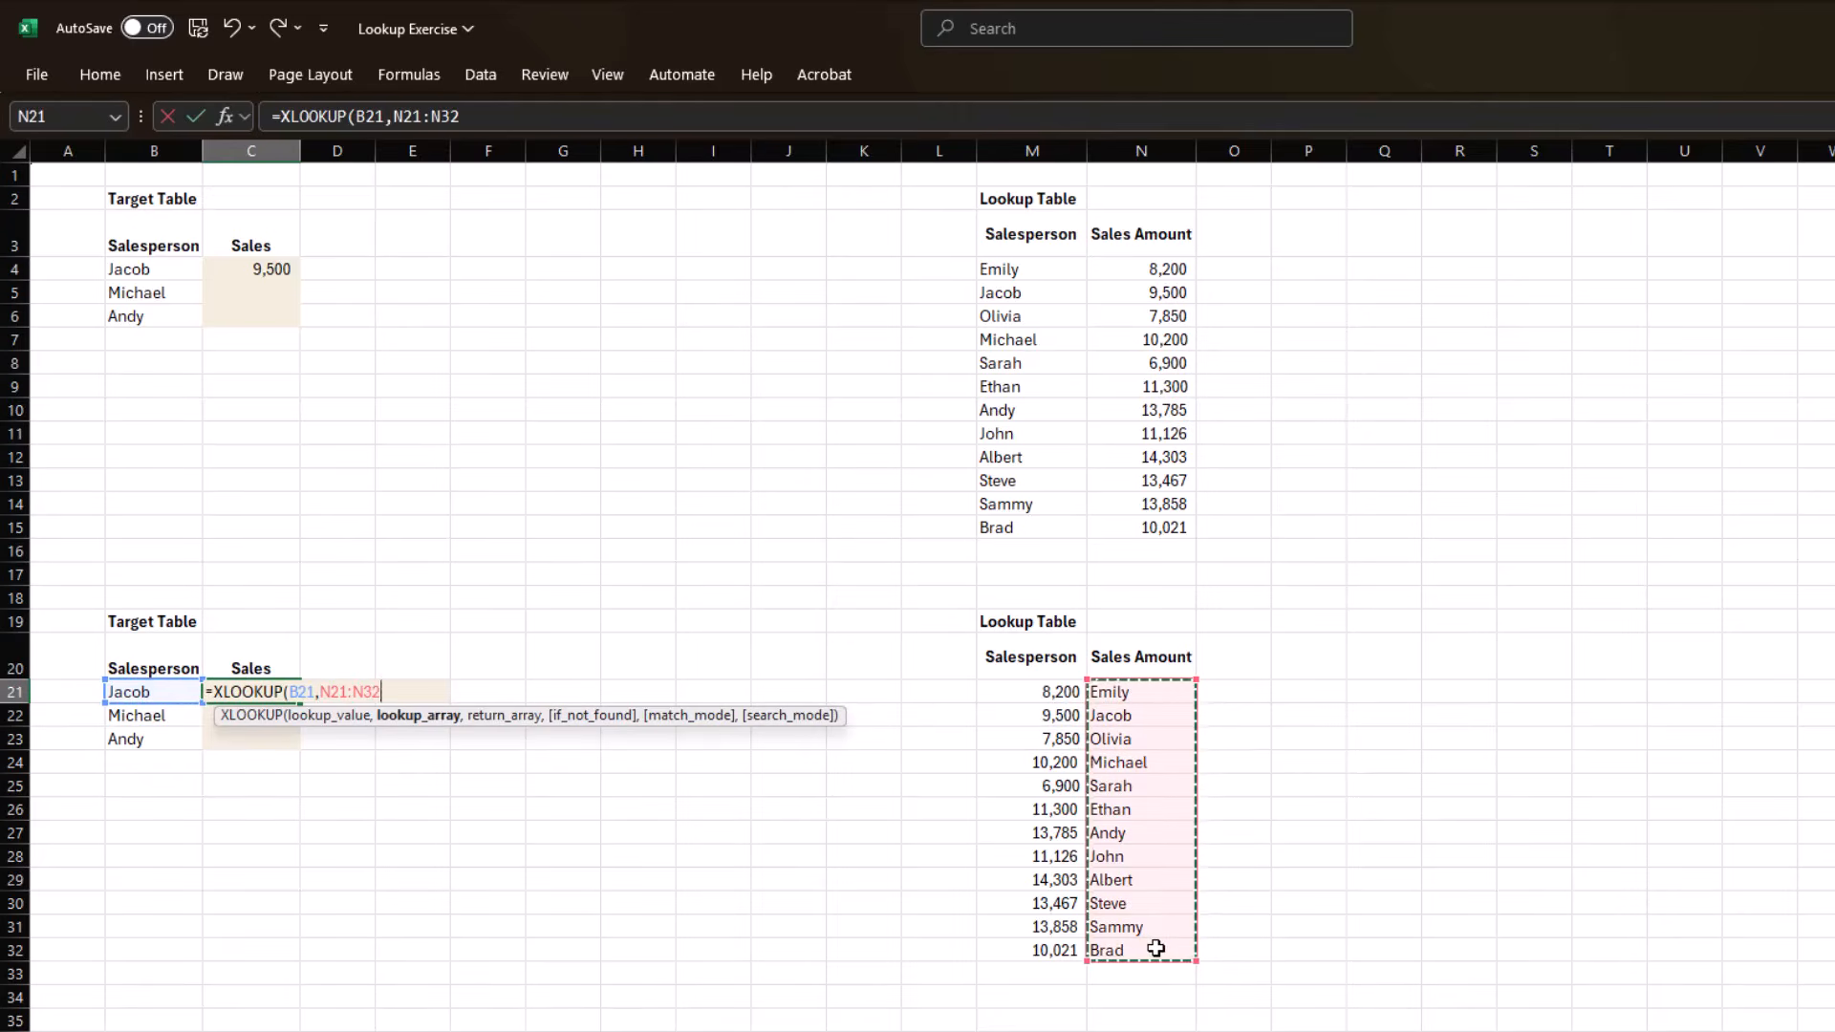
type(",")
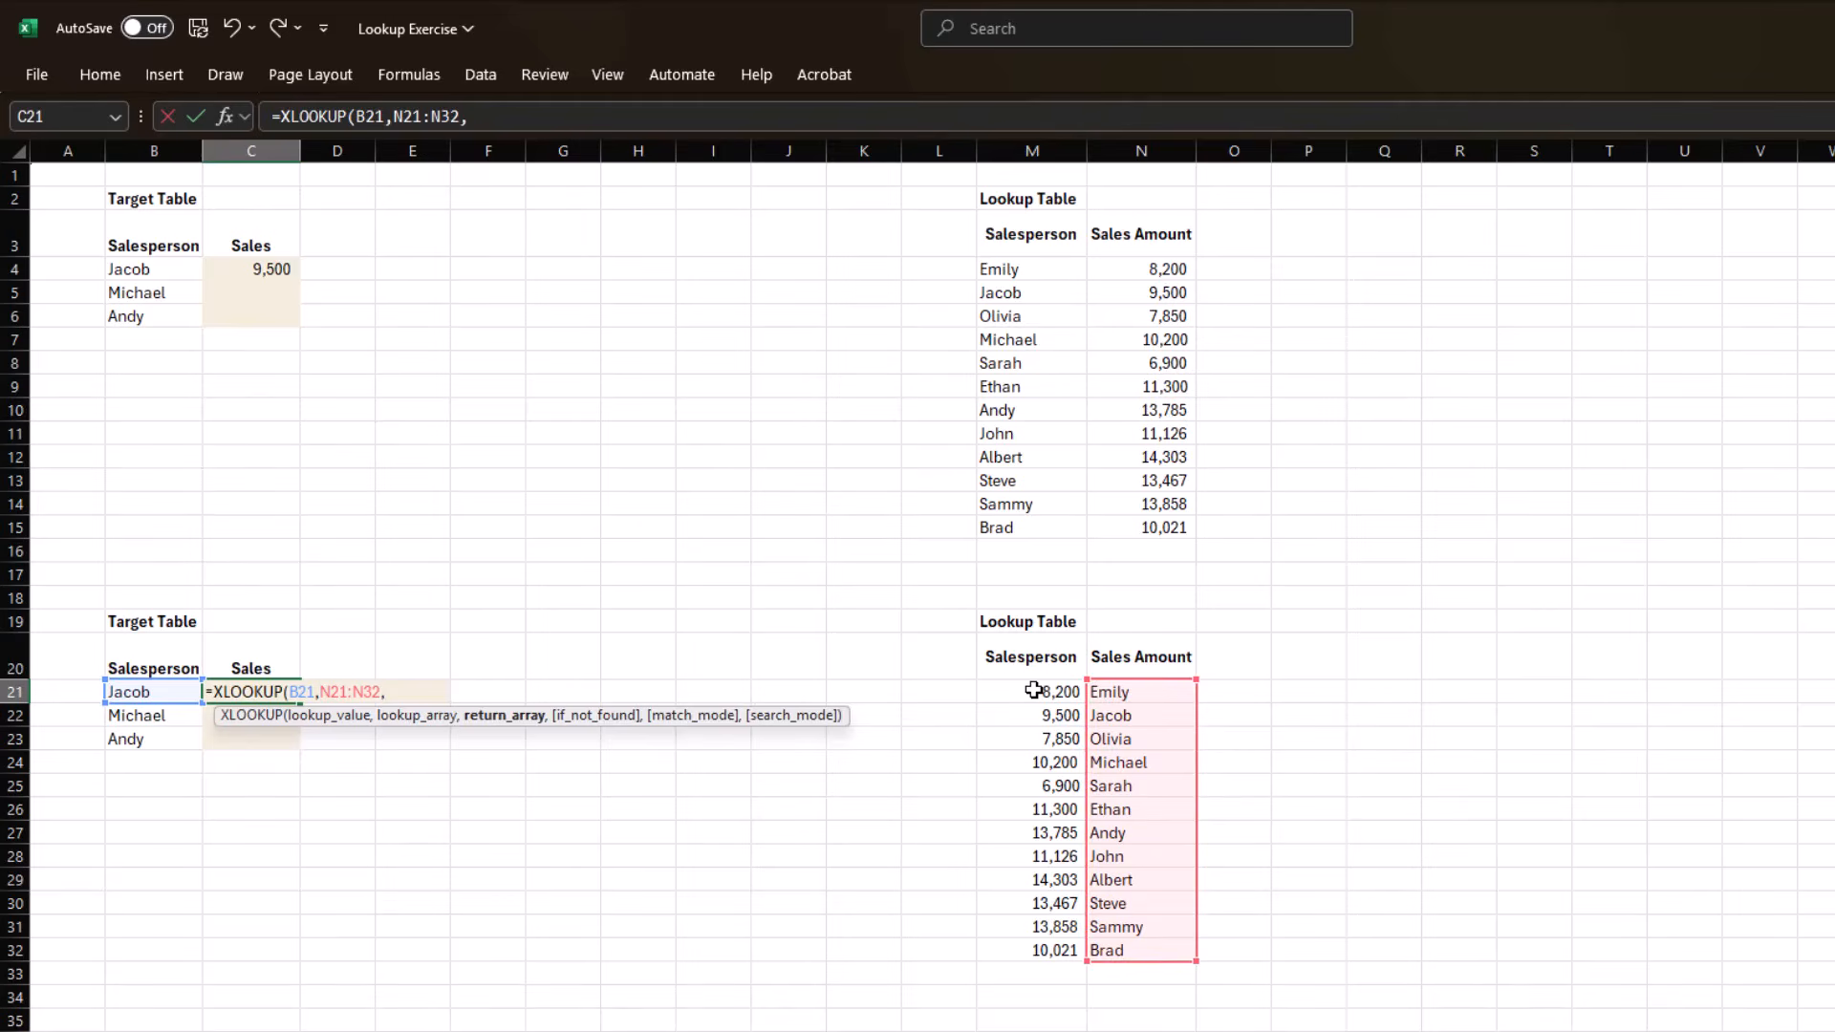
left_click_drag(1034, 690, 1017, 945)
type(")")
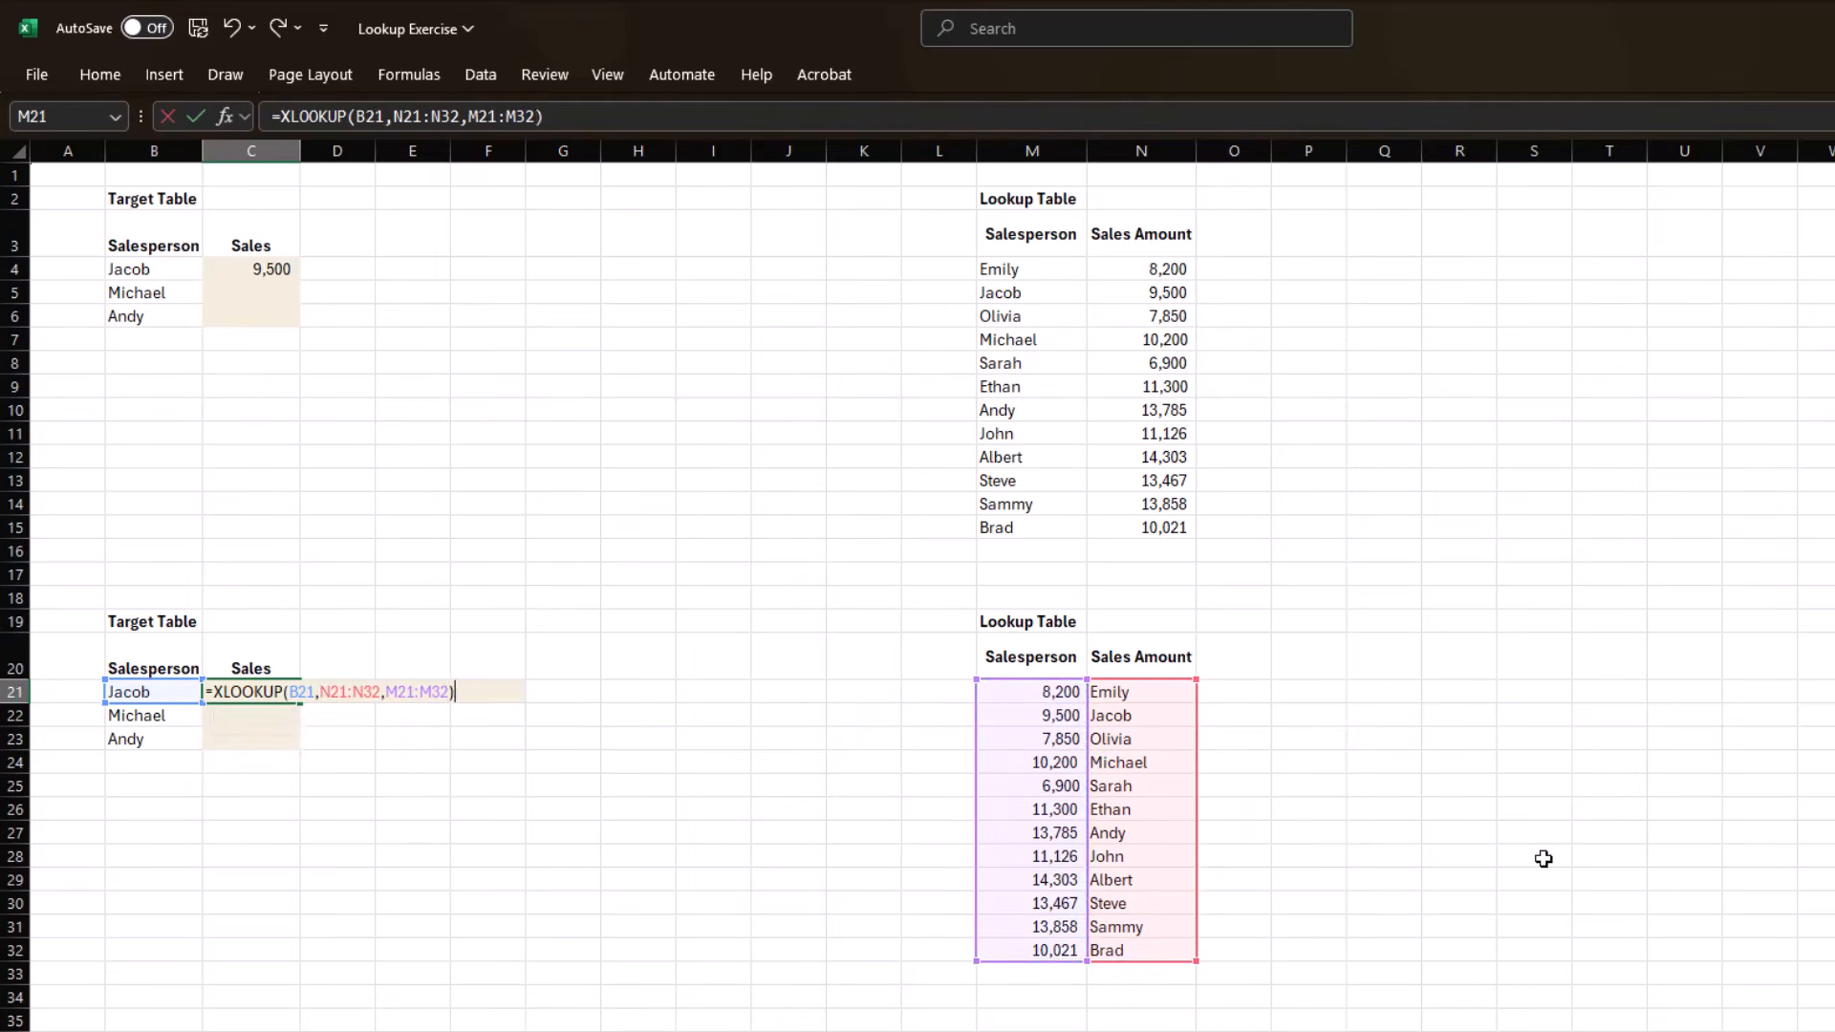
key("Return")
Open the XLOOKUP formula in C21 for editing and move to its array references.
key("Up")
key("F2")
key("Left")
key("Left")
key("Left")
key("Left")
key("Left")
key("Left")
key("Left")
key("Left")
key("Left")
key("Left")
key("Left")
key("Left")
key("Left")
key("Left")
key("Left")
key("Left")
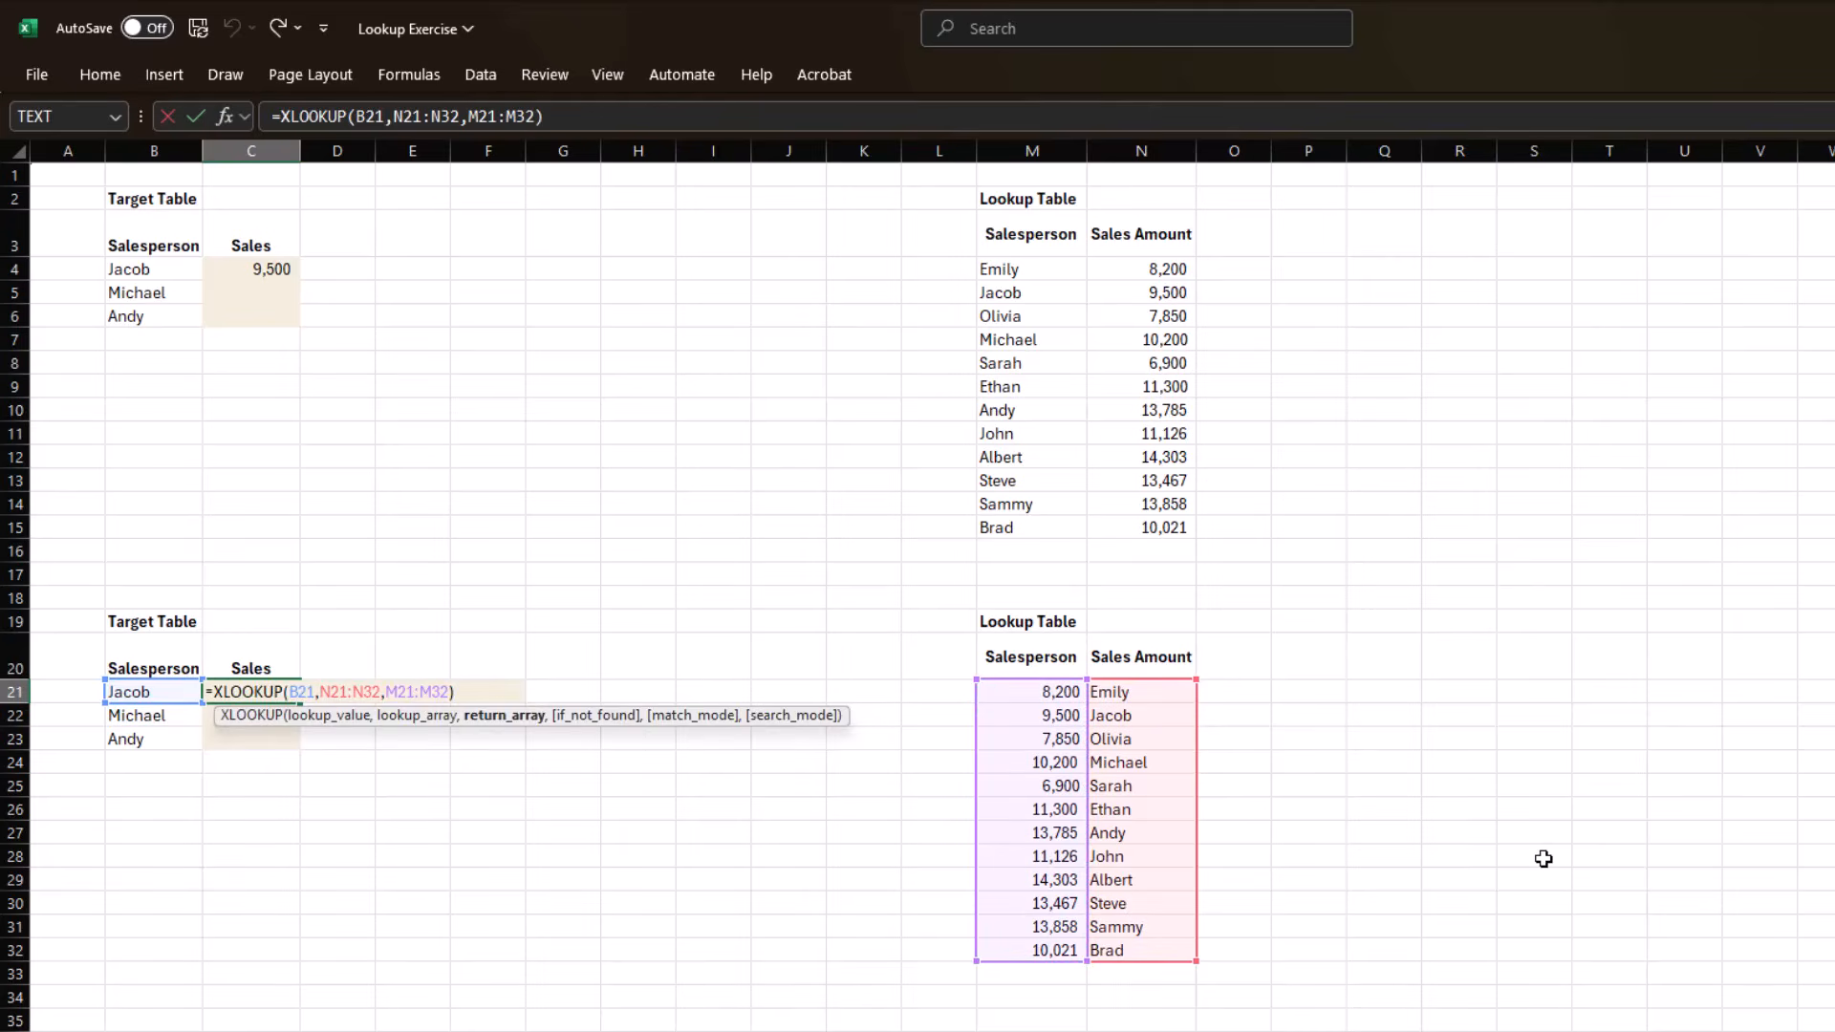
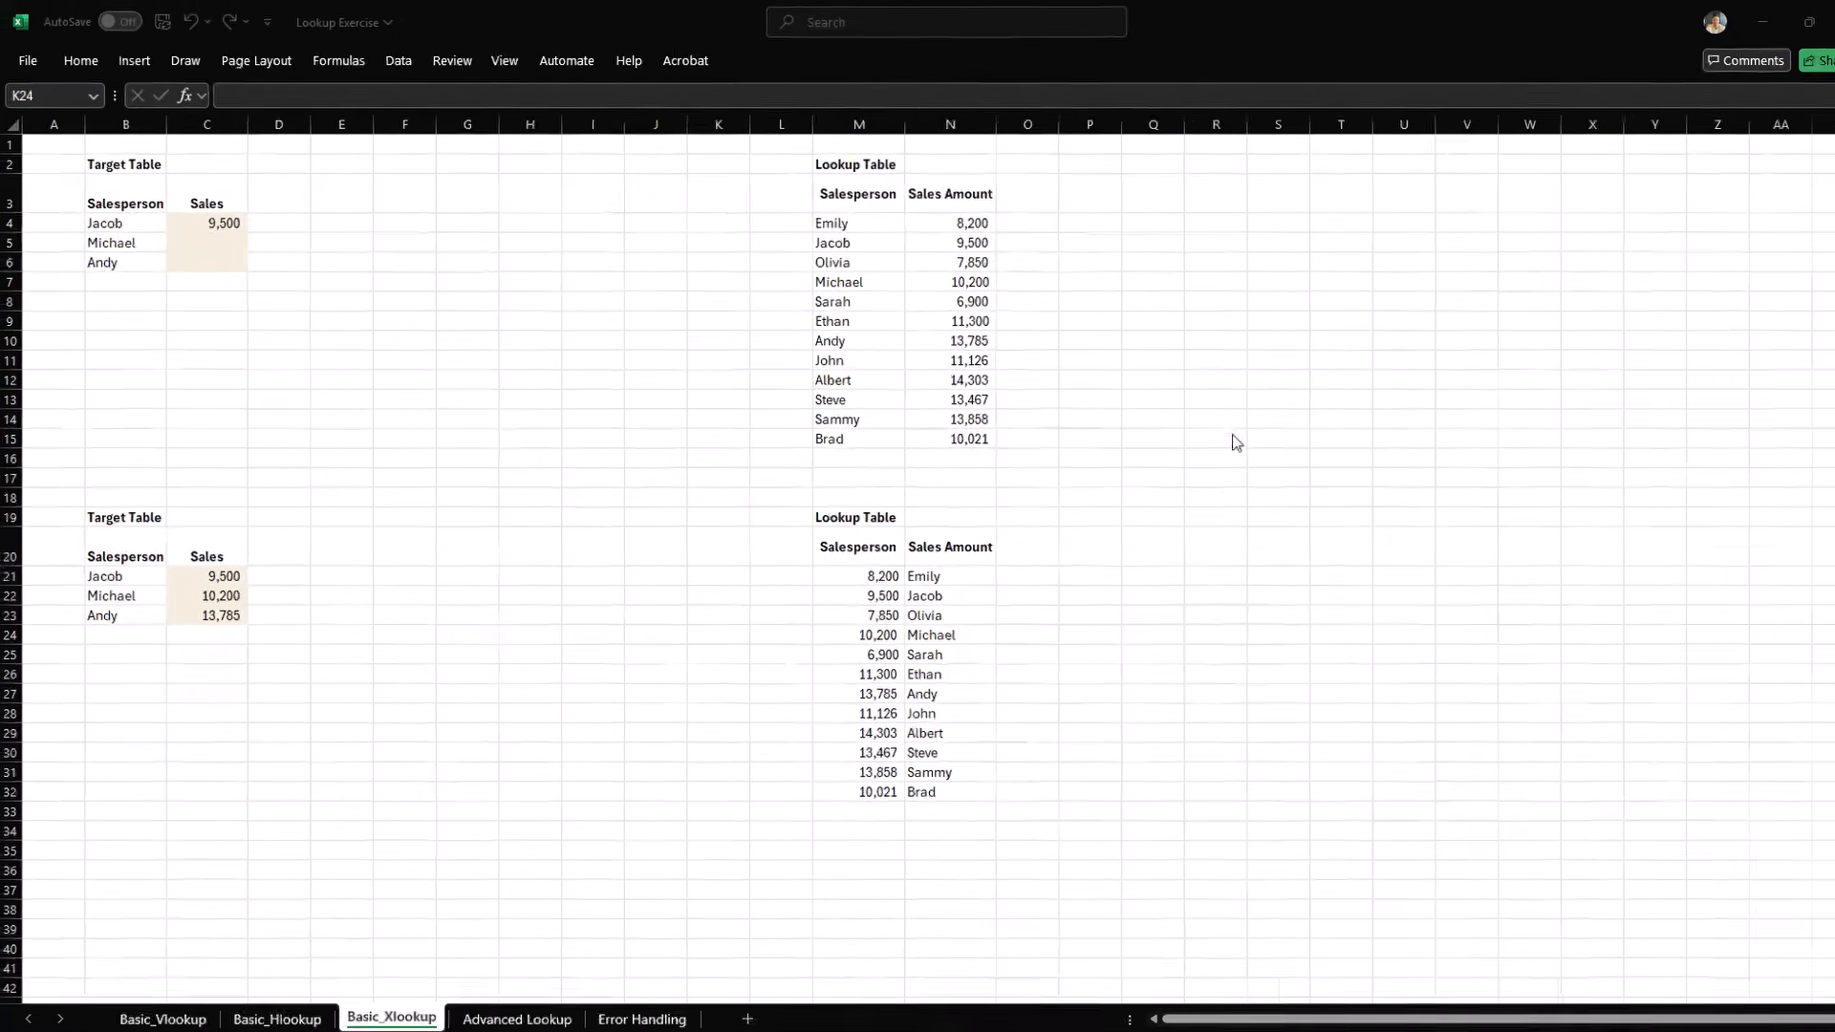
Switch to the Advanced Lookup sheet.
left_click(531, 1000)
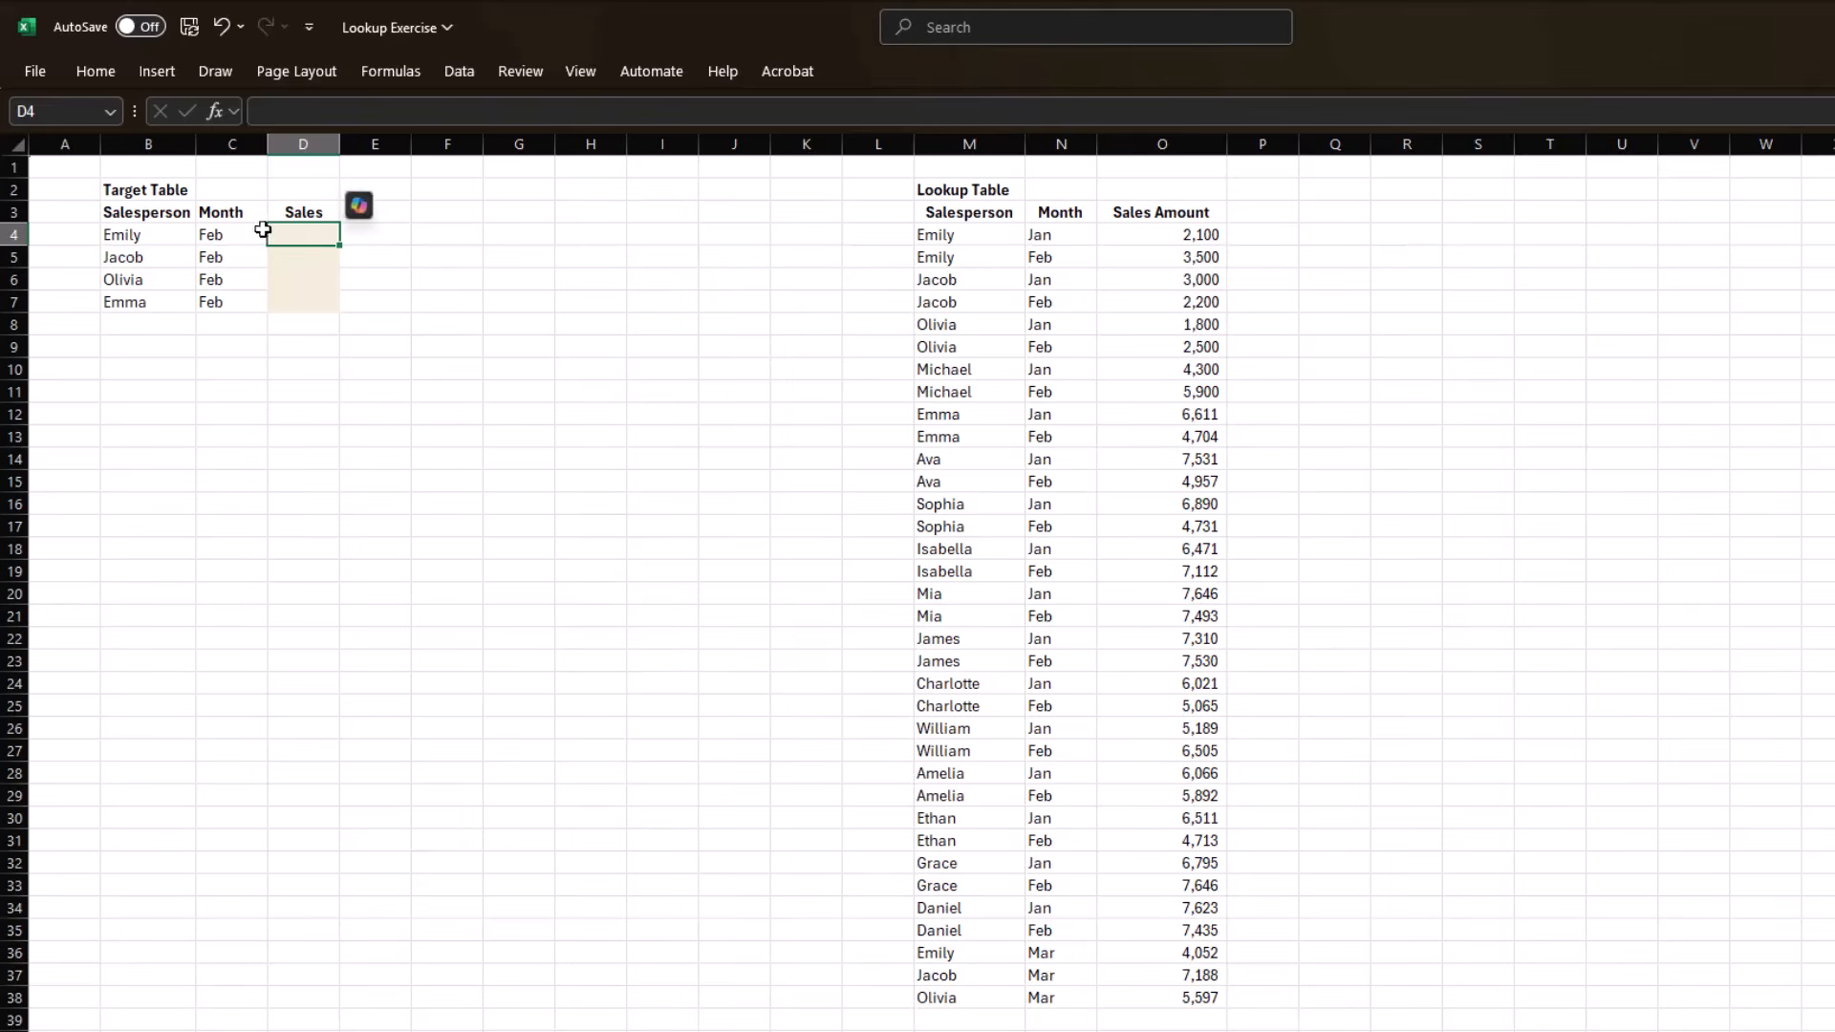
In D4, try an XLOOKUP formula that finds B4 in M4:M38 and returns the value from O4:O38.
type("=XLOOKUP(")
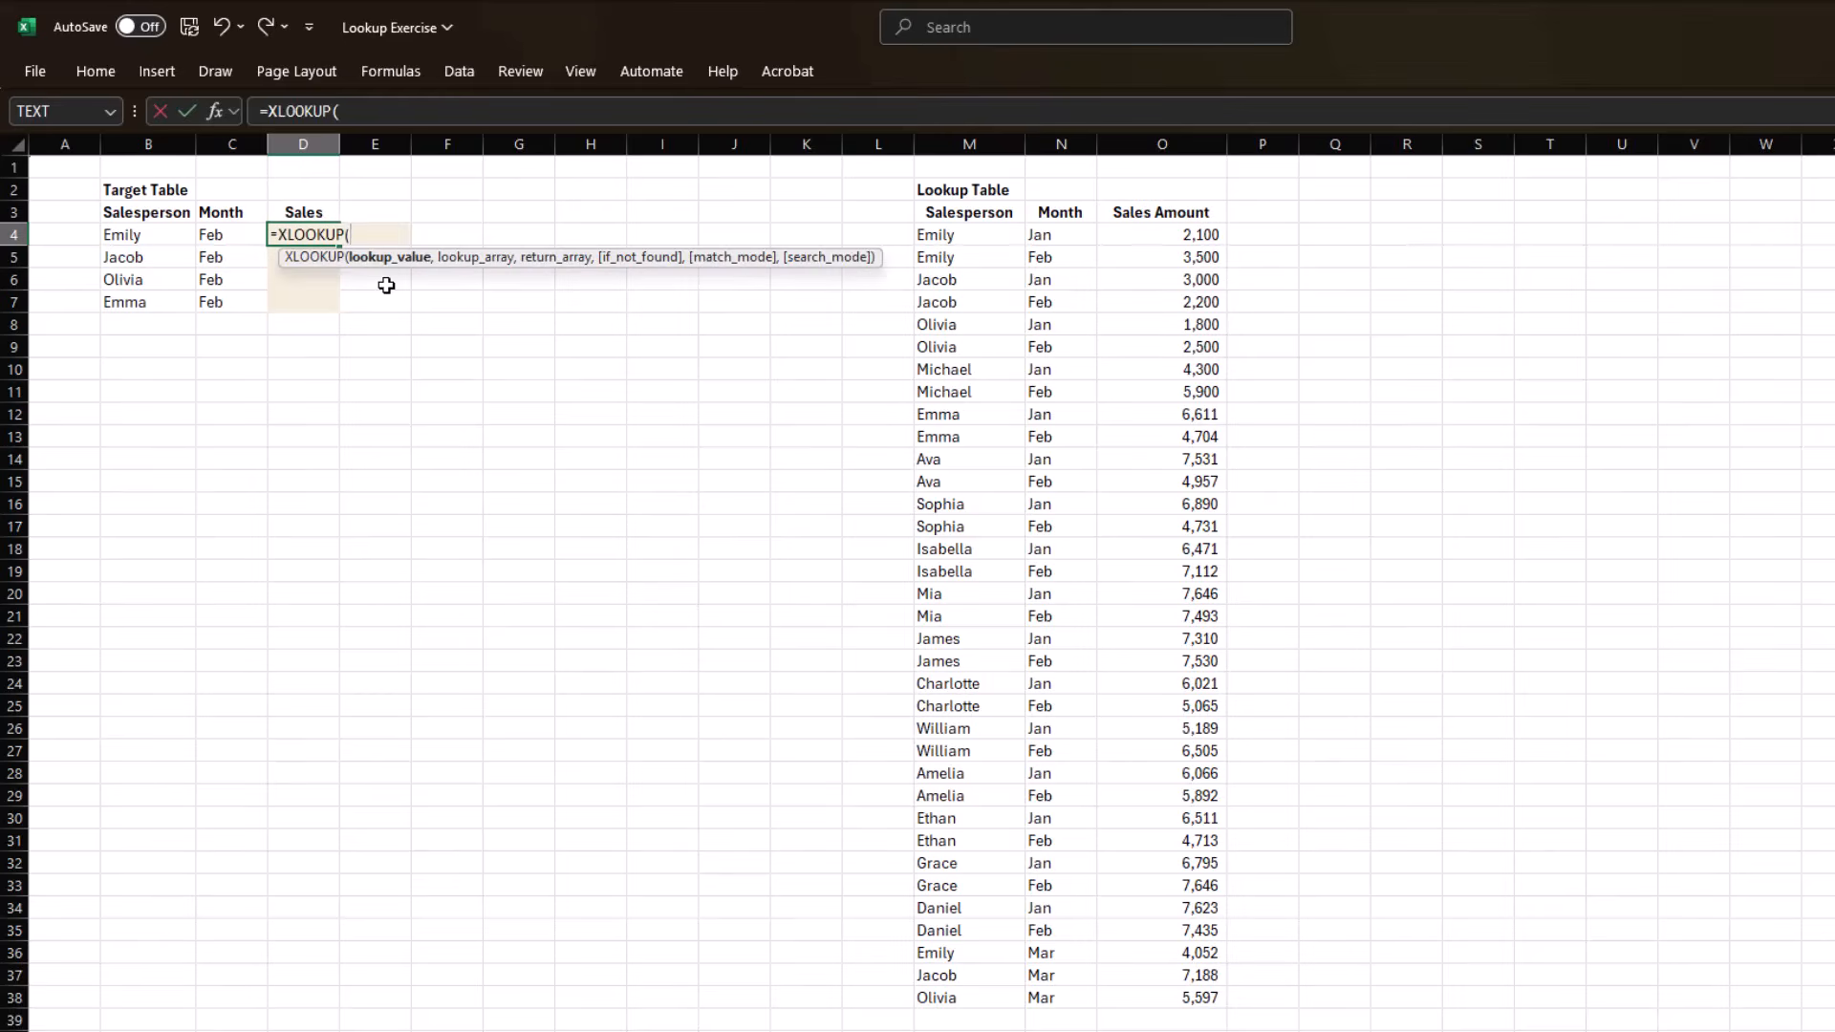
key("Left")
key("Left")
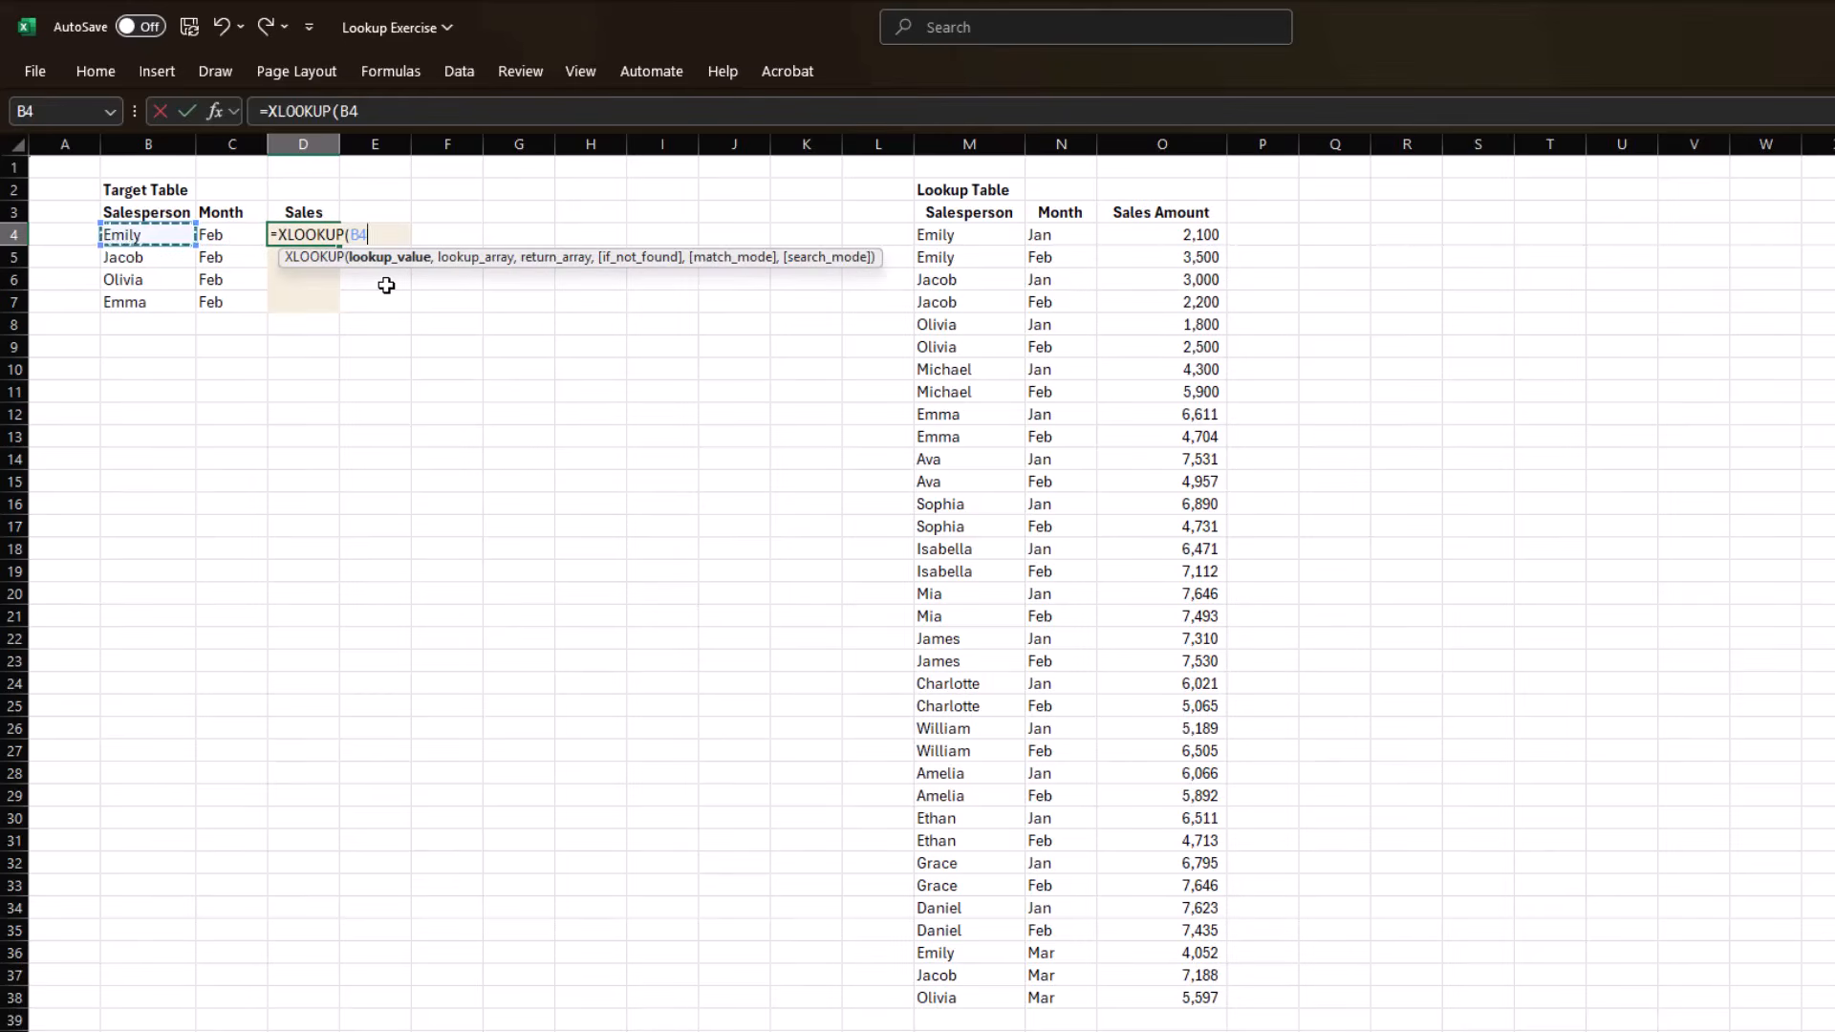
type(",")
left_click(998, 237)
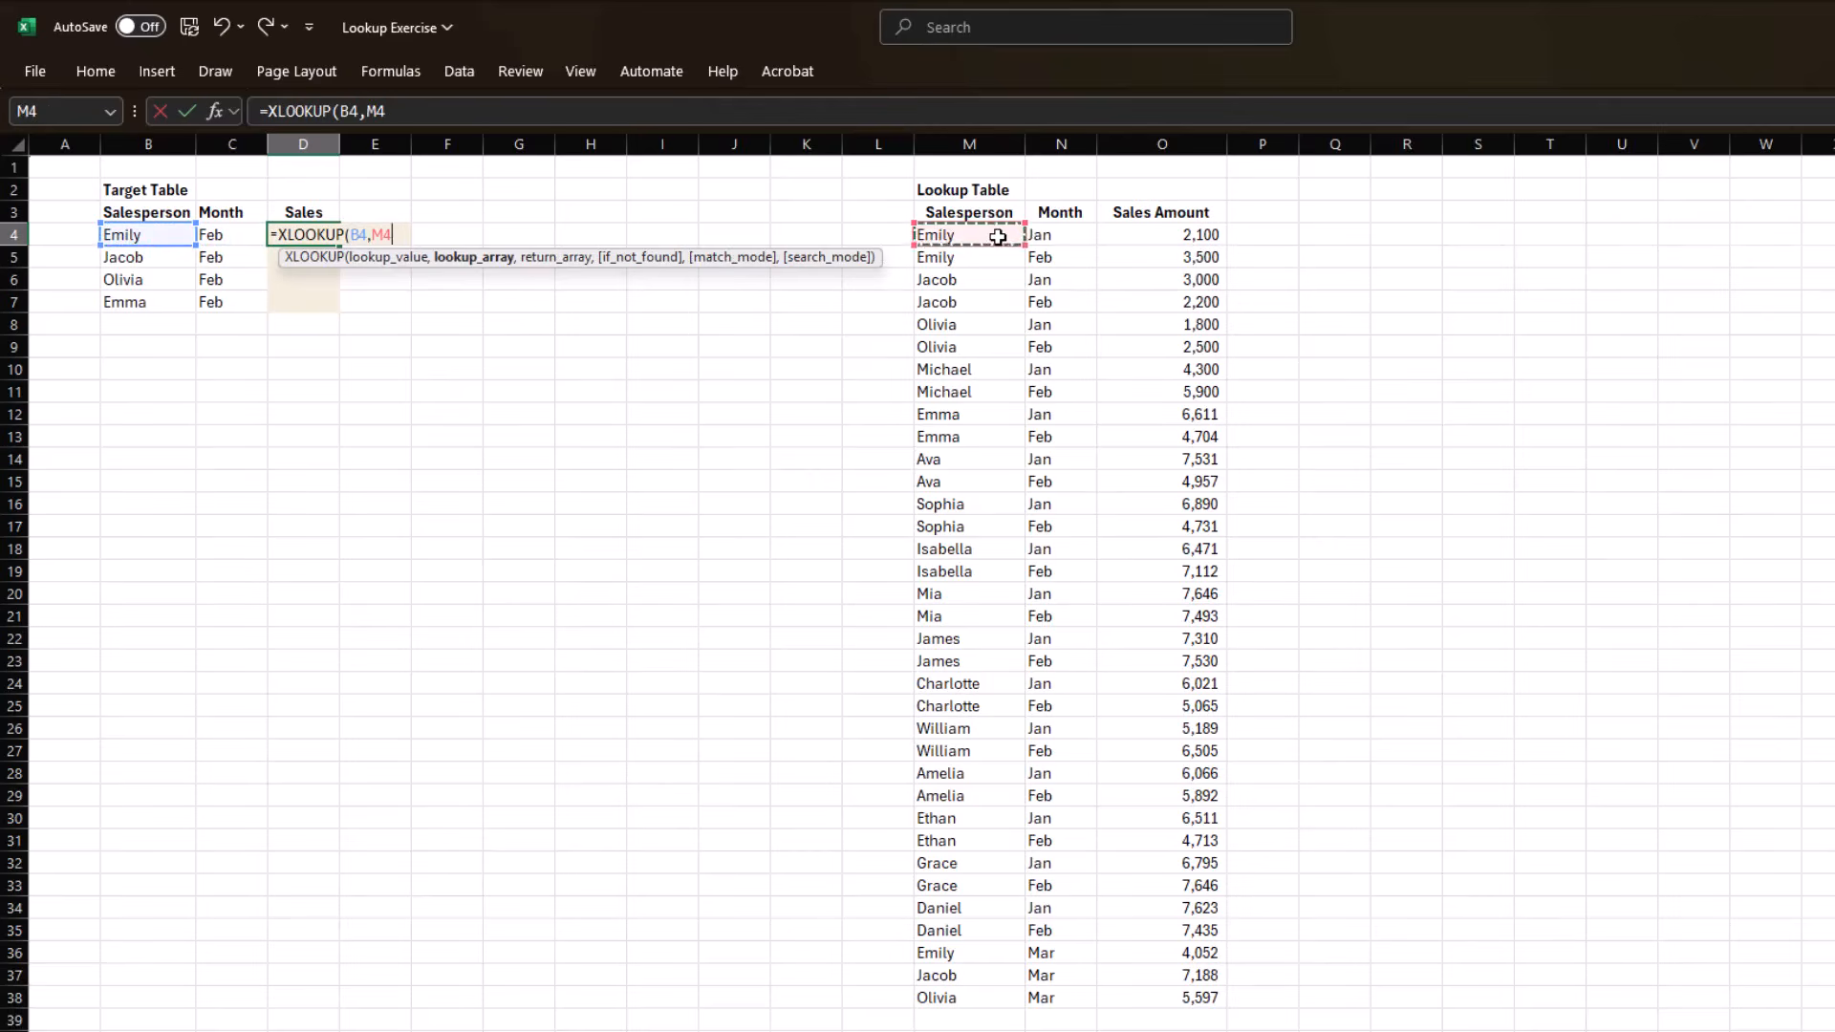
key("ctrl+shift+Down")
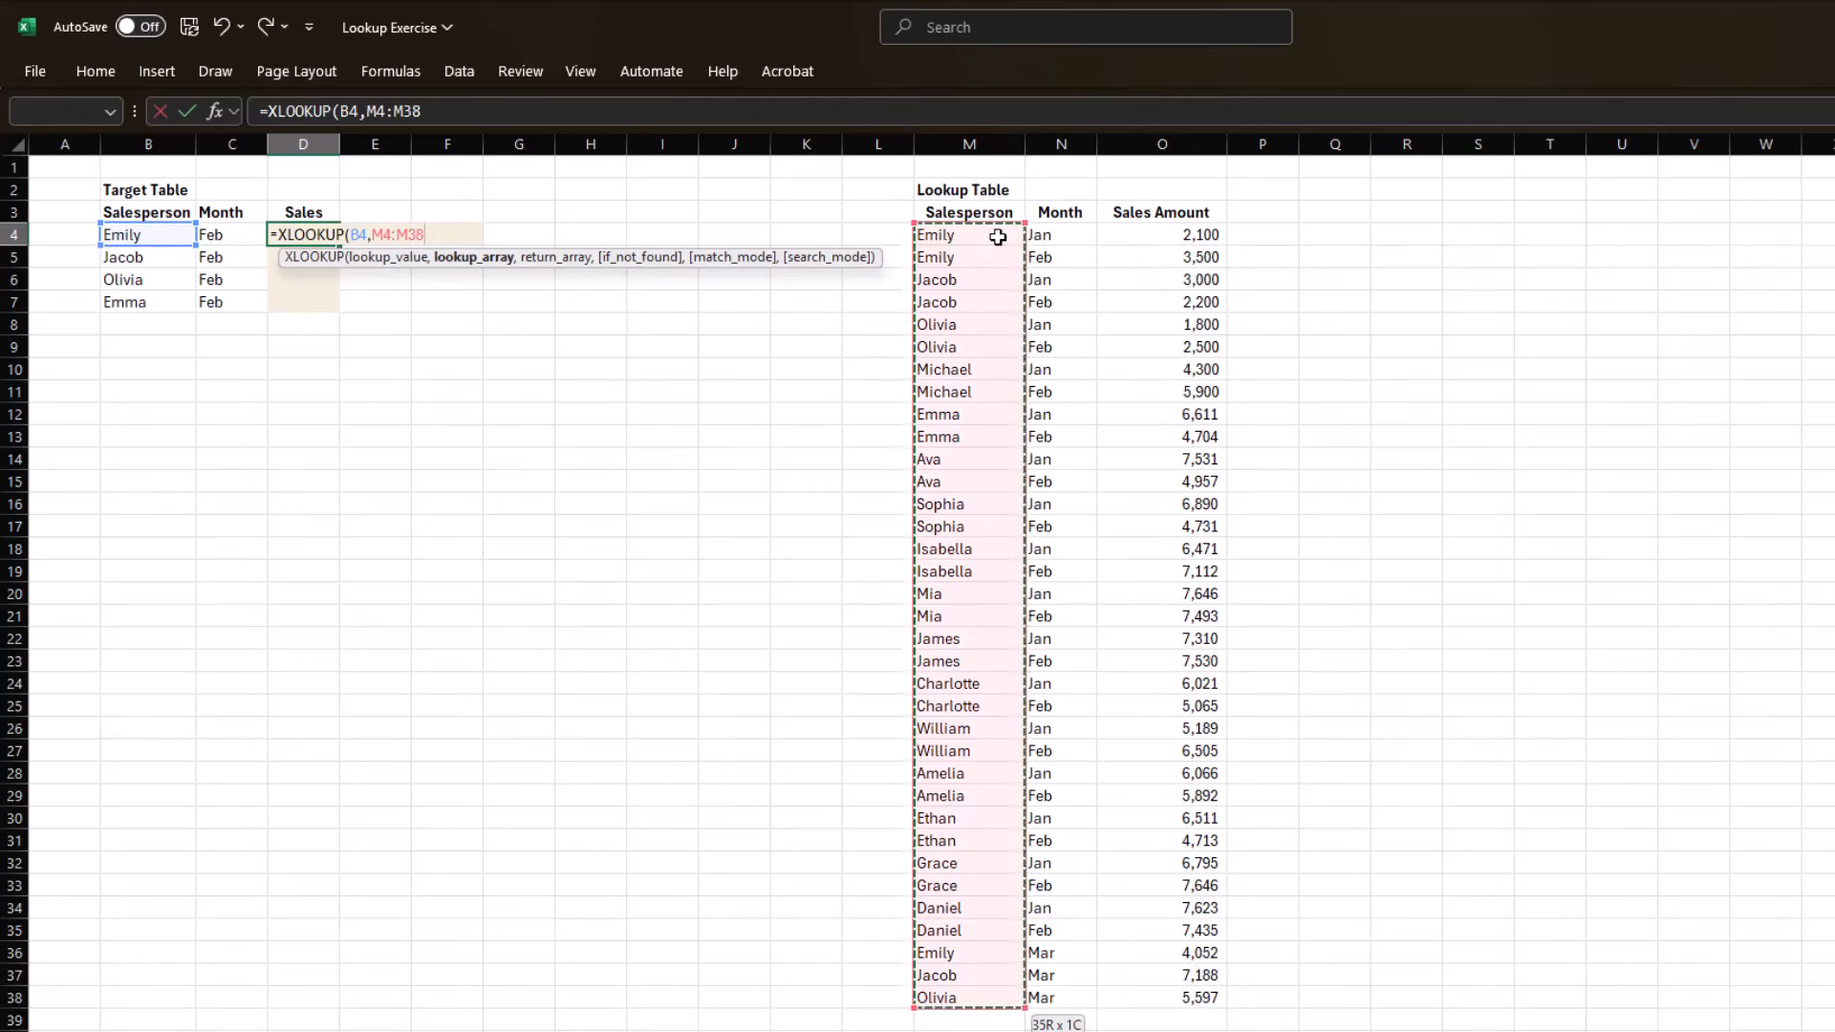
type(",")
left_click(1188, 235)
key("ctrl+shift+Down")
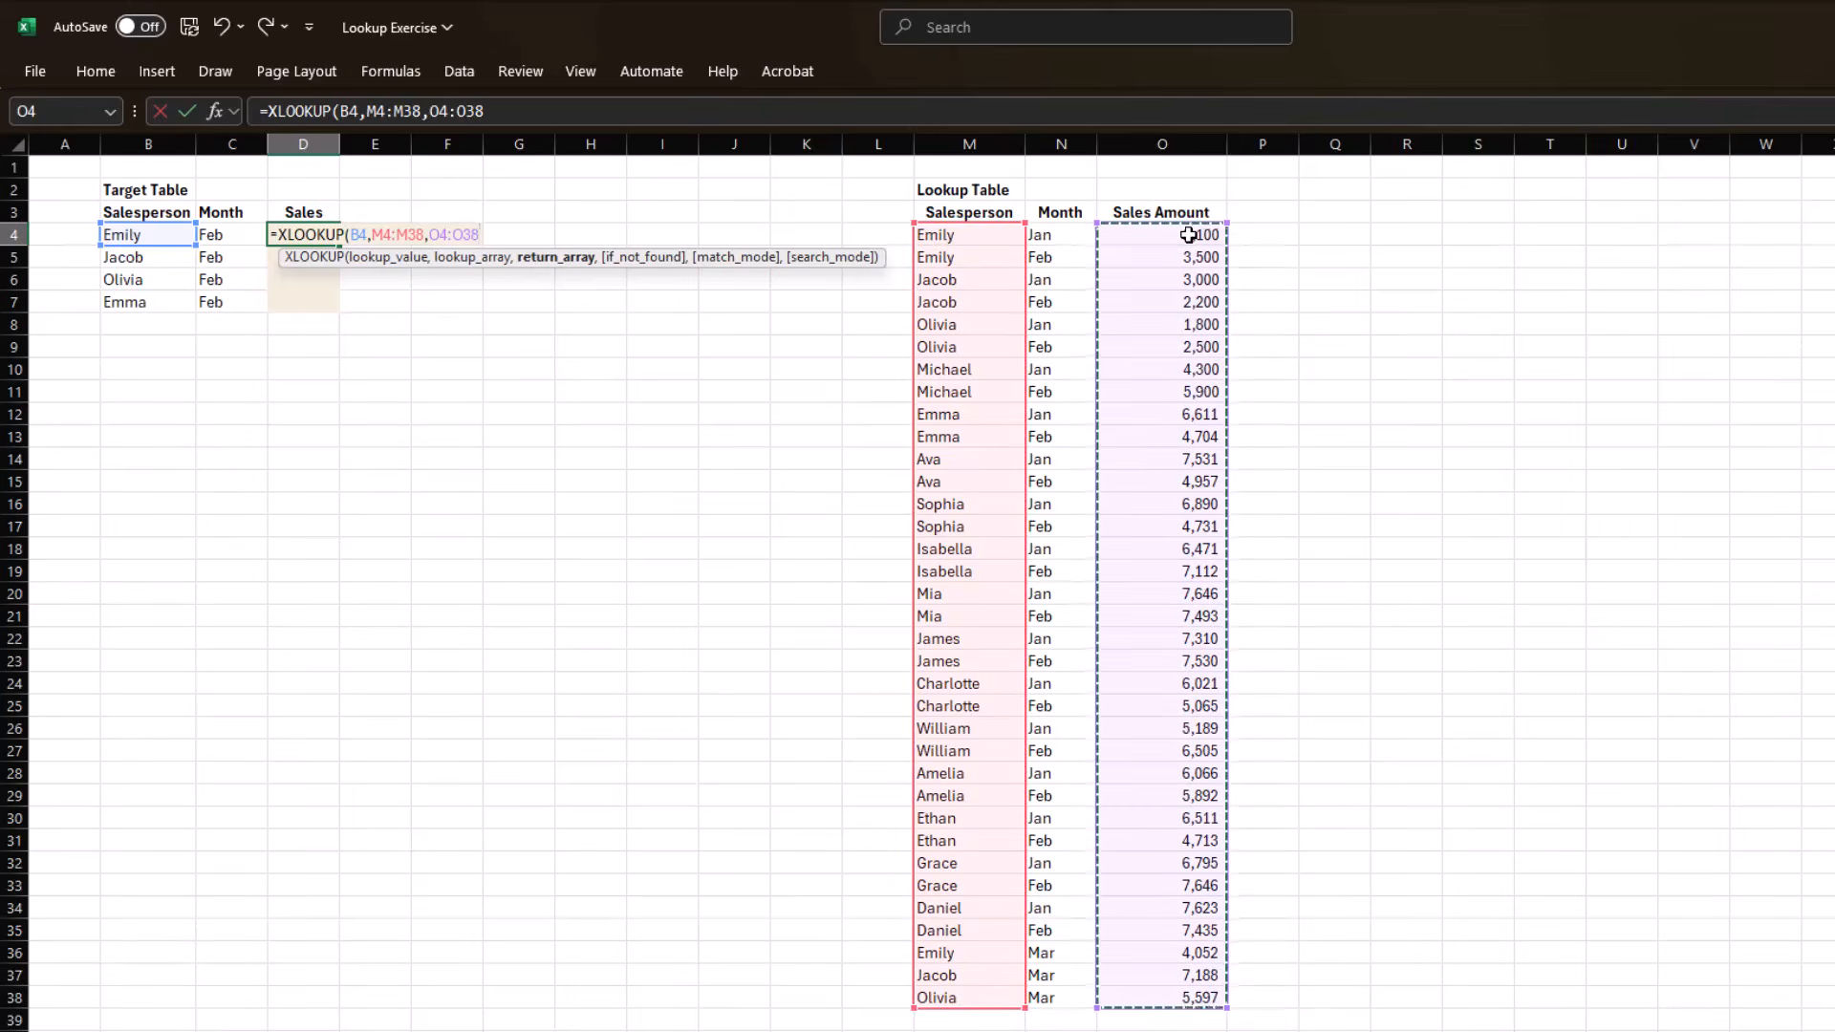
type(")")
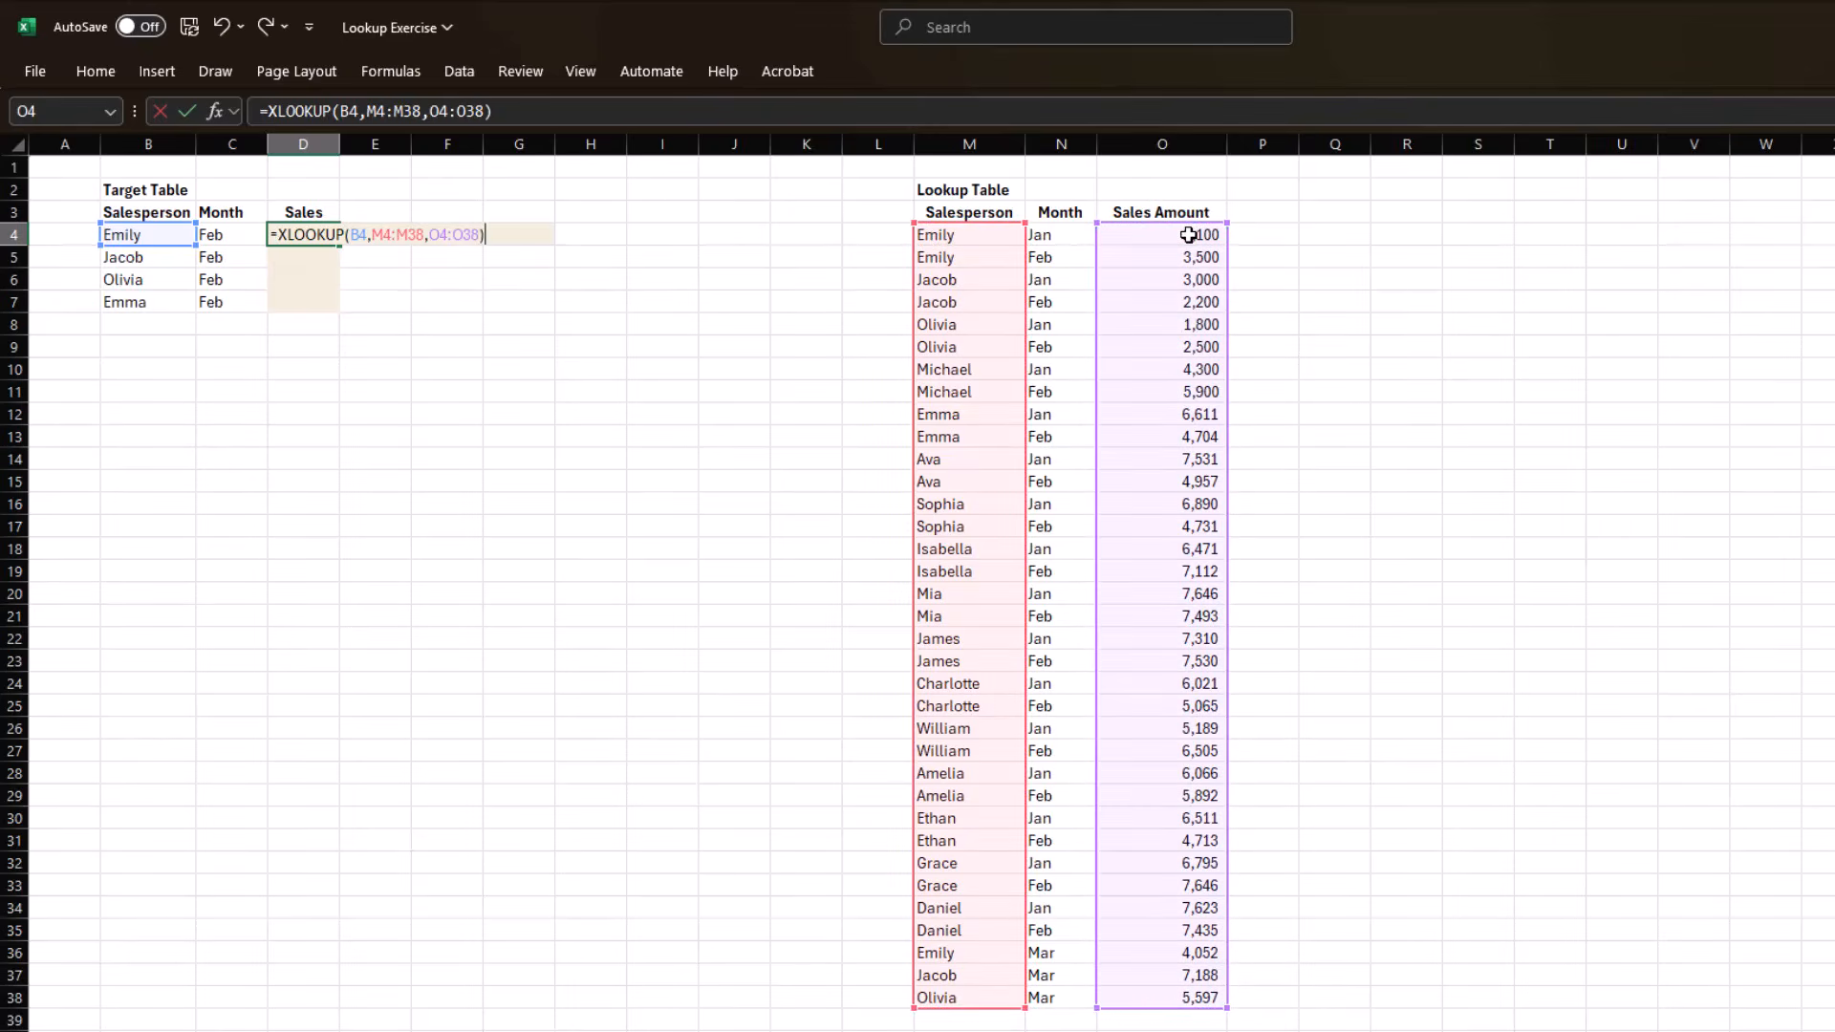
key("Return")
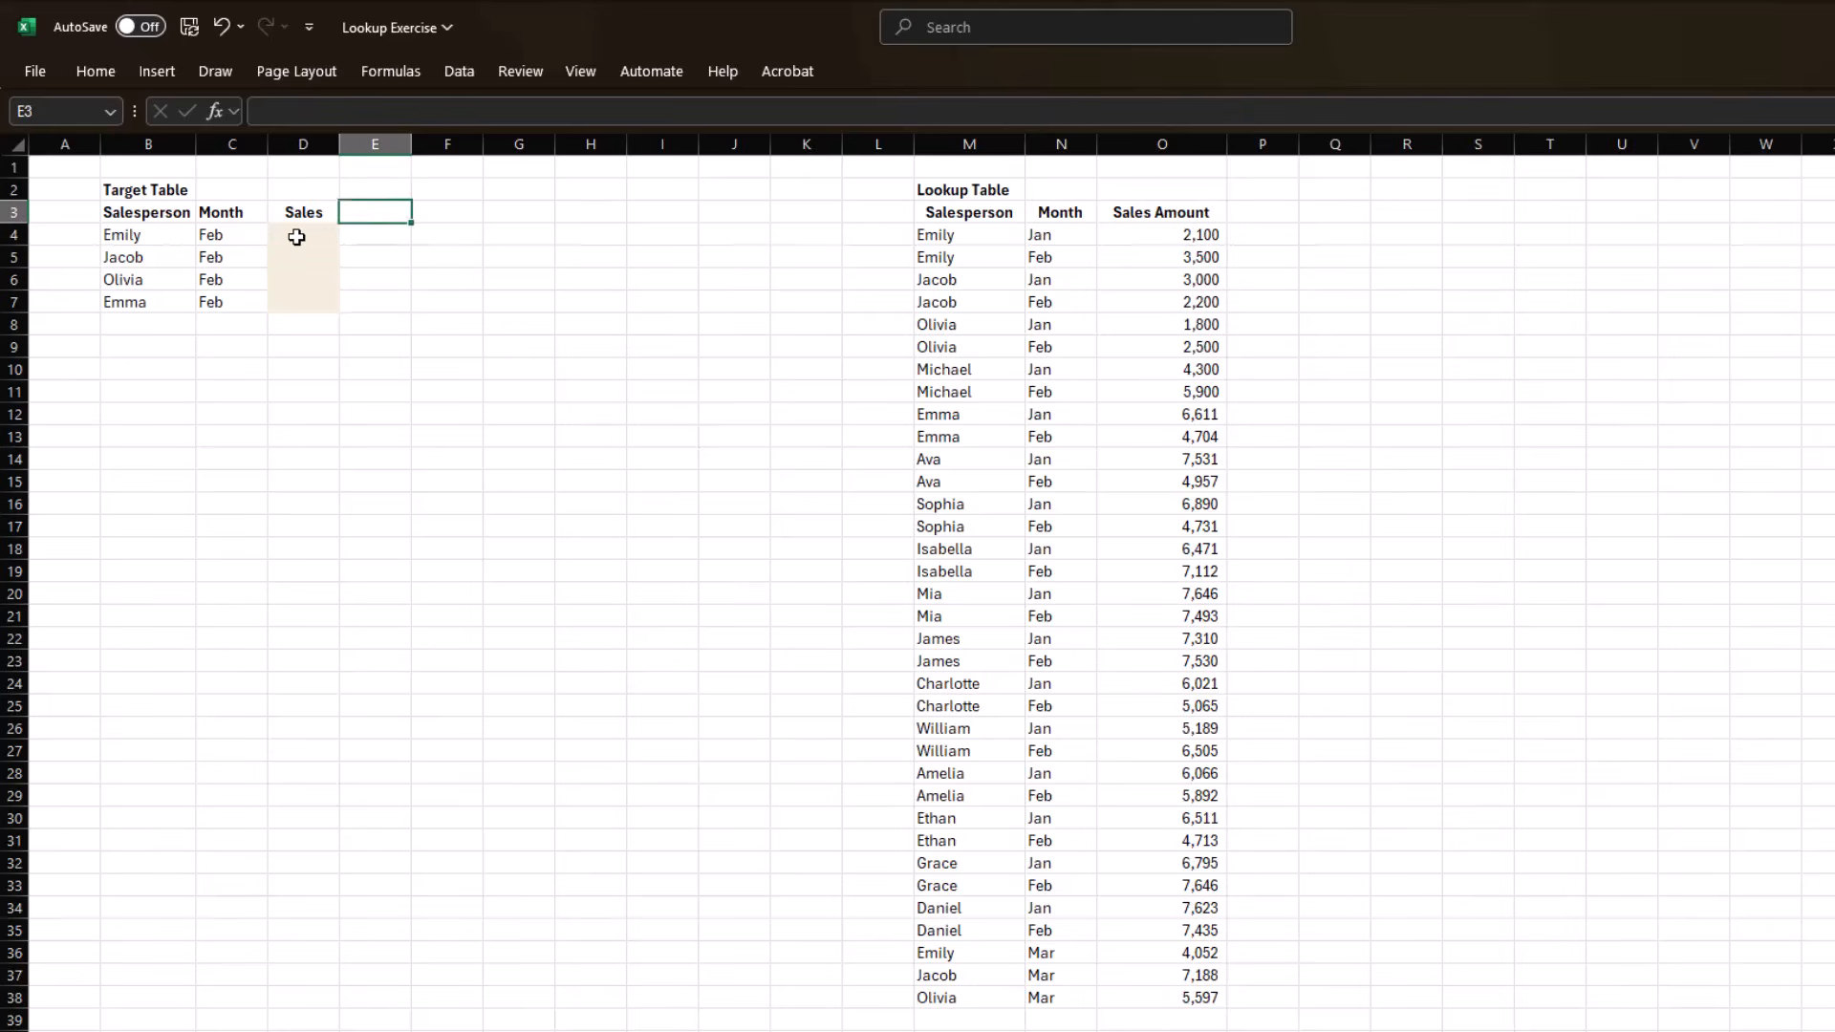
Add a Combo header in E3 and enter a CONCATENATE formula in E4 that joins B4 and C4.
type("Combo")
key("Return")
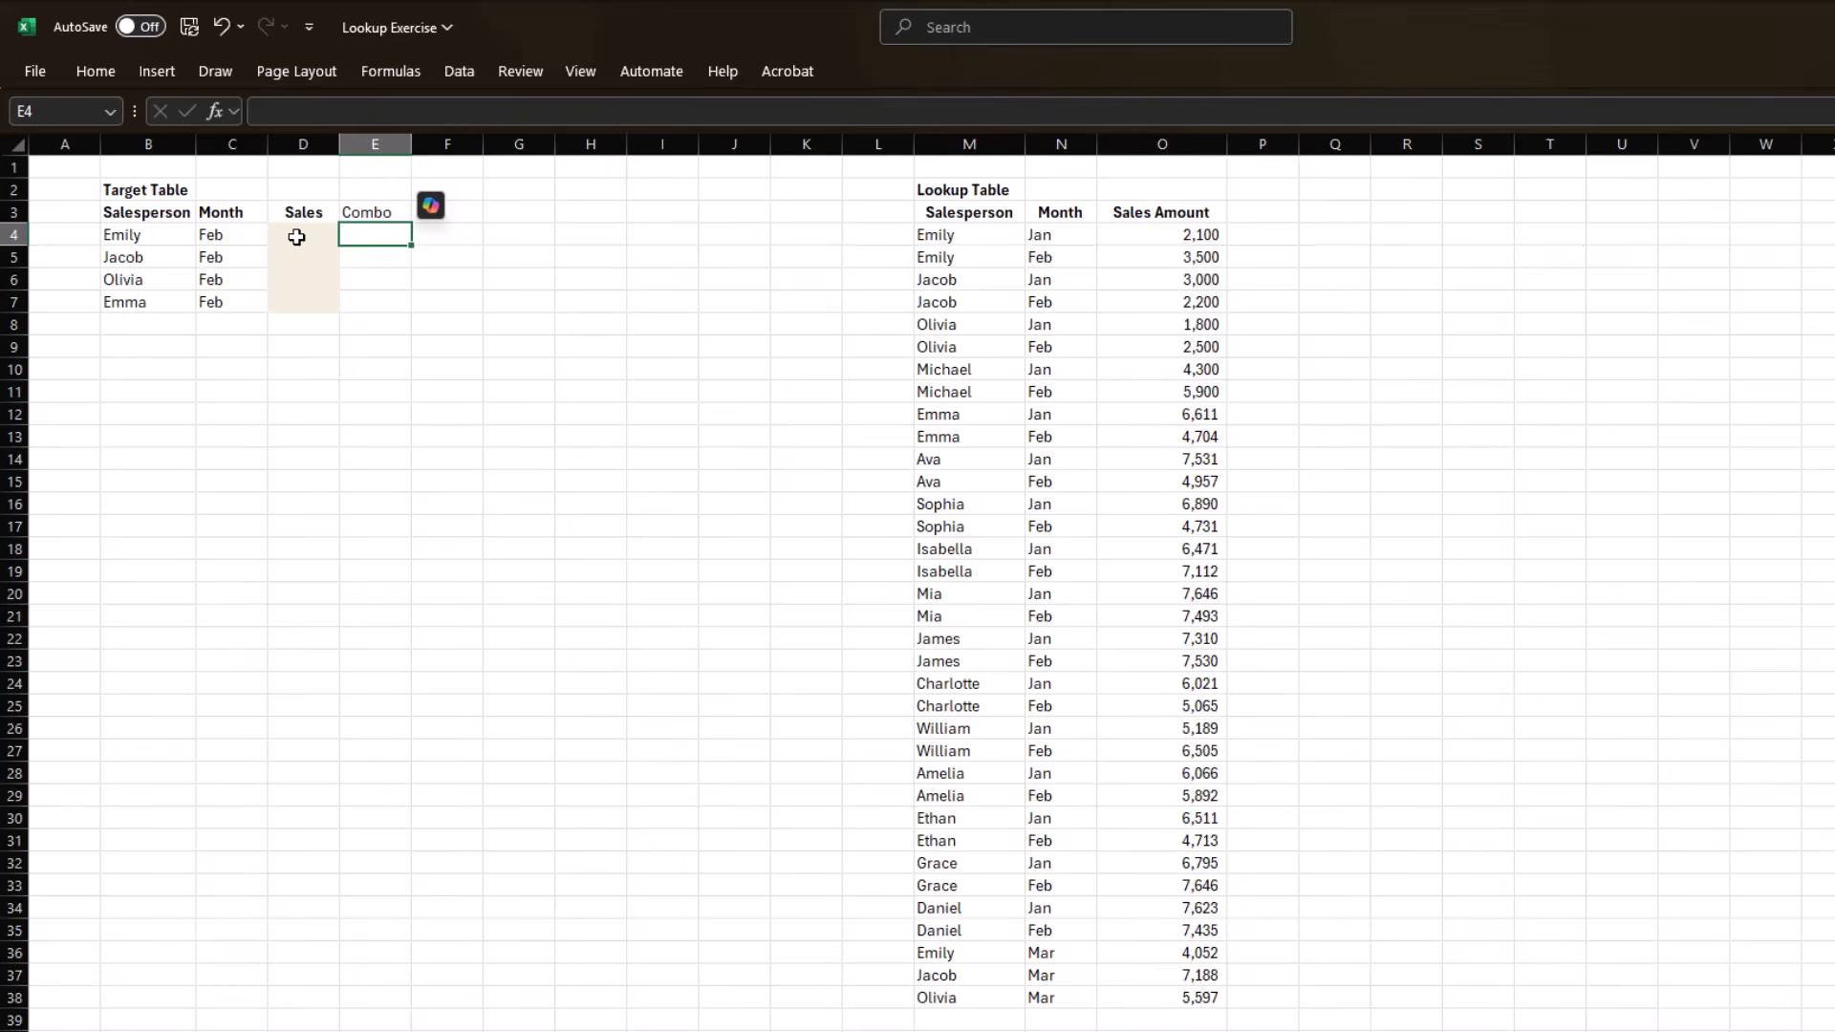
type("=conc")
key("Down")
key("Tab")
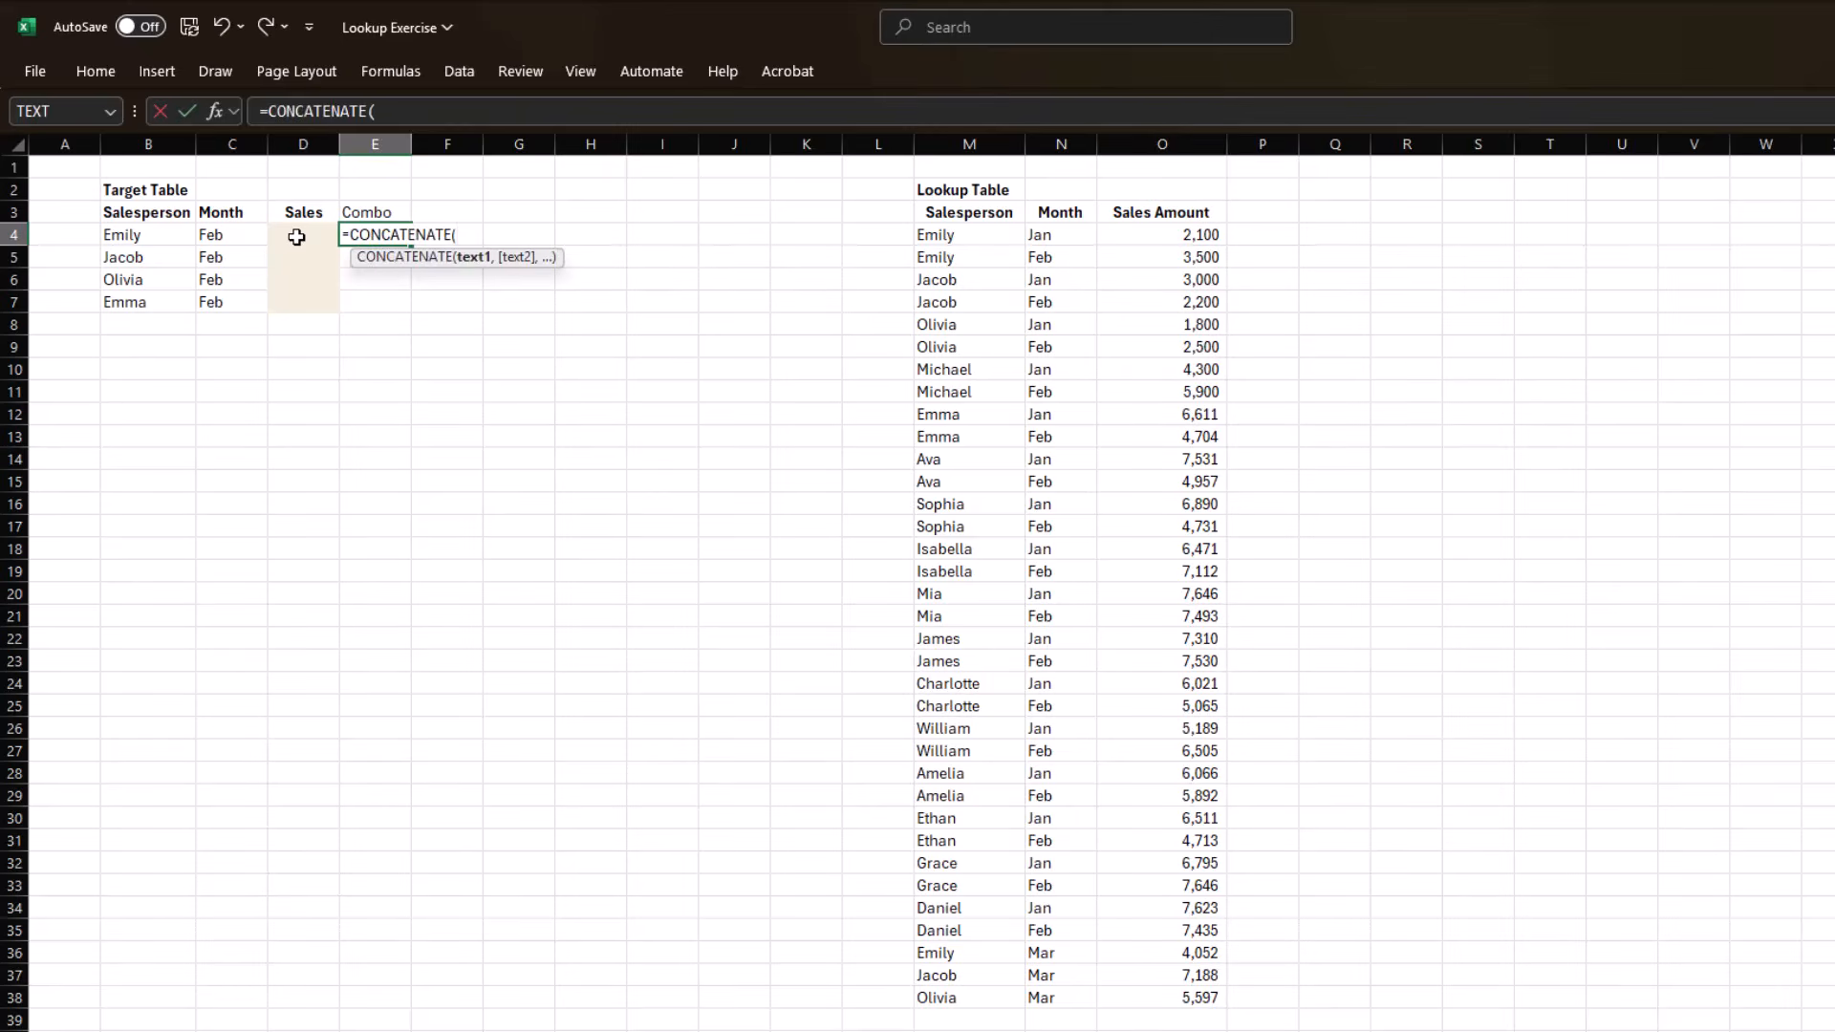
key("Left")
key("Left")
key("Left")
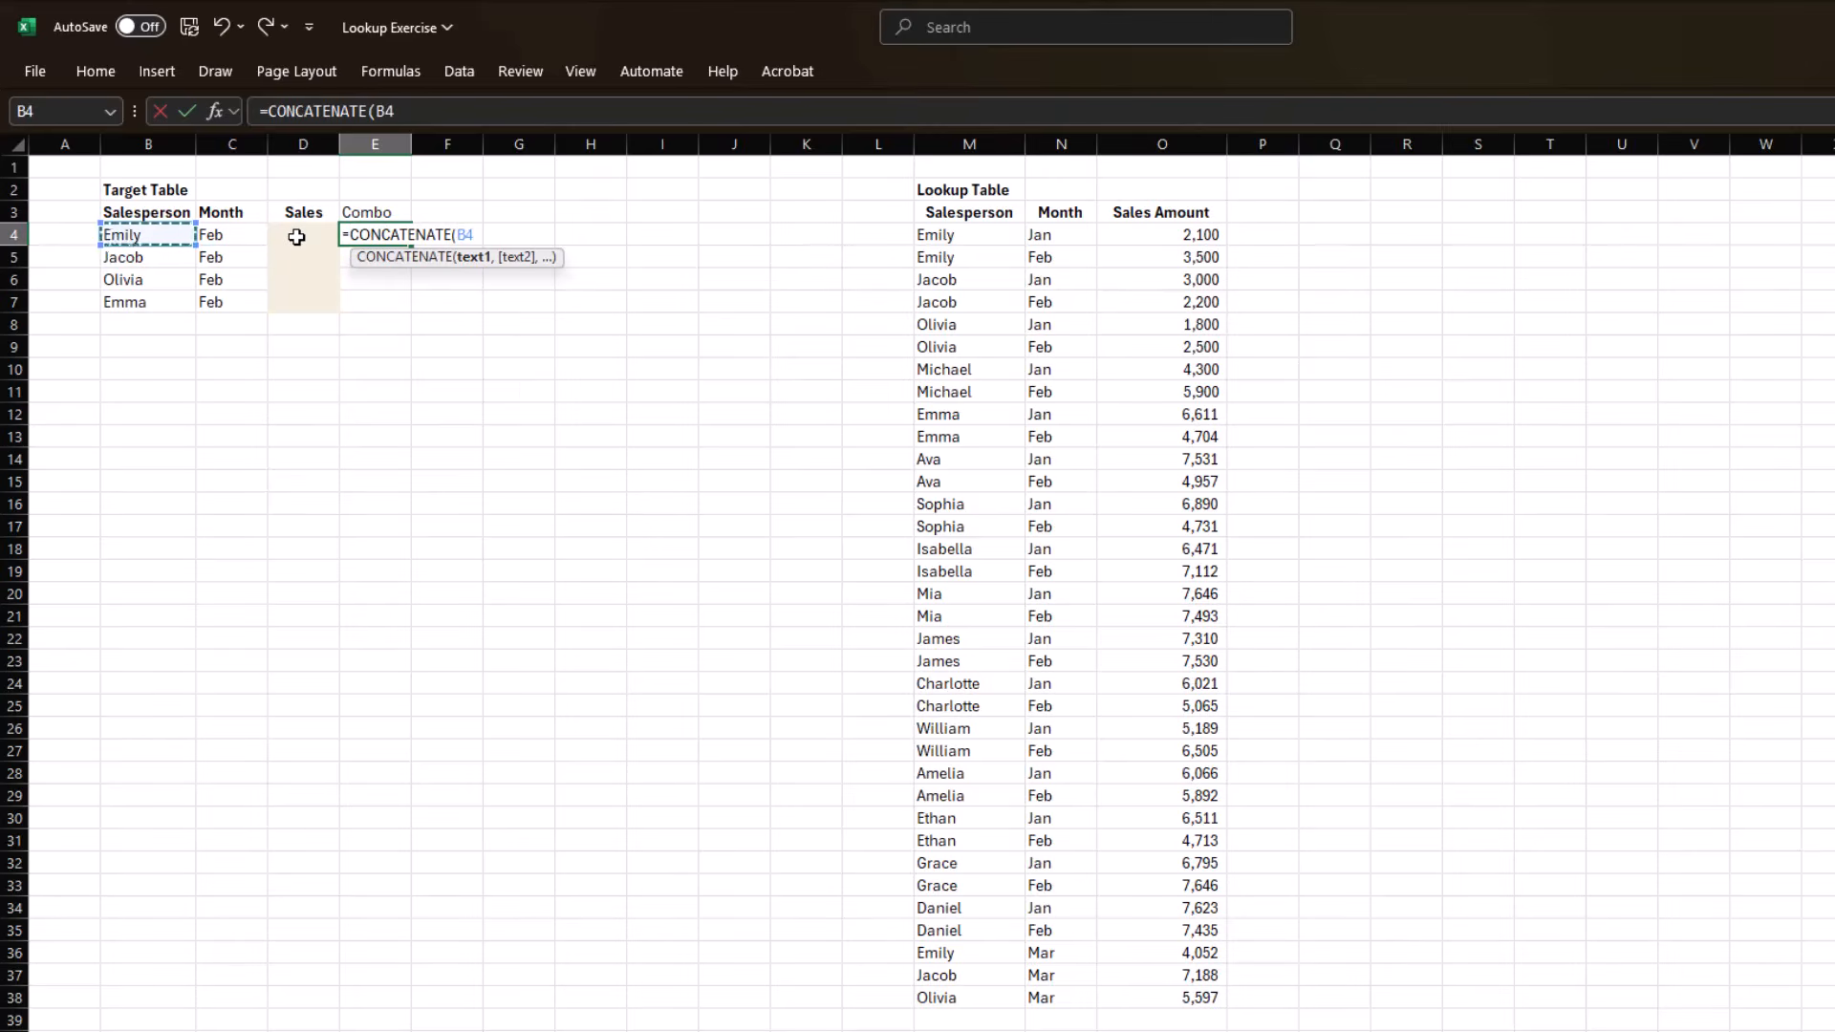
type(",")
key("Left")
key("Left")
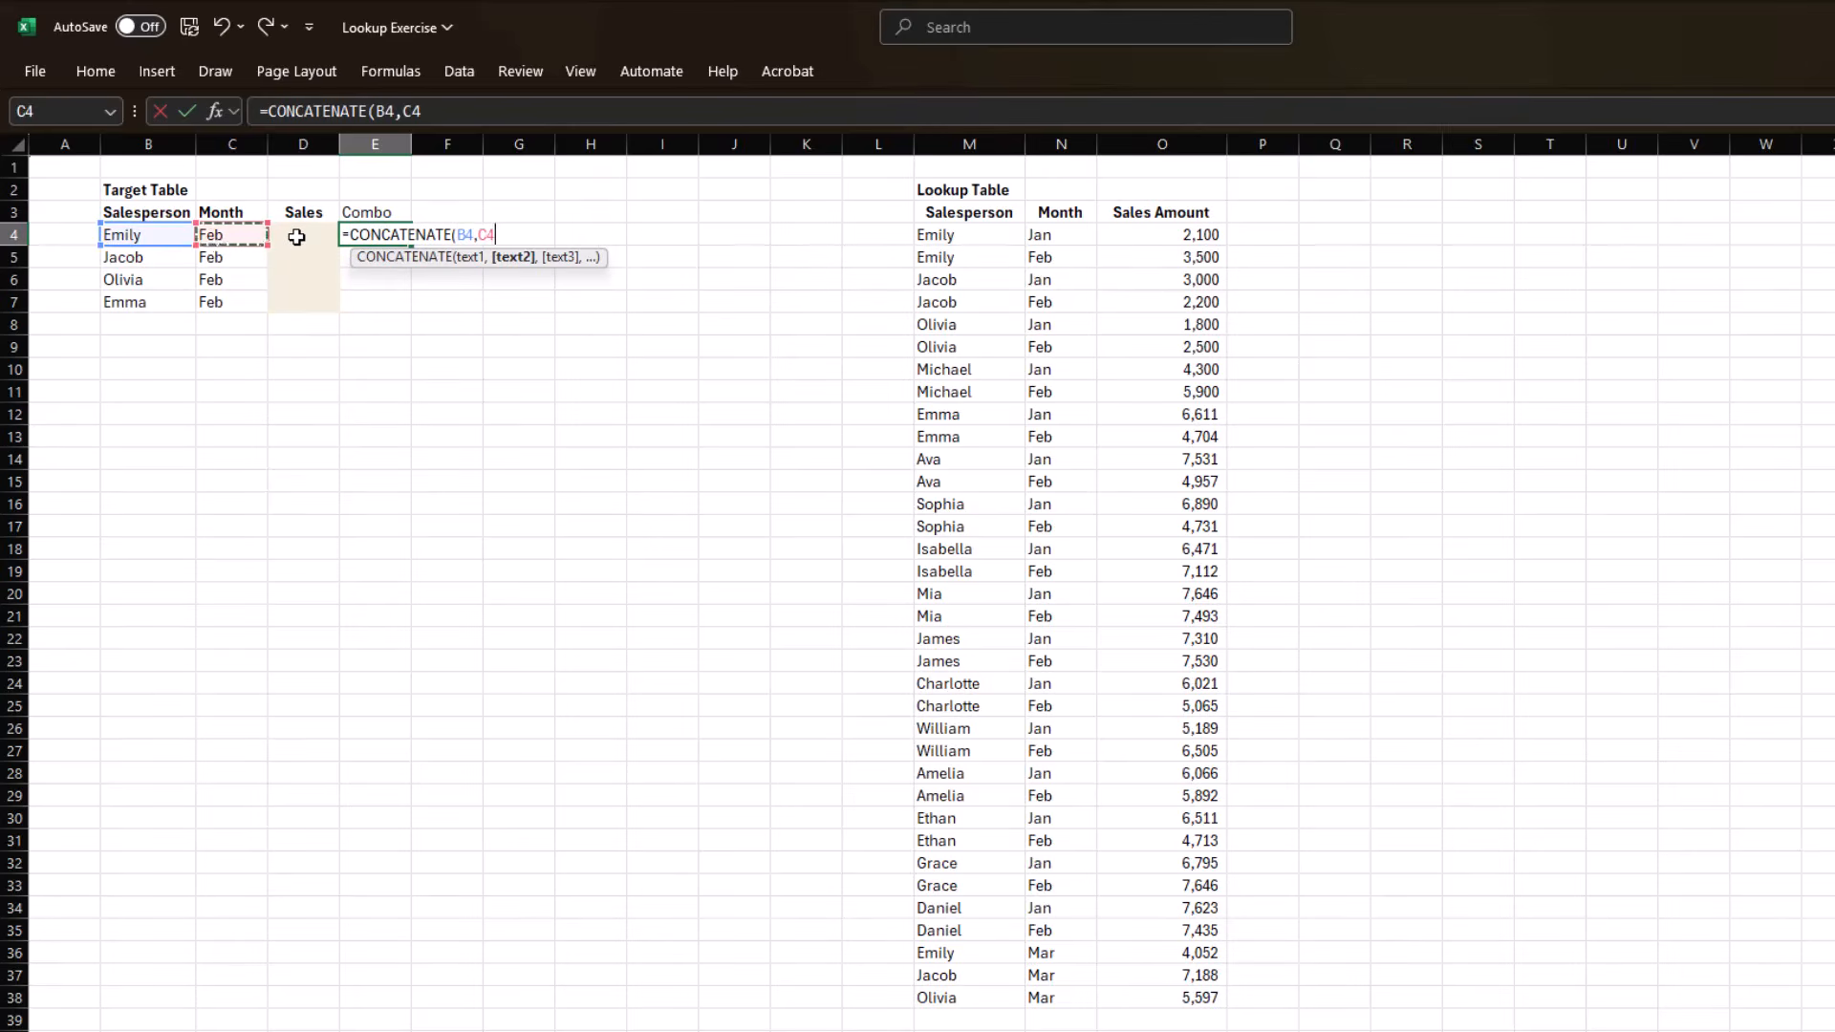
type(")")
key("Return")
Fill the CONCATENATE formula from E4 down to E7.
key("Up")
key("shift+Down")
key("shift+Down")
key("shift+Down")
key("ctrl+d")
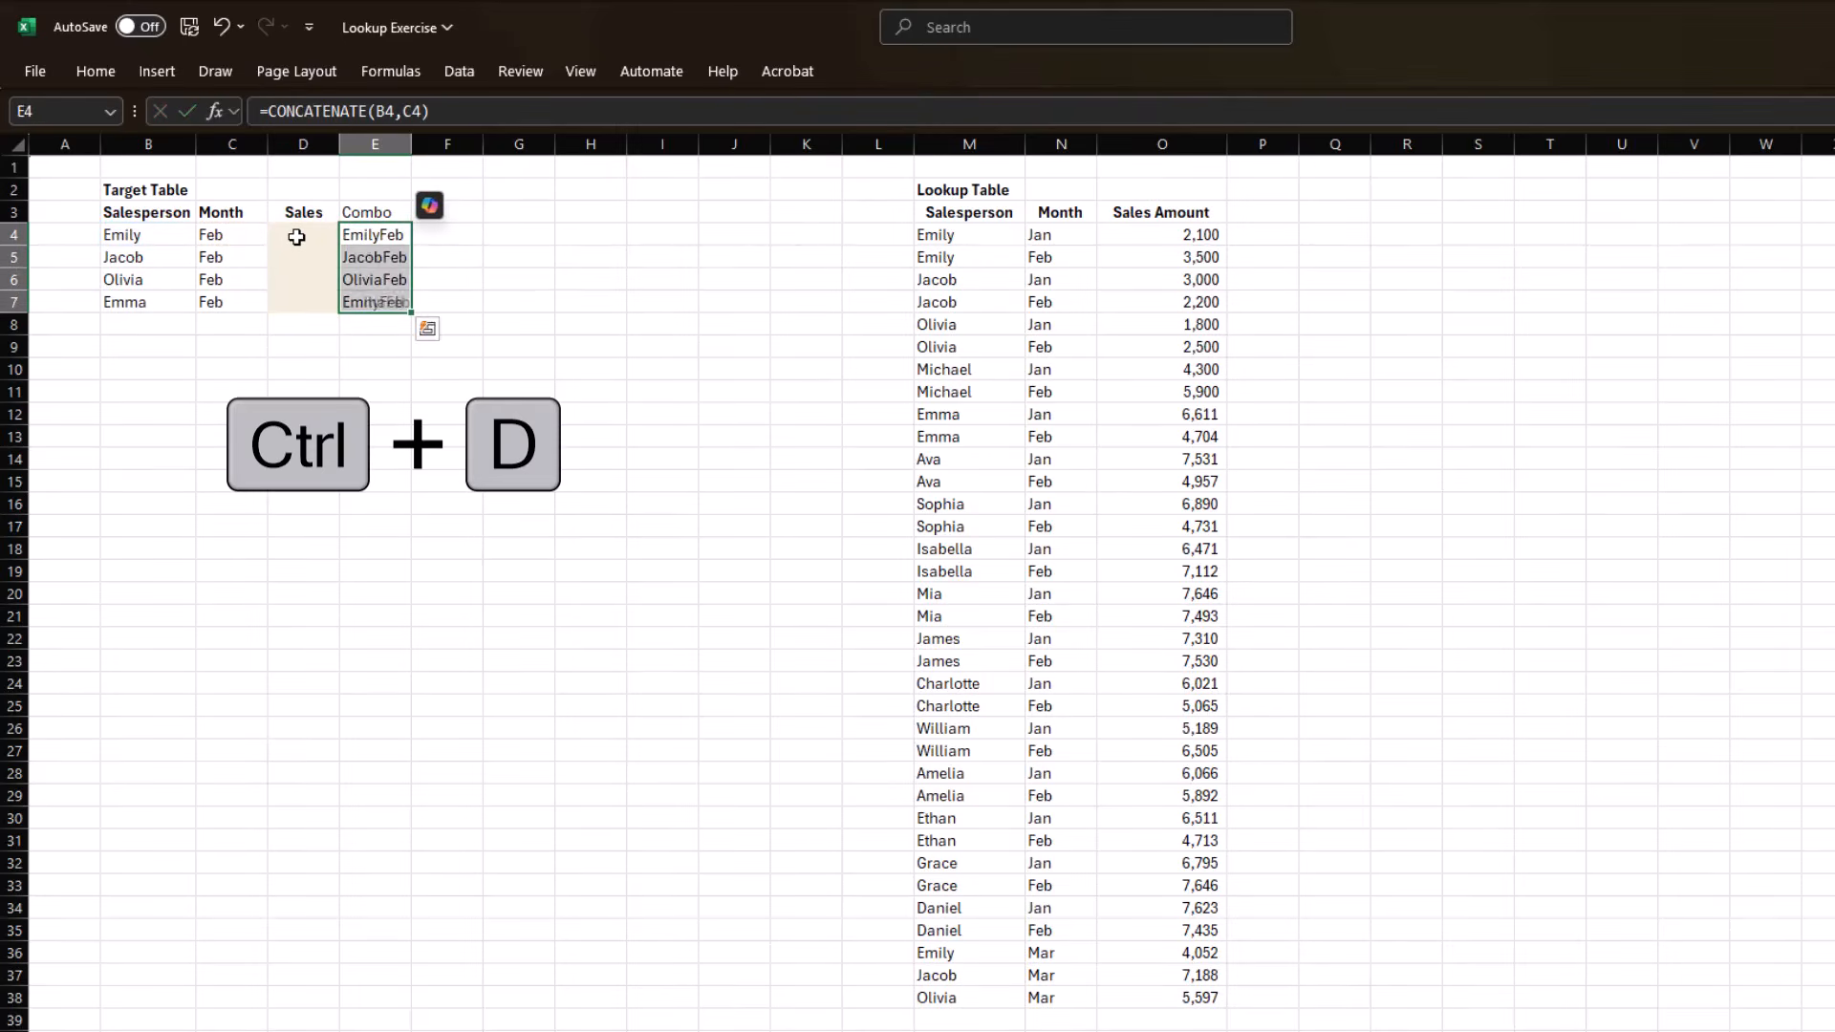
Add a Combo header in P3 beside the lookup table's Sales Amount column.
left_click(1262, 212)
type("Comnbo")
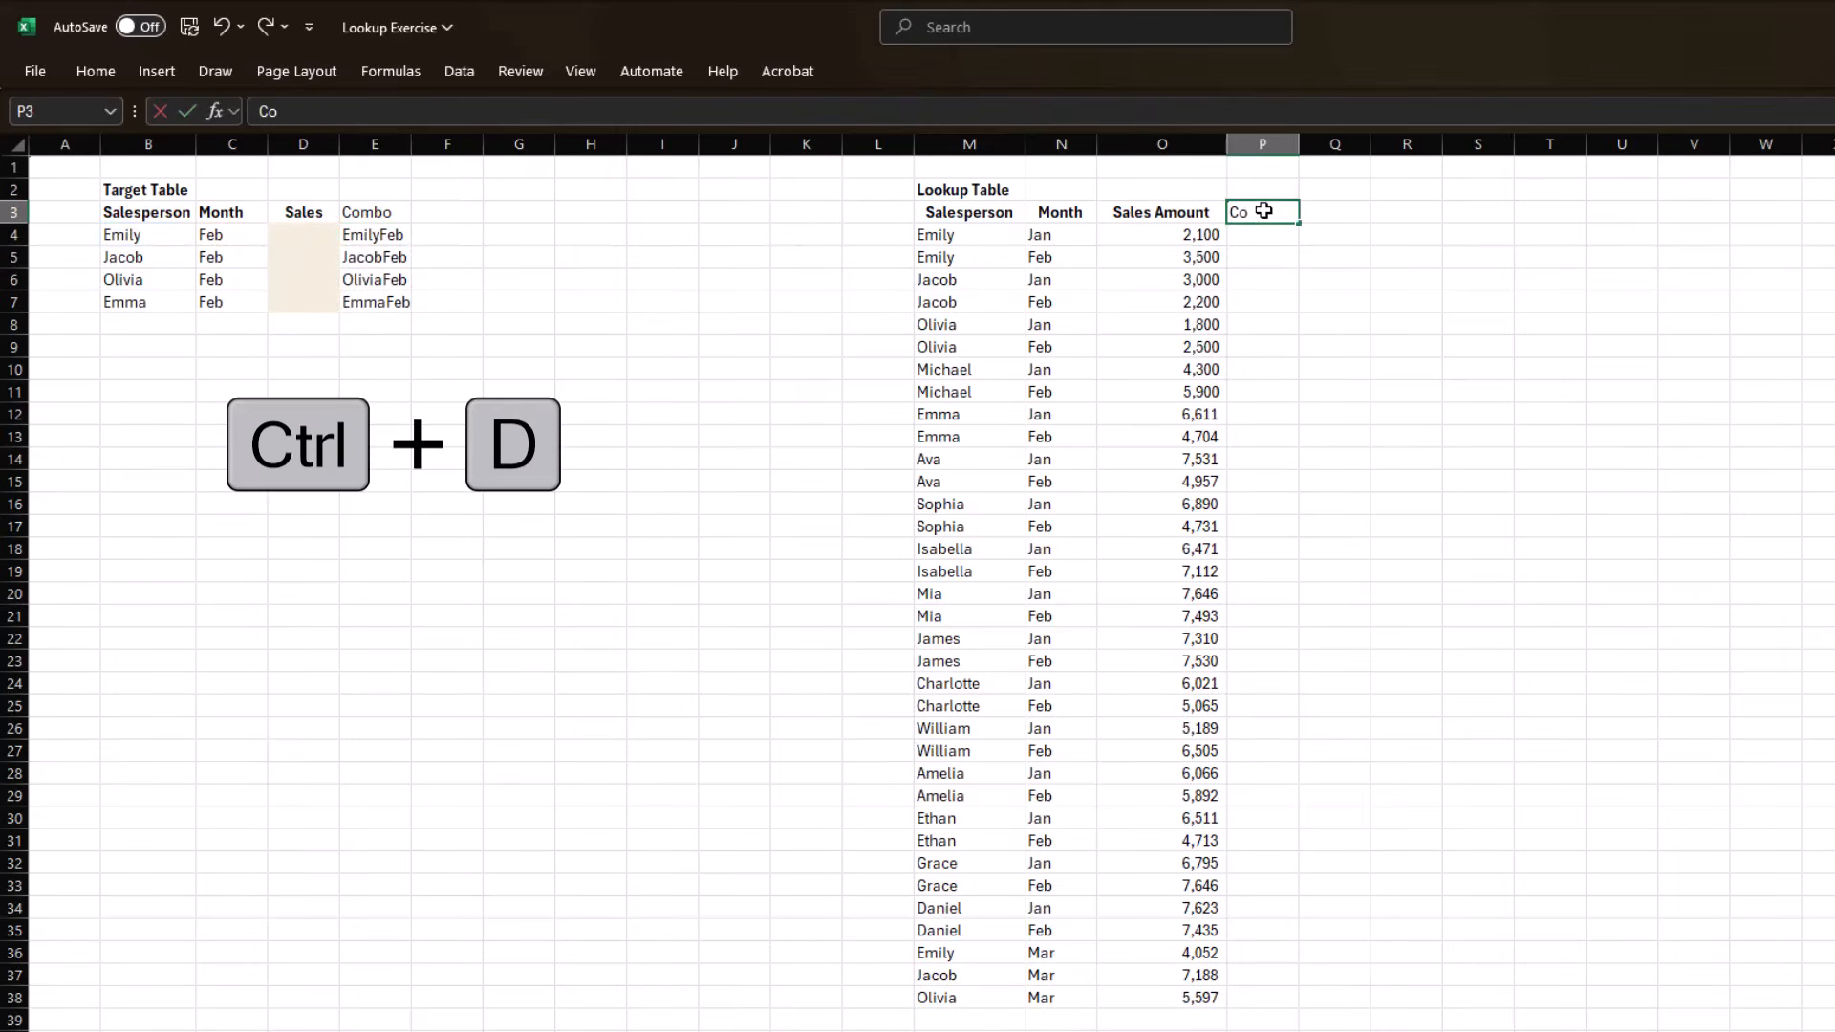
key("BackSpace")
key("BackSpace")
key("BackSpace")
type("bo")
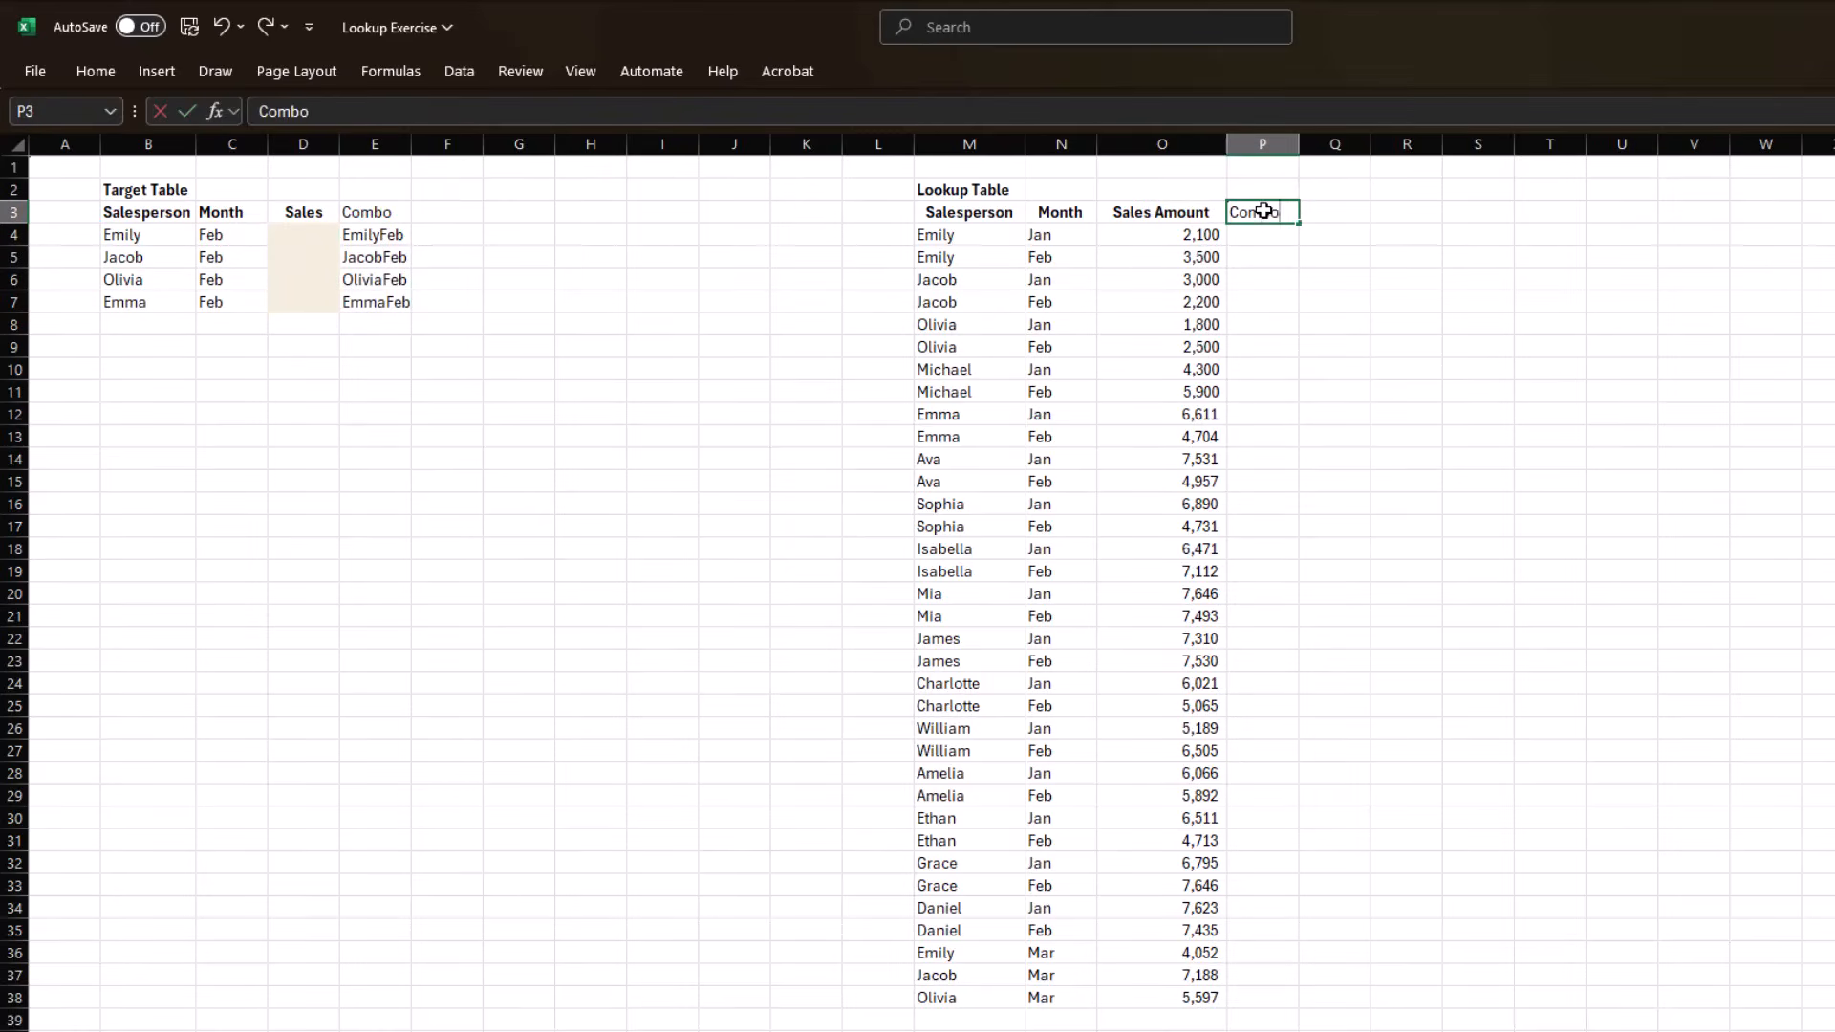
key("Return")
Enter =M4&N4 in P4 to join salesperson and month, and fill it down to P38.
type("=")
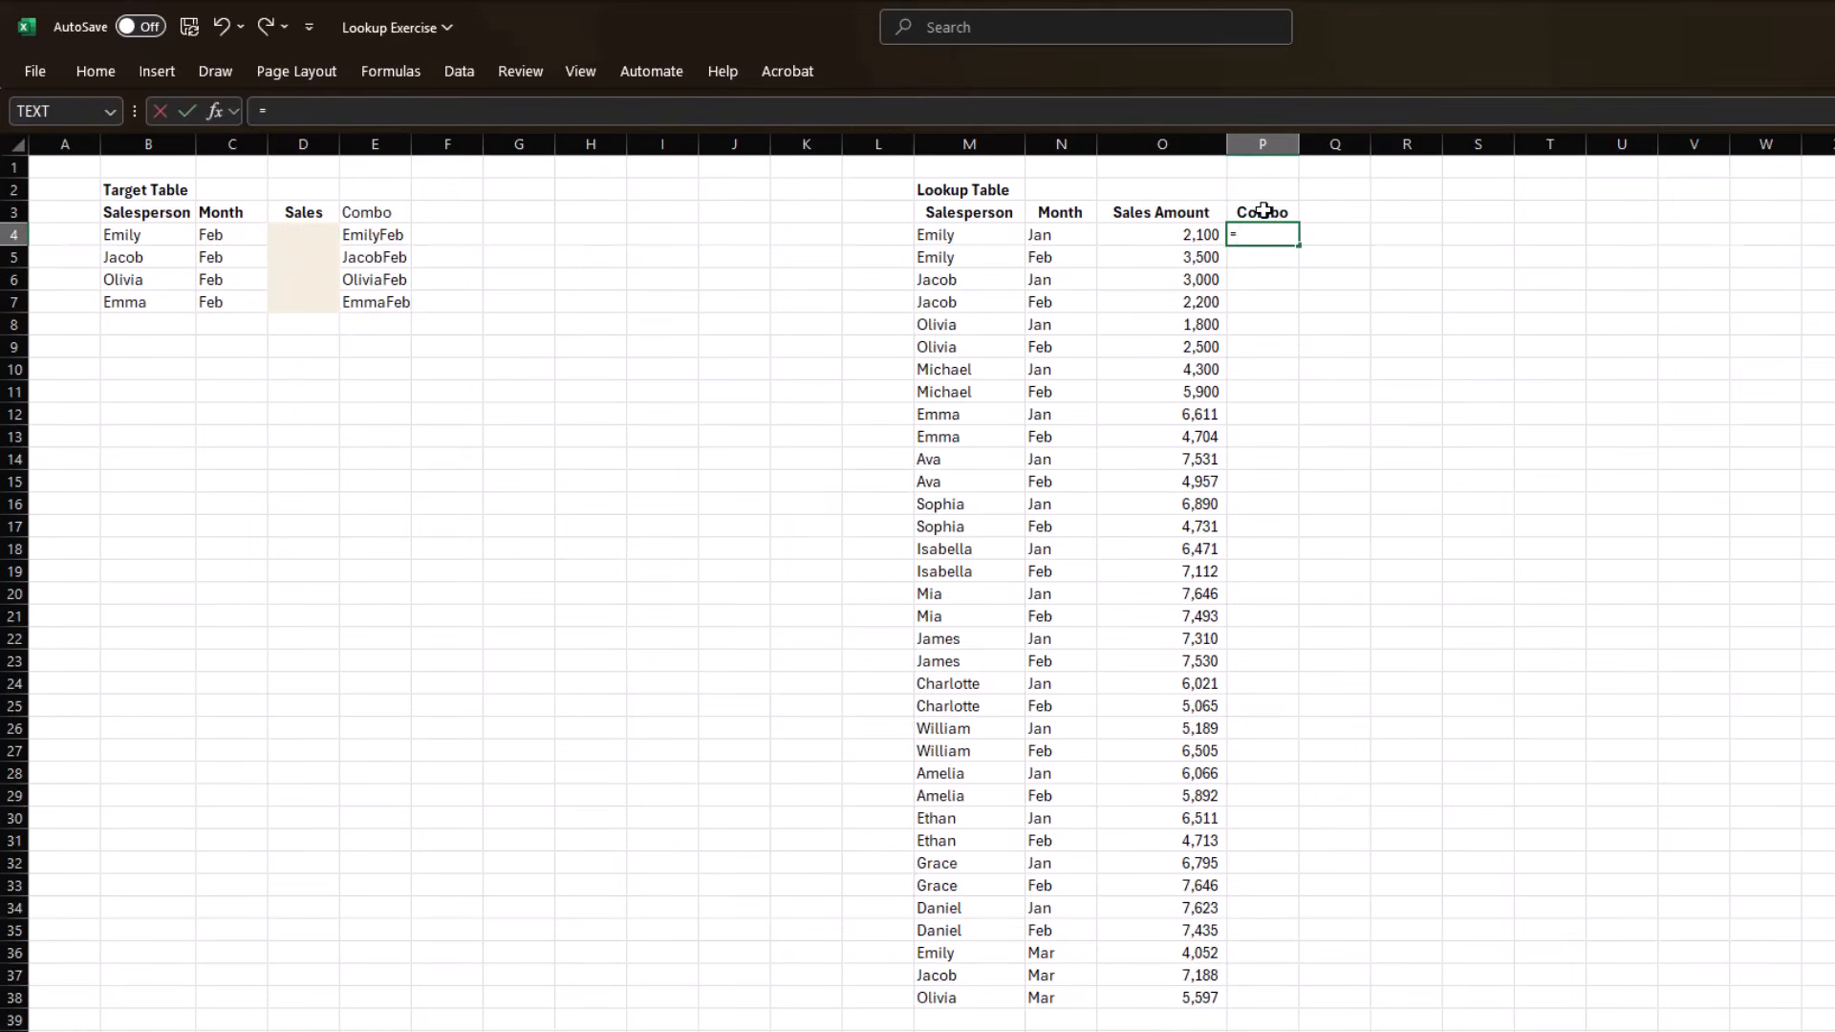
key("Left")
key("Left")
key("Left")
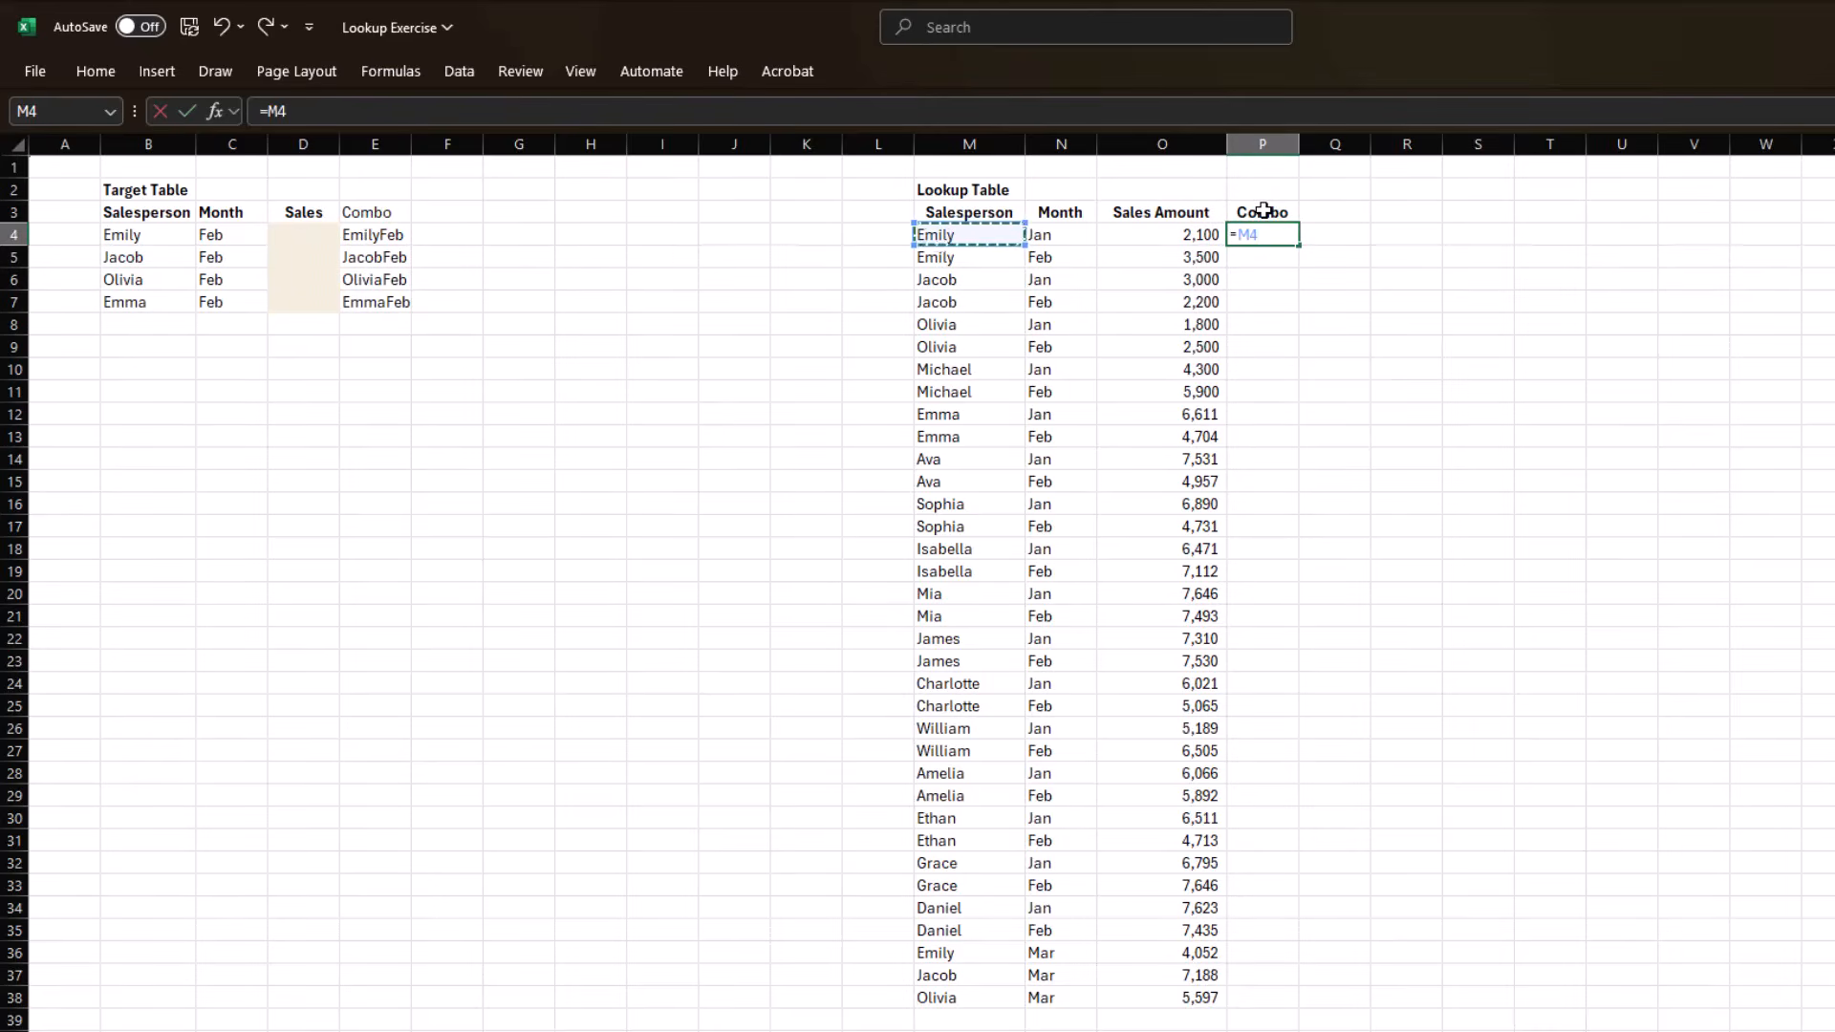
type("&")
key("Left")
key("Left")
type(")")
key("Return")
key("Return")
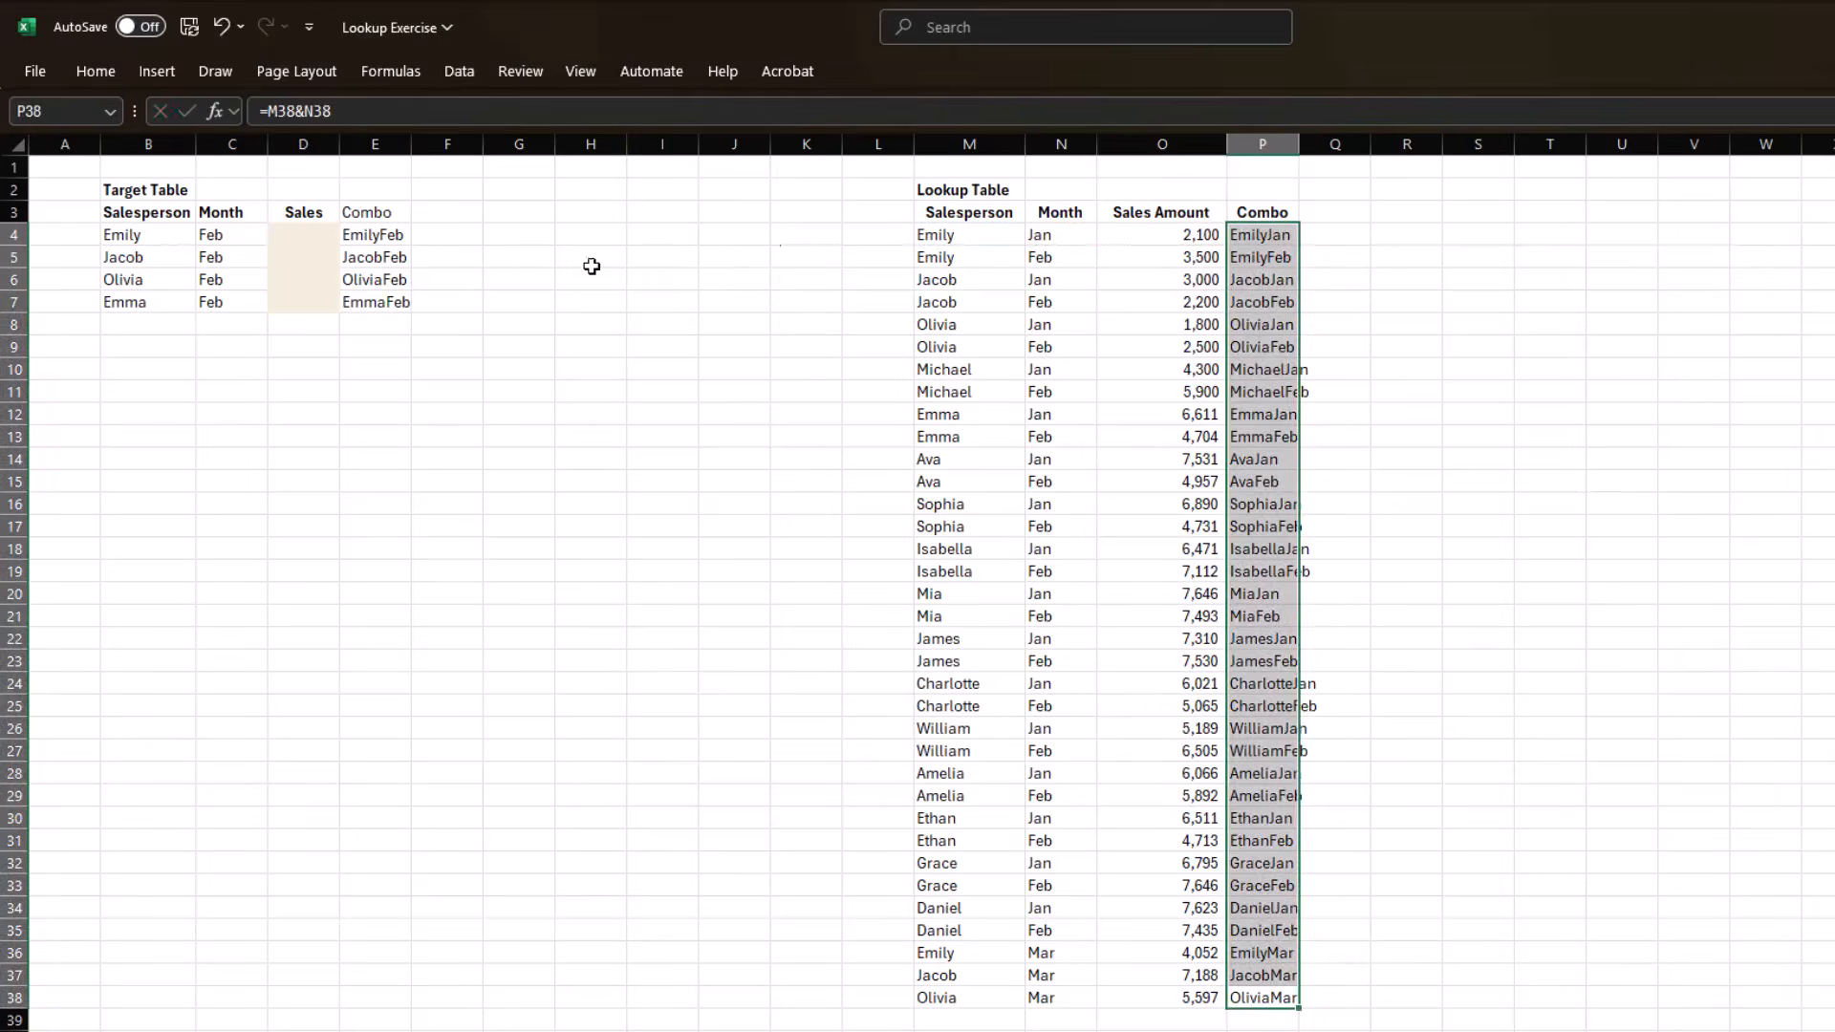
In D4, enter an XLOOKUP formula that finds E4 in P4:P38 and returns the value from O4:O38, and review its references.
left_click(297, 238)
type("=XLOOKUP(")
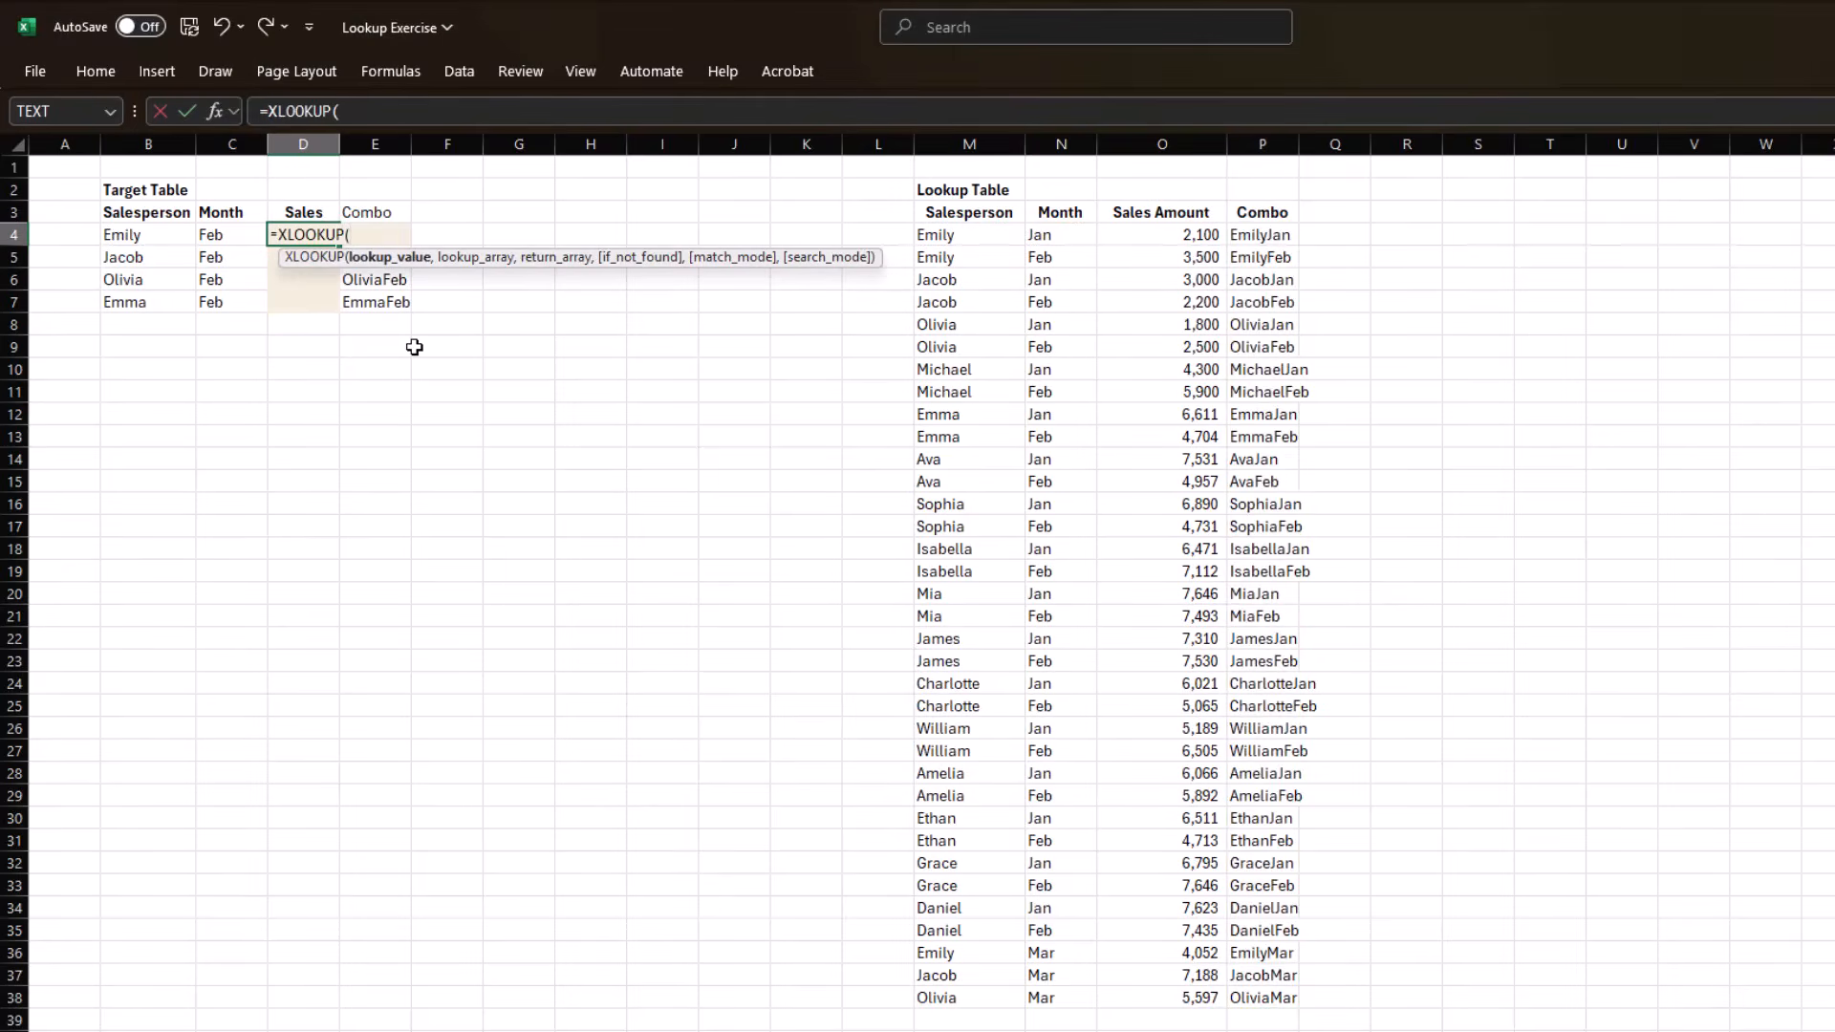
key("Right")
type(",")
left_click(1261, 245)
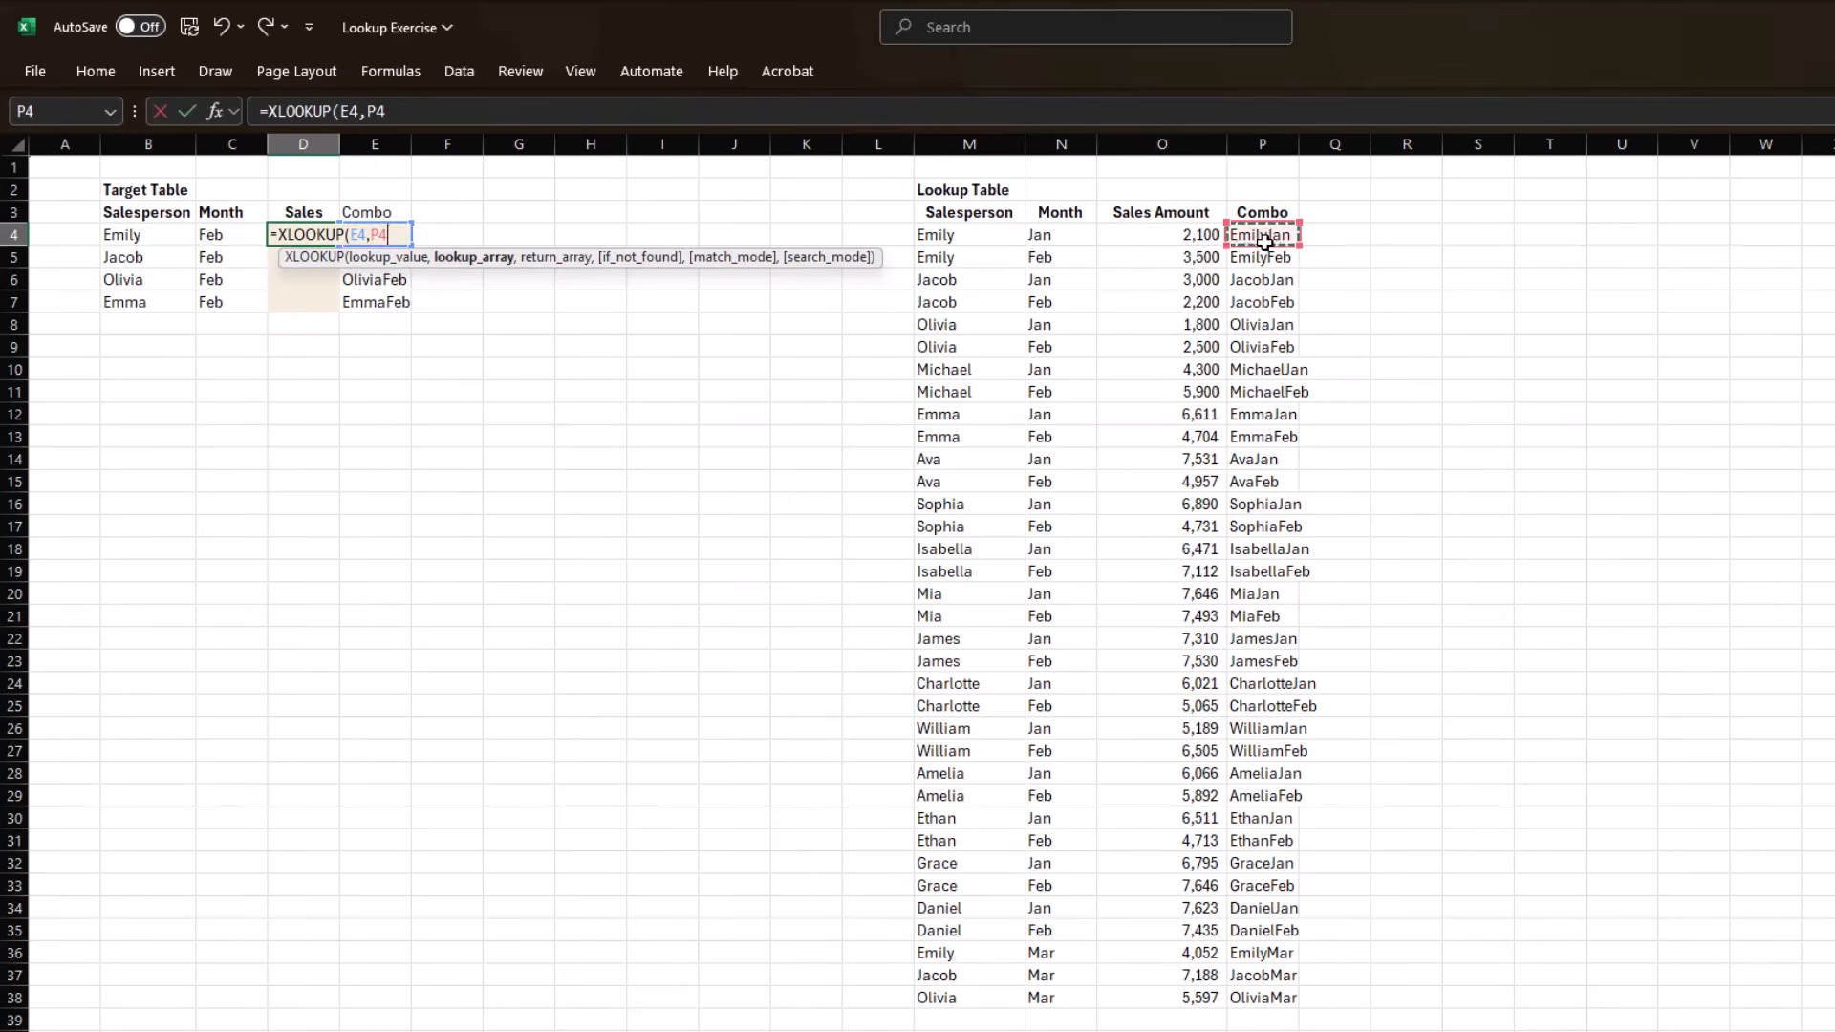
key("ctrl+shift+Down")
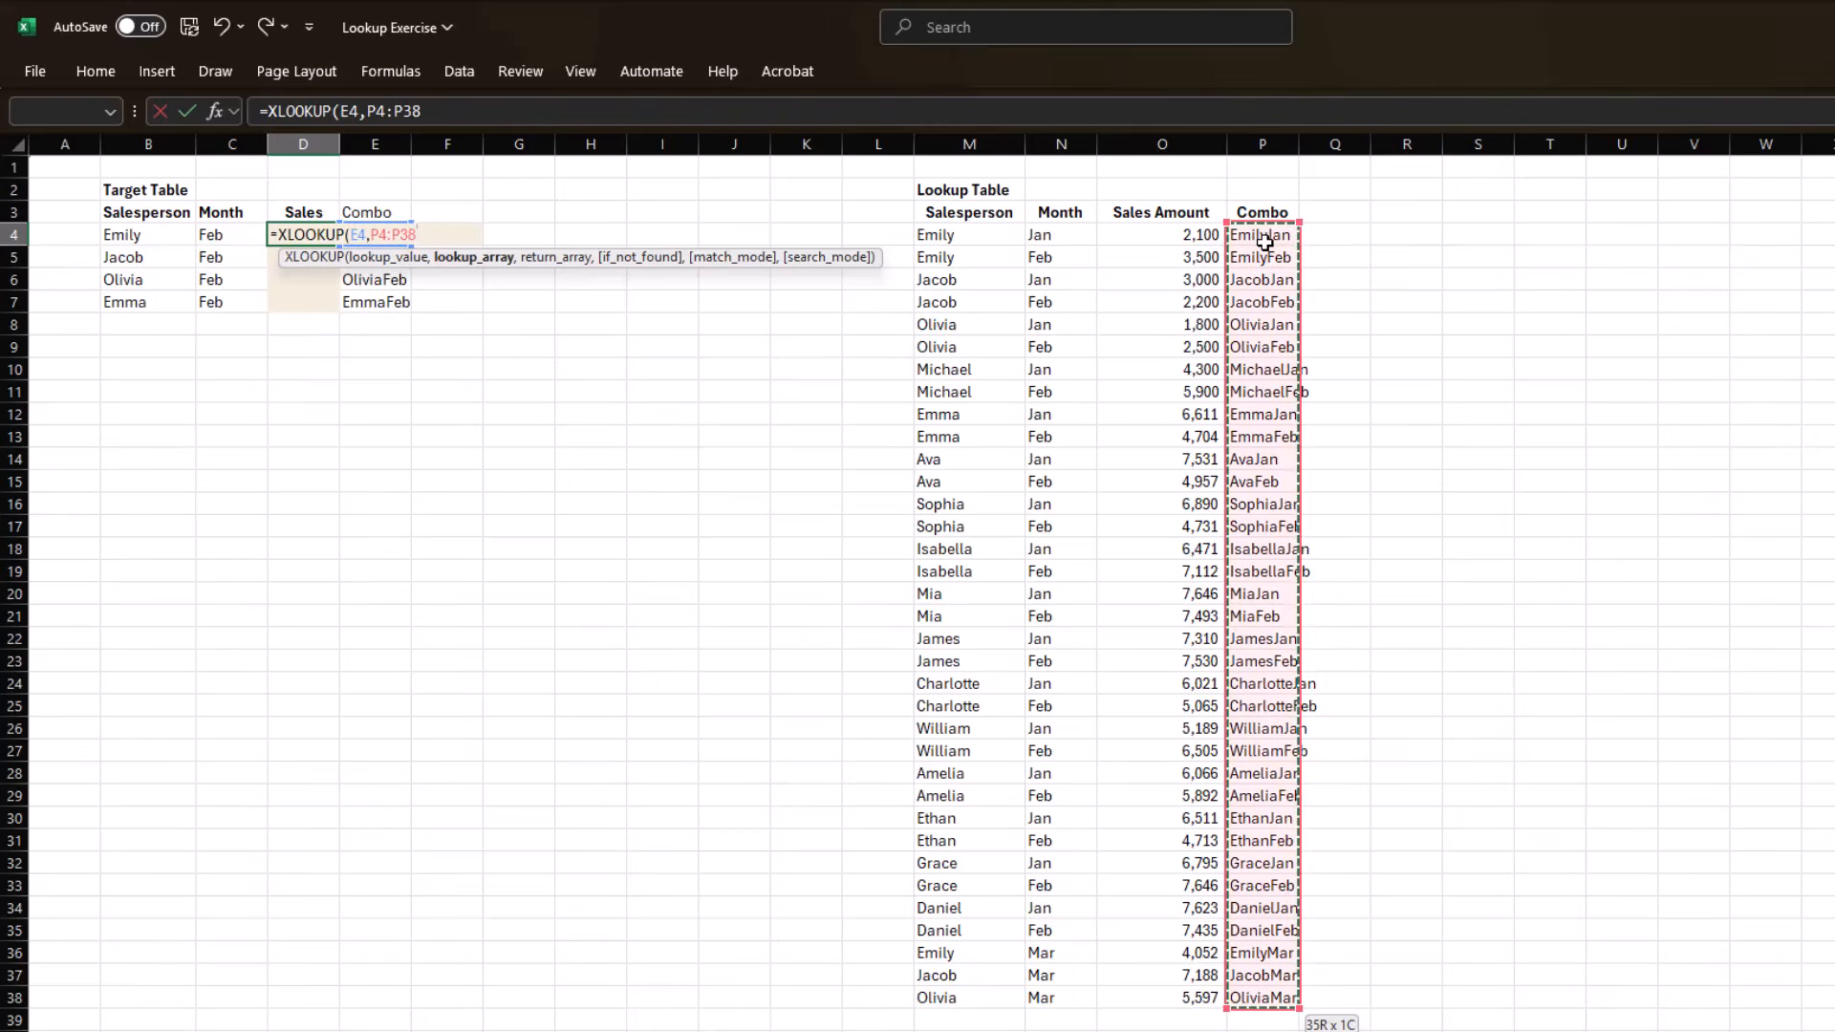
type(",")
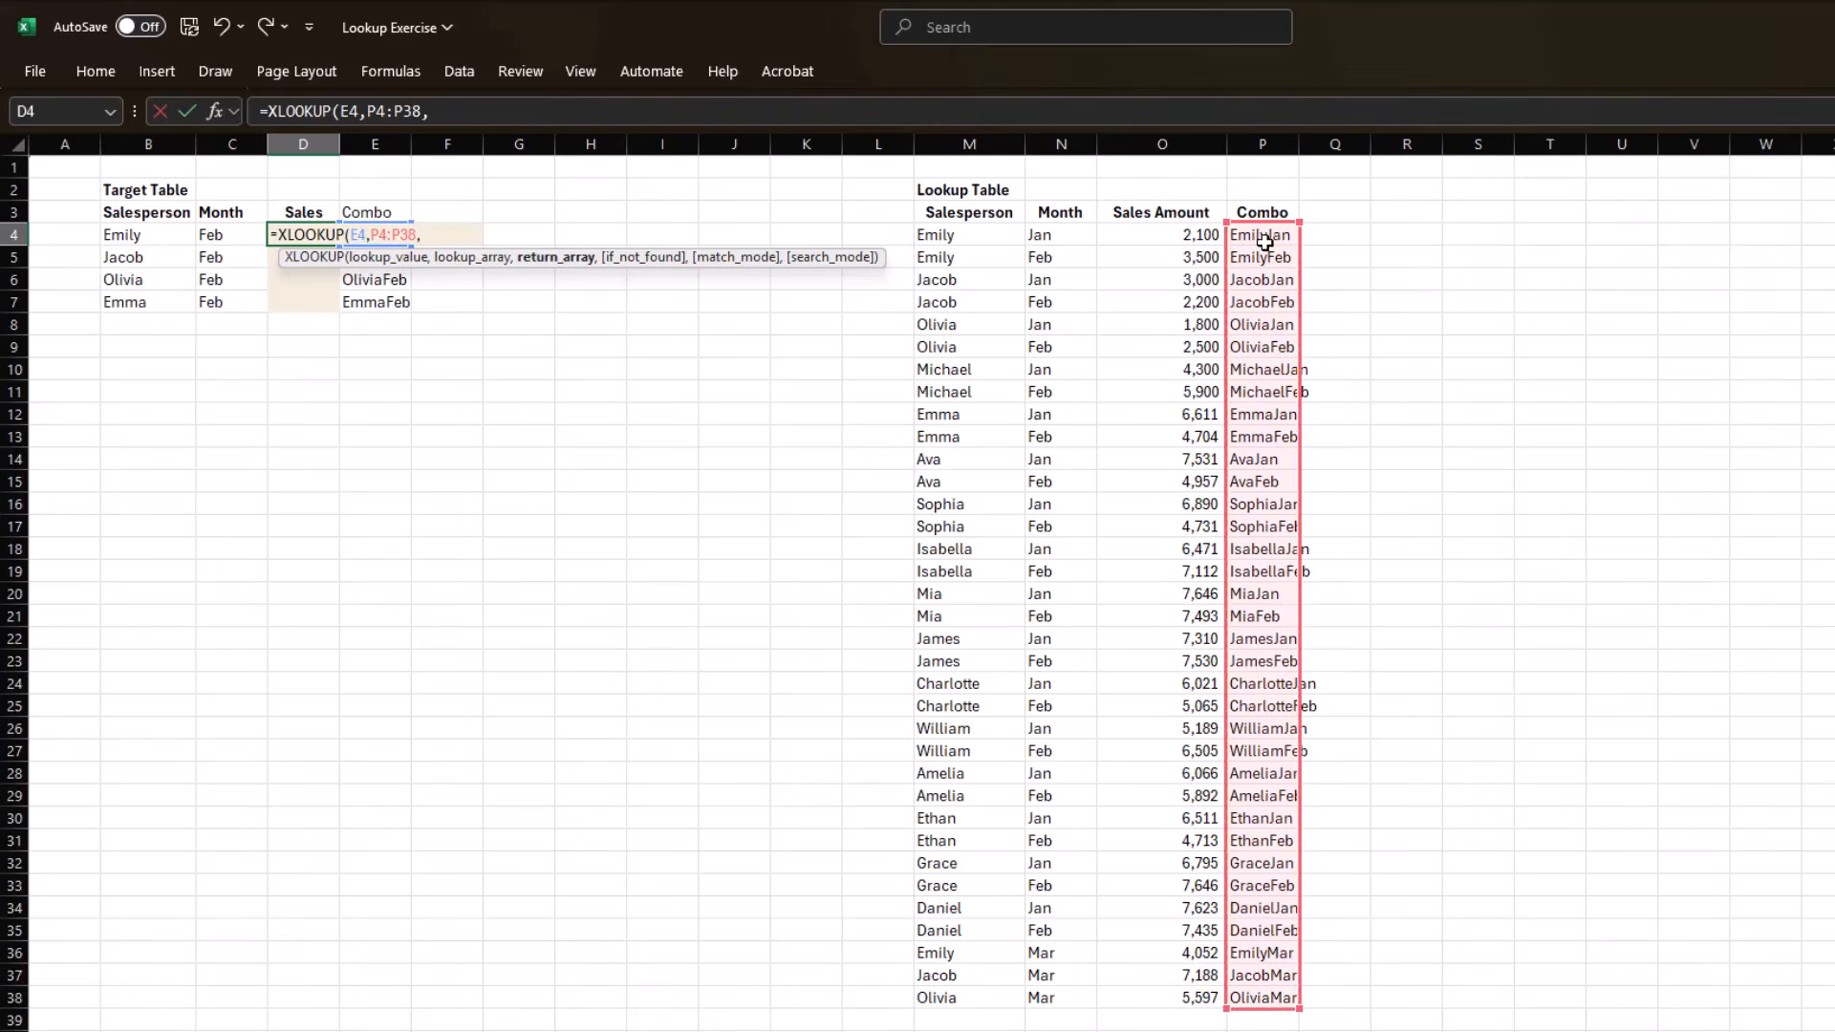
left_click(1174, 239)
key("ctrl+shift+Down")
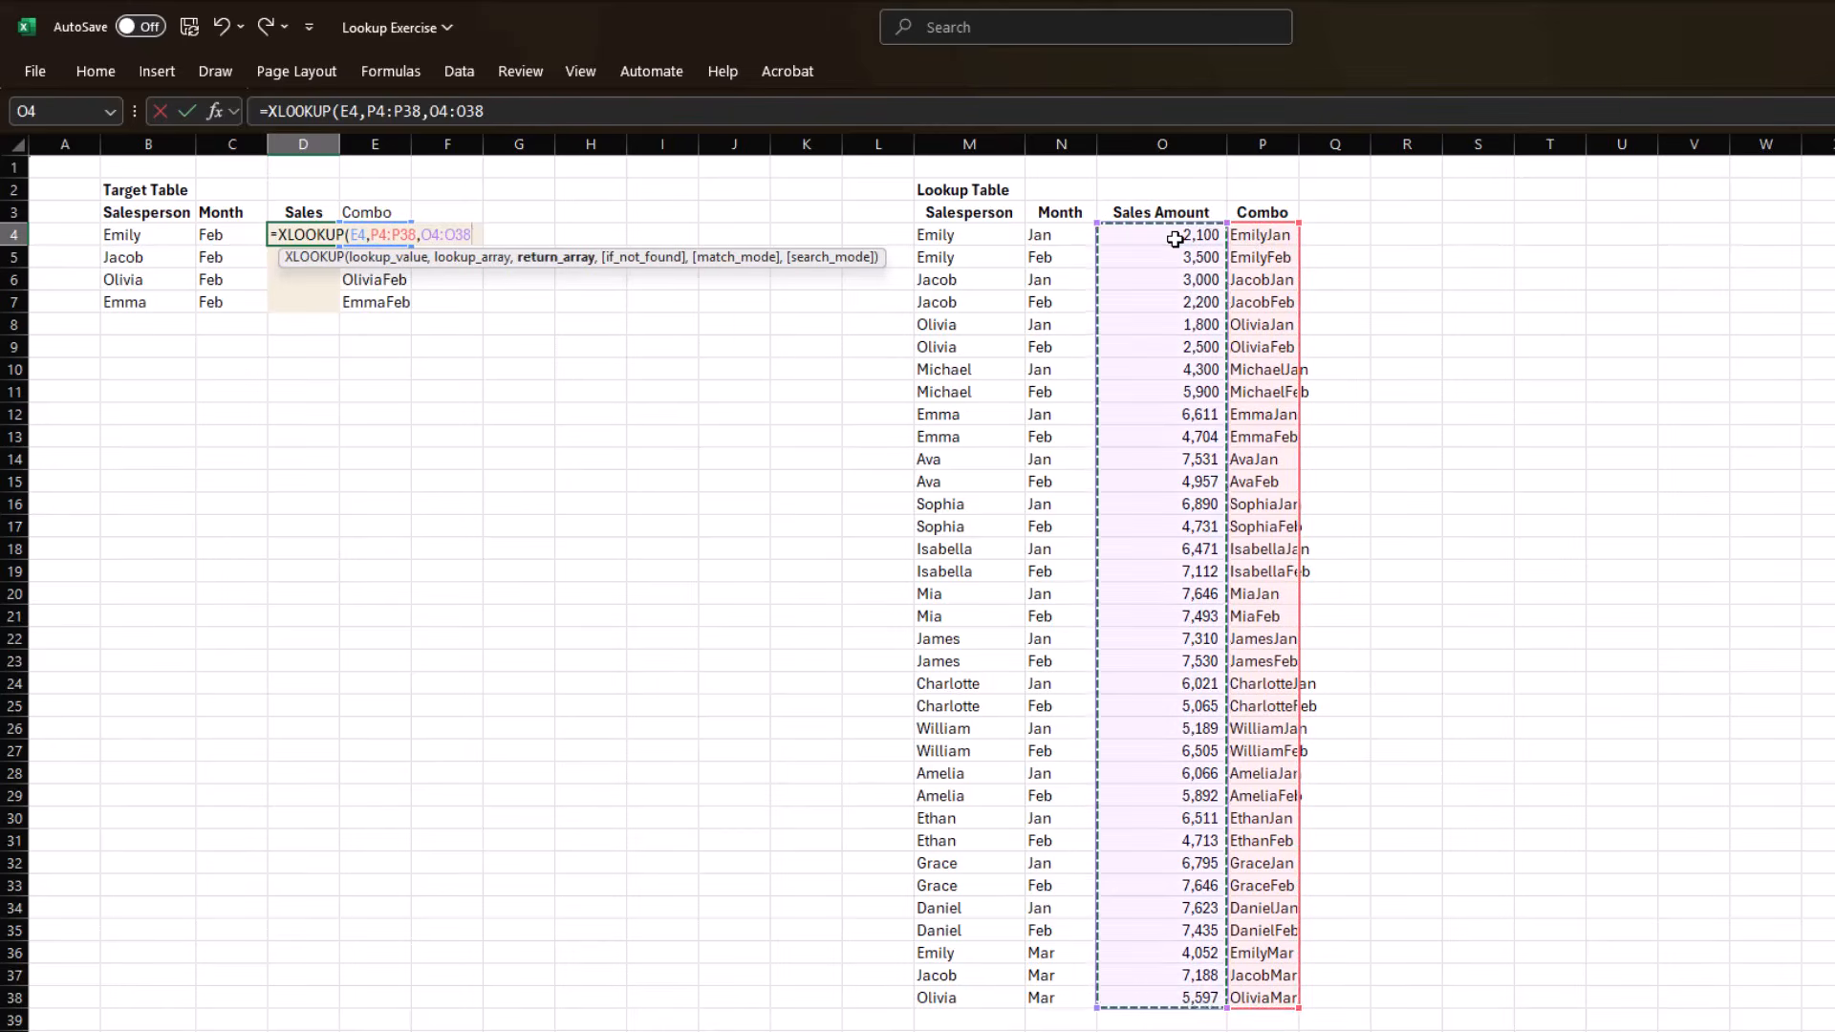
type(")")
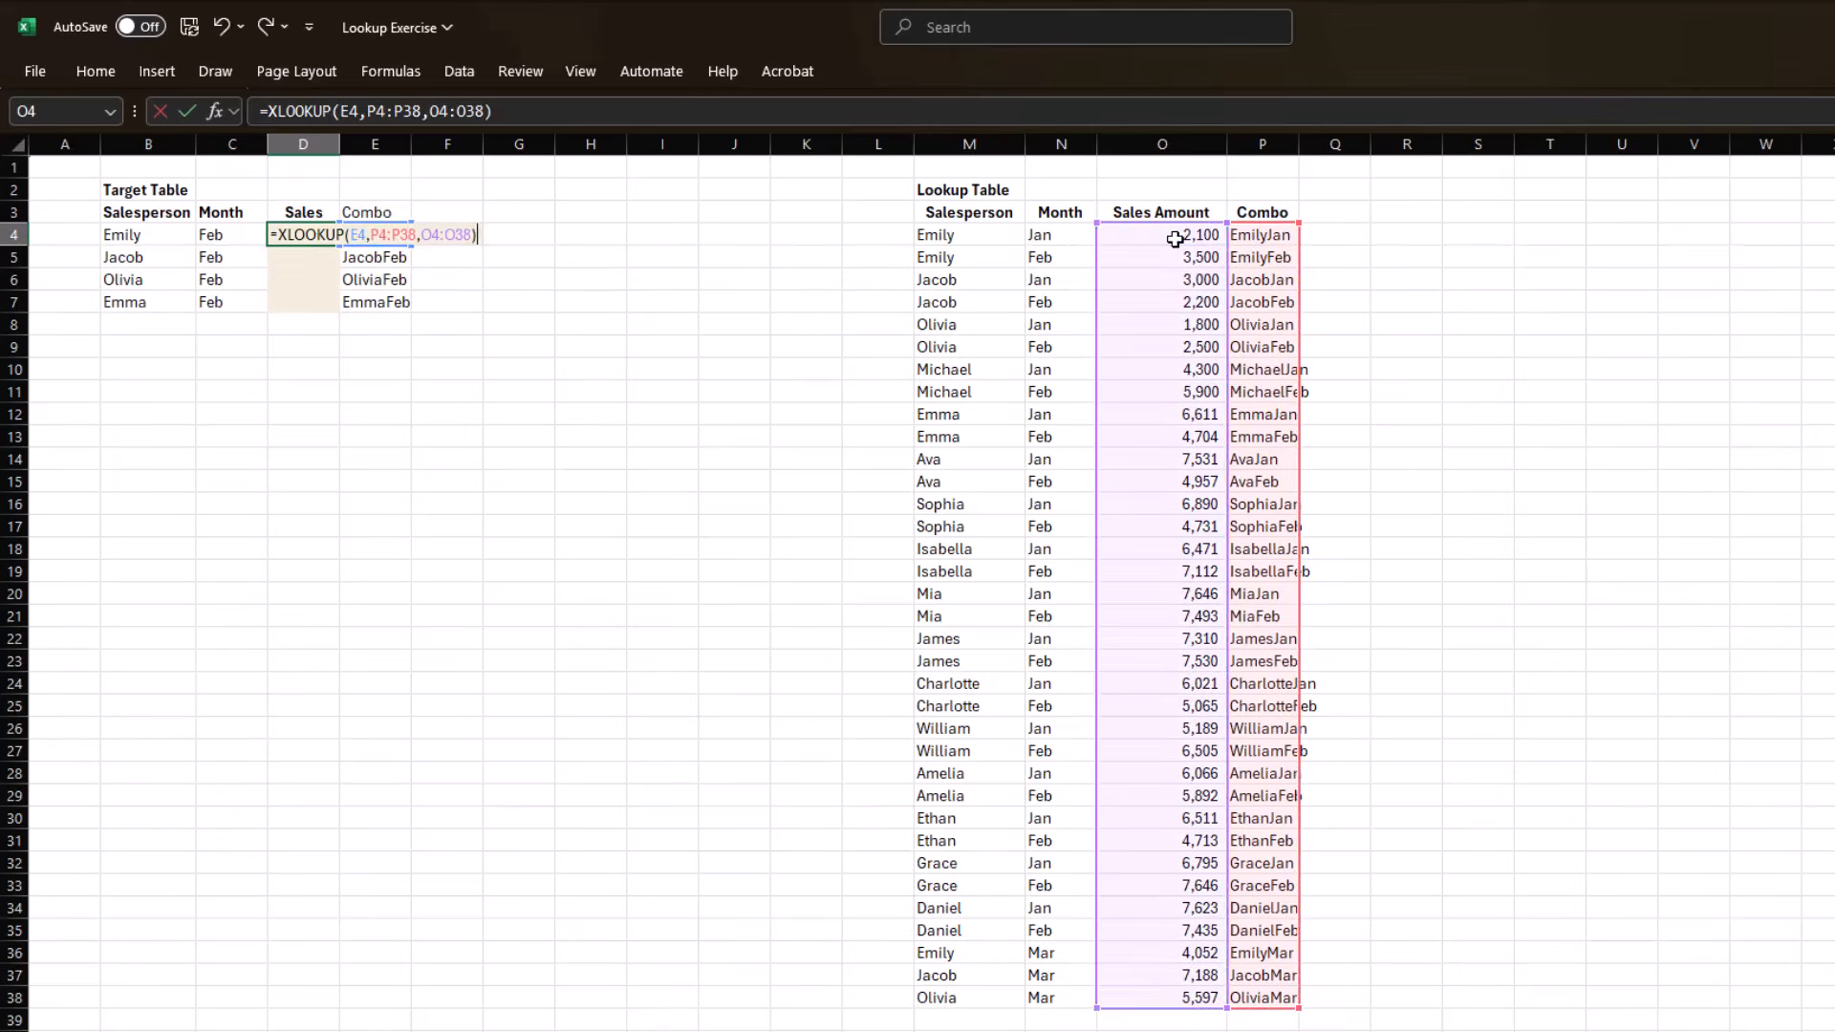
key("Return")
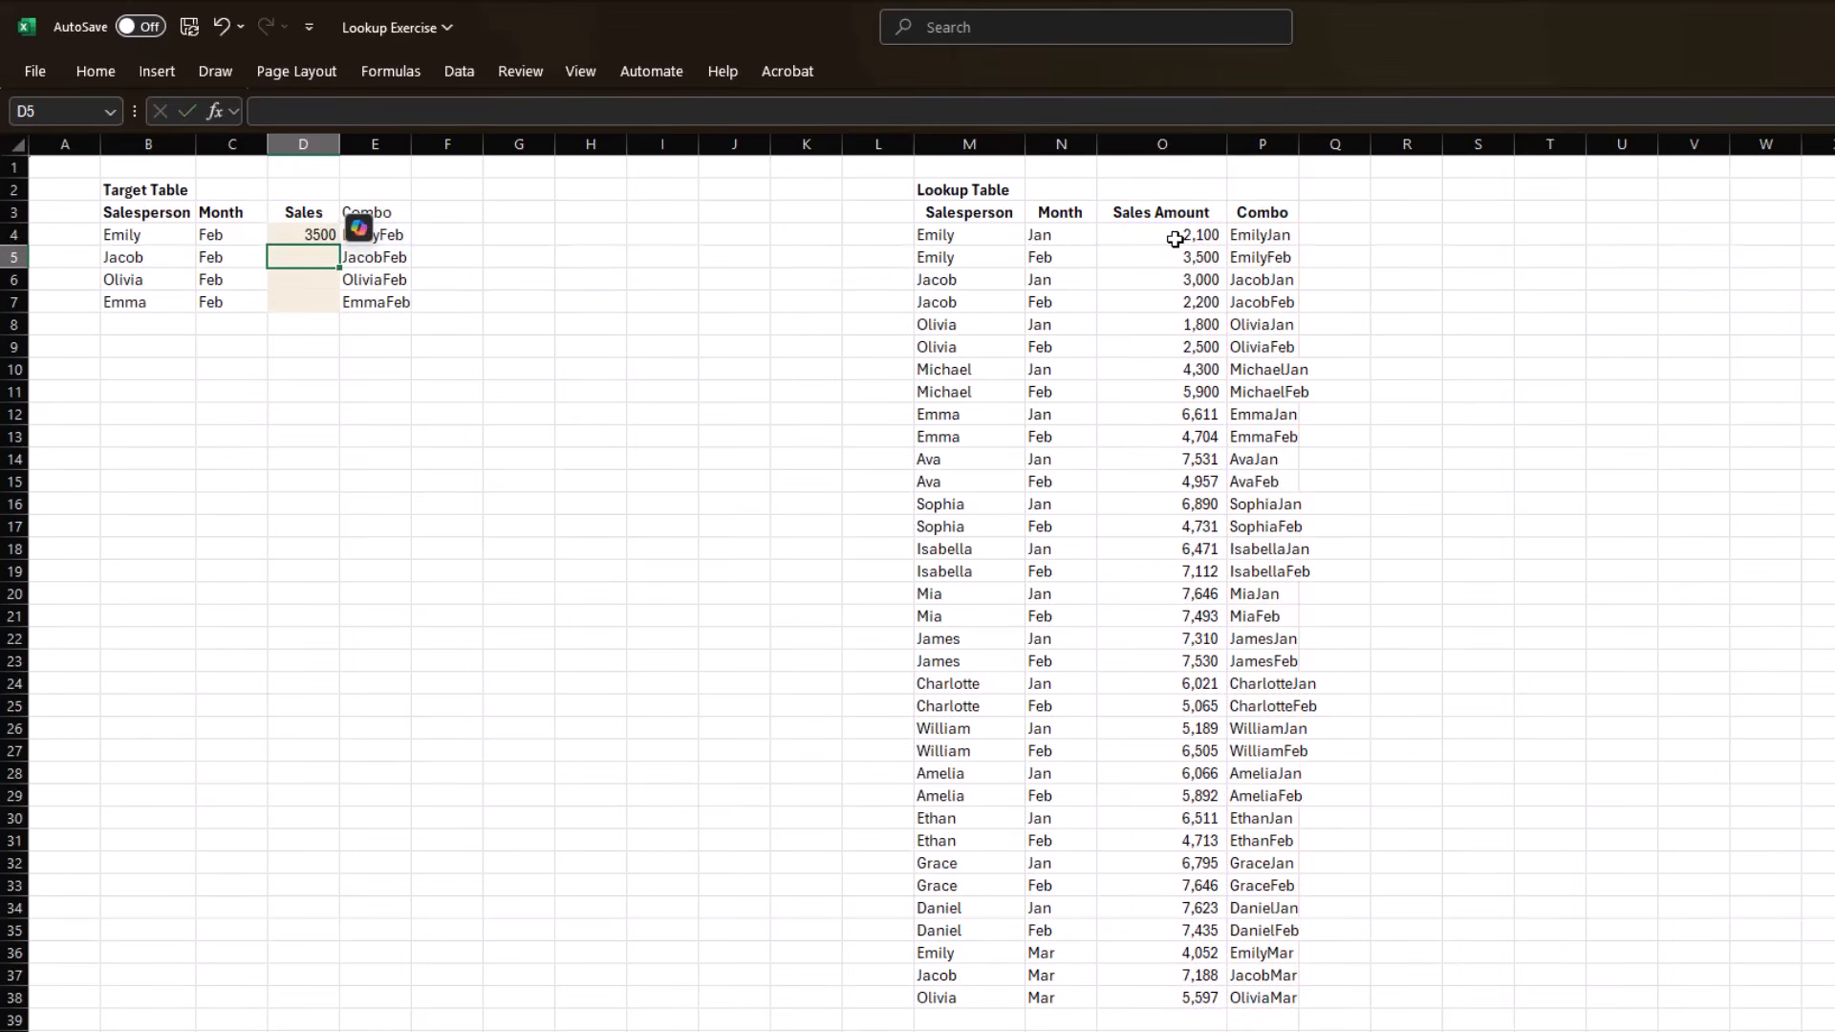
key("Up")
key("F2")
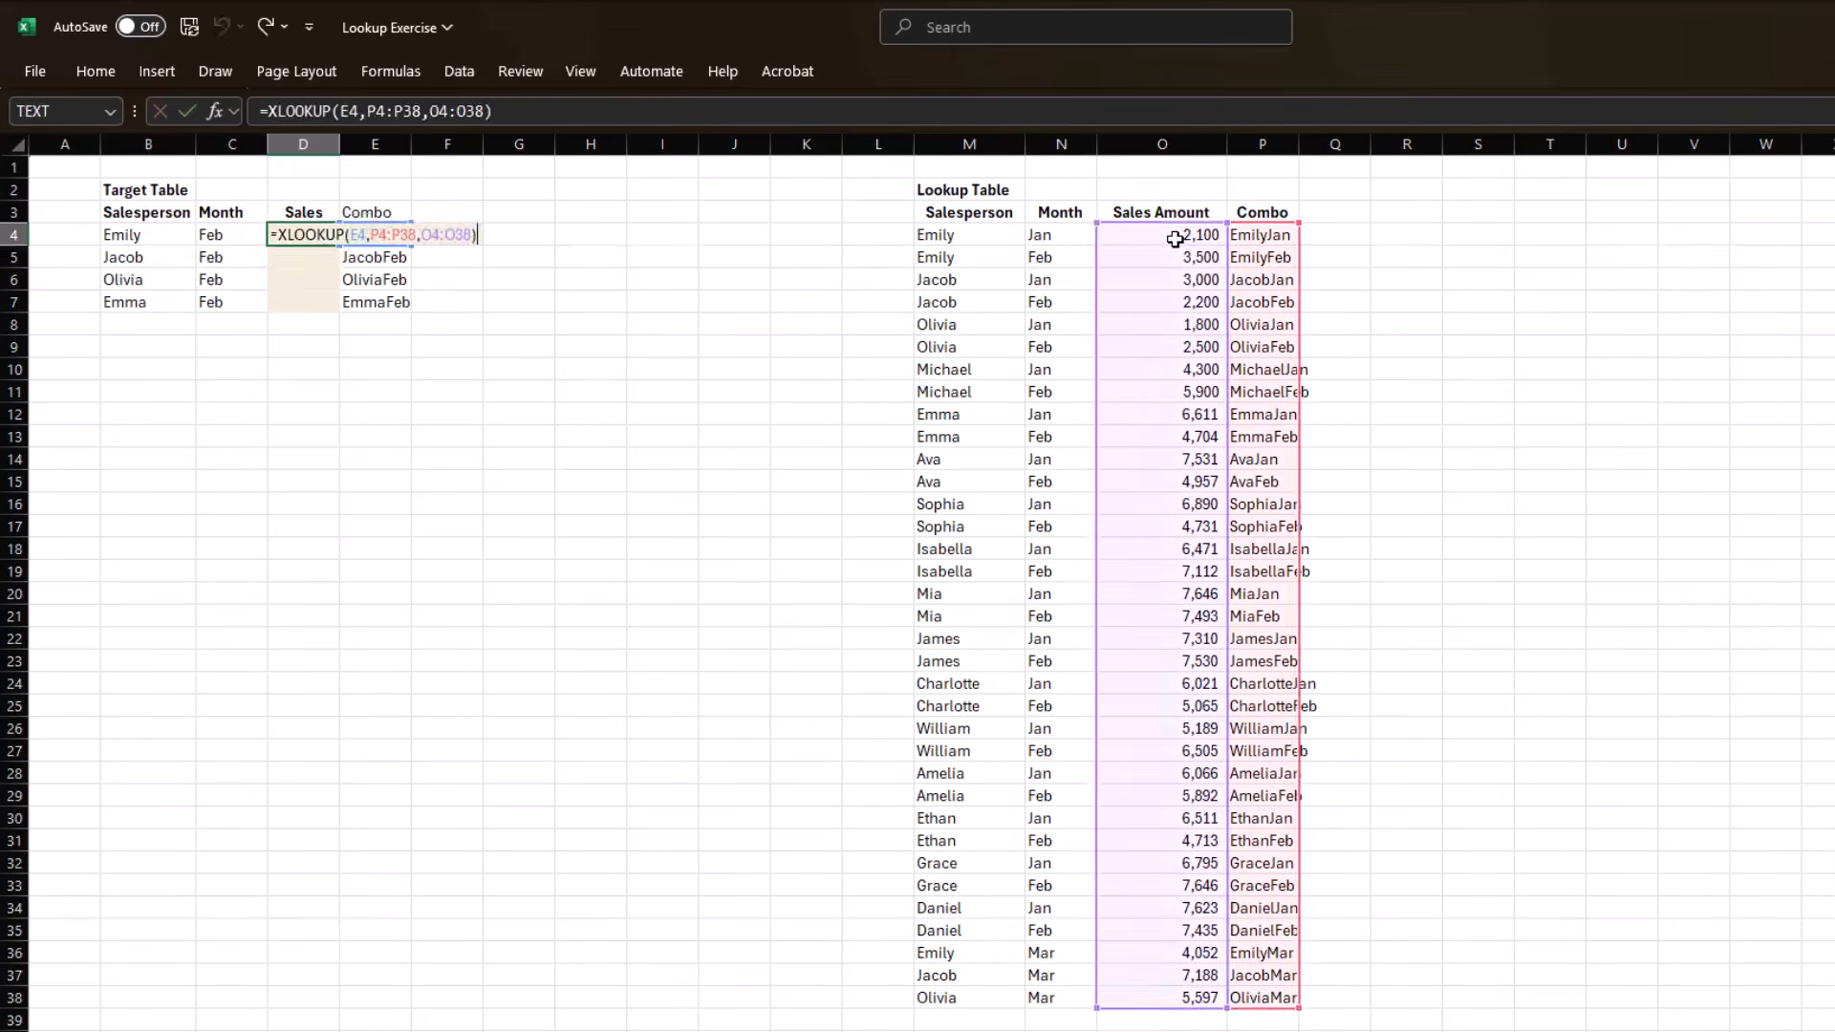
key("Return")
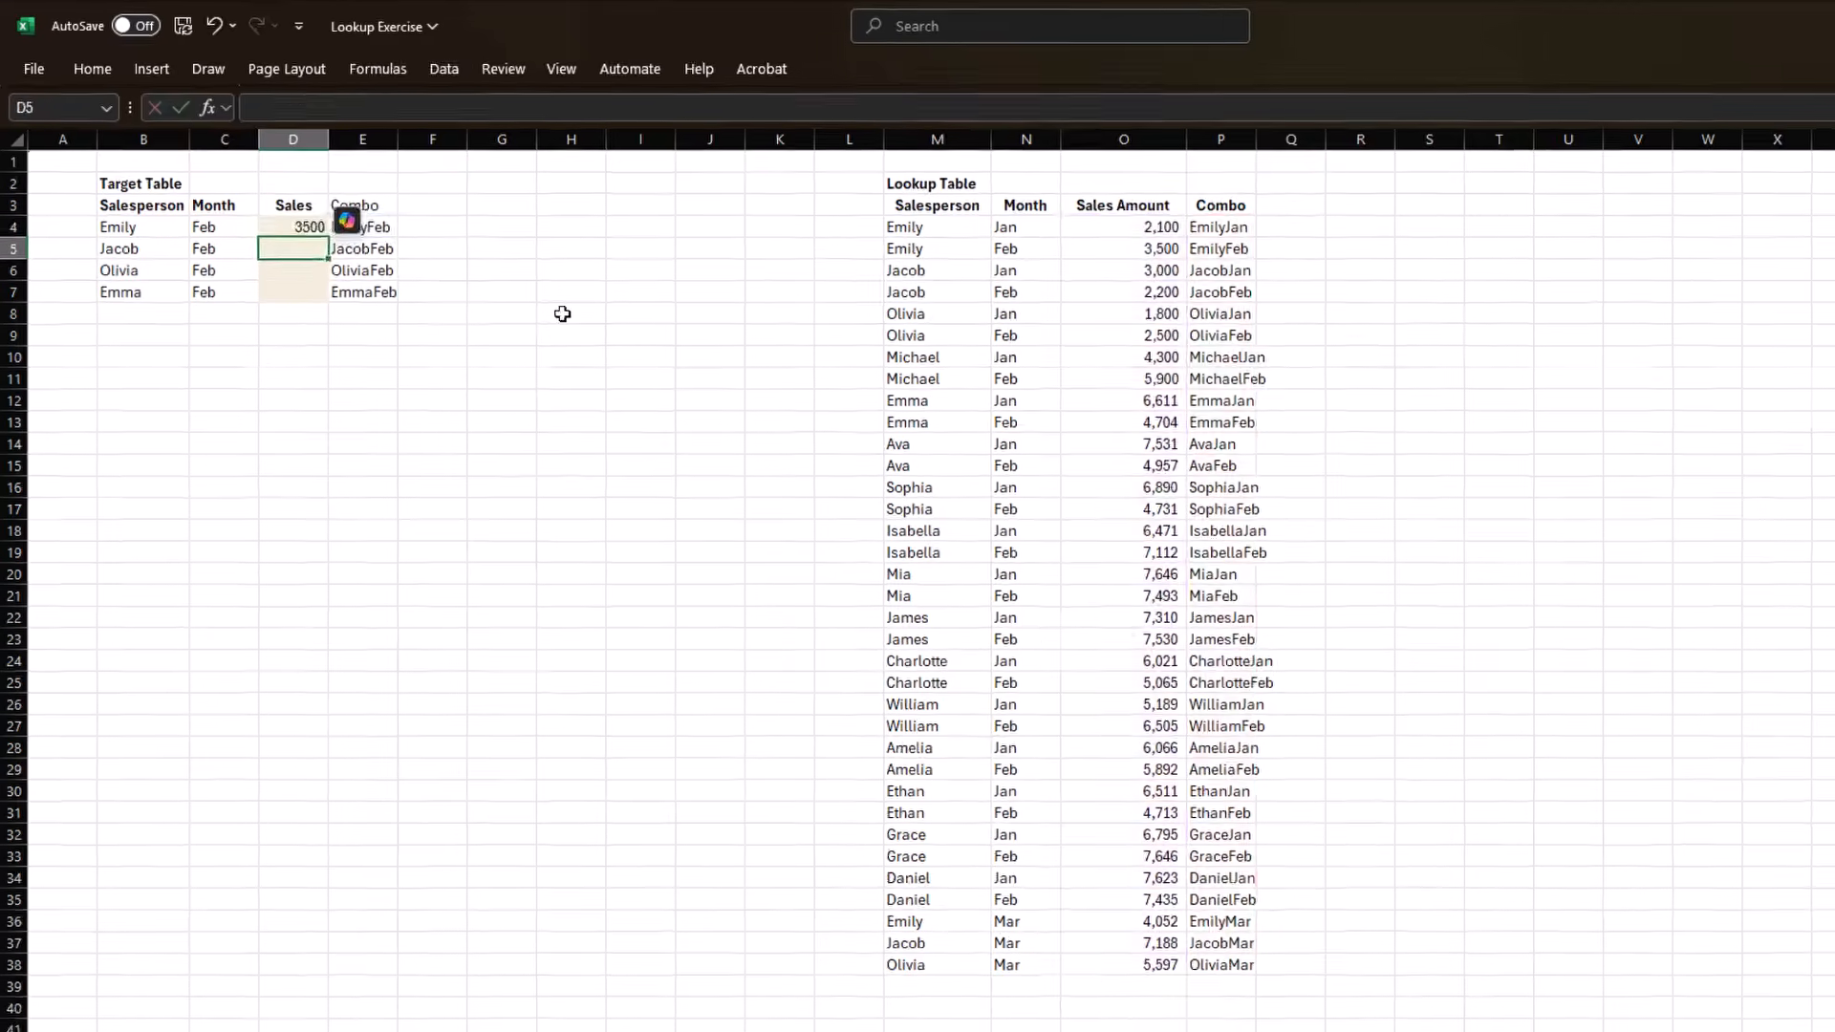
Fill the XLOOKUP formula from D4 down to D7.
key("Right")
key("ctrl+Down")
key("Left")
key("ctrl+shift+Up")
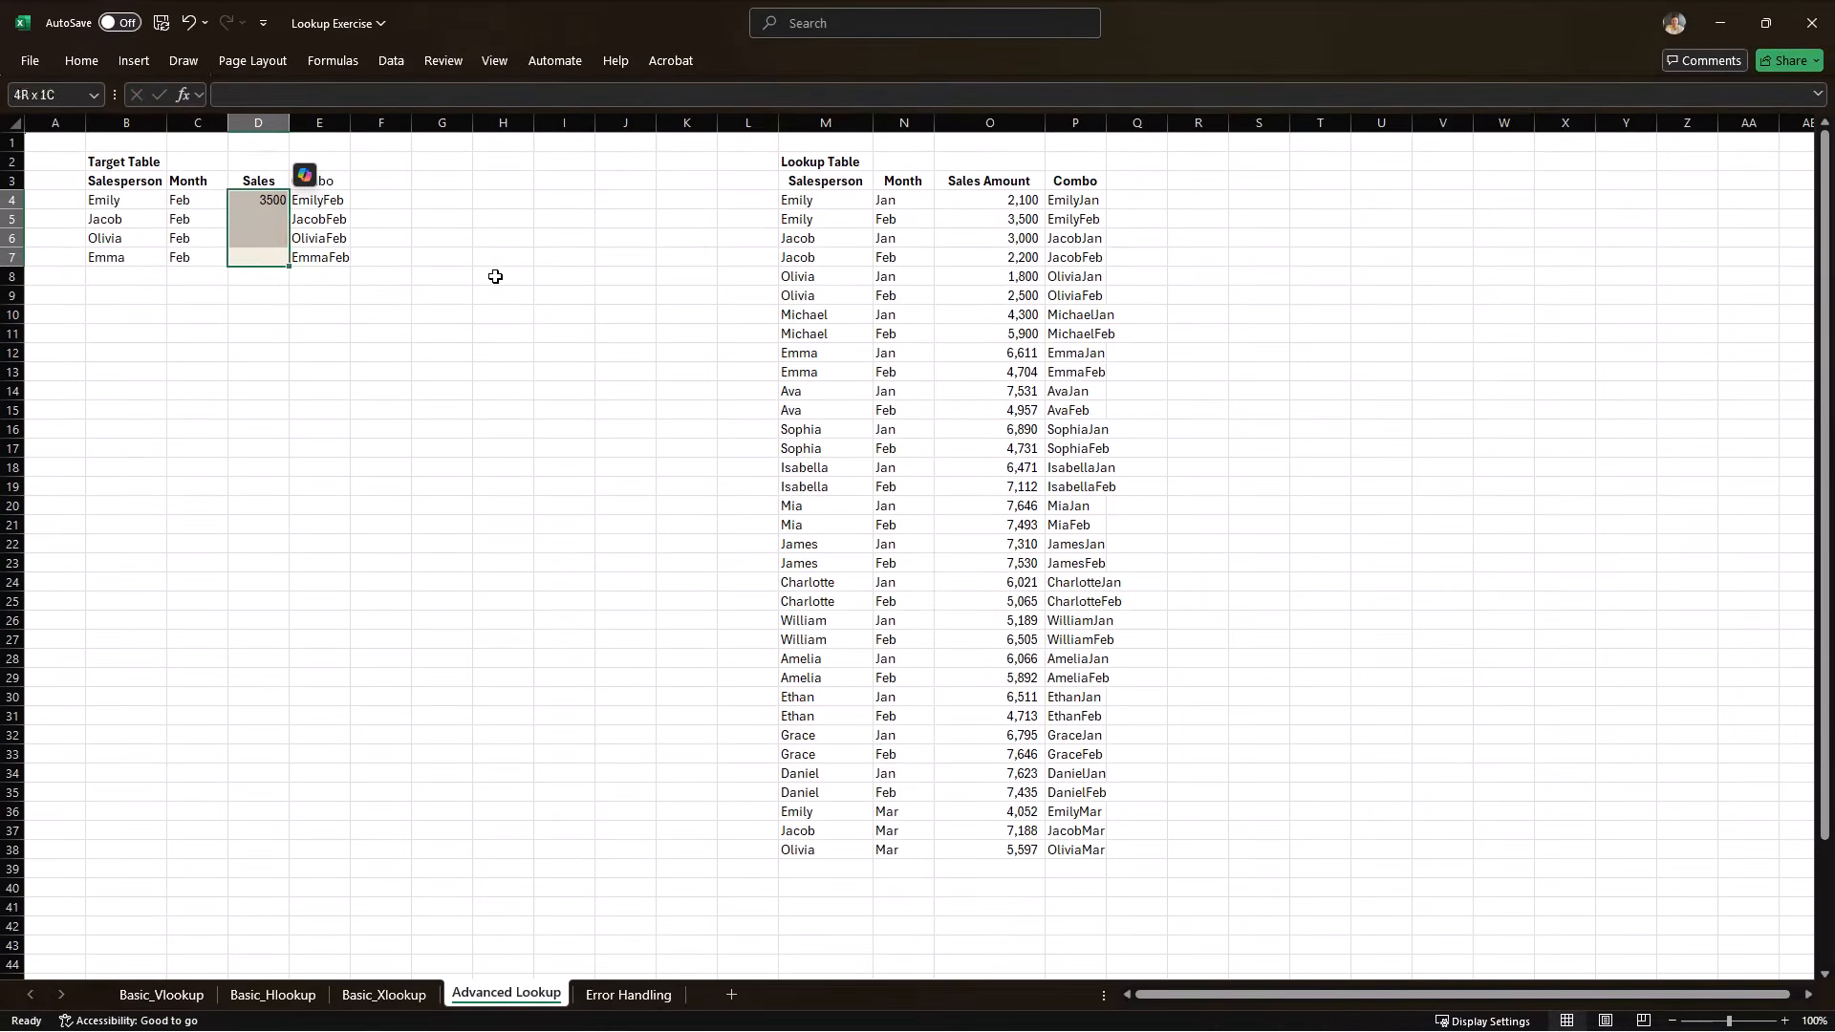
key("ctrl+d")
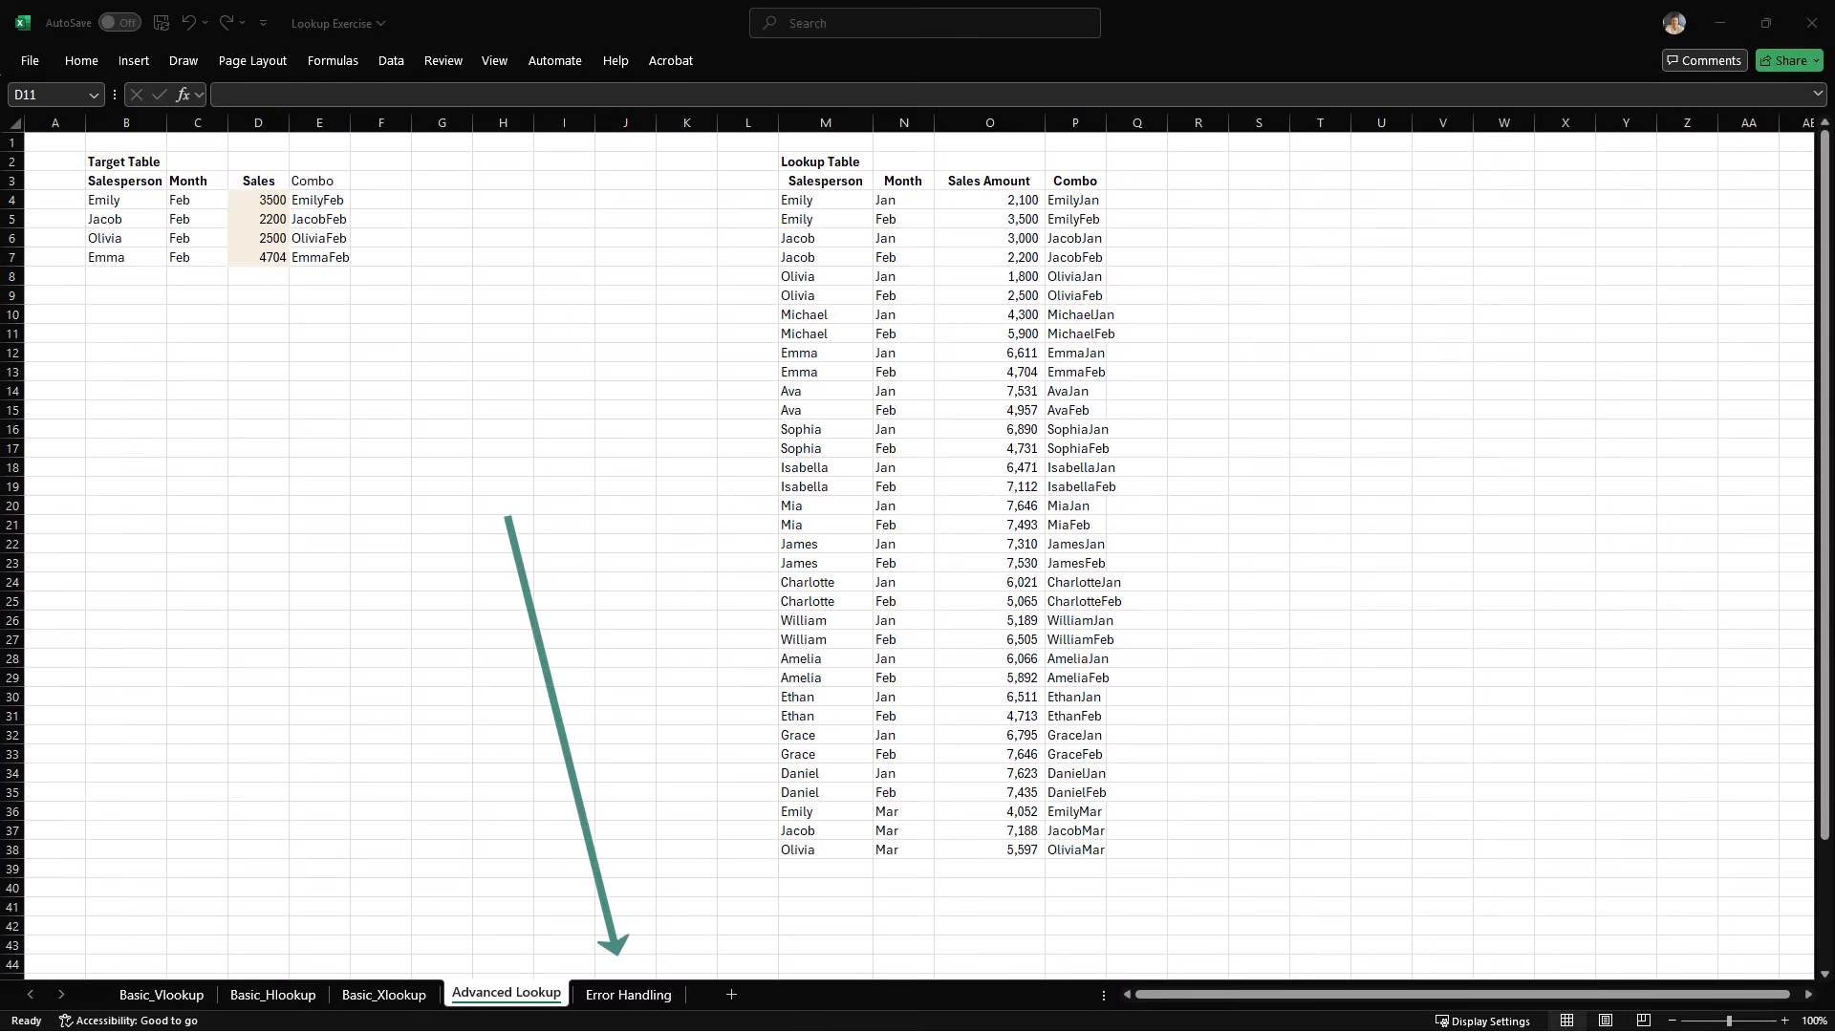
On the Error Handling sheet, enter =VLOOKUP(B4,$M$4:$N$15,2,FALSE) in C4.
left_click(643, 995)
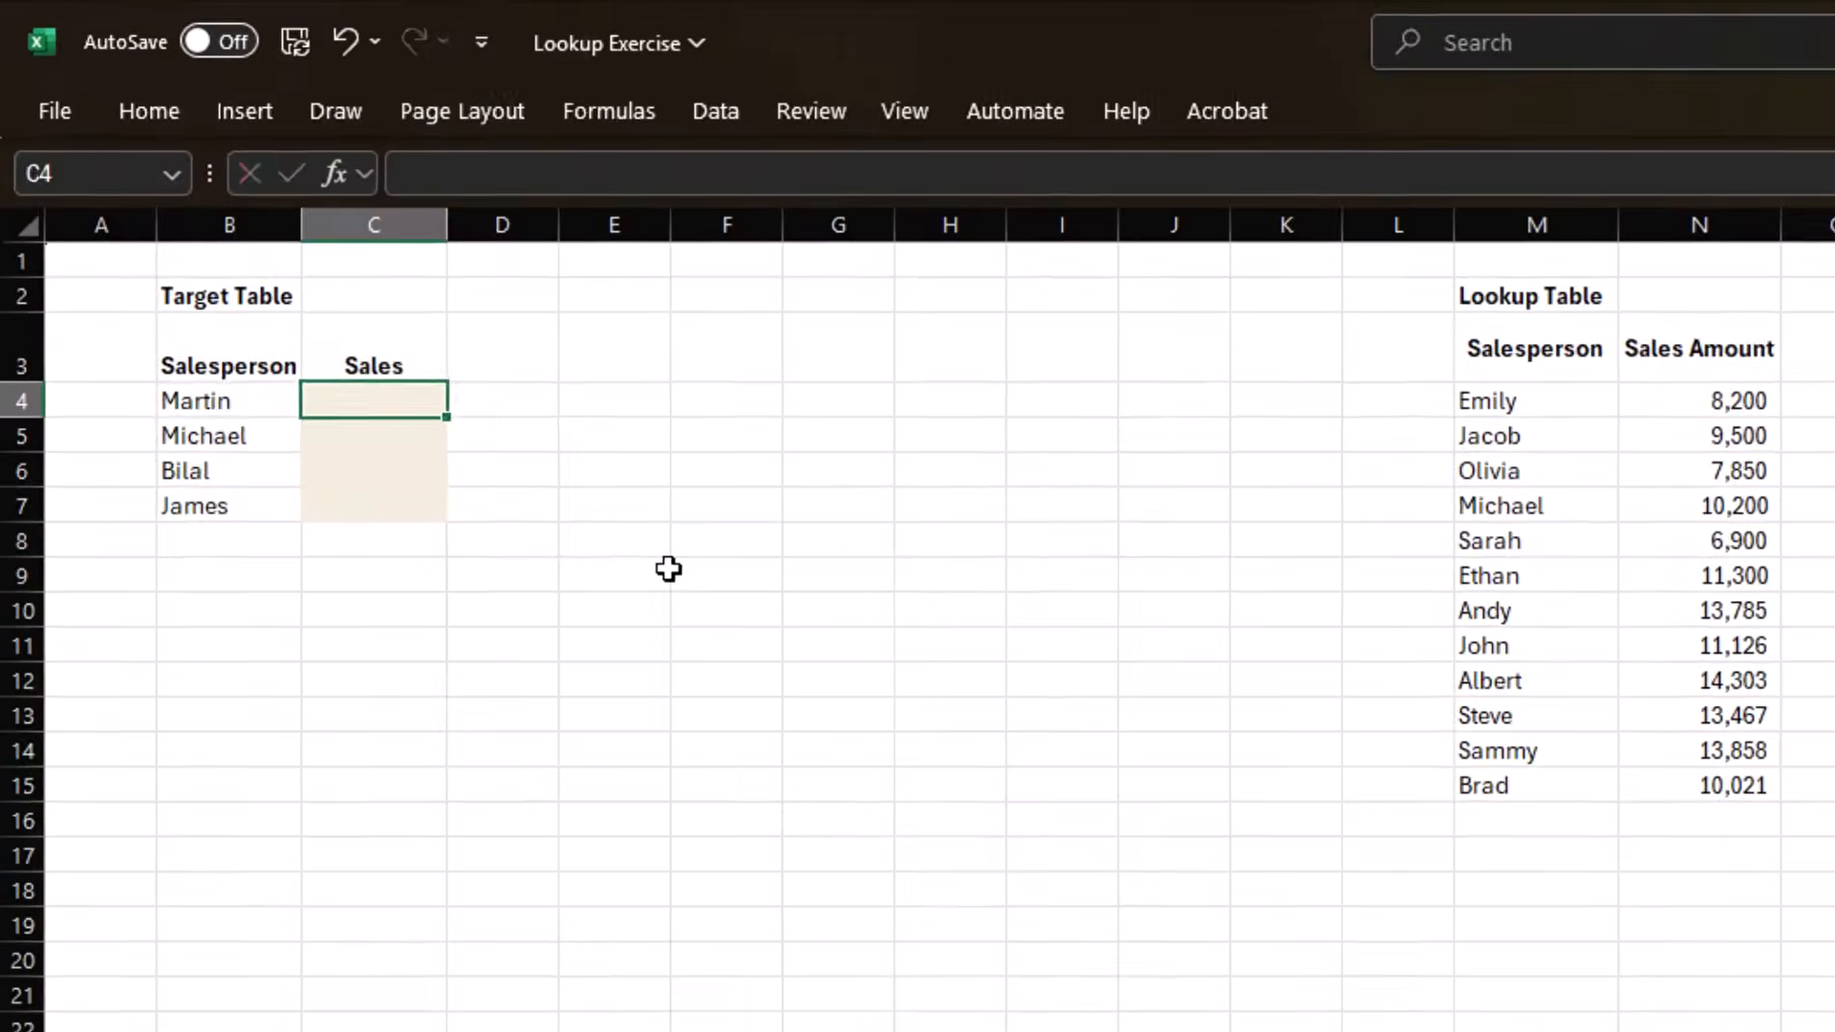
type("=VLOOKUP(")
key("Left")
type(",")
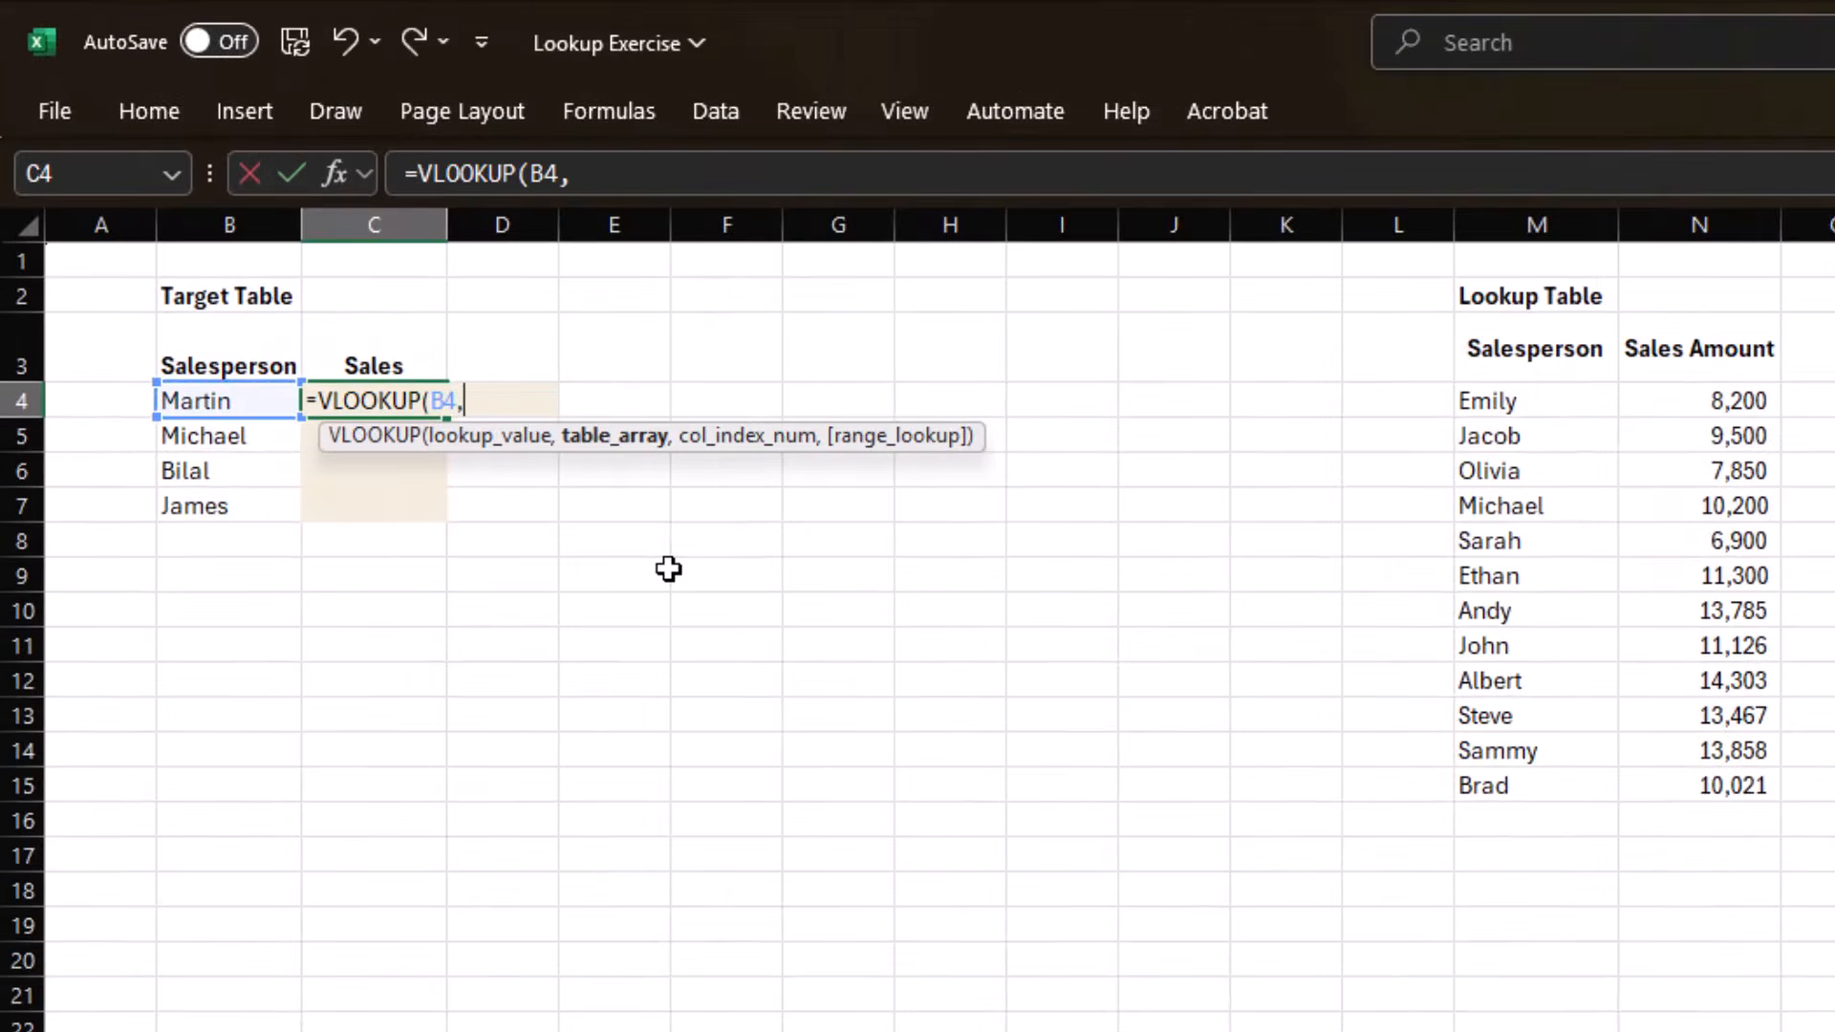
left_click(1519, 403)
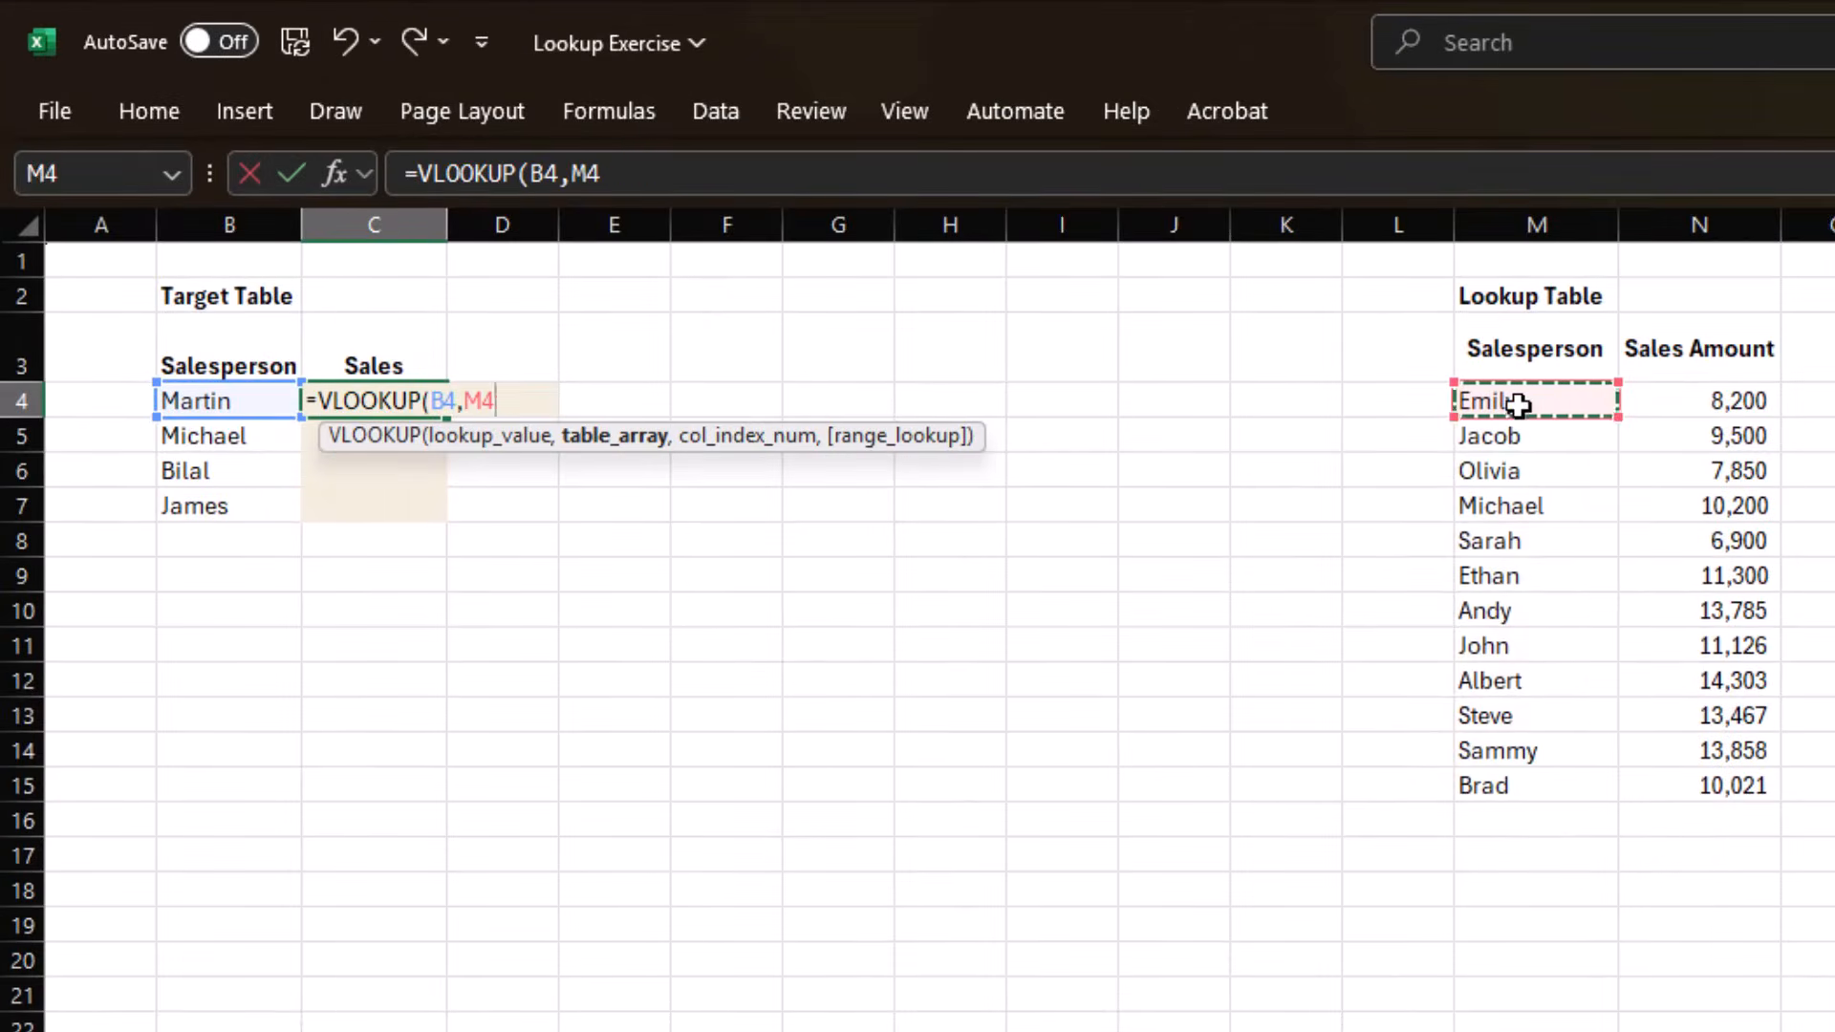
key("ctrl+shift+Down")
key("ctrl+shift+Right")
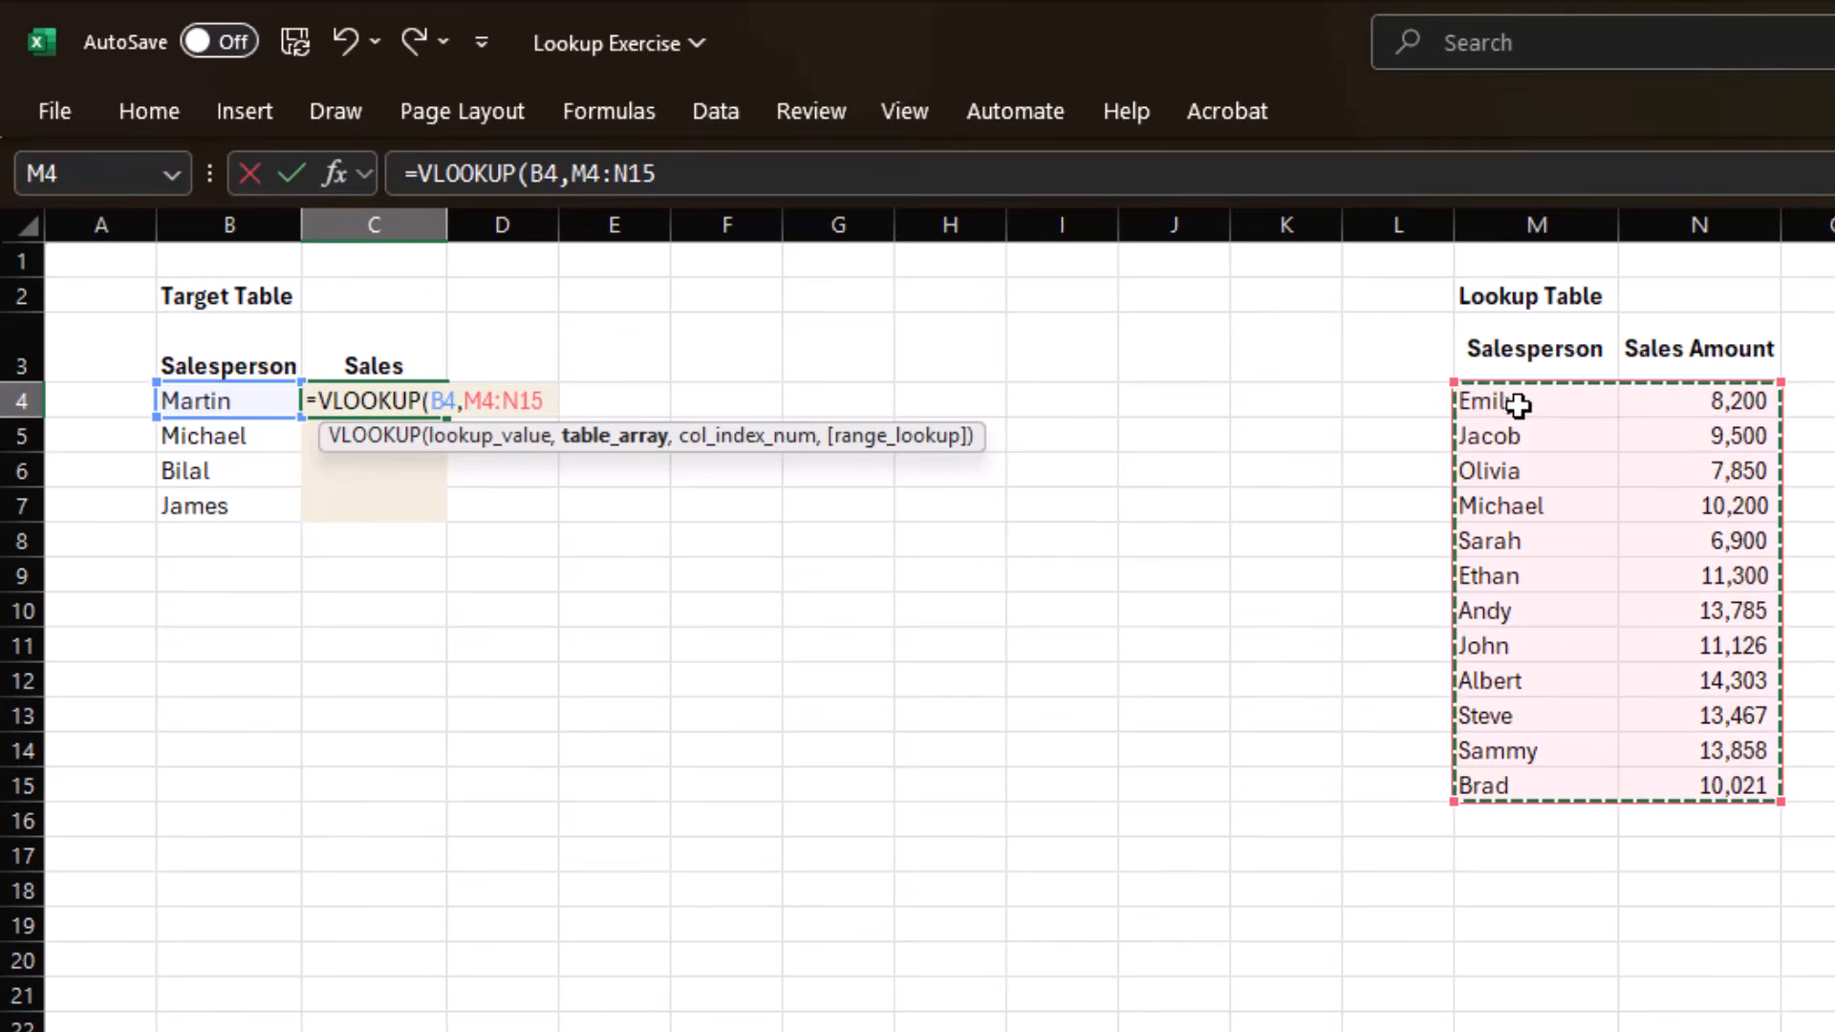
key("F4")
type(",2,")
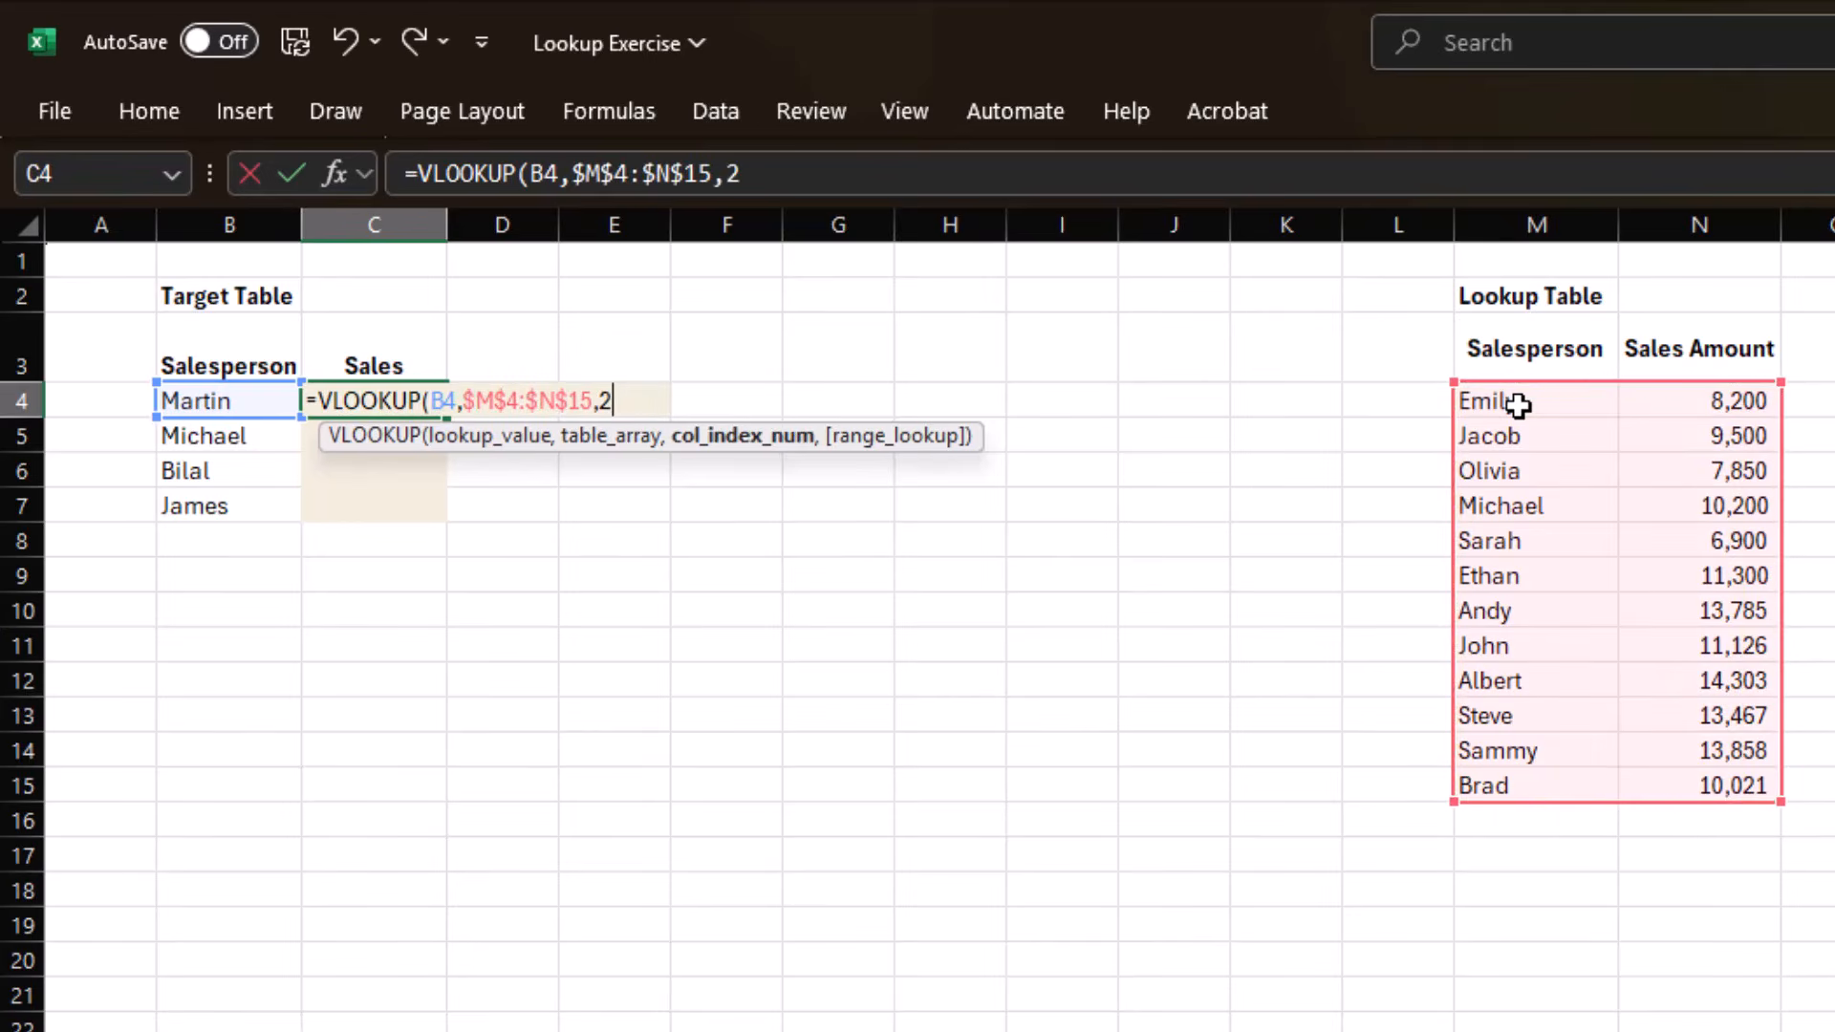
key("Down")
key("Tab")
key("Return")
Fill the VLOOKUP formula from C4 down to C7.
key("Up")
key("shift+Down")
key("shift+Down")
key("shift+Down")
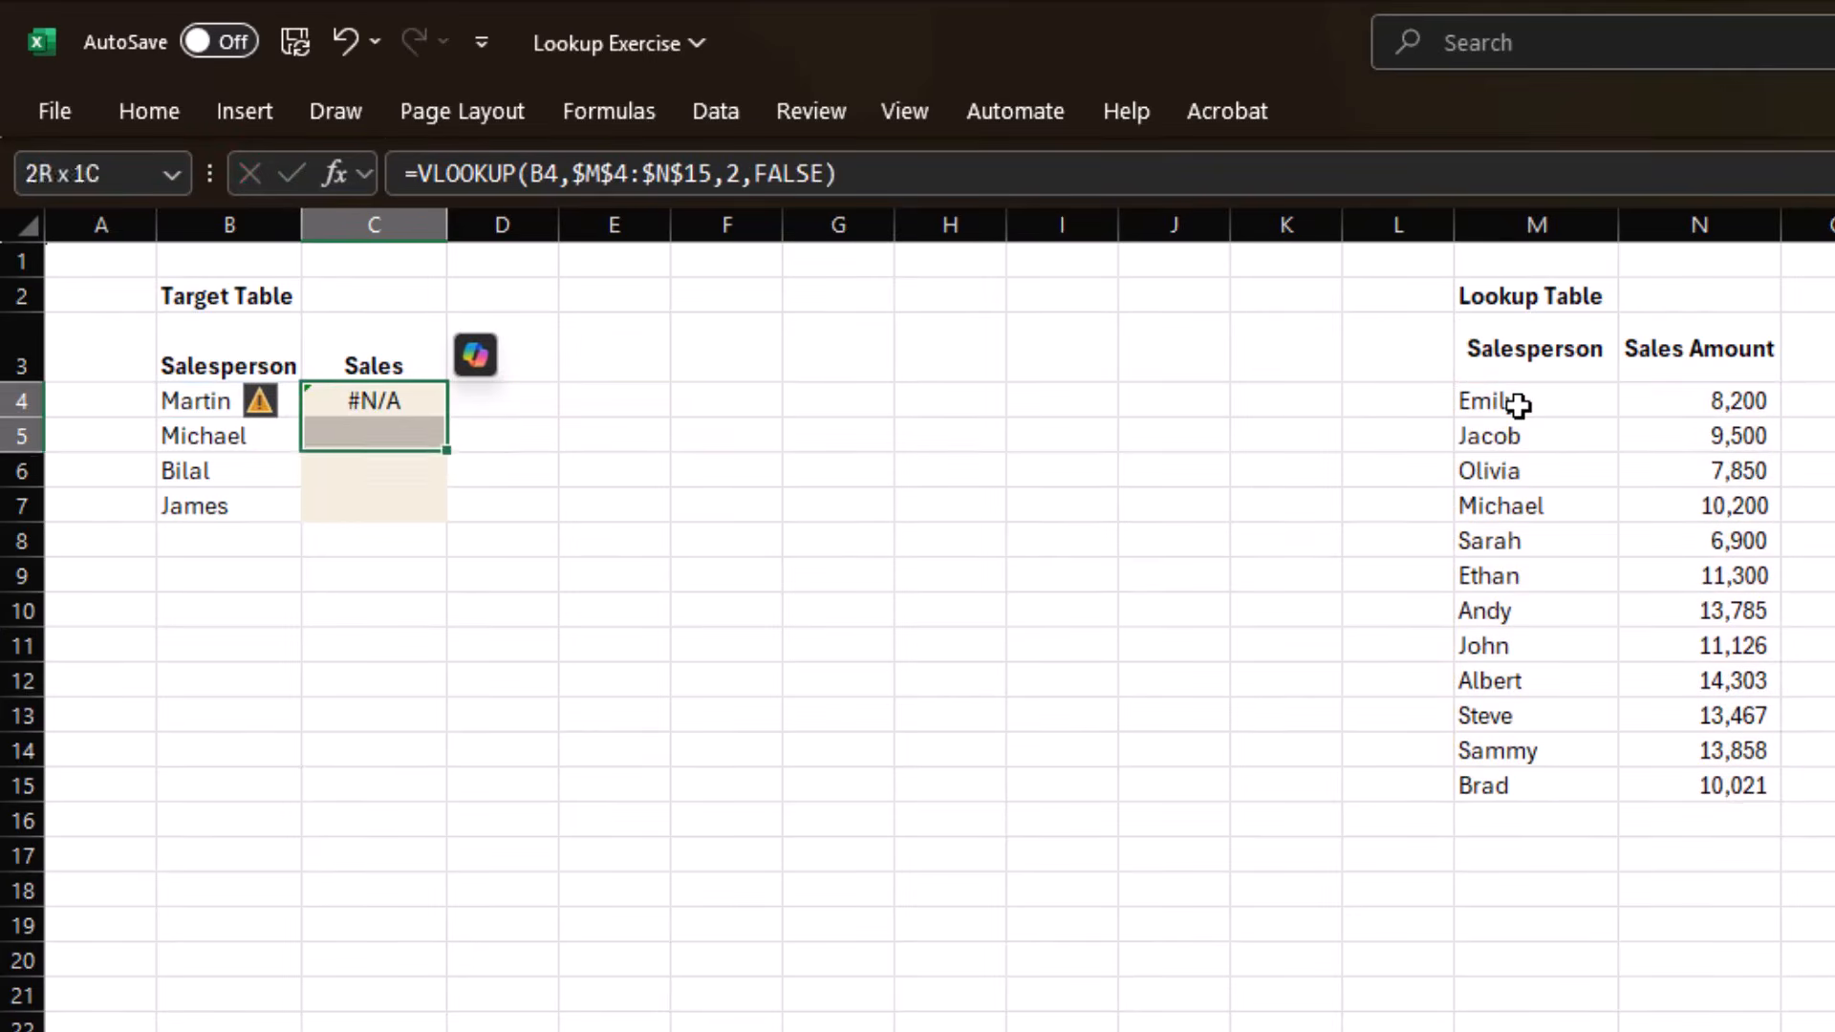
key("ctrl+d")
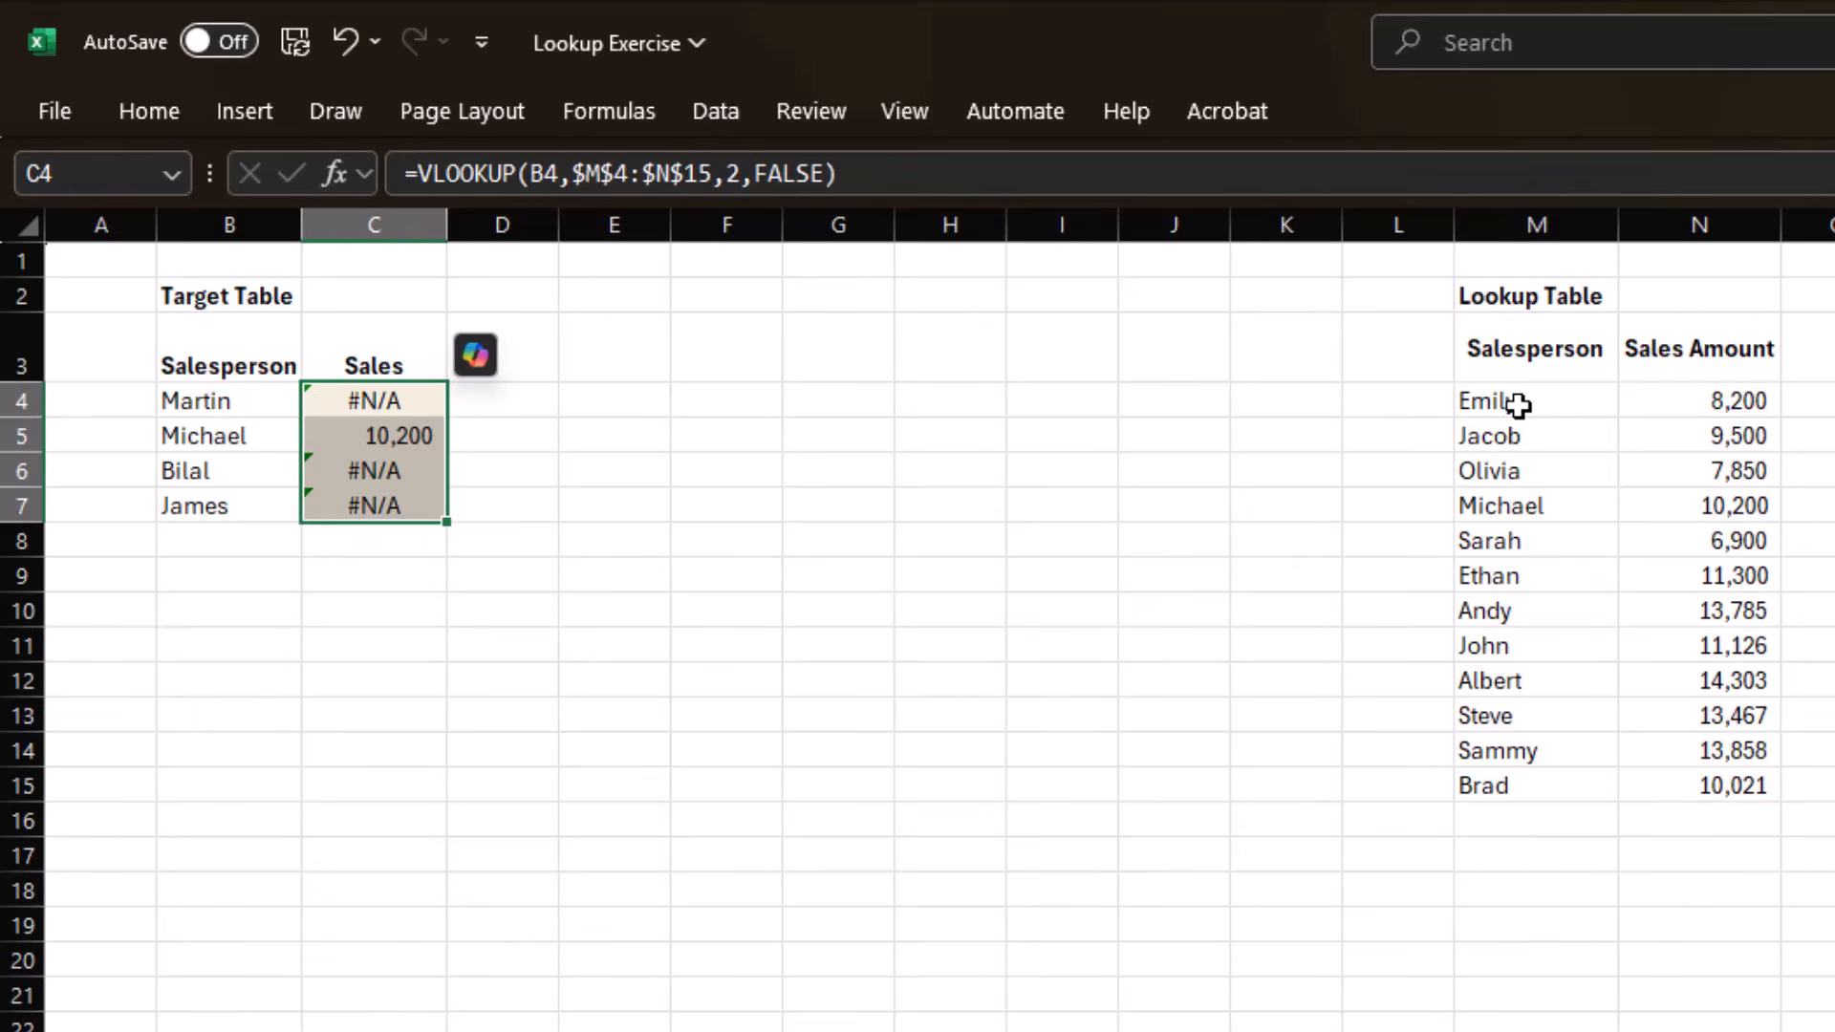
Copy the VLOOKUP expression in C4 without its equals sign, and clear the Sales cells C4:C7.
double_click(406, 399)
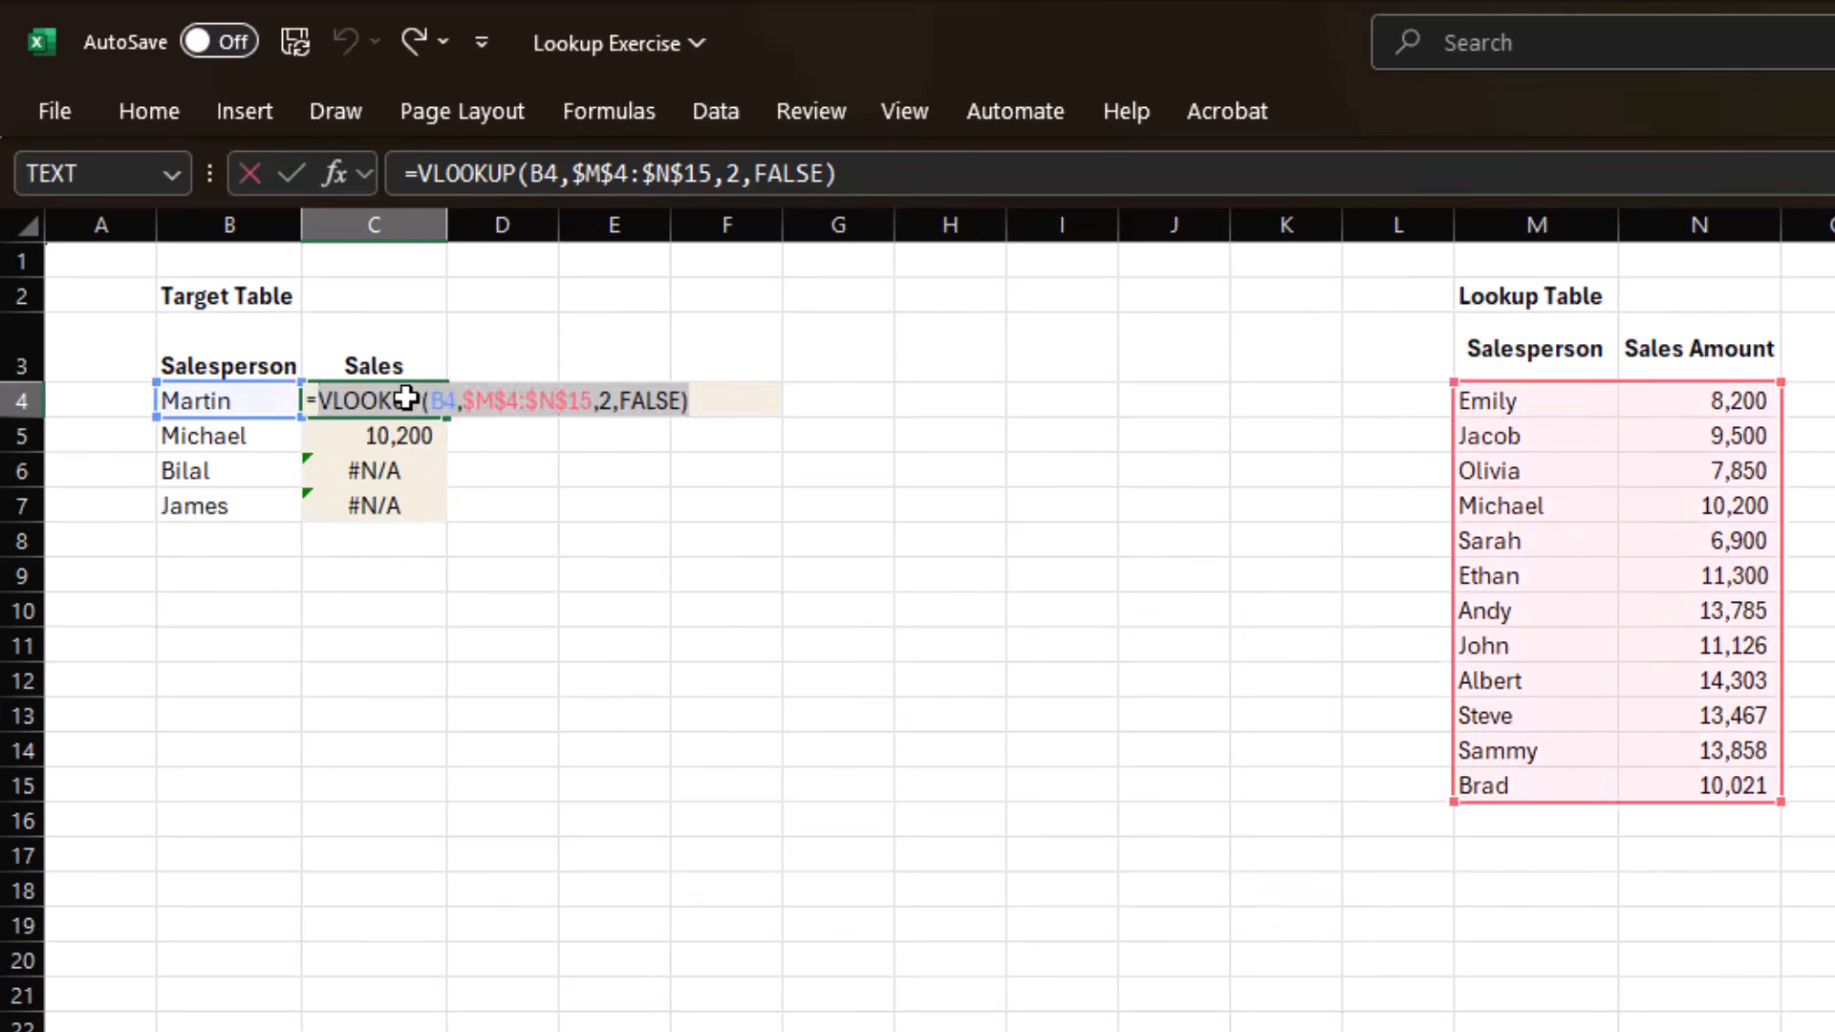
key("Escape")
key("shift+Down")
key("Delete")
Enter =IFERROR(VLOOKUP(B4,$M$4:$N$15,2,FALSE),"Not Found") in C4, reusing the copied VLOOKUP expression.
left_click(407, 398)
type("=if")
key("Tab")
key("BackSpace")
key("Down")
key("Tab")
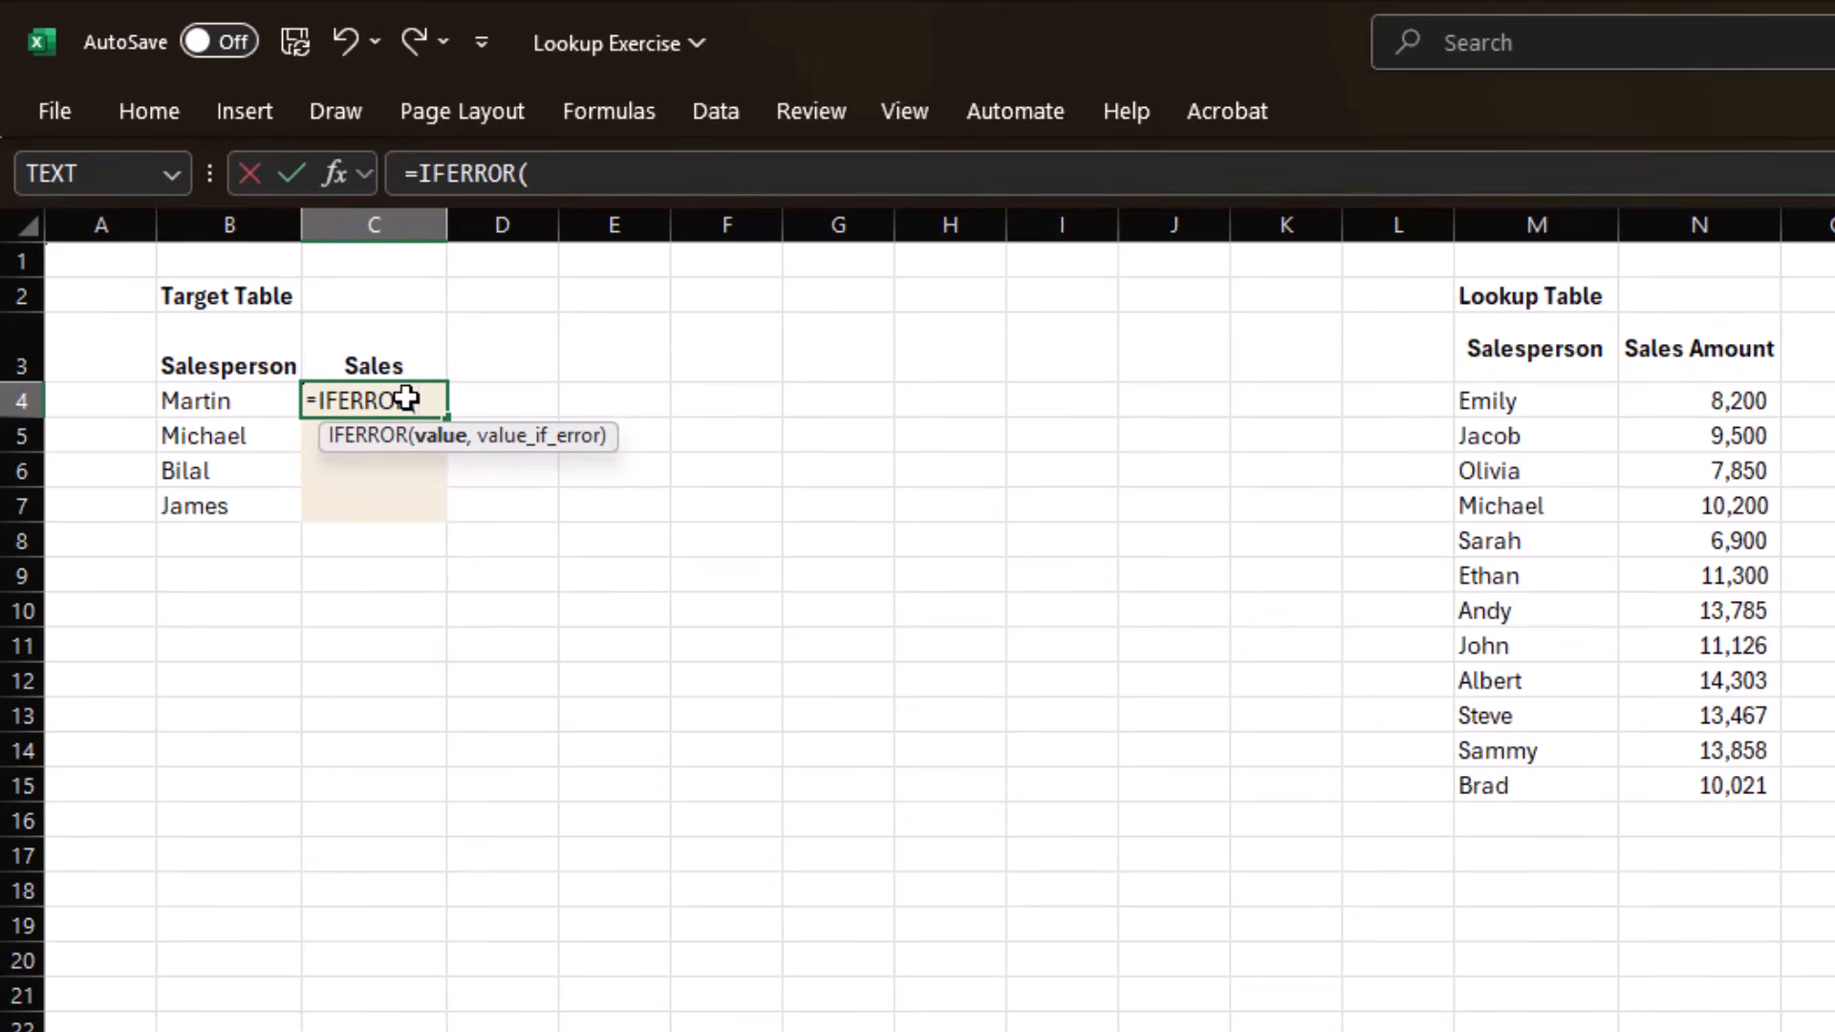
key("ctrl+v")
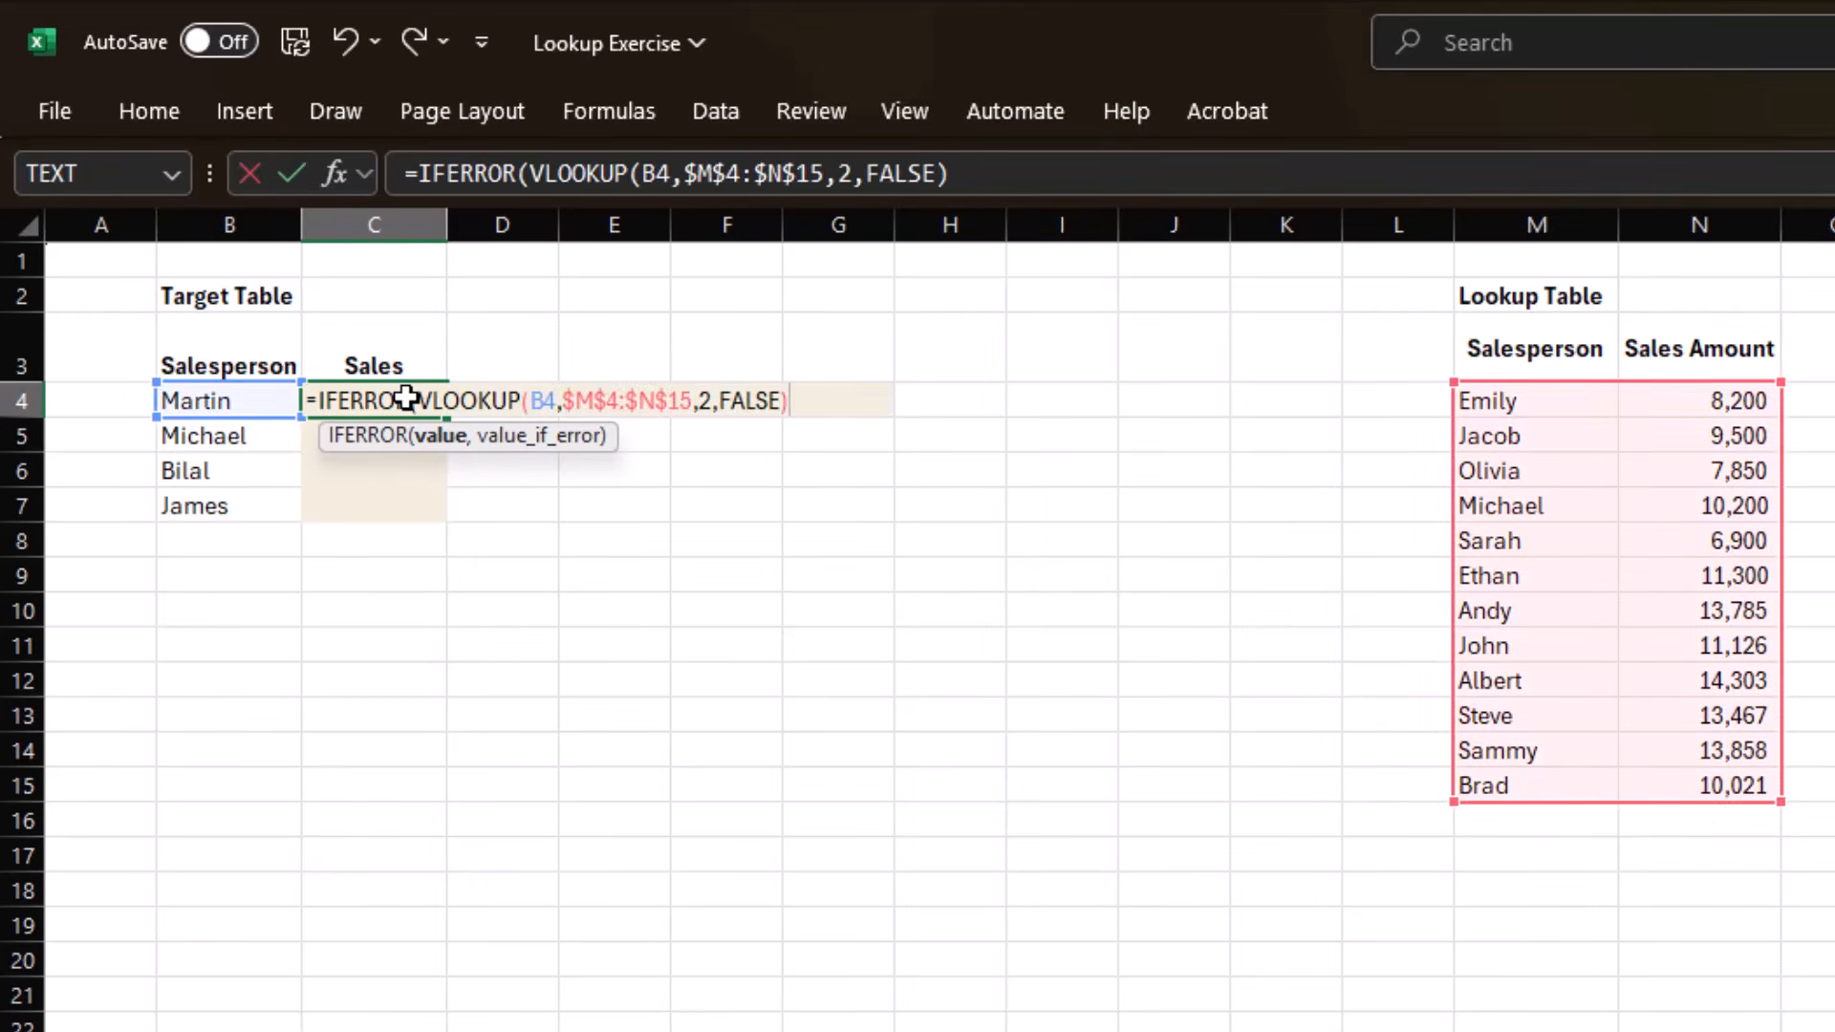
type(",")
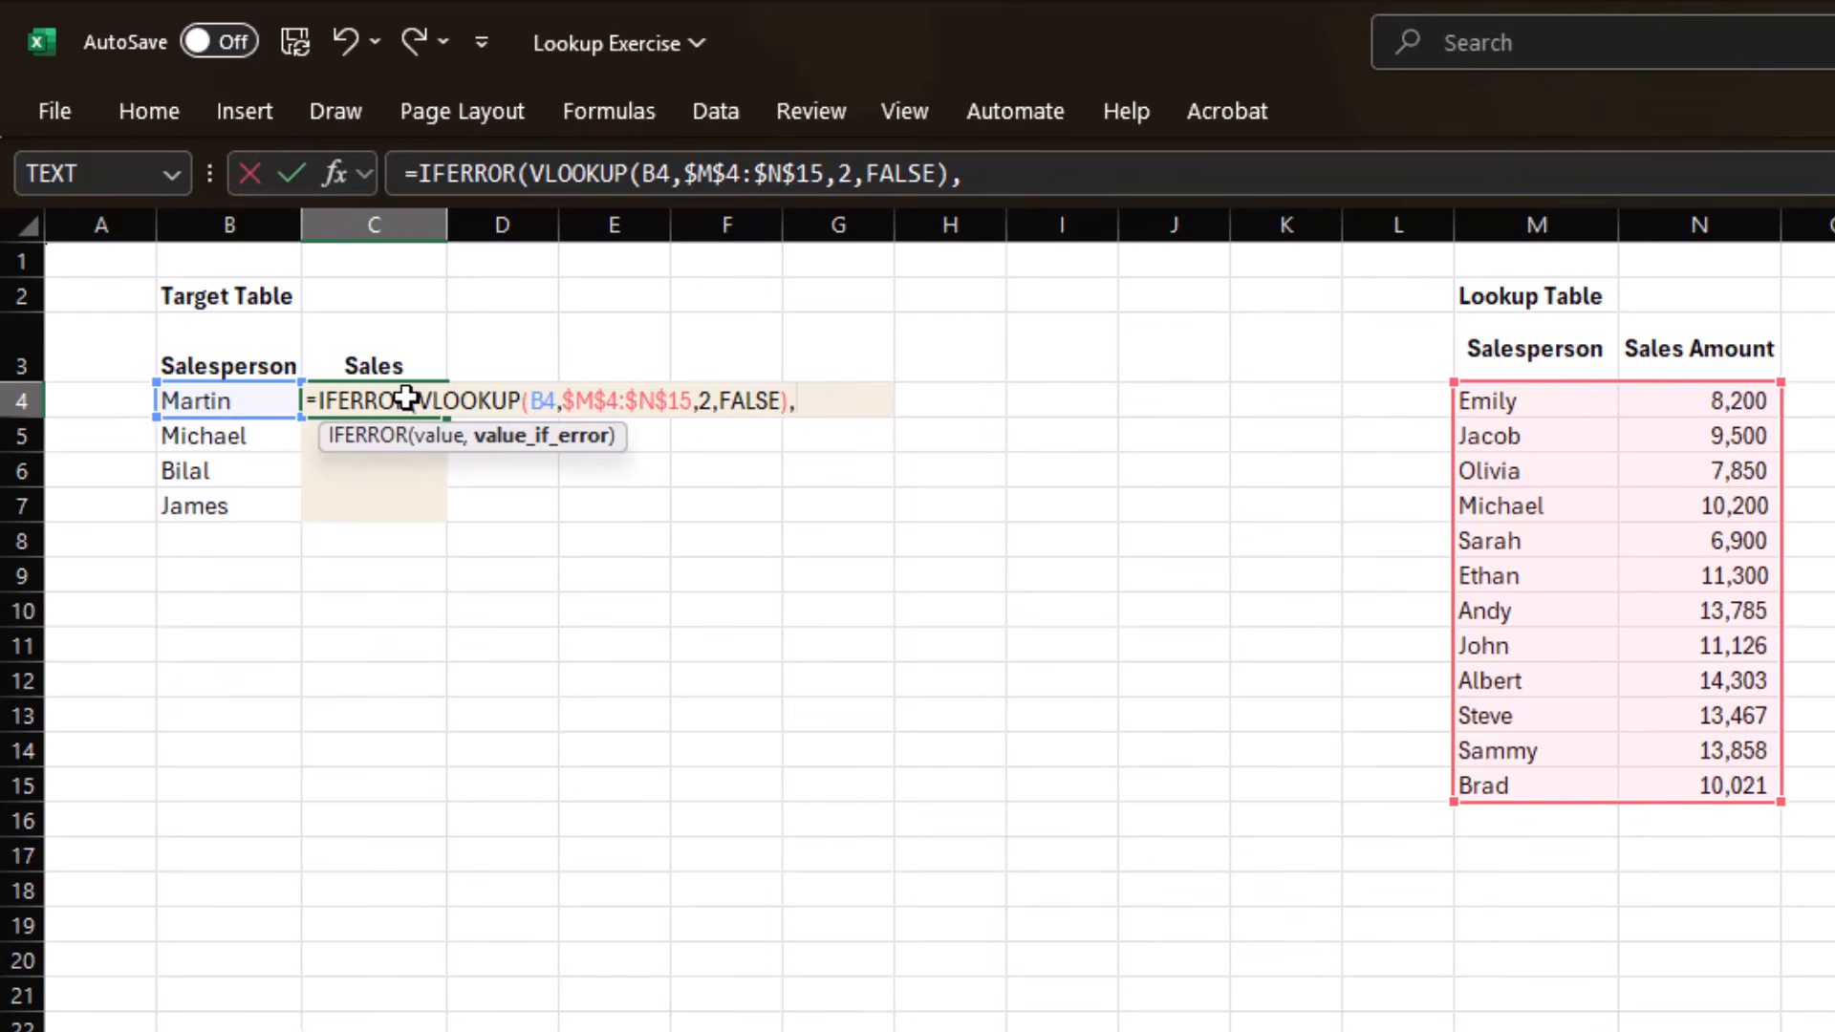
type("\"Not Found")
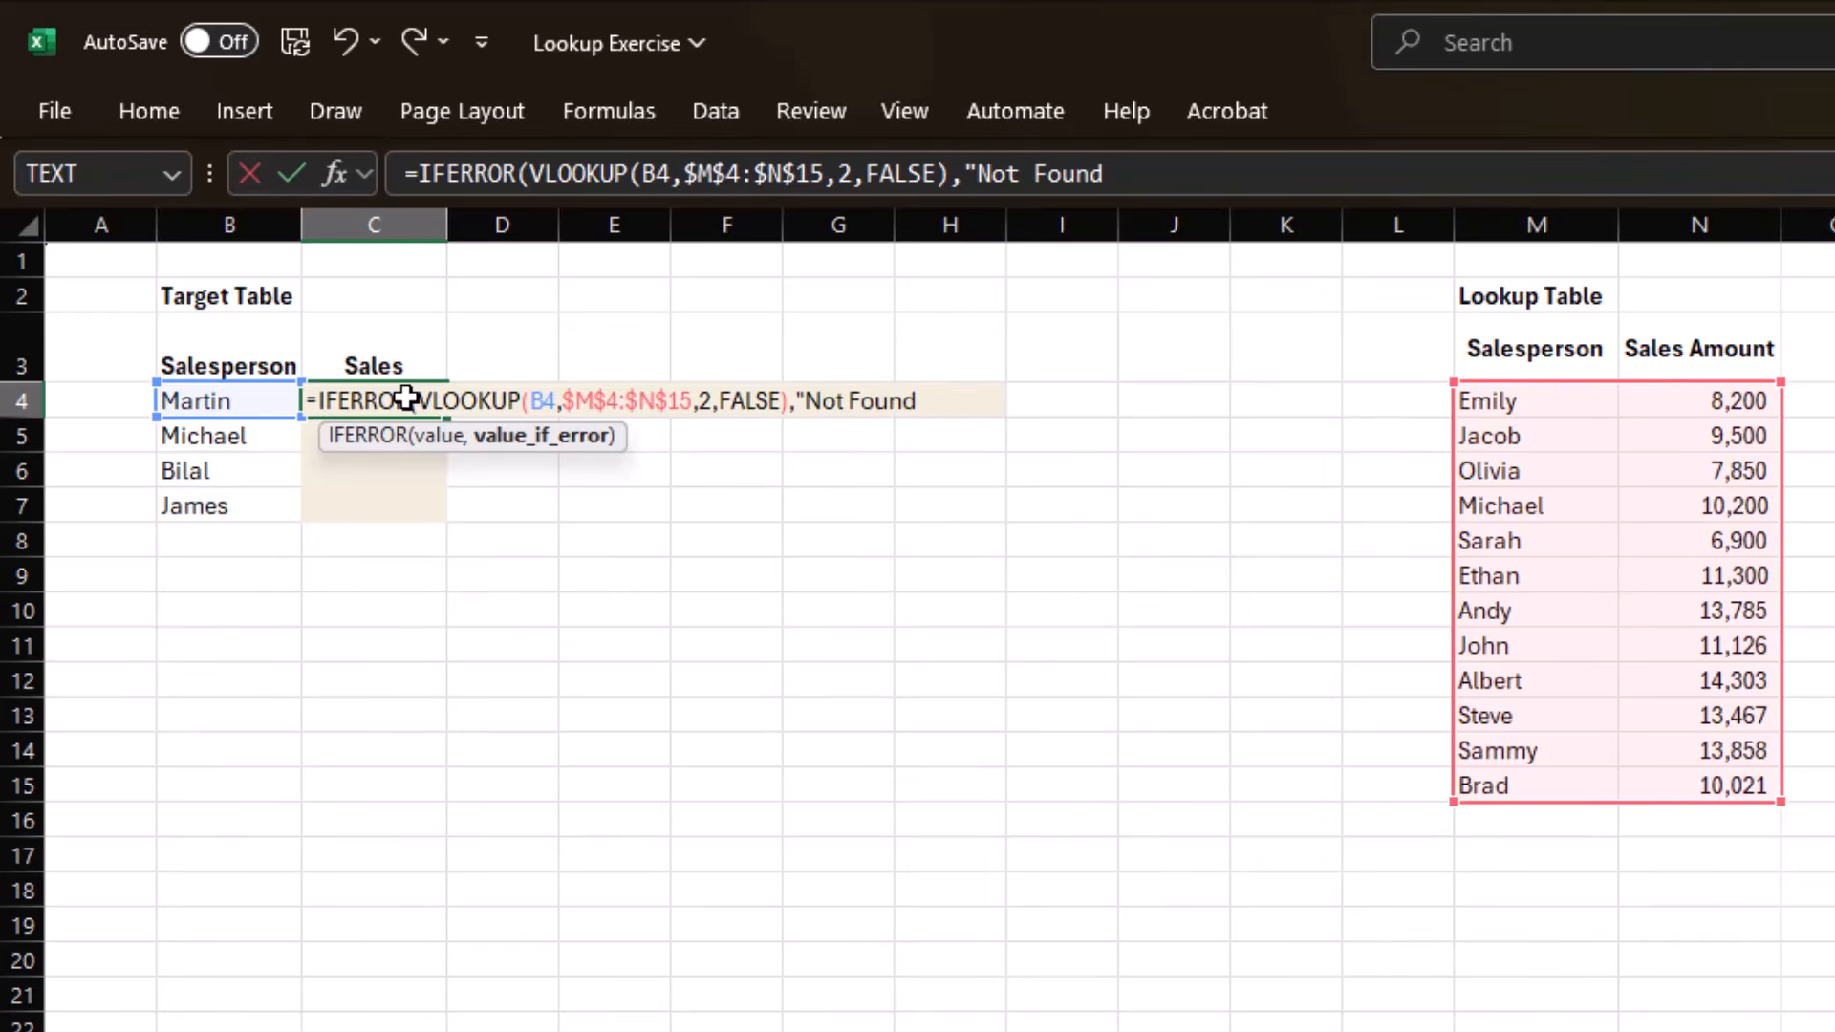
type("\")")
key("ctrl+Return")
Fill the IFERROR formula with the "Not Found" fallback from C4 down to C7.
key("shift+Down")
key("shift+Down")
key("shift+Down")
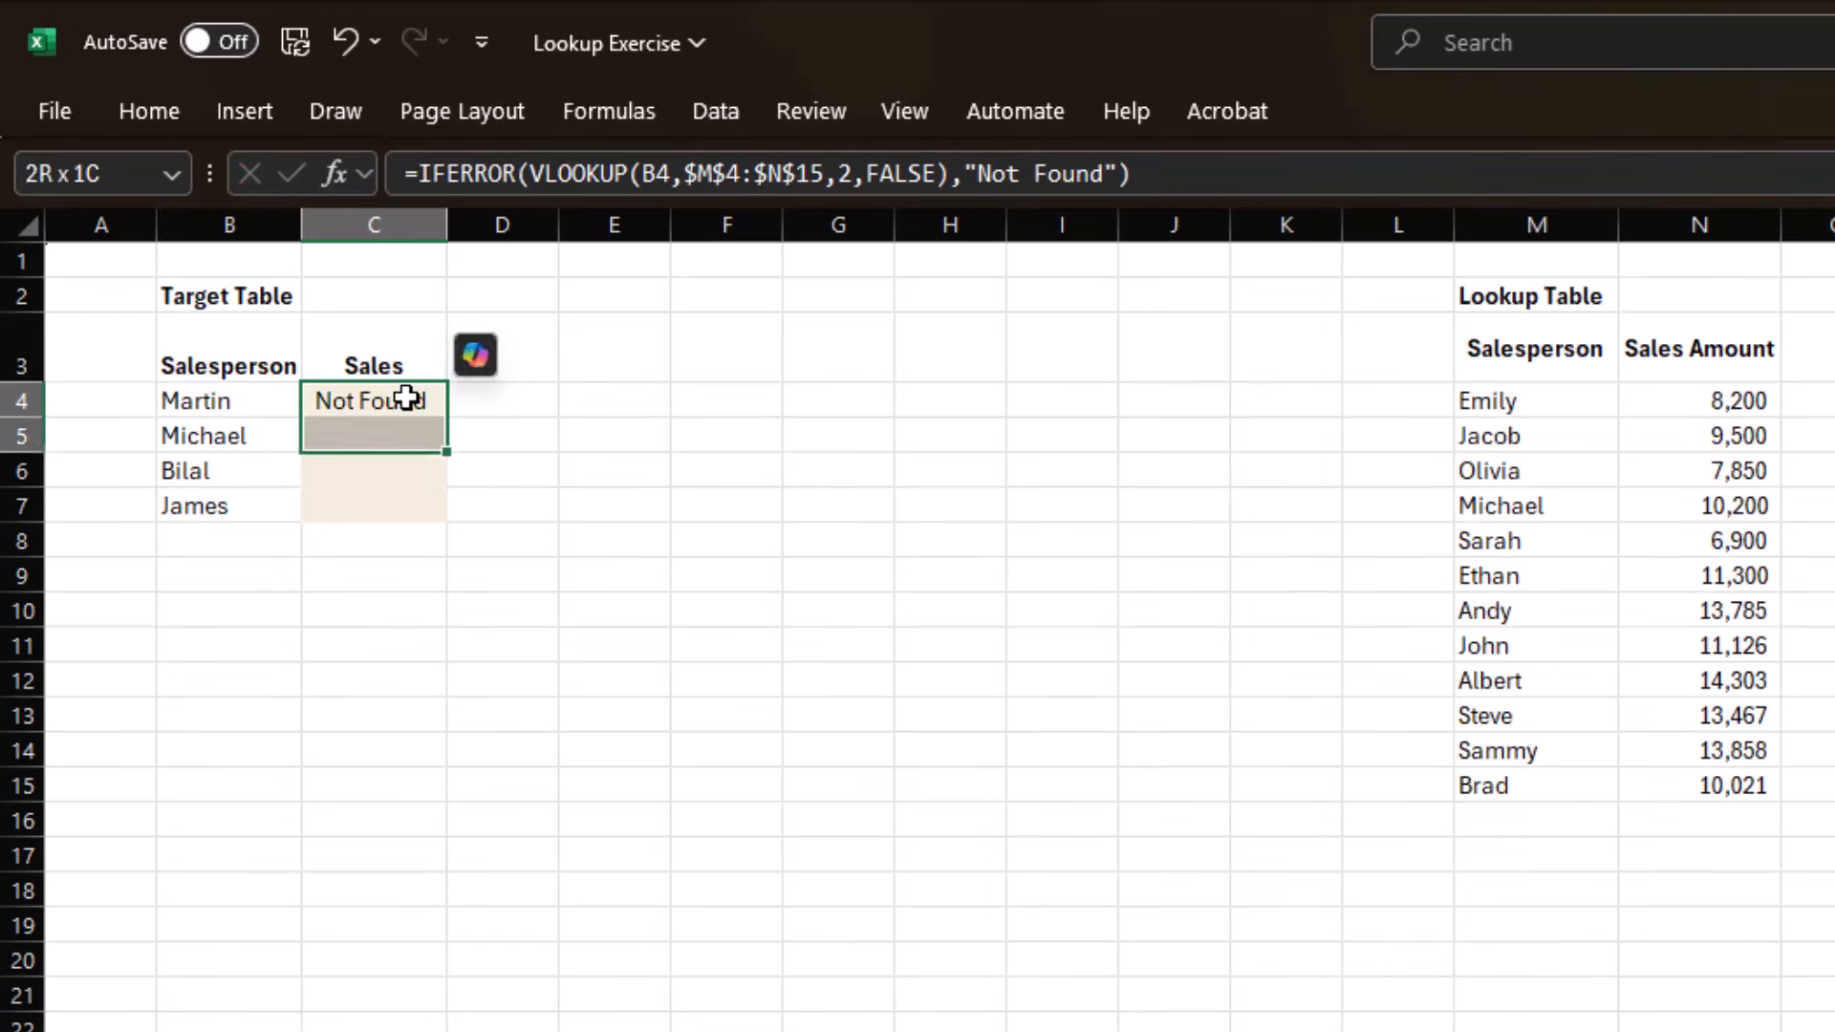
key("ctrl+d")
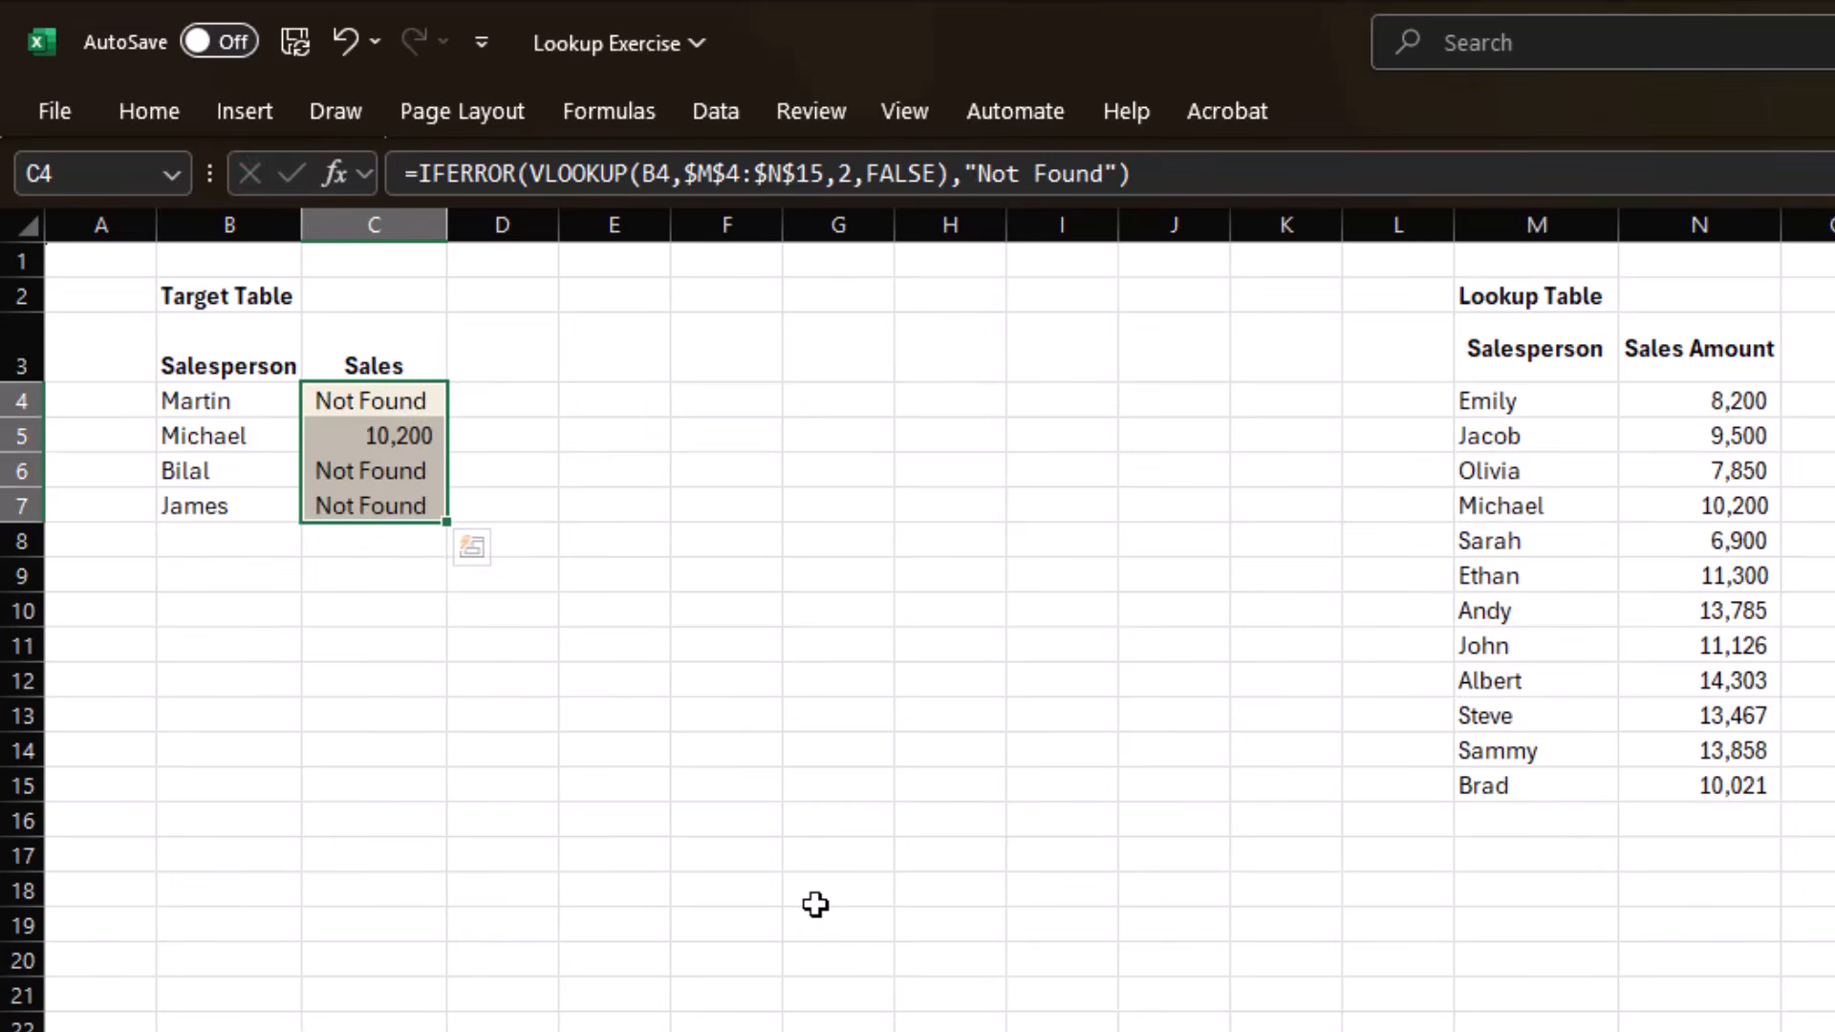
Replace the "Not Found" fallback in C4's IFERROR formula with 0.
key("shift+BackSpace")
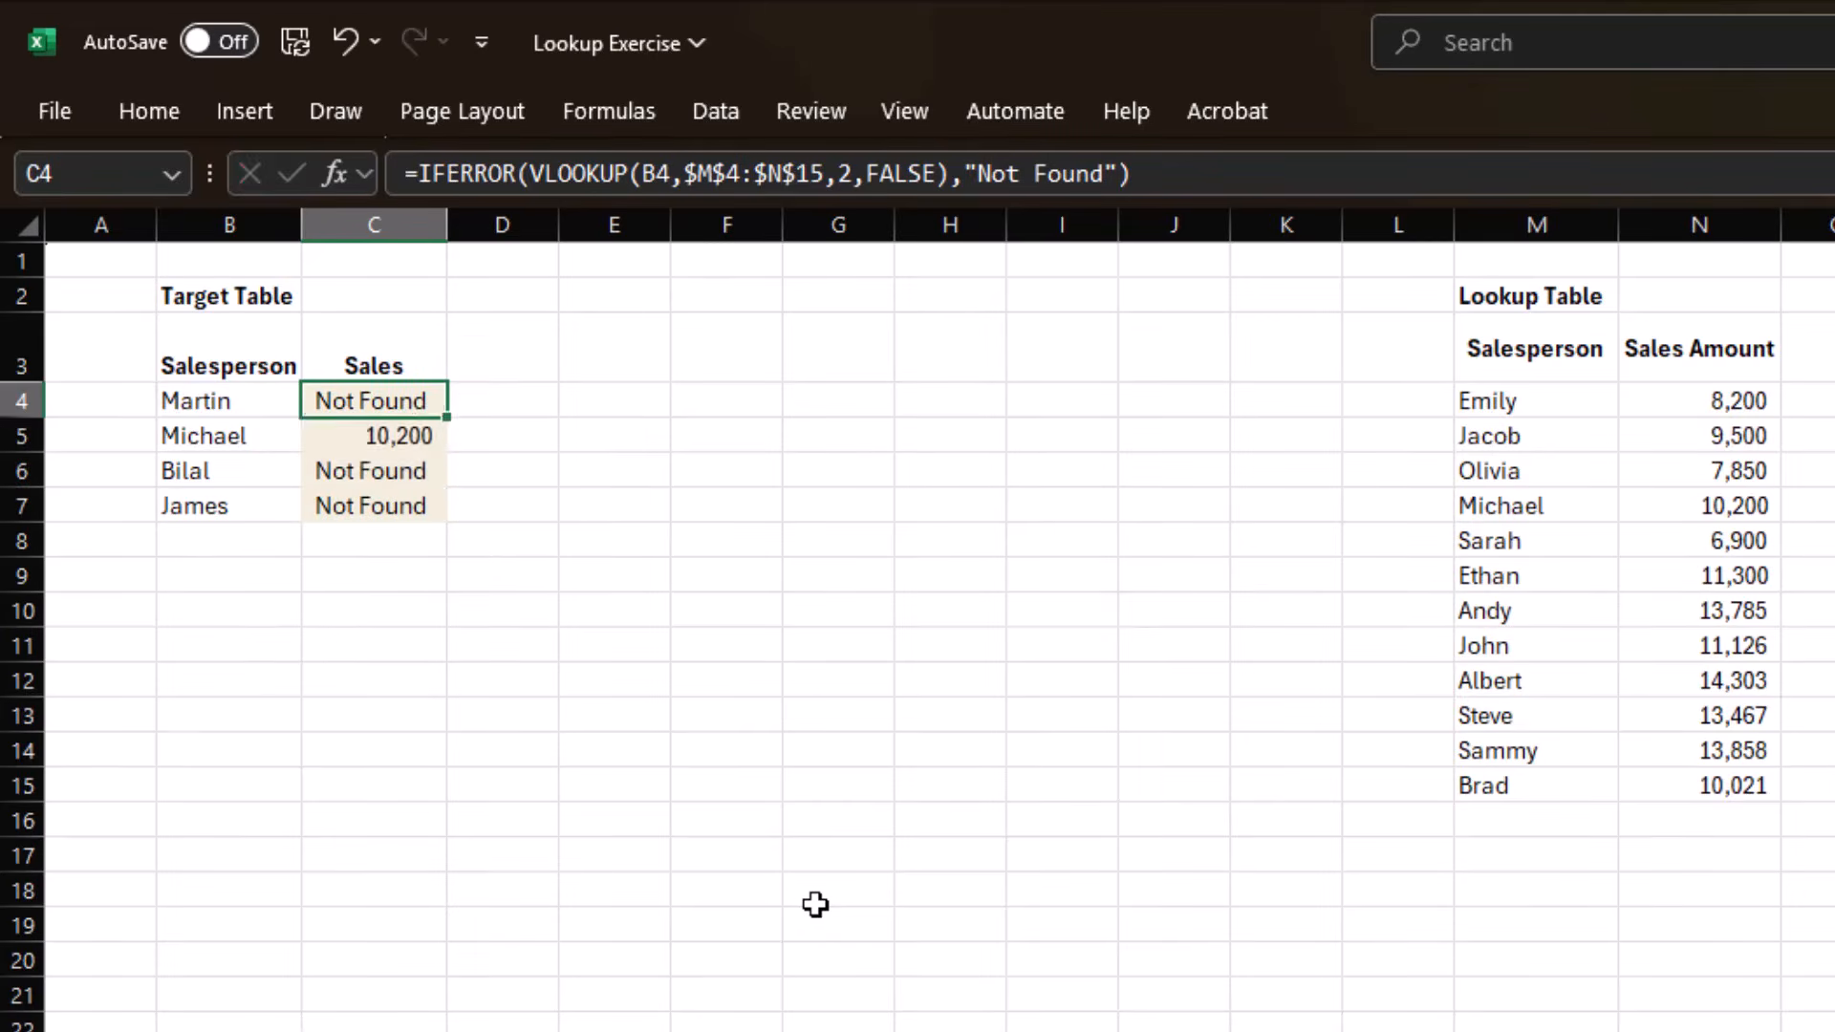
key("F2")
key("ctrl+shift+Left")
key("ctrl+shift+Left")
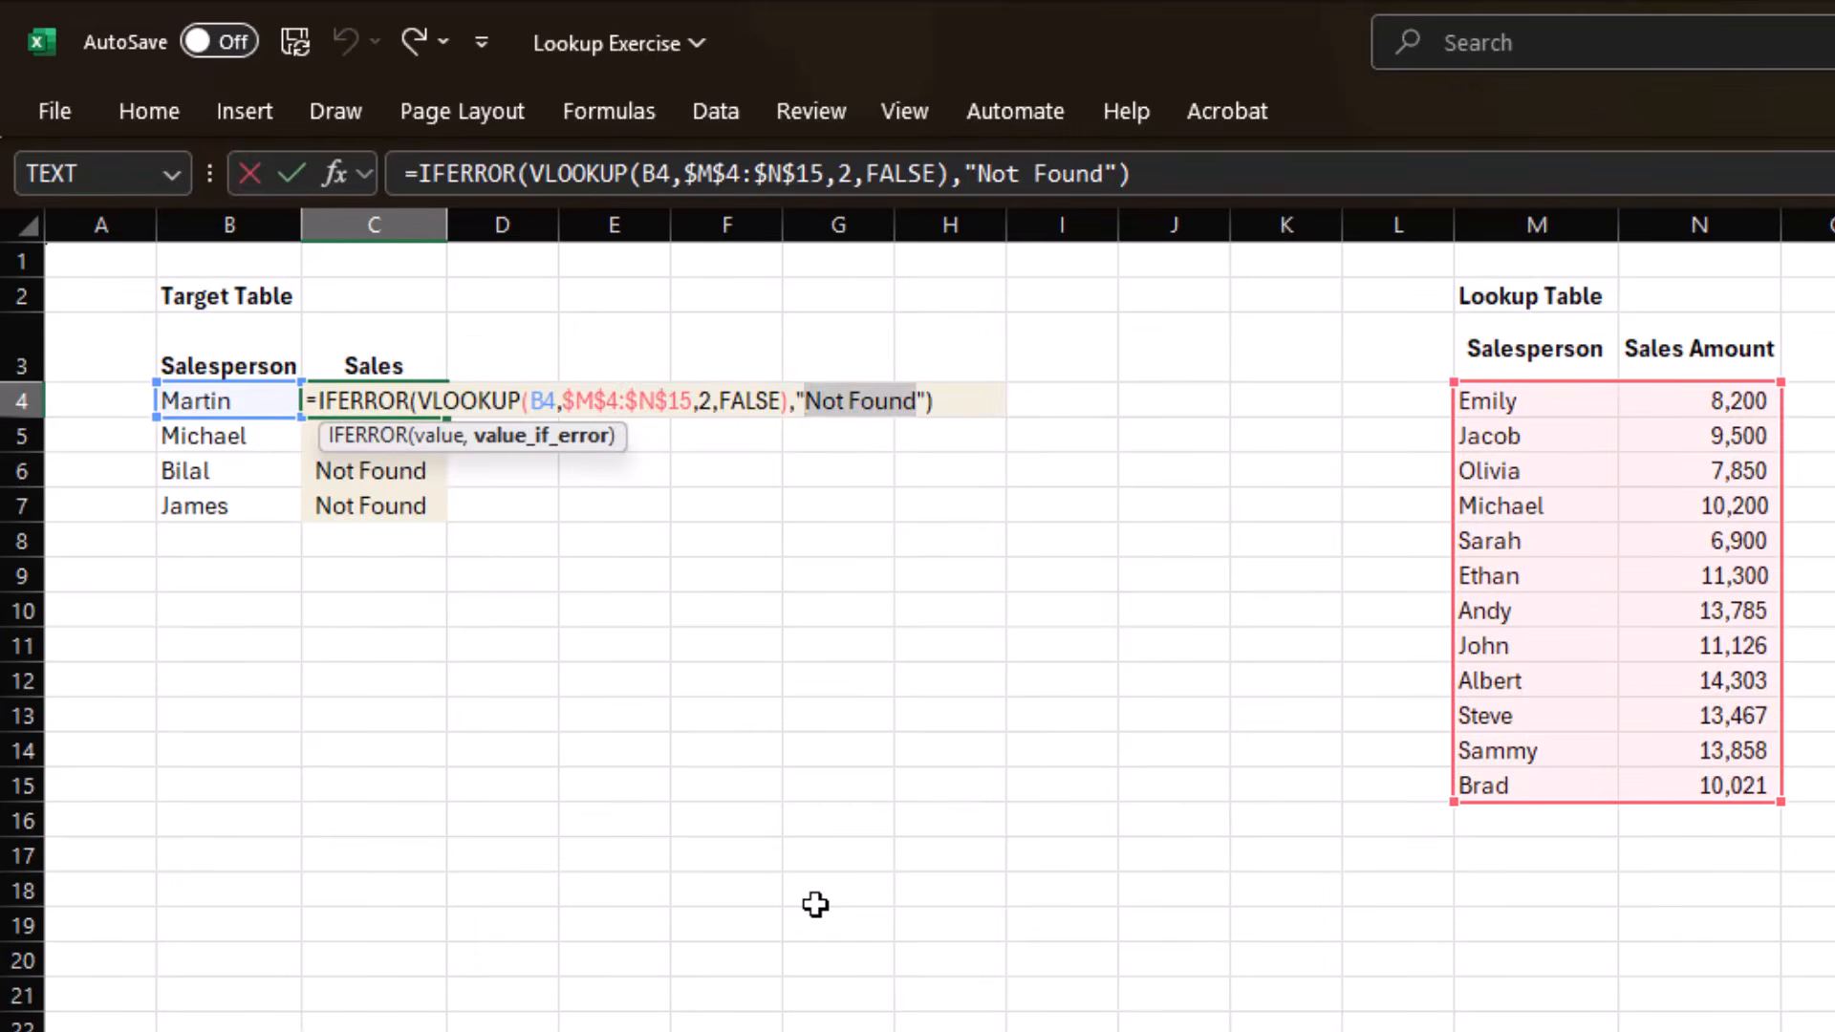
key("Right")
key("ctrl+shift+Left")
key("ctrl+shift+Left")
key("BackSpace")
type("0")
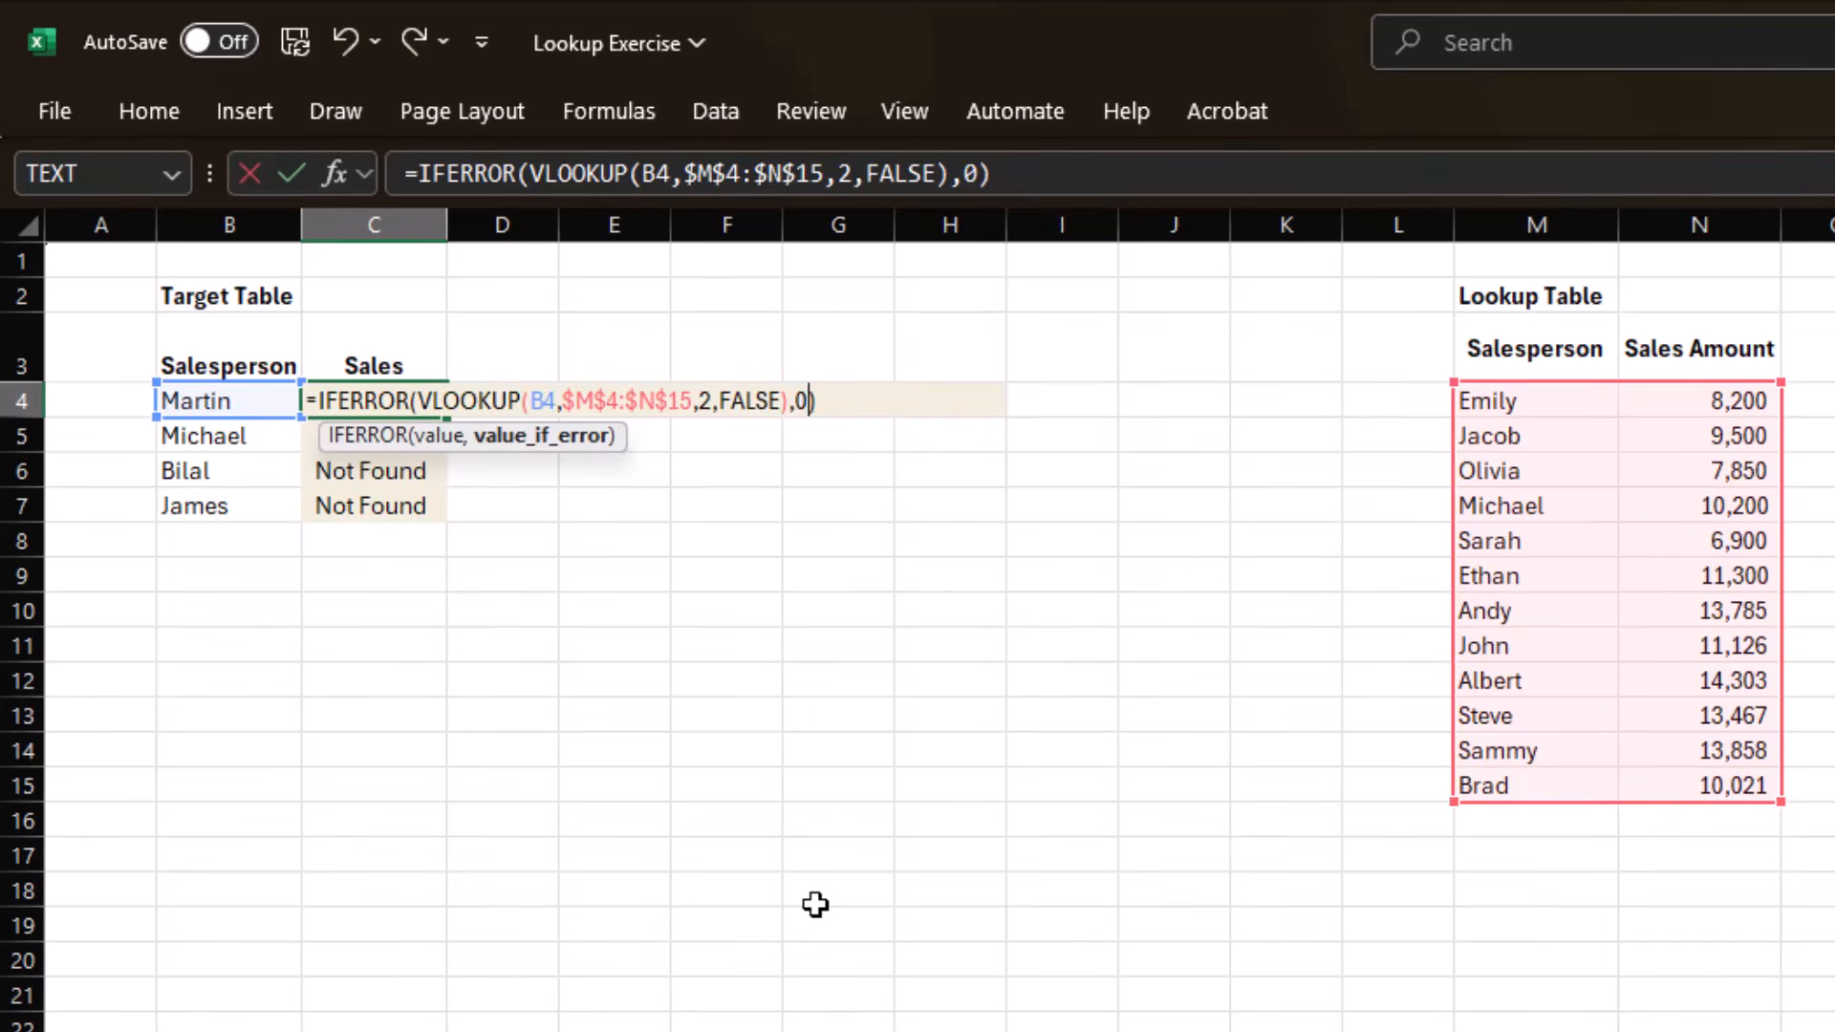
key("Return")
Fill the IFERROR formula with the 0 fallback from C4 down to C7.
key("Up")
key("ctrl+shift+Down")
key("ctrl+d")
Change the IFERROR fallback in C4 to an empty string "" and fill the formula down to C7.
key("Up")
key("Down")
key("F2")
key("Left")
key("BackSpace")
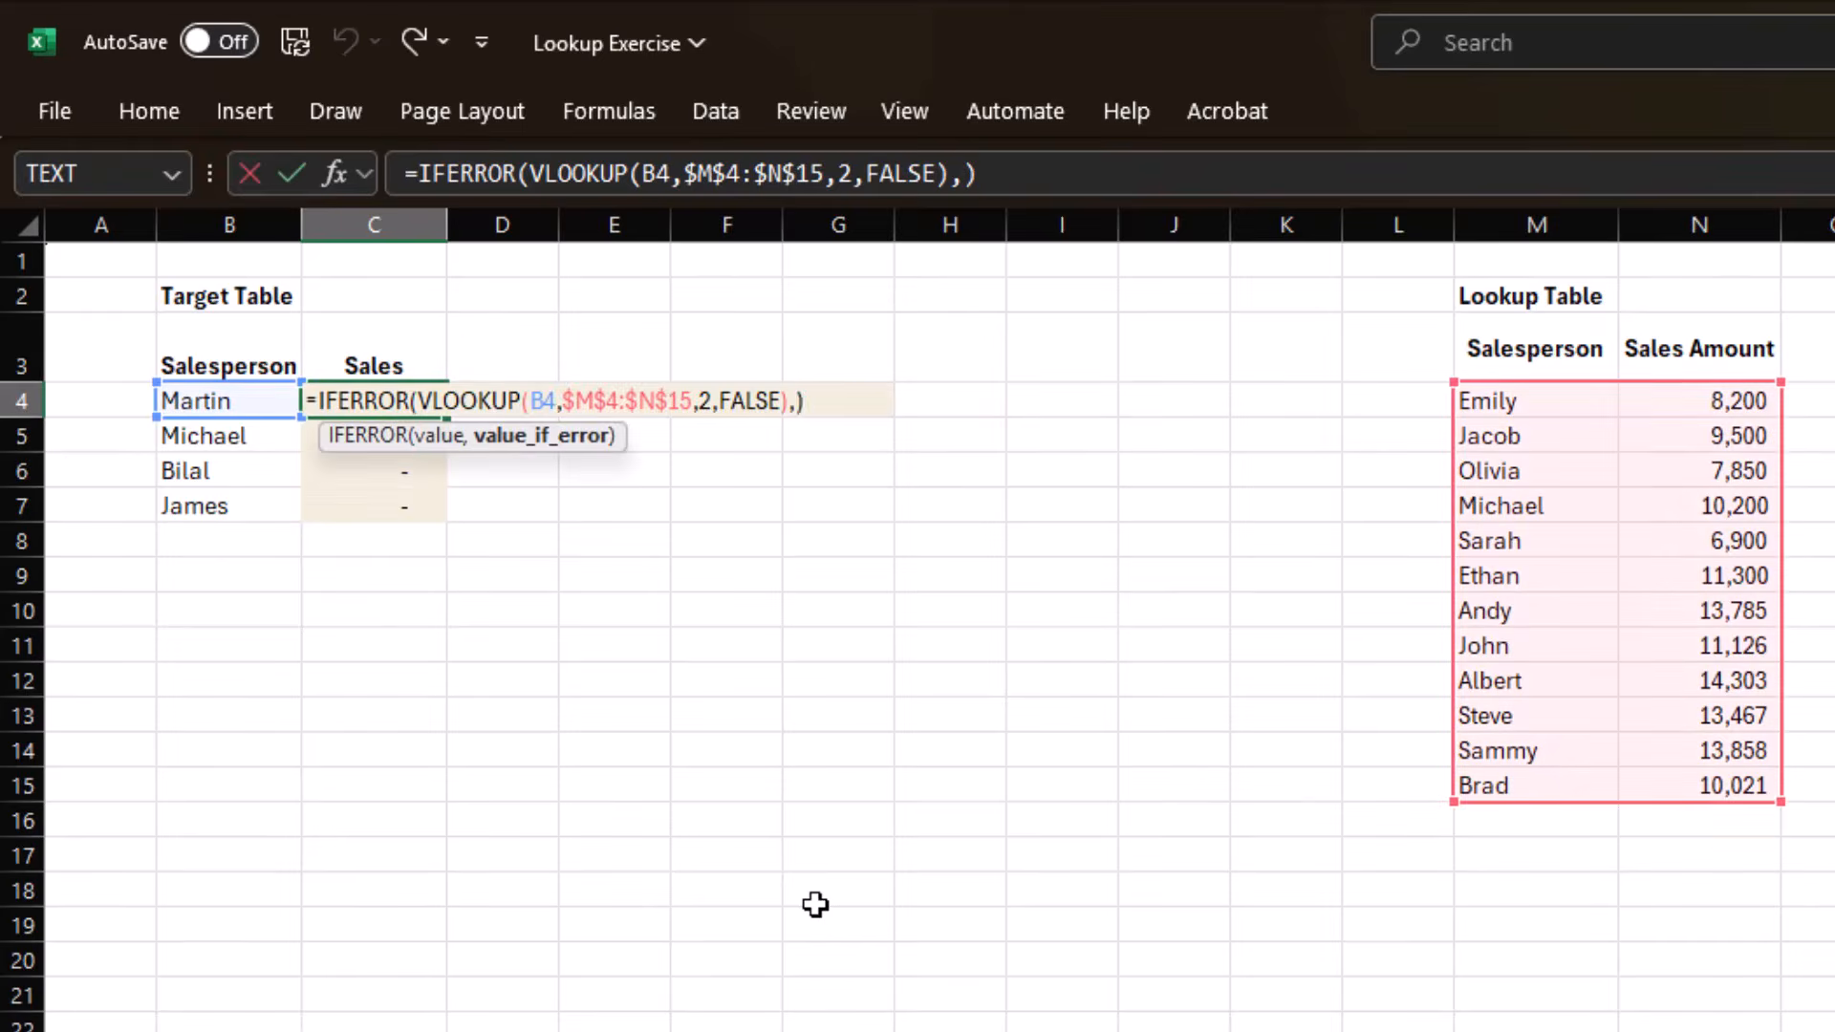
type("\"\"")
key("Return")
key("Up")
key("ctrl+shift+Down")
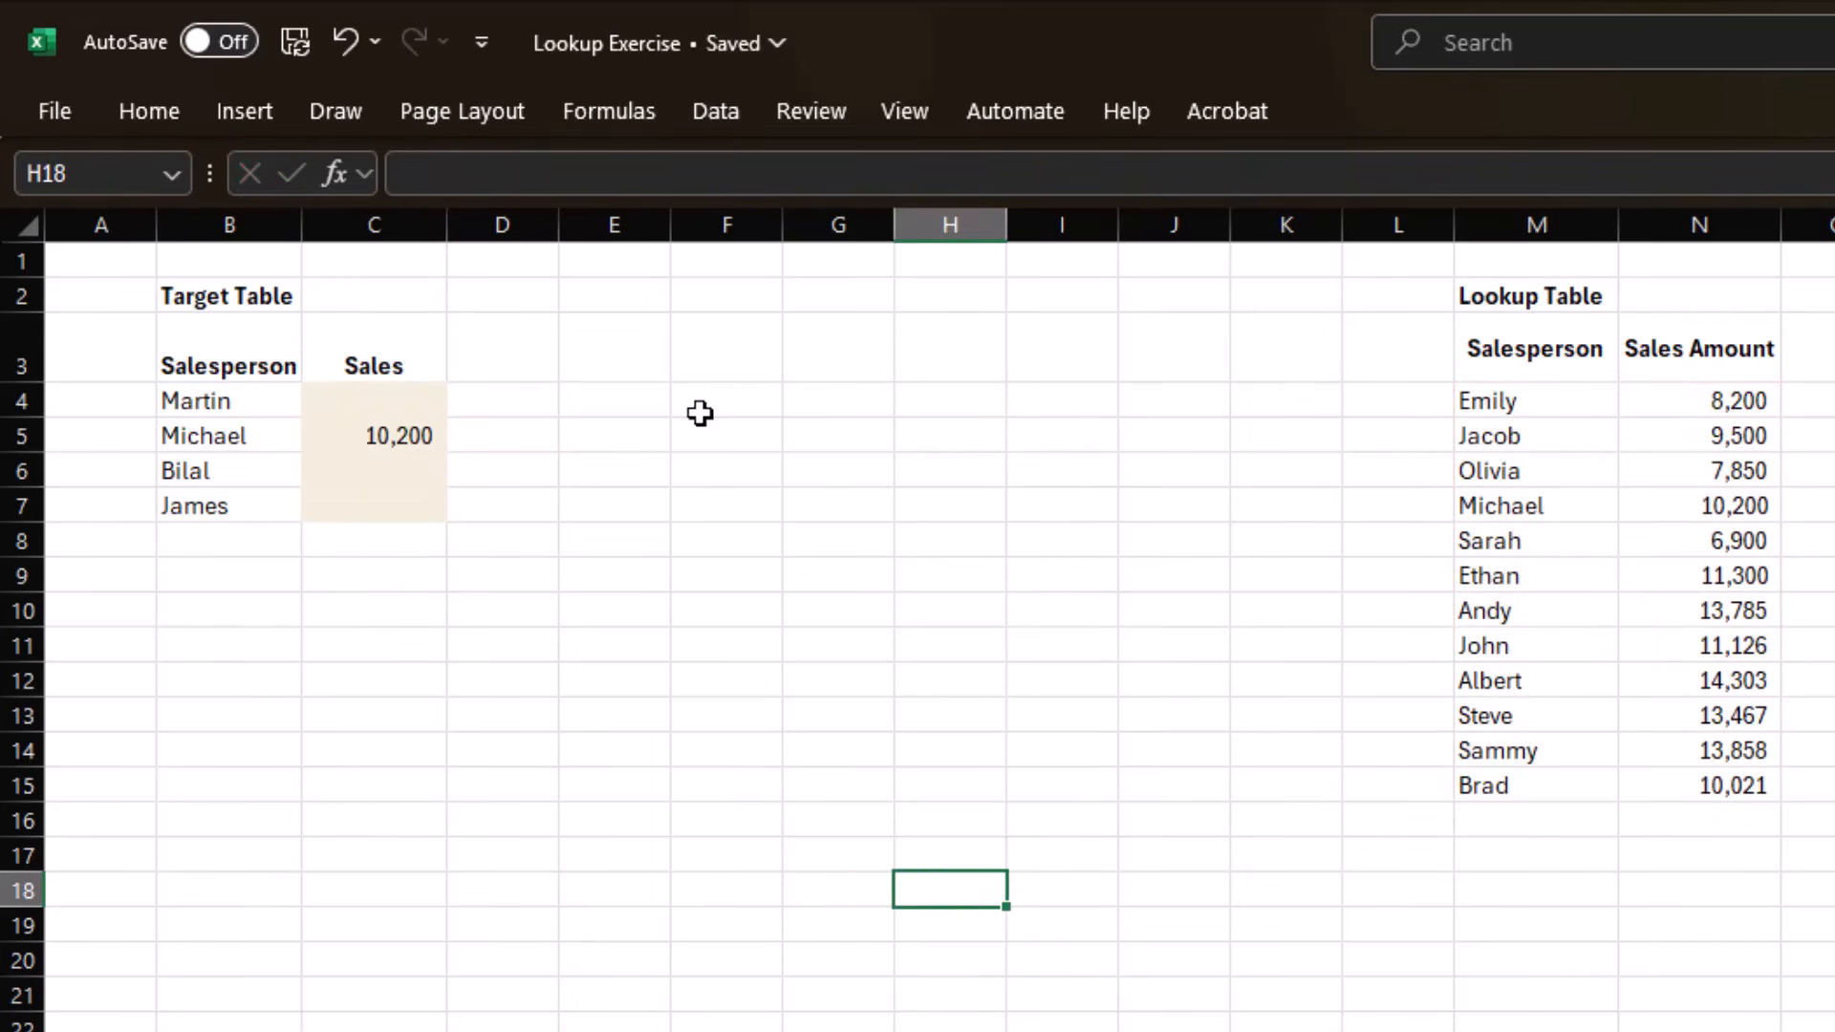
Clear the IFERROR formulas from the Sales cells C4:C7.
left_click(417, 407)
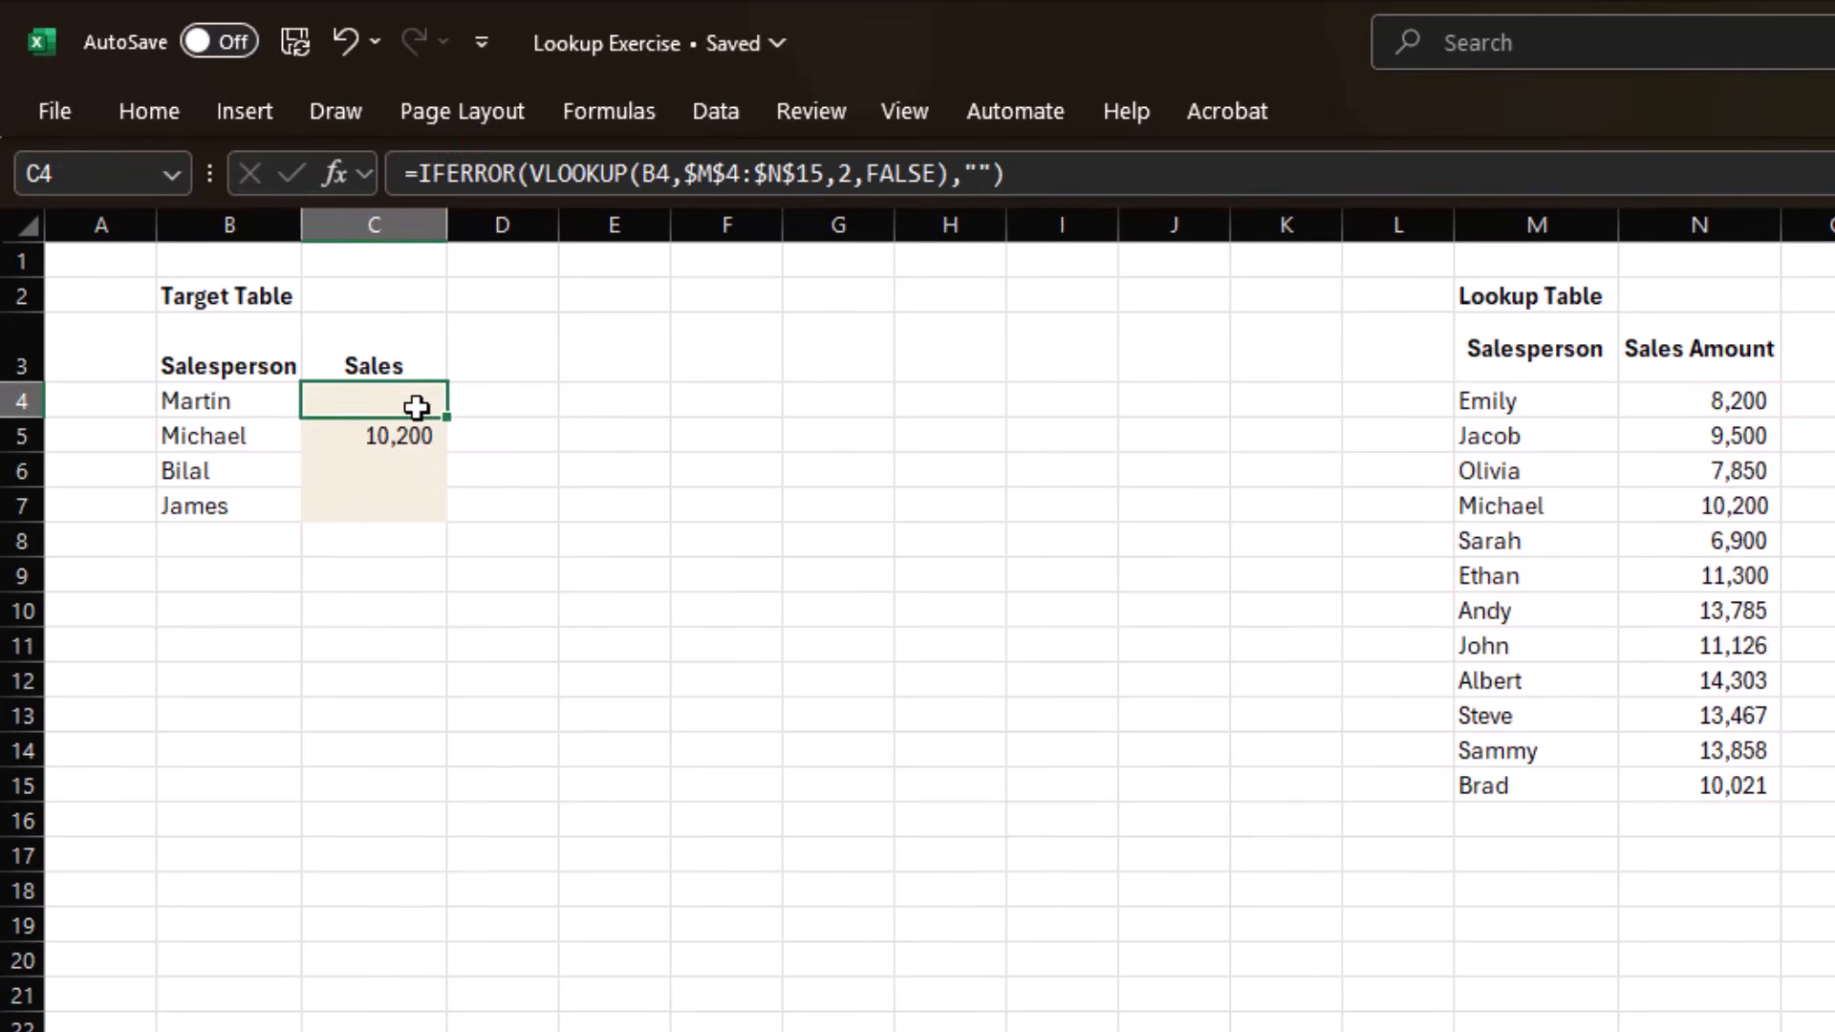
key("shift+Down")
key("shift+Down")
key("shift+Down")
key("Delete")
left_click(416, 406)
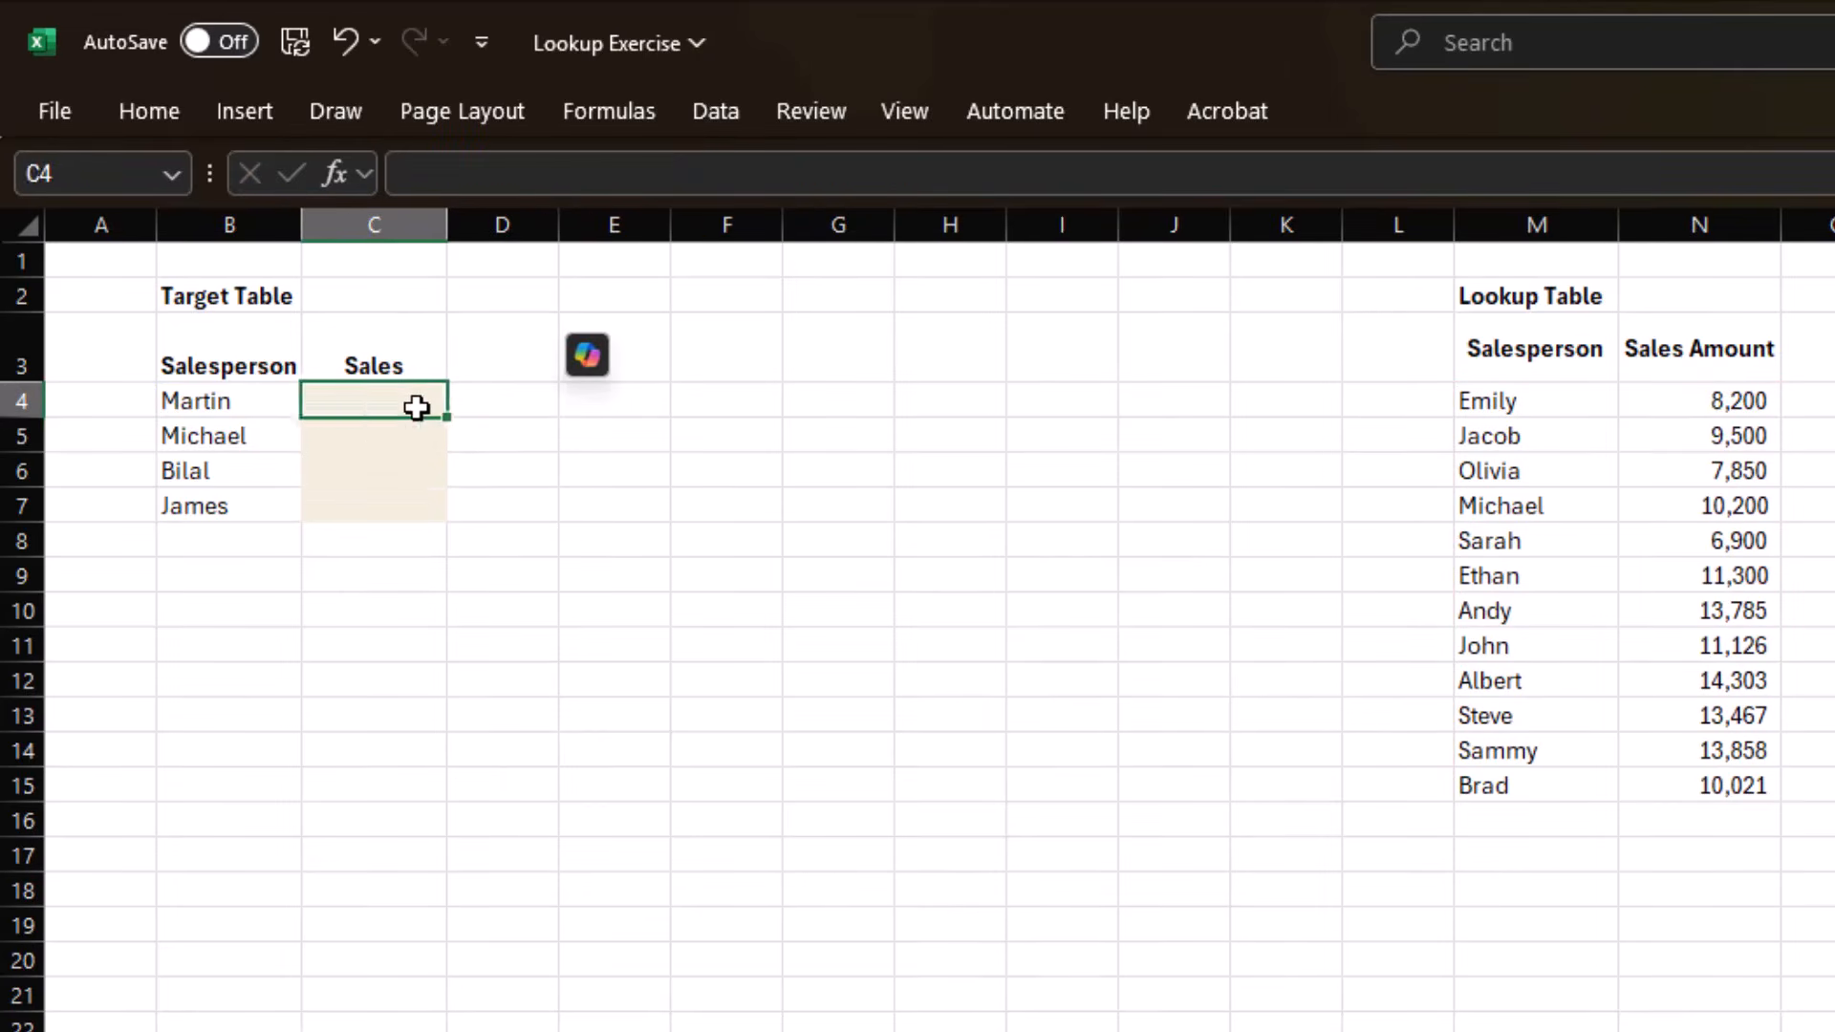
Enter =XLOOKUP(B4,$M$4:$M$15,$N$4:$N$15) in C4 and fill it down to C7.
type("=XLOOKUP(")
key("Left")
type(",")
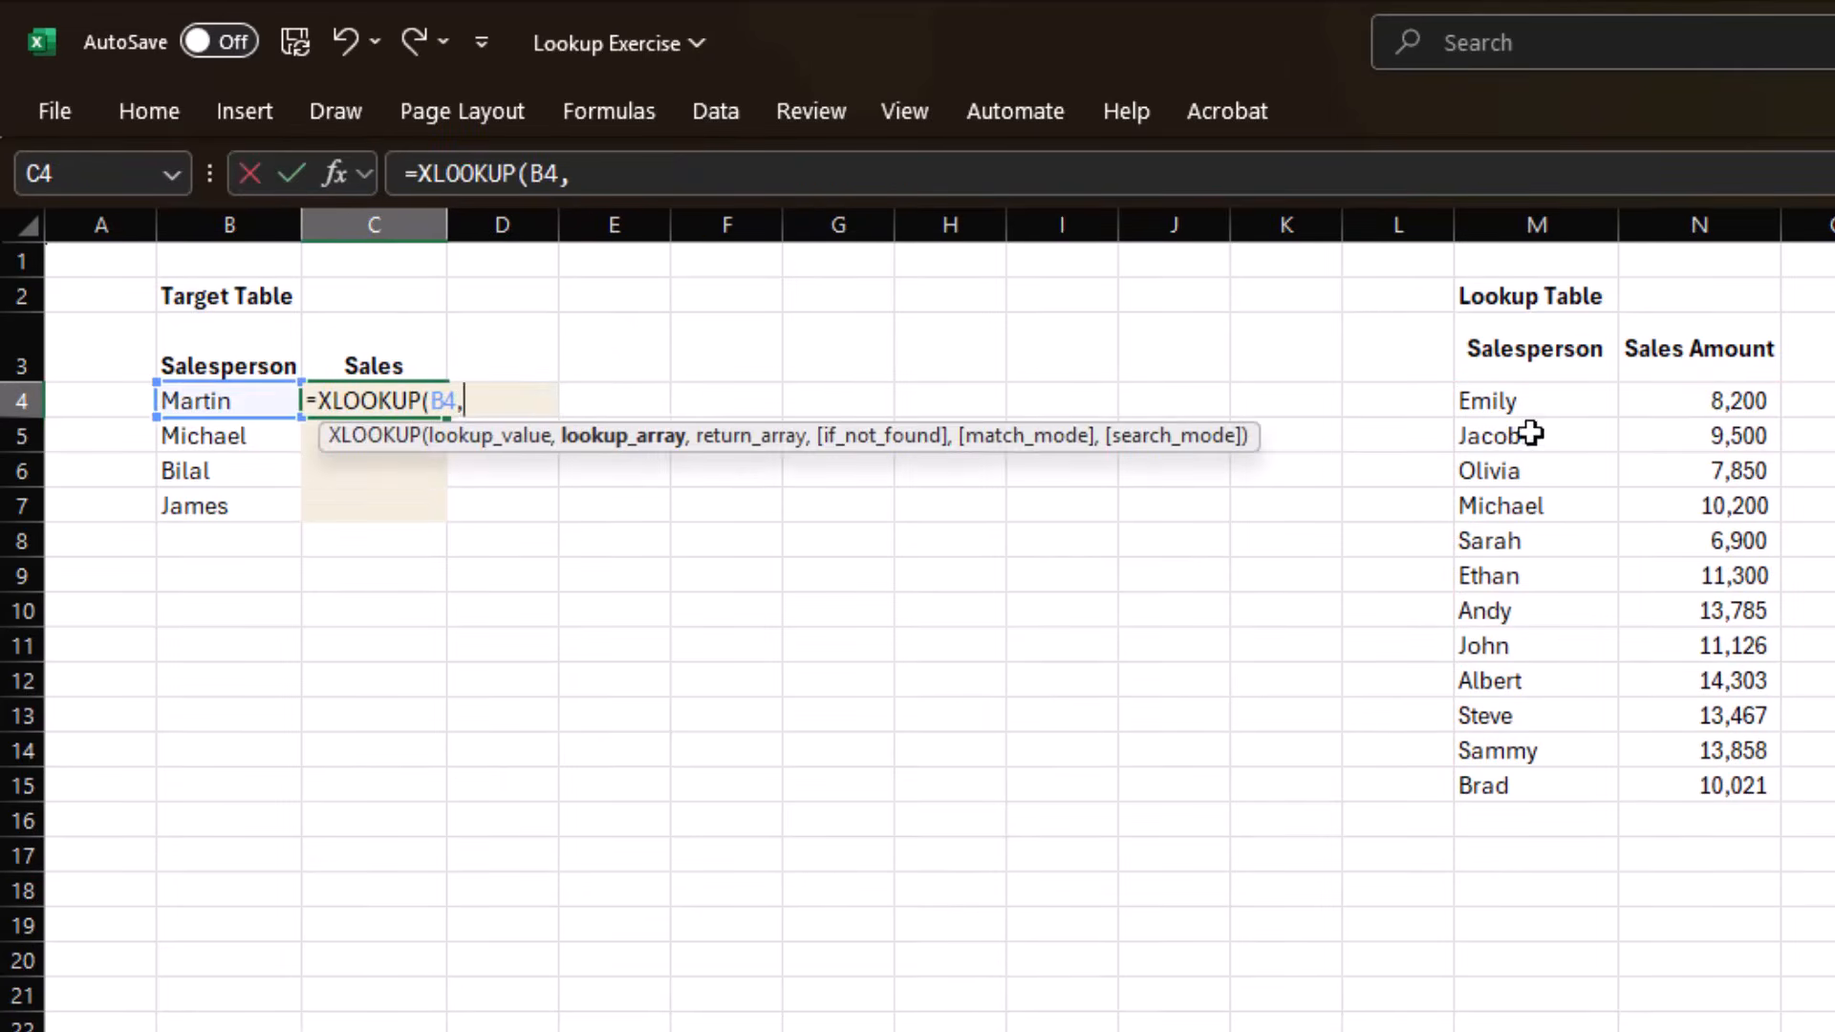
left_click(1548, 406)
key("ctrl+shift+Down")
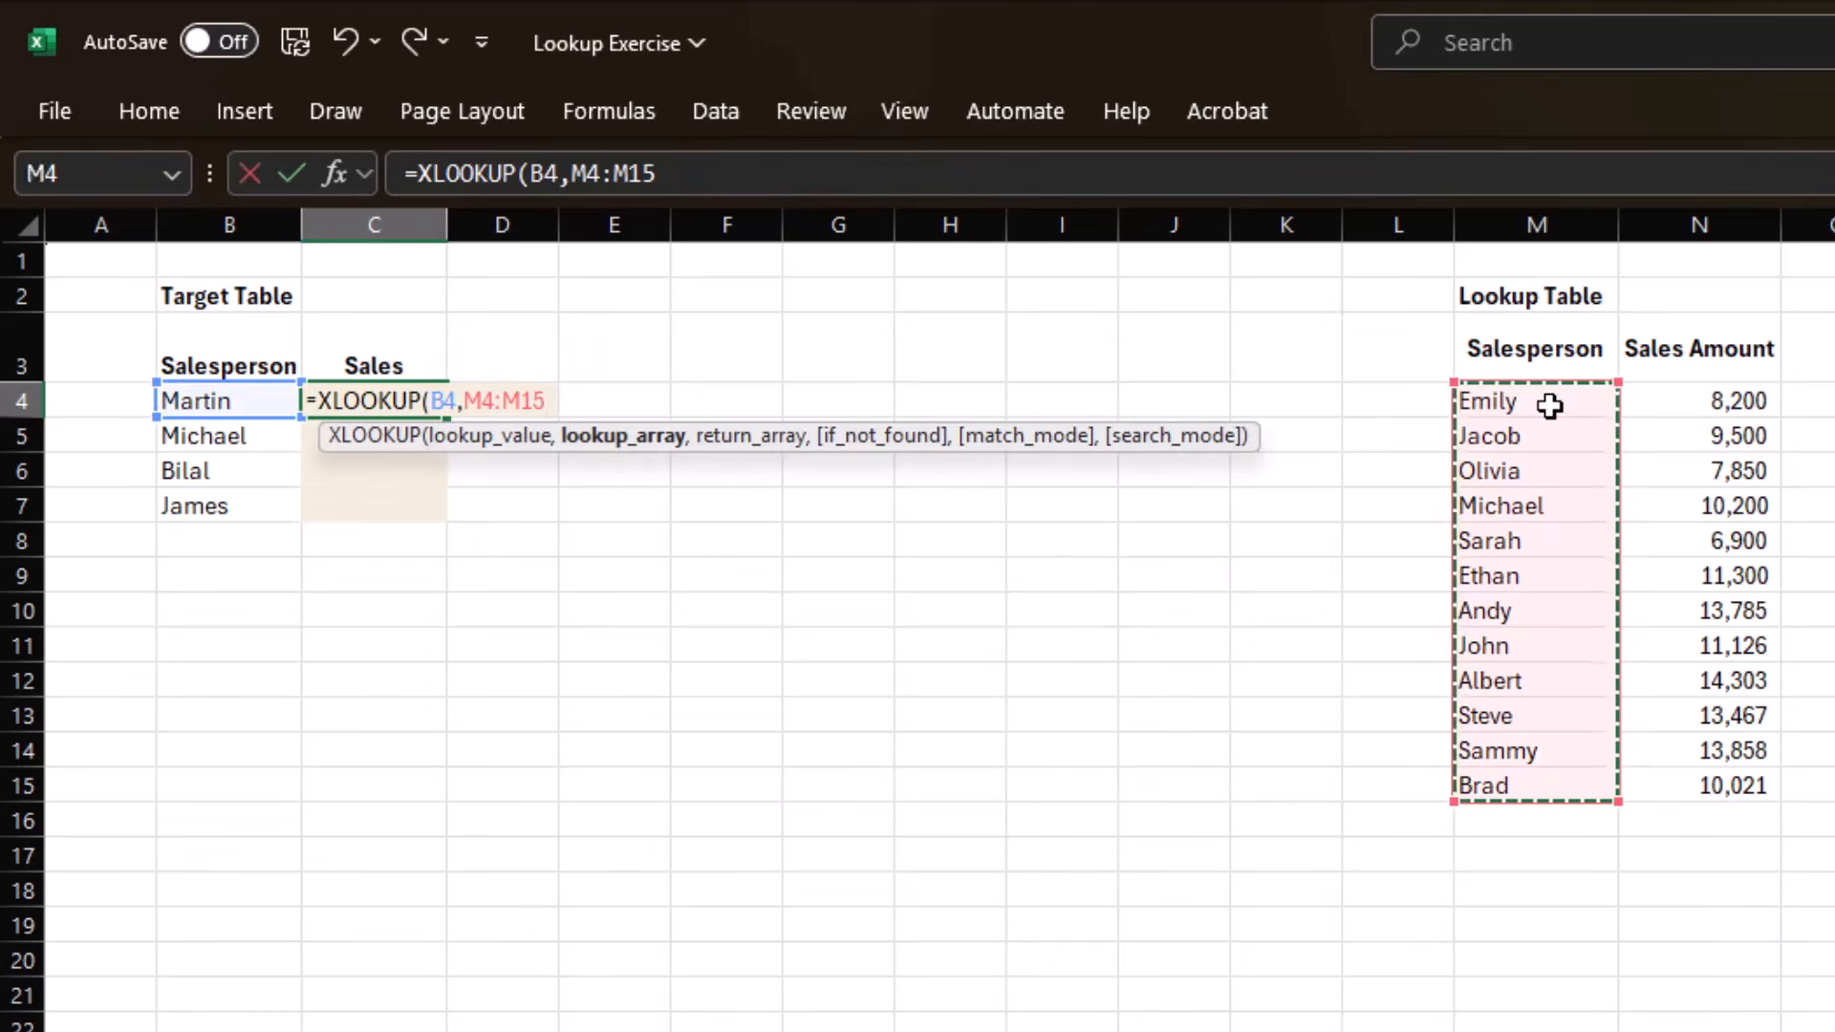
type(",")
left_click(1675, 399)
key("ctrl+shift+Down")
type(")")
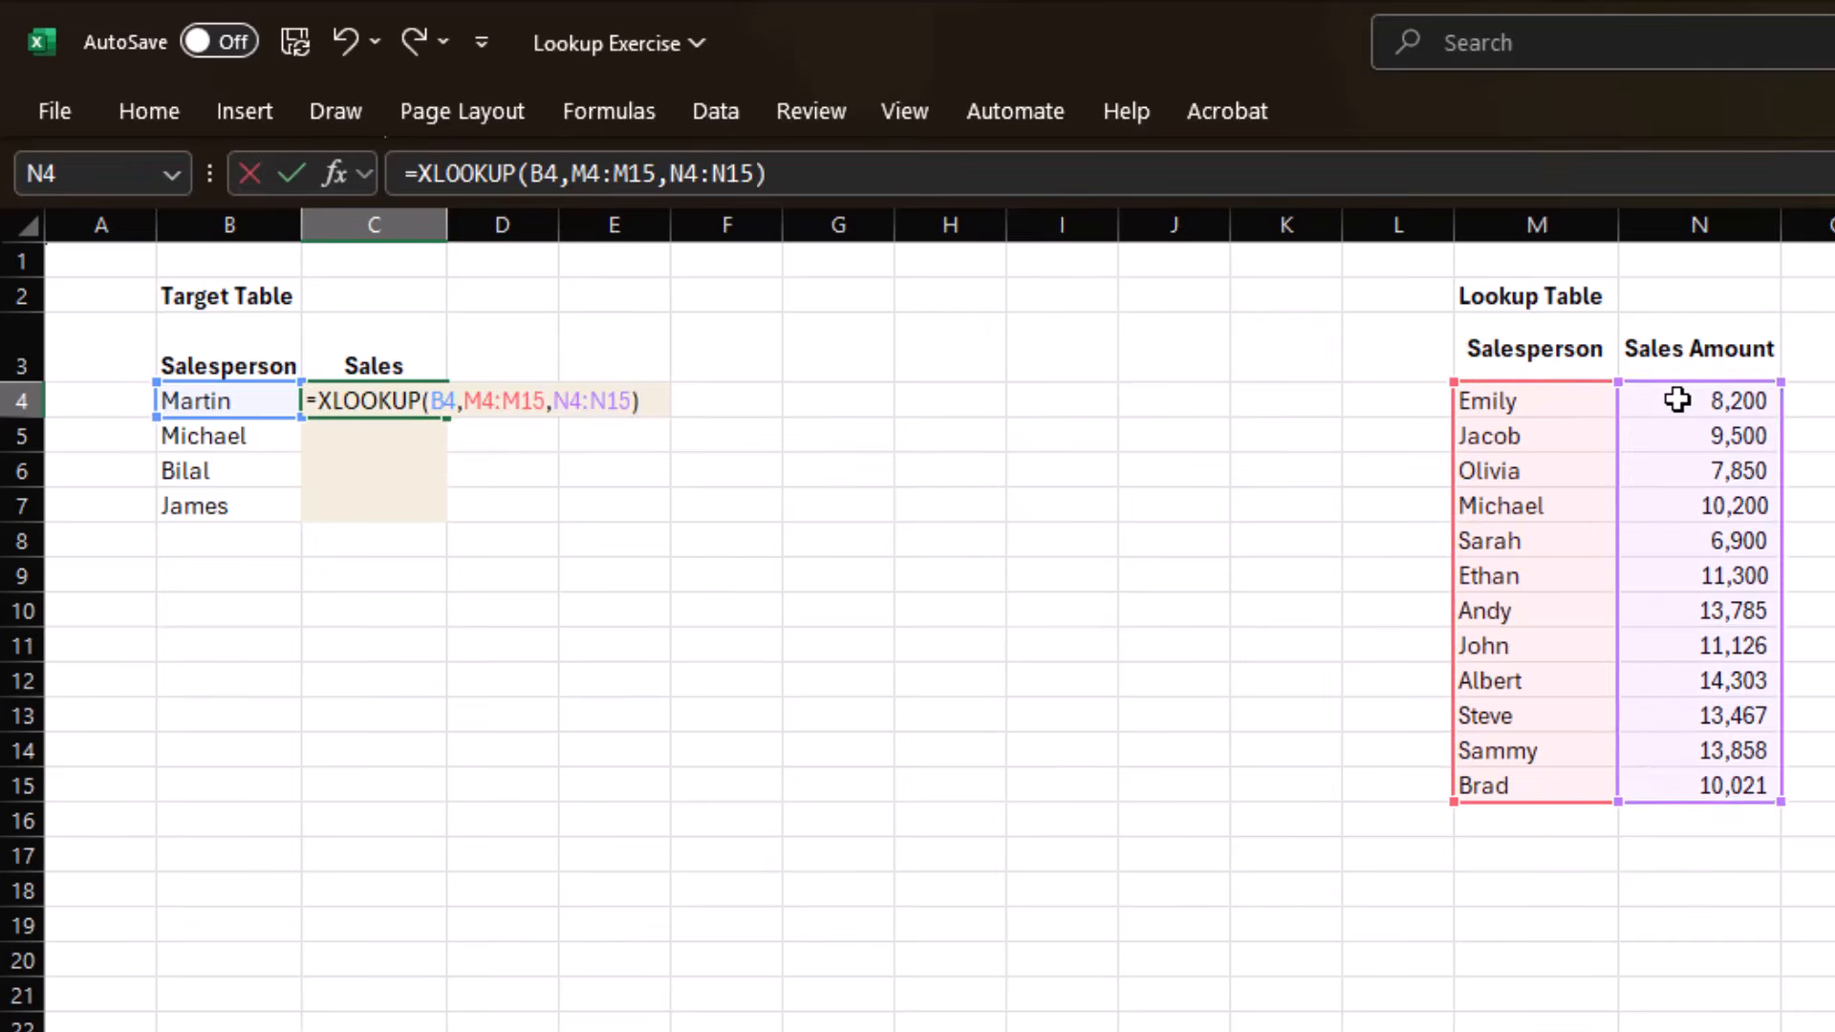
key("Return")
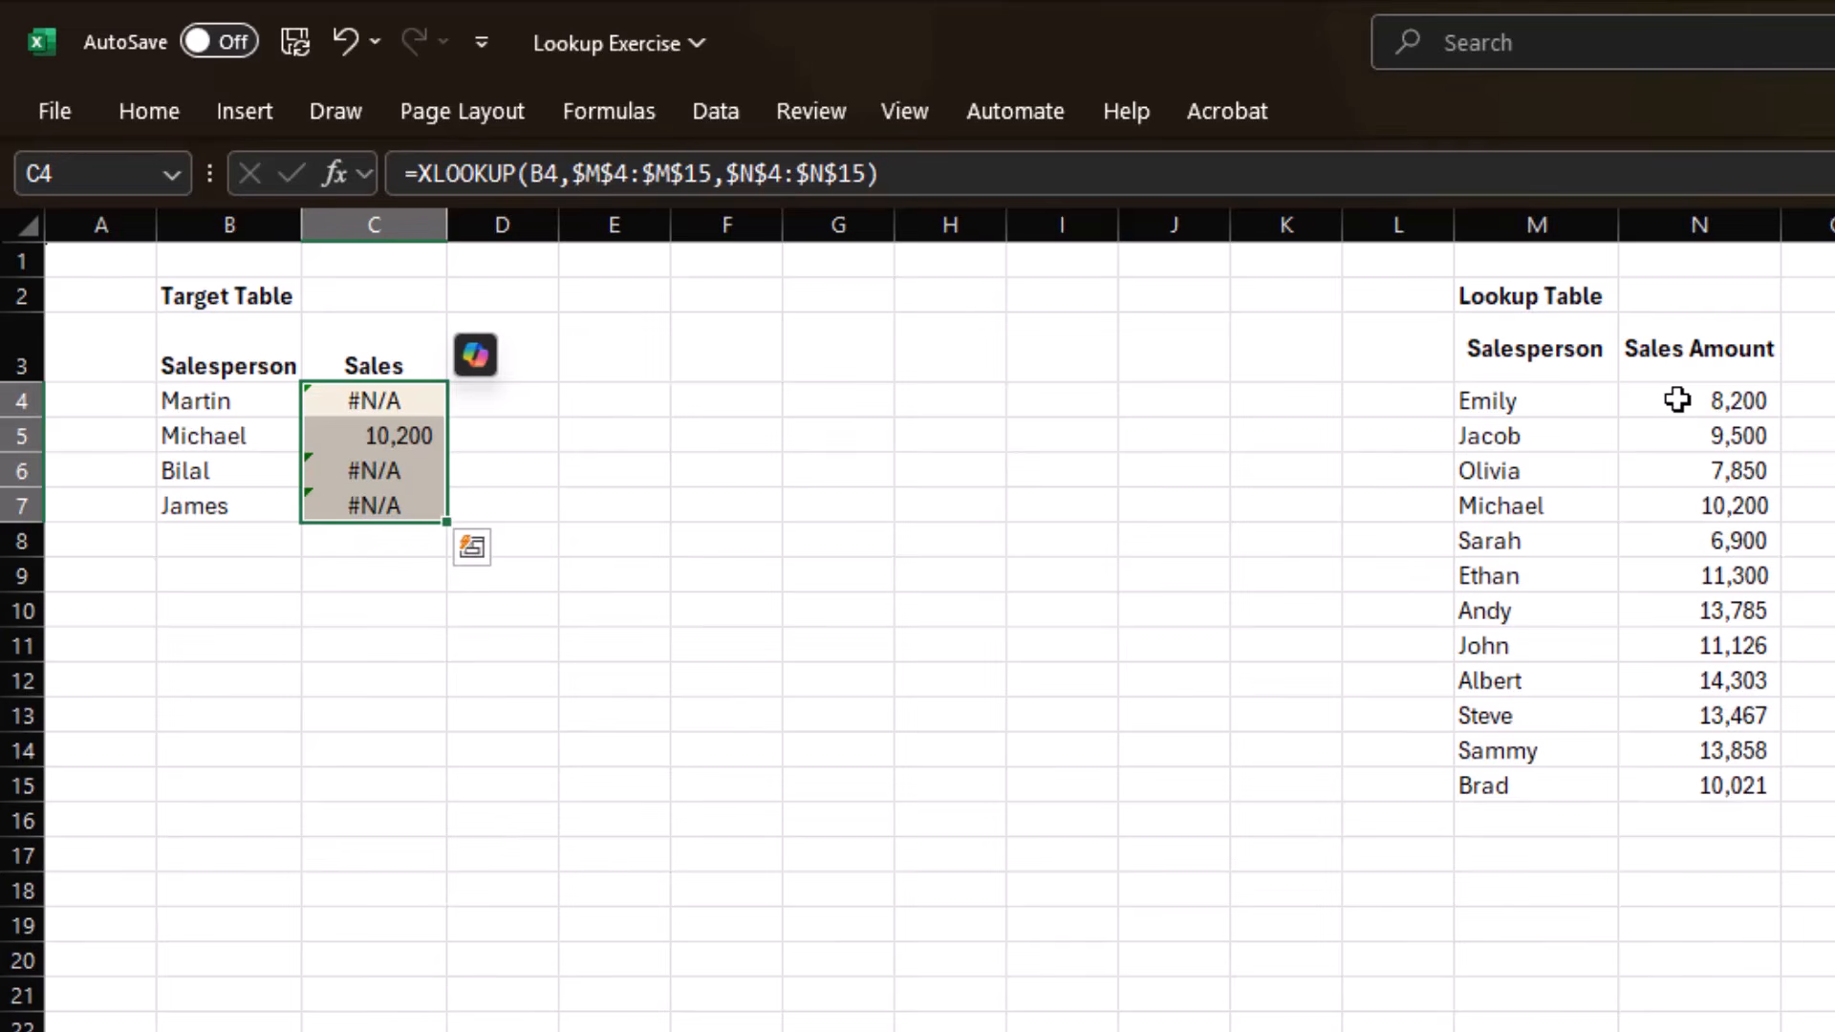
Add "Not found" as the if_not_found argument of the XLOOKUP formula in C4.
key("Down")
key("Up")
key("Down")
key("Up")
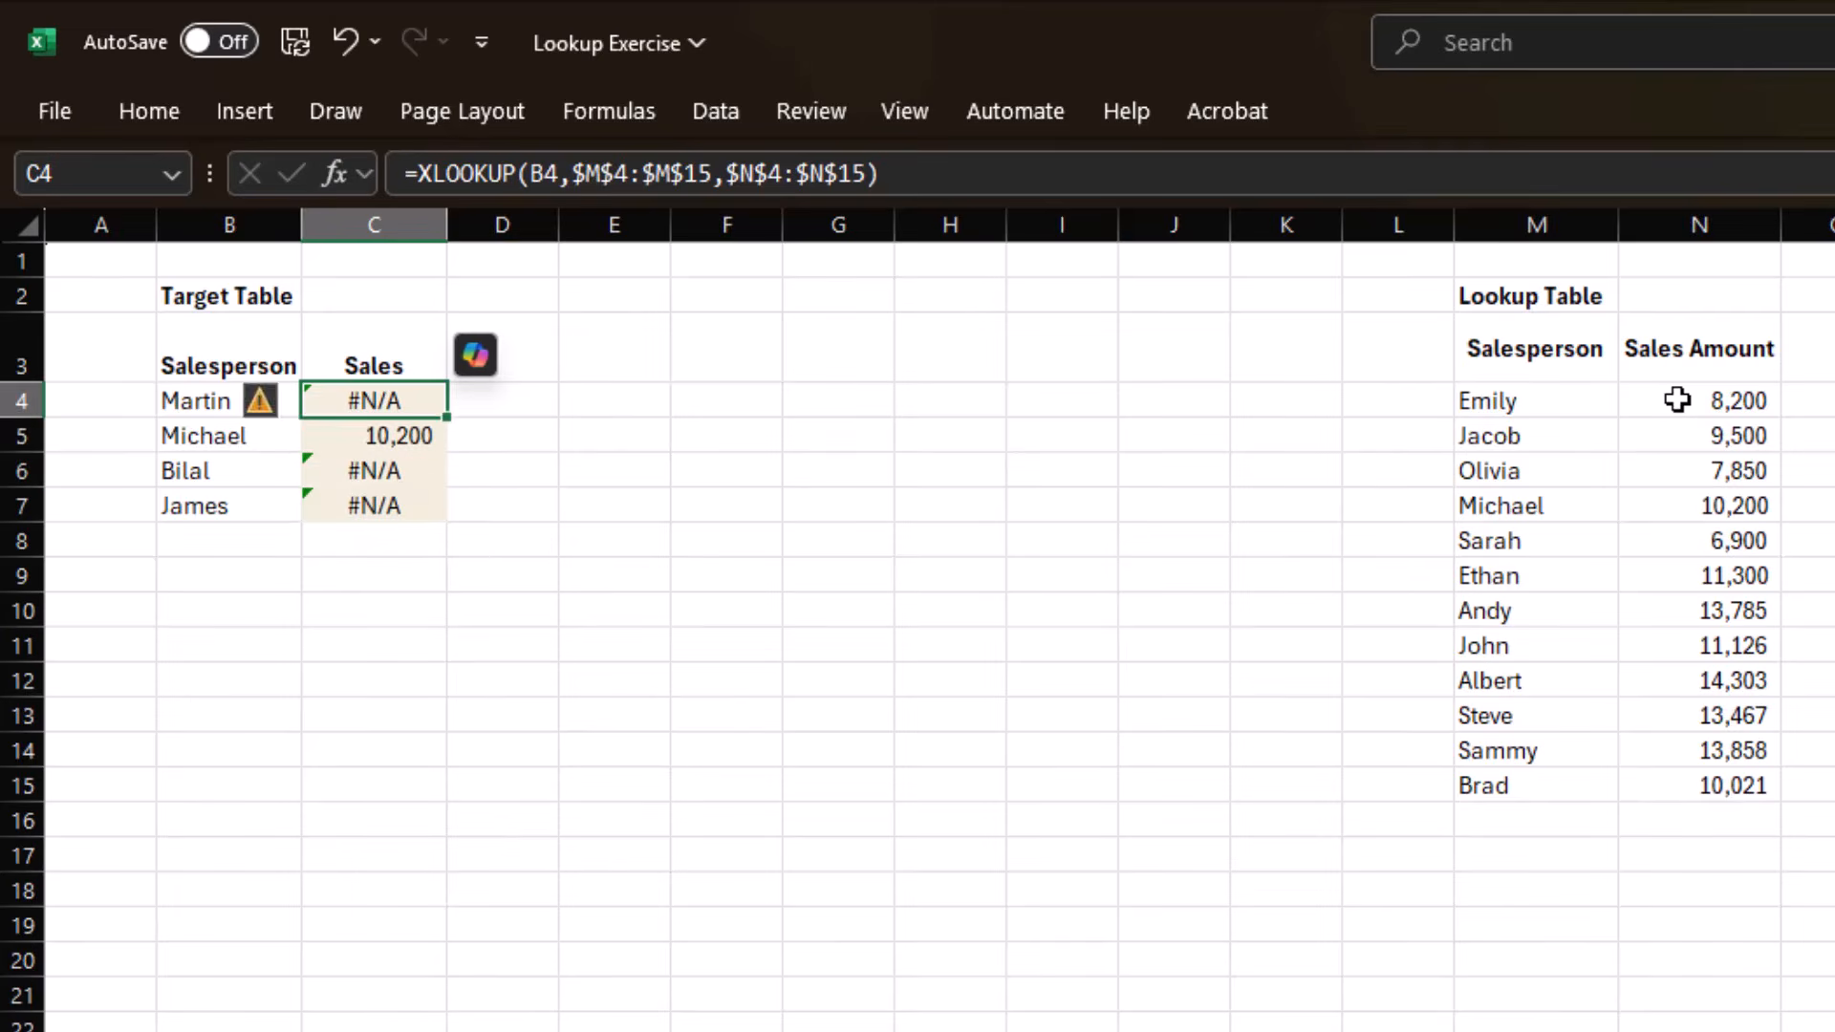
key("F2")
key("Left")
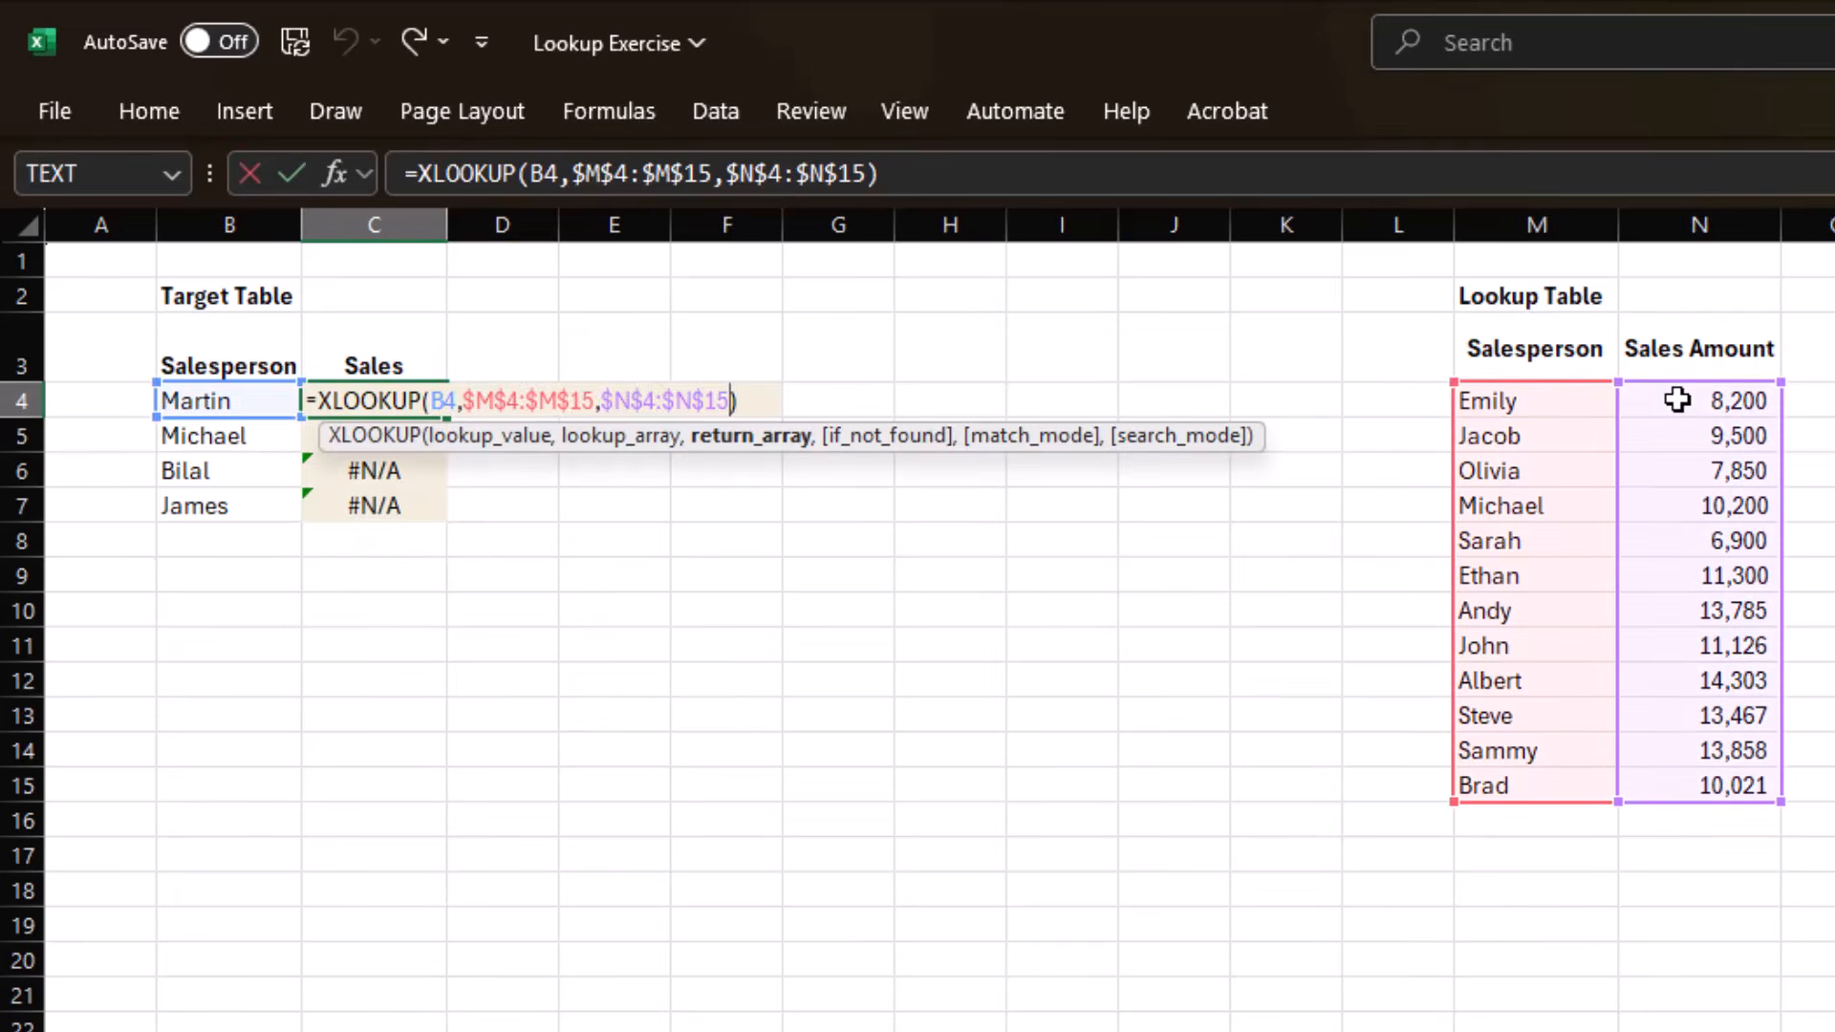
type(",")
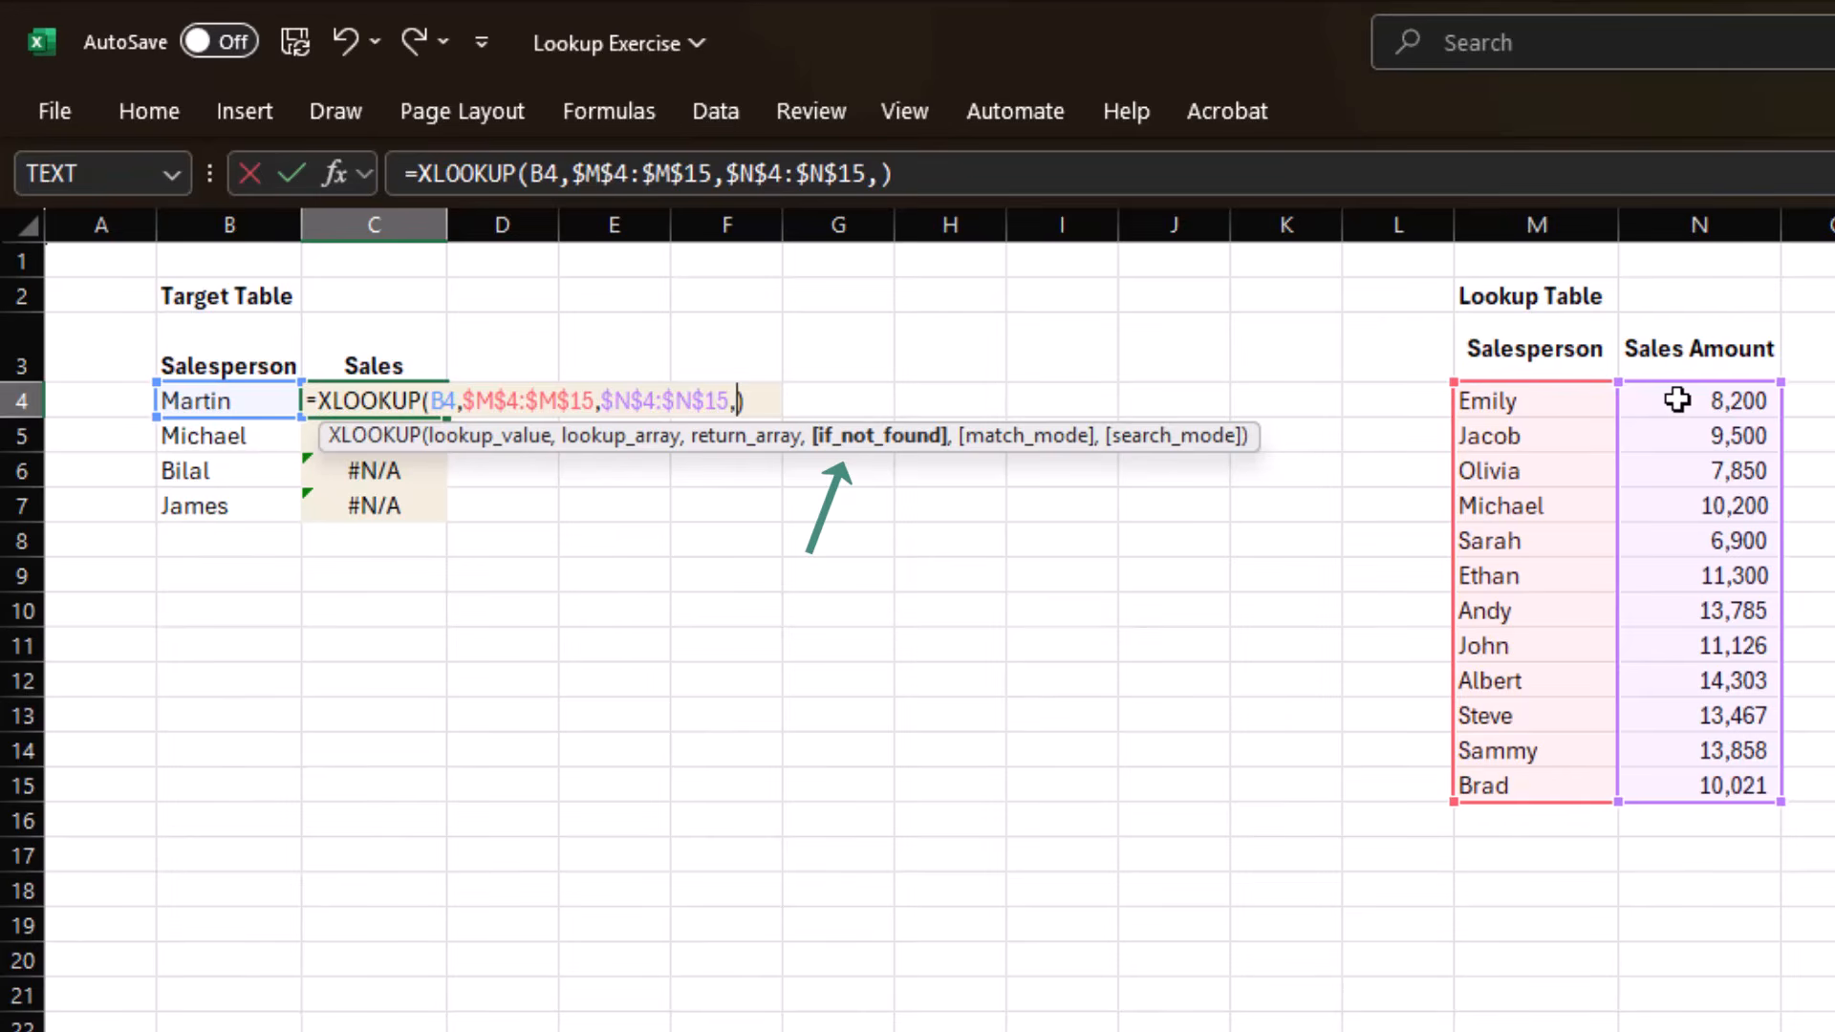
type("\"Not found\"")
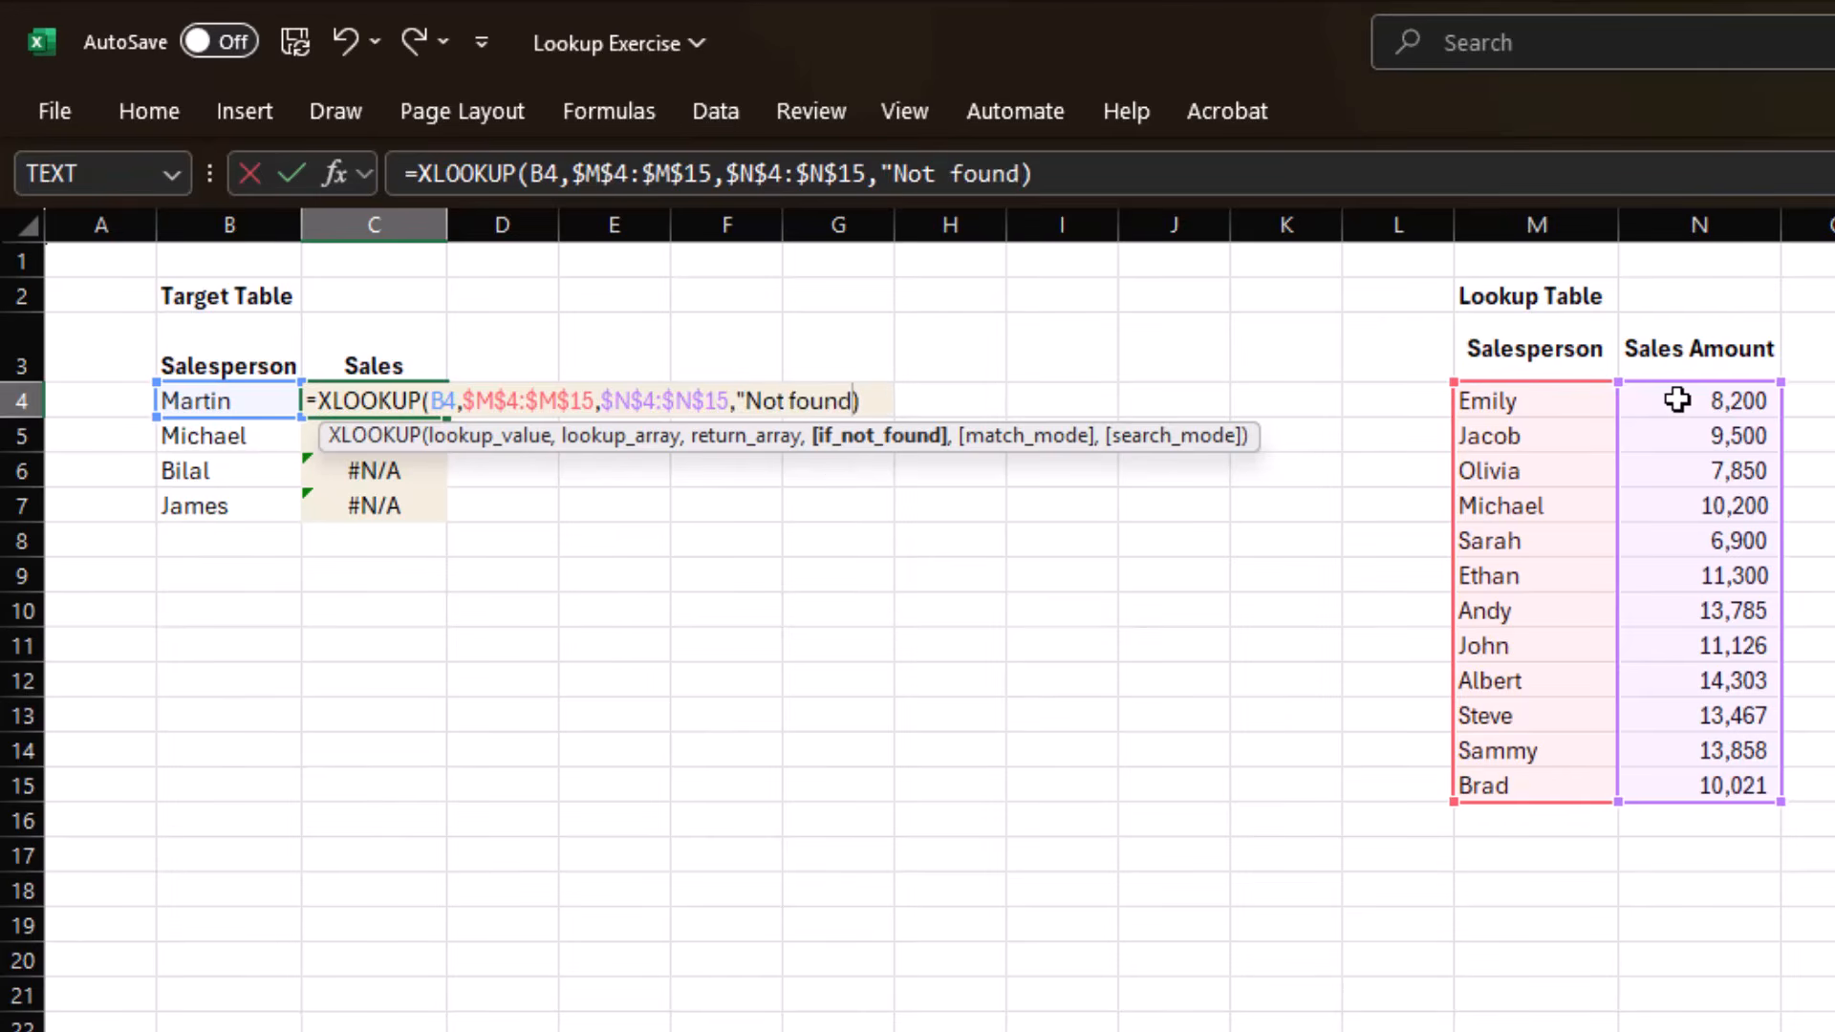
key("Return")
Fill the XLOOKUP formula with its "Not found" argument from C4 down to C7.
key("Up")
key("ctrl+shift+Down")
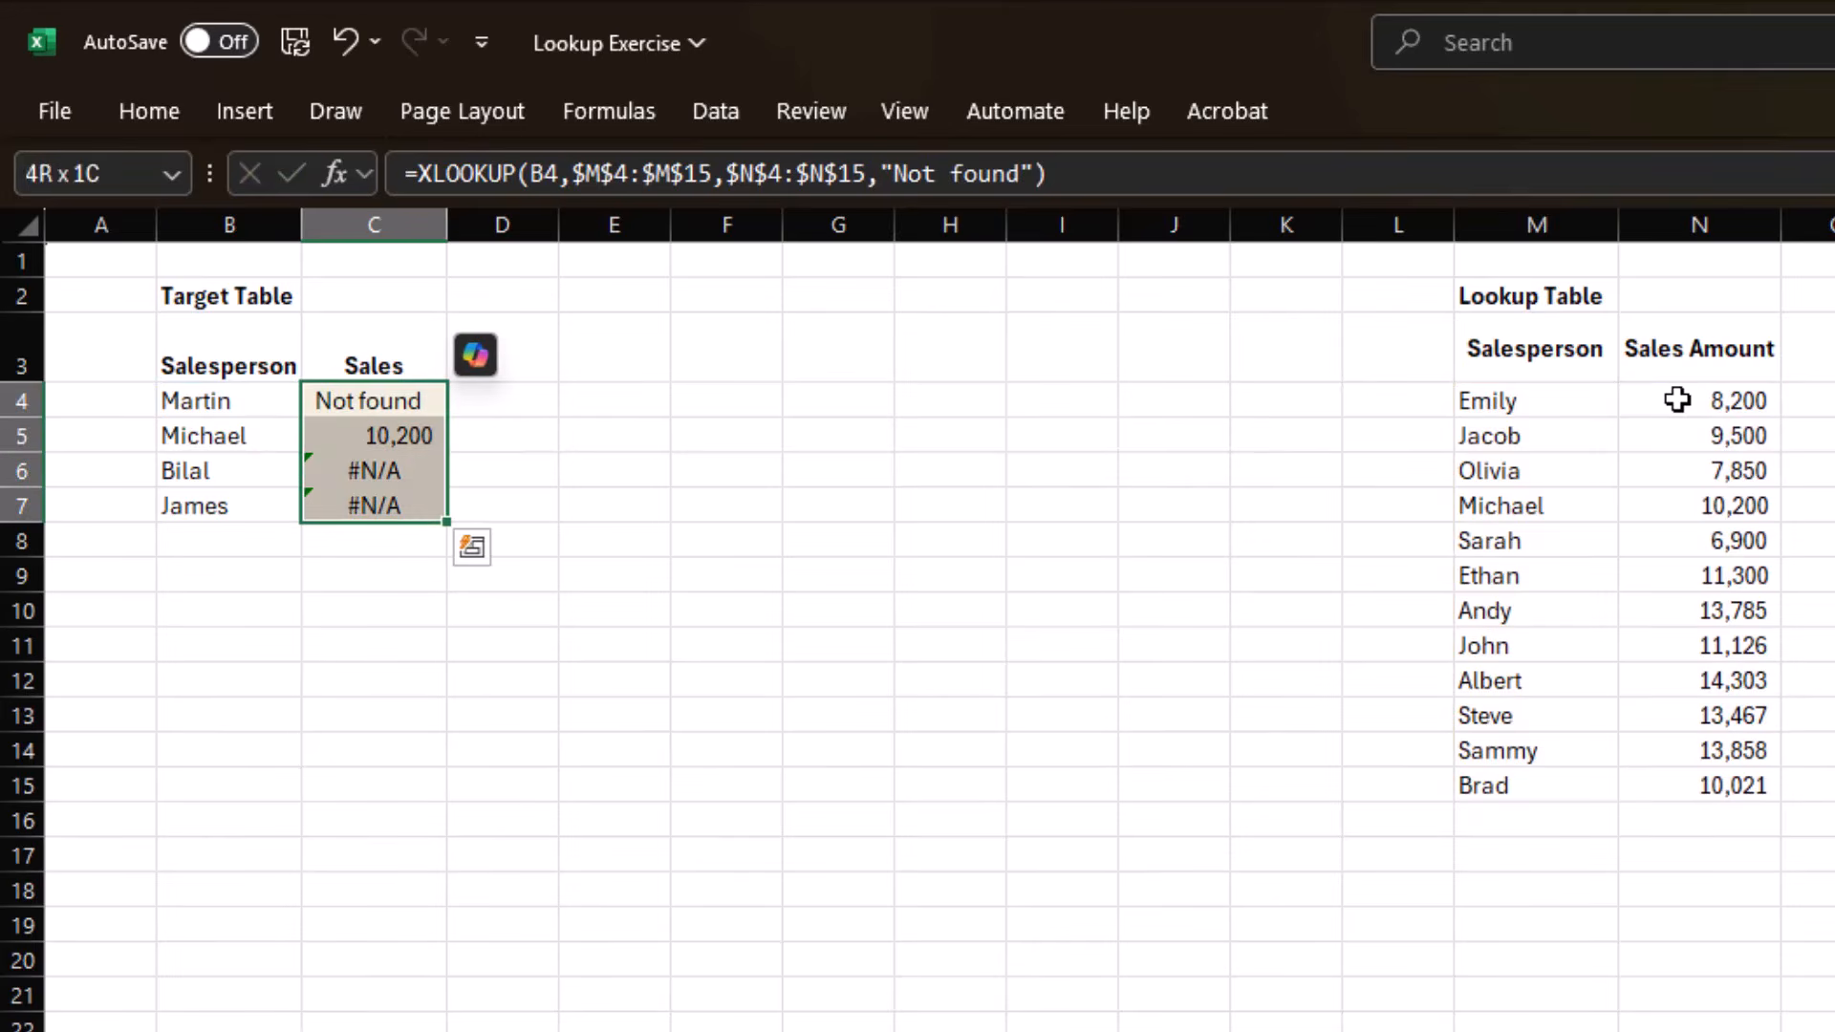
key("ctrl+d")
key("alt+Tab")
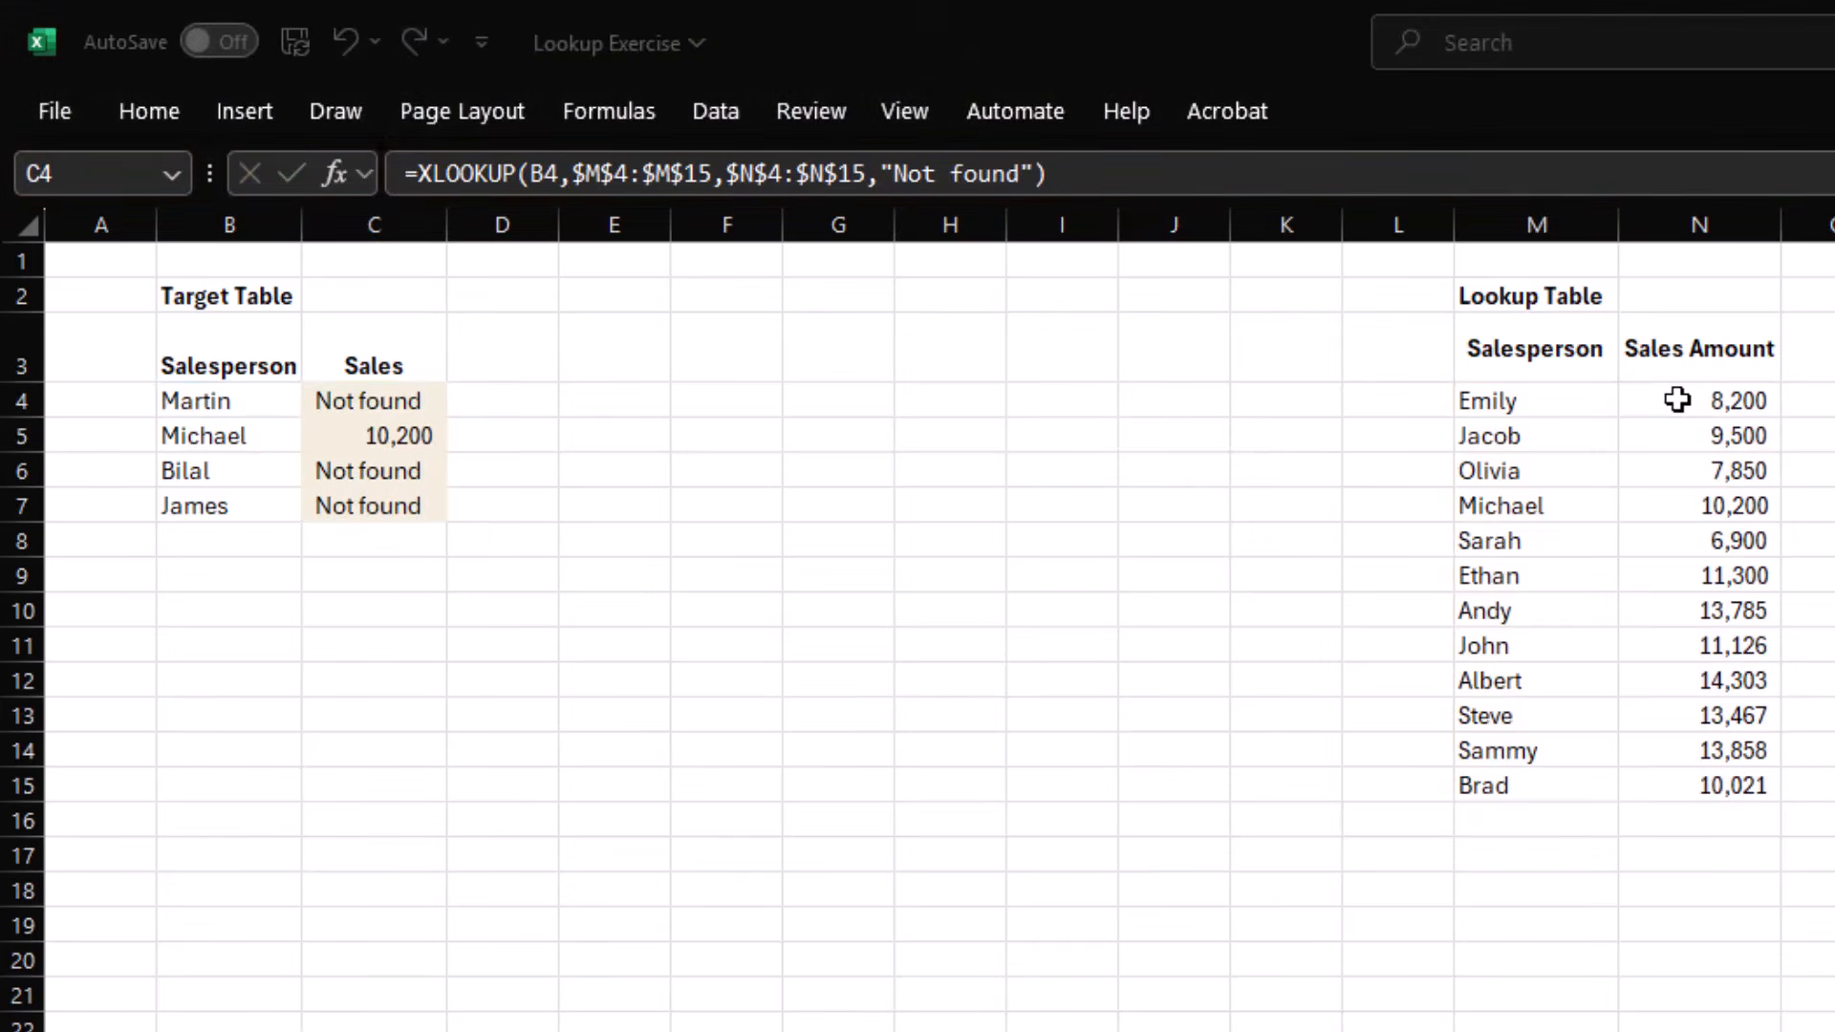